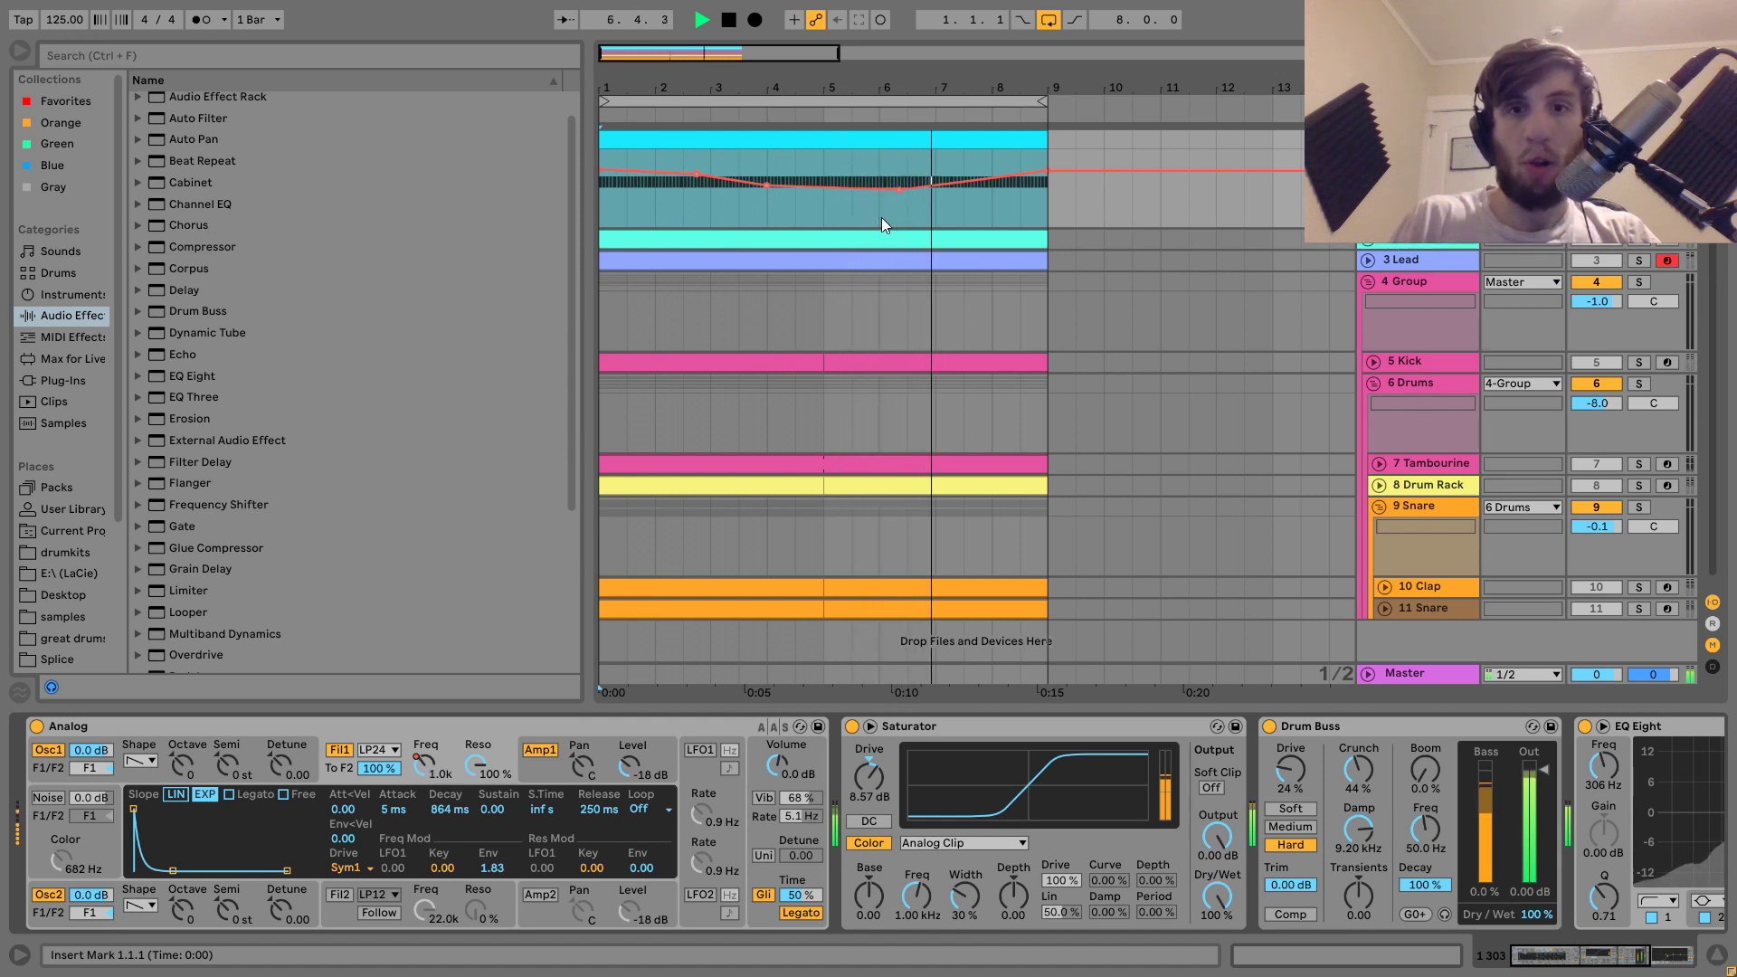
# - Stop playback, view the MIDI notes of the first track's clip, and return to that track's devices
pyautogui.press('space')
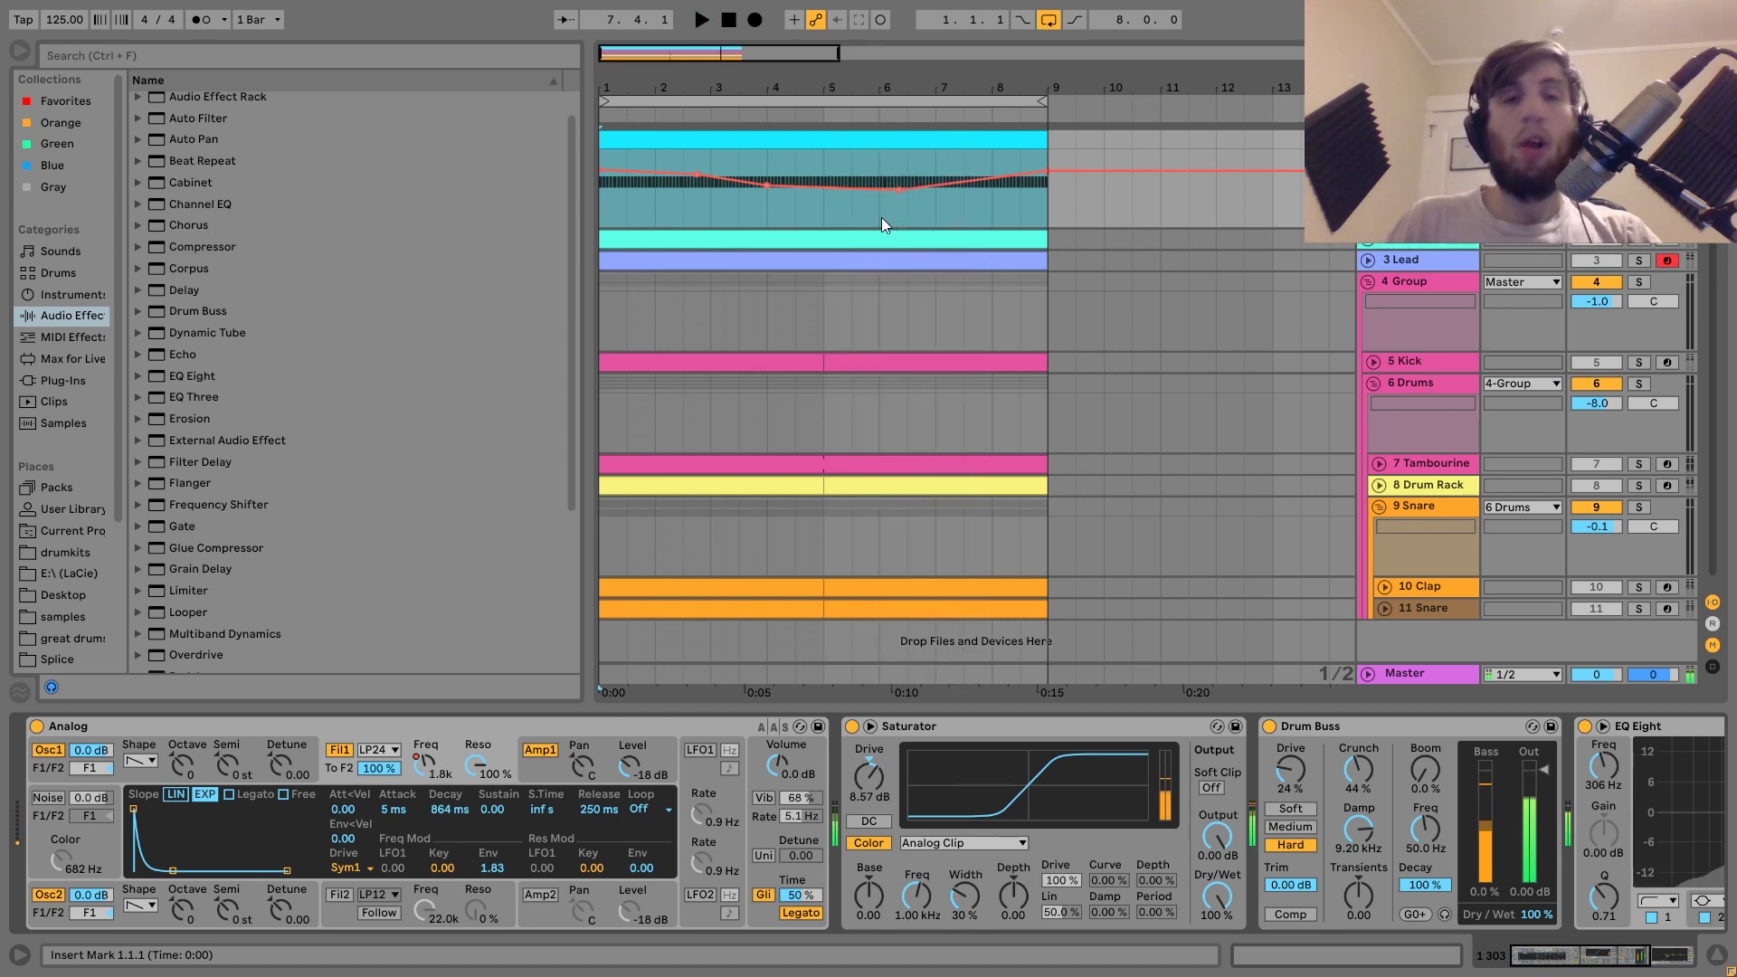
pyautogui.click(746, 139)
pyautogui.doubleClick(746, 138)
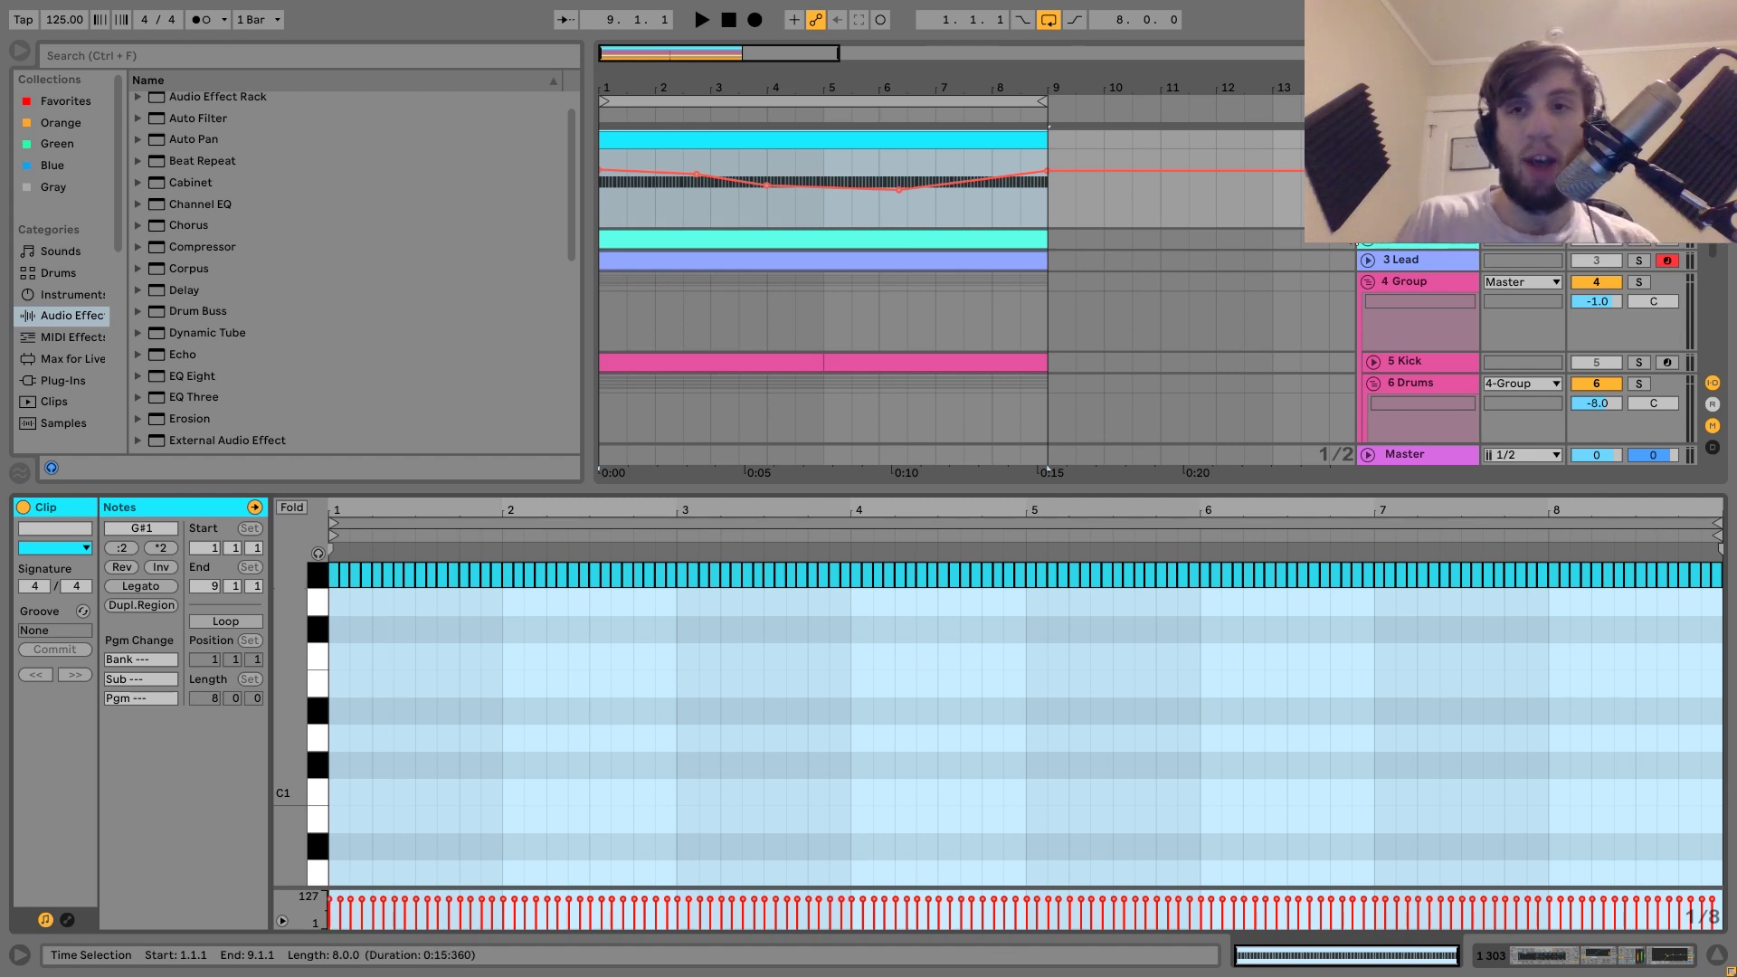
pyautogui.hotkey('shift', 'Tab')
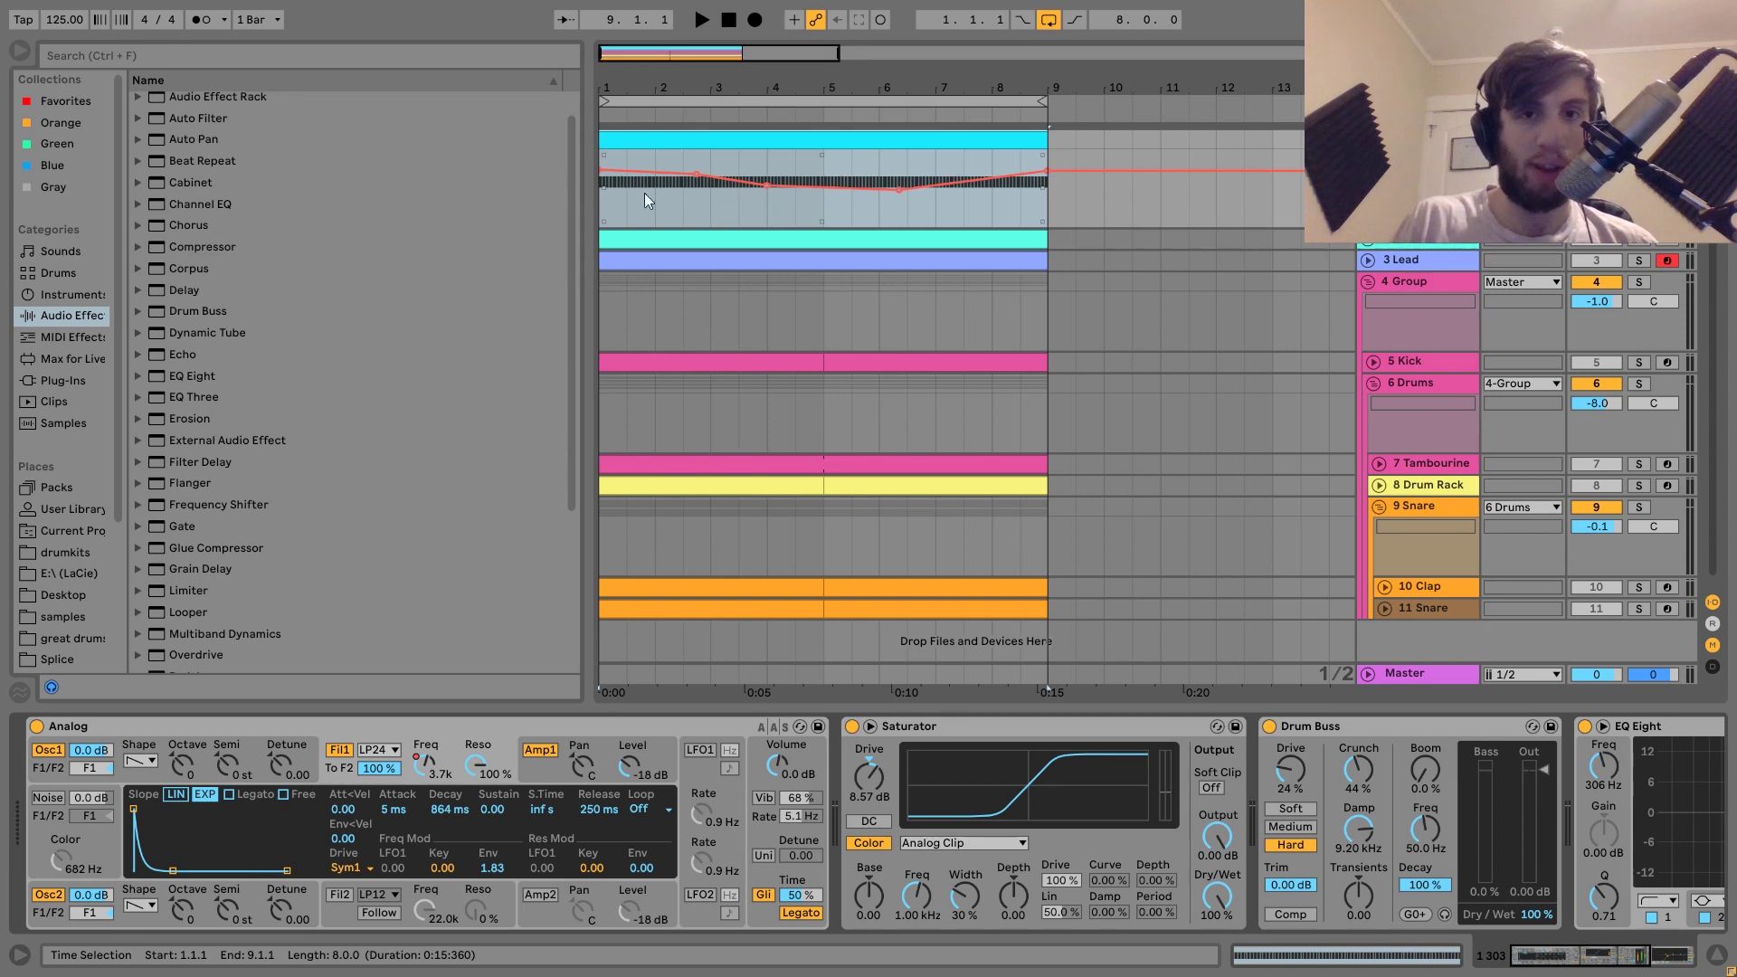
# - Show the bass Analog's filter 1 envelope and resonance settings and audition the bass
pyautogui.click(476, 772)
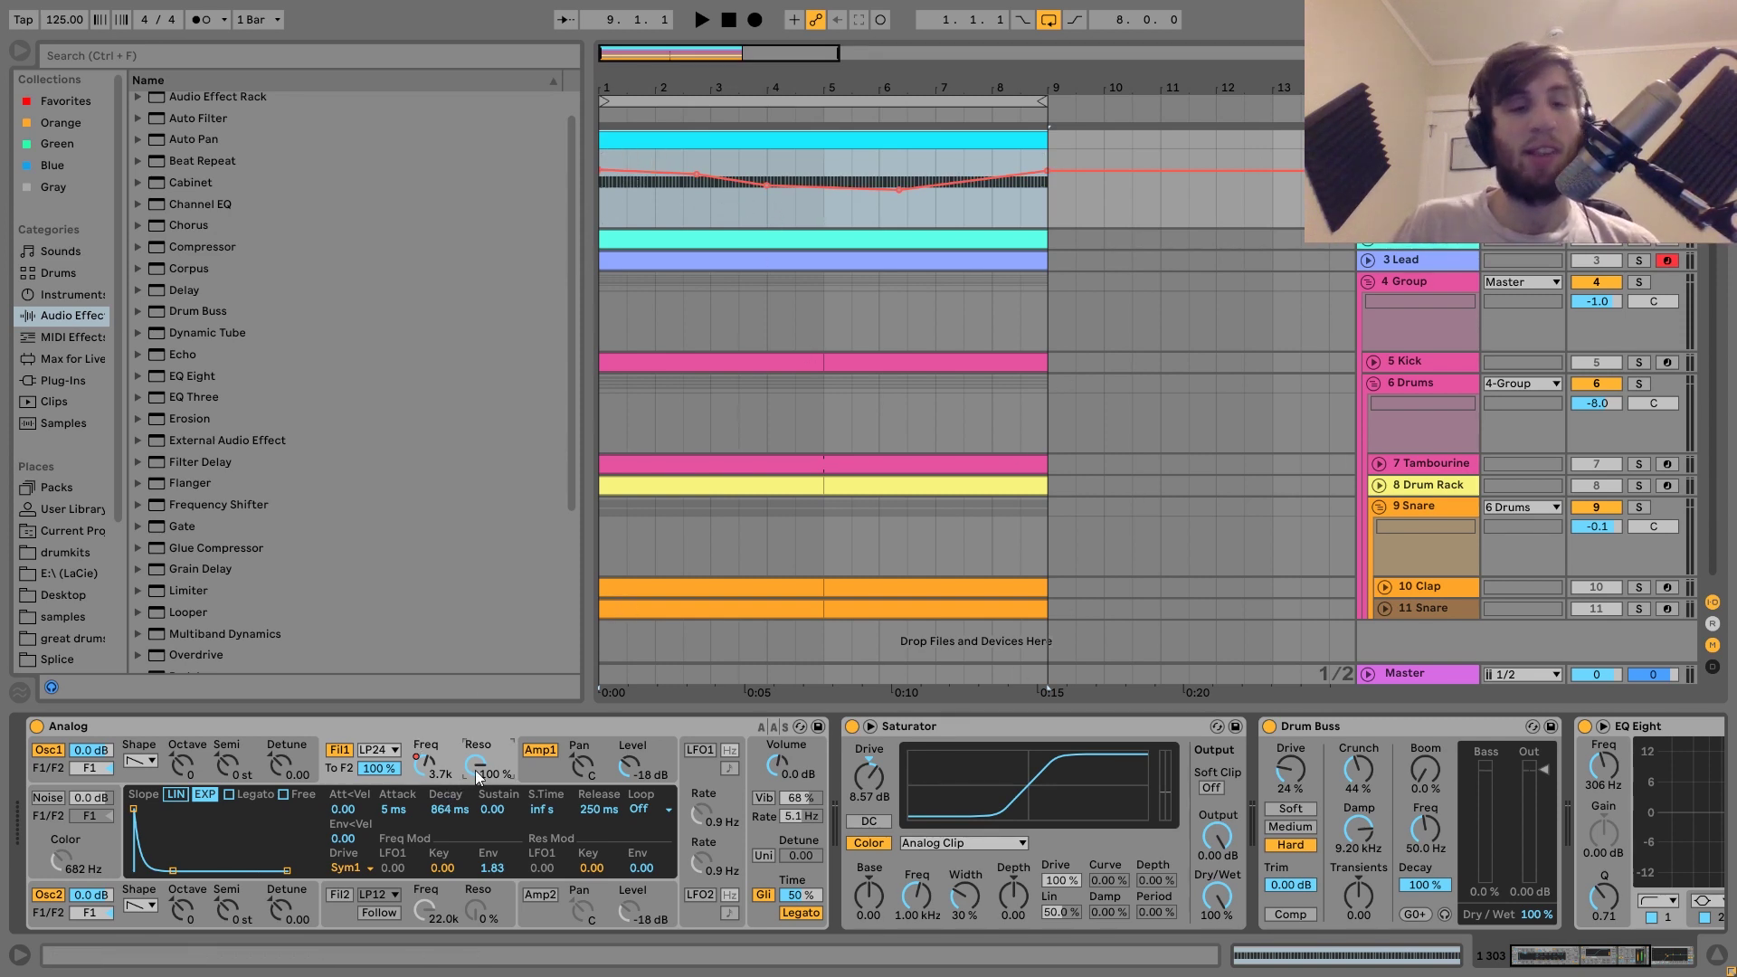
pyautogui.press('space')
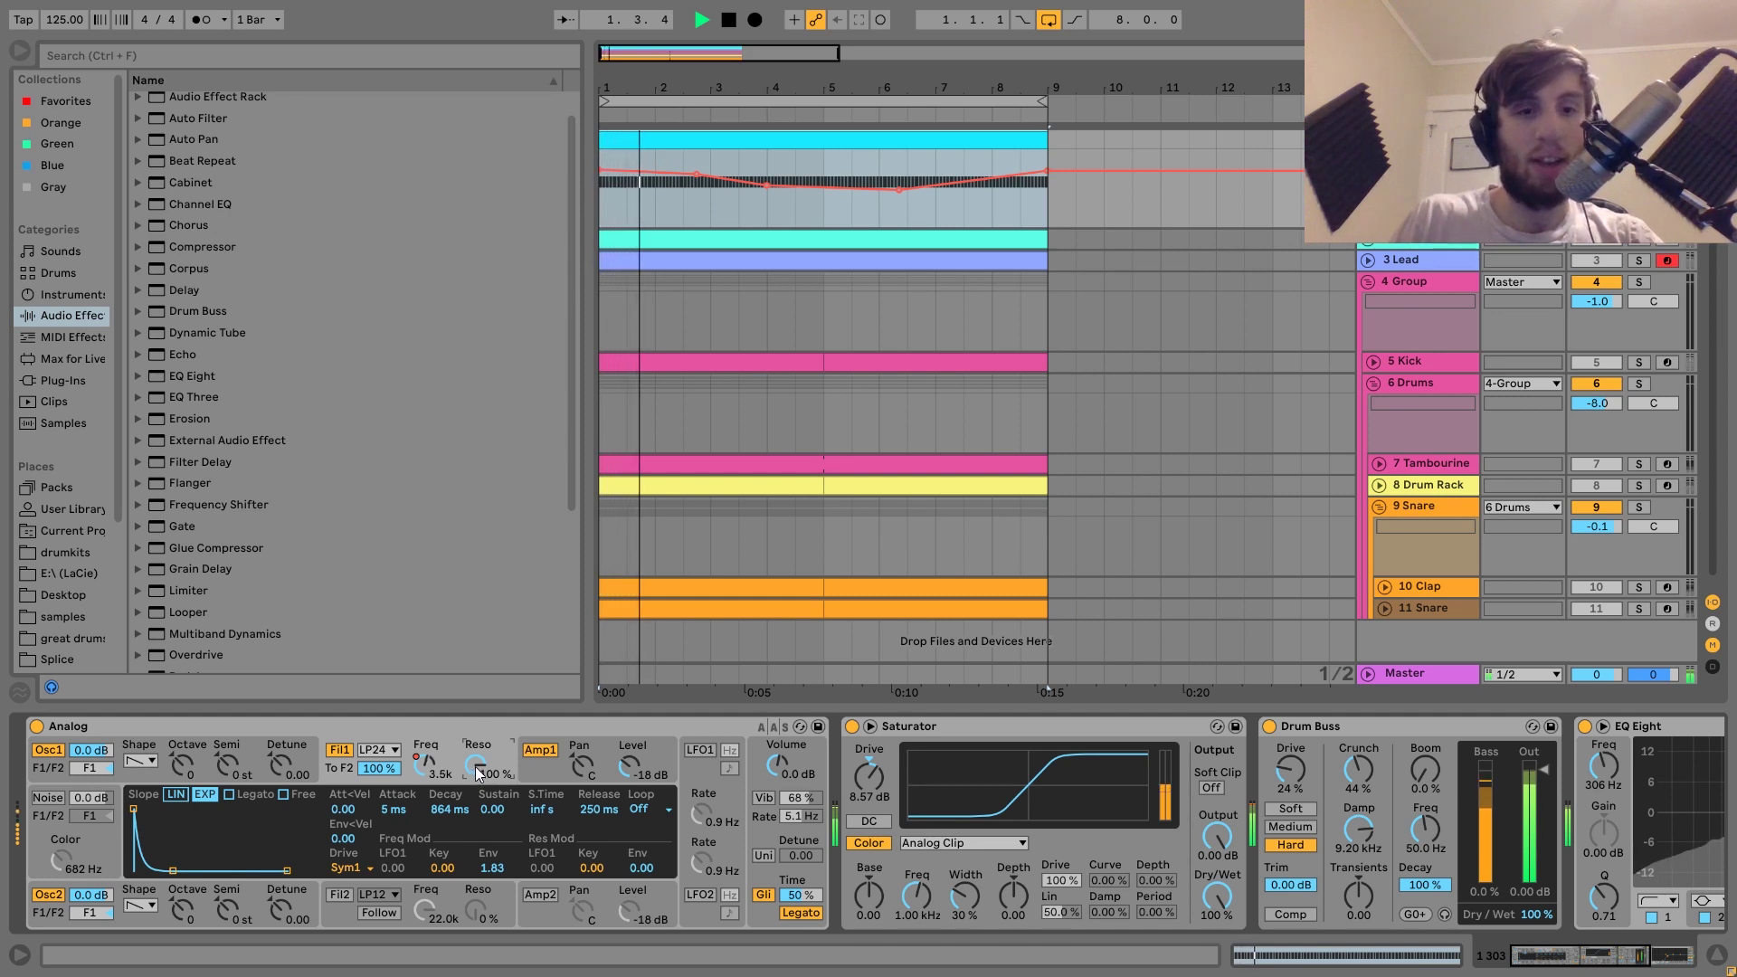
pyautogui.moveTo(480, 773)
pyautogui.mouseDown()
pyautogui.moveTo(480, 819)
pyautogui.moveTo(479, 774)
pyautogui.mouseUp()
pyautogui.press('space')
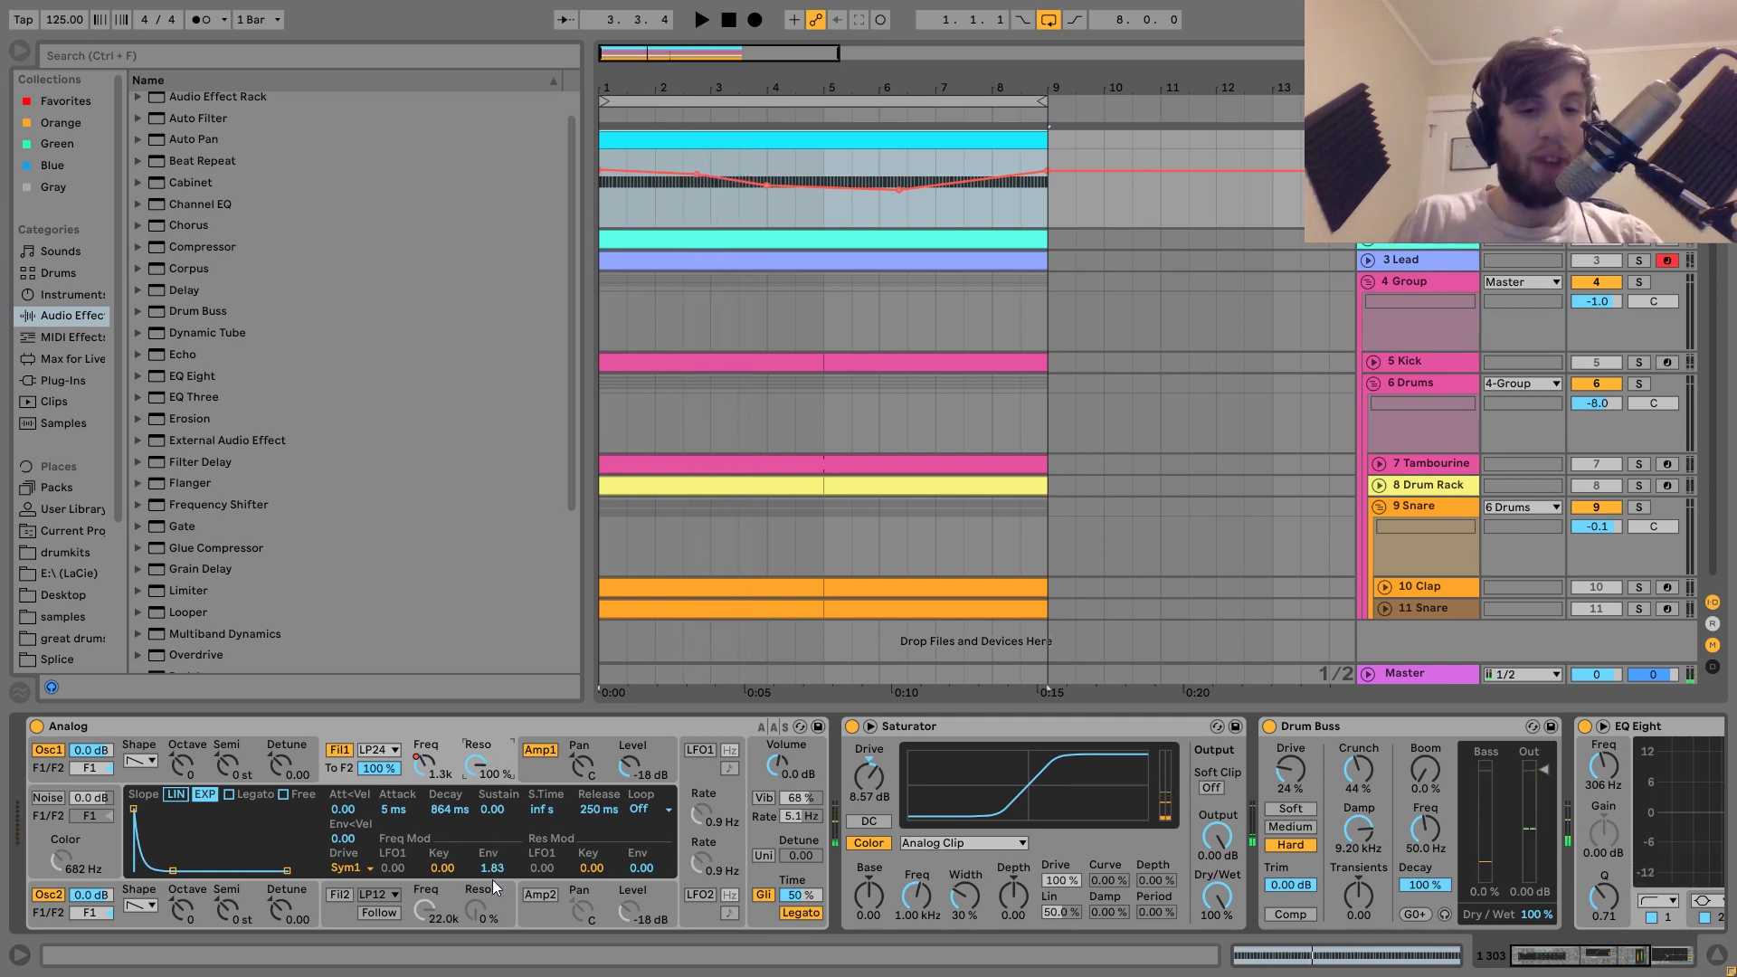
# - Display the Analog's Amp1 envelope and look over the bass effects chain through EQ Eight
pyautogui.click(546, 769)
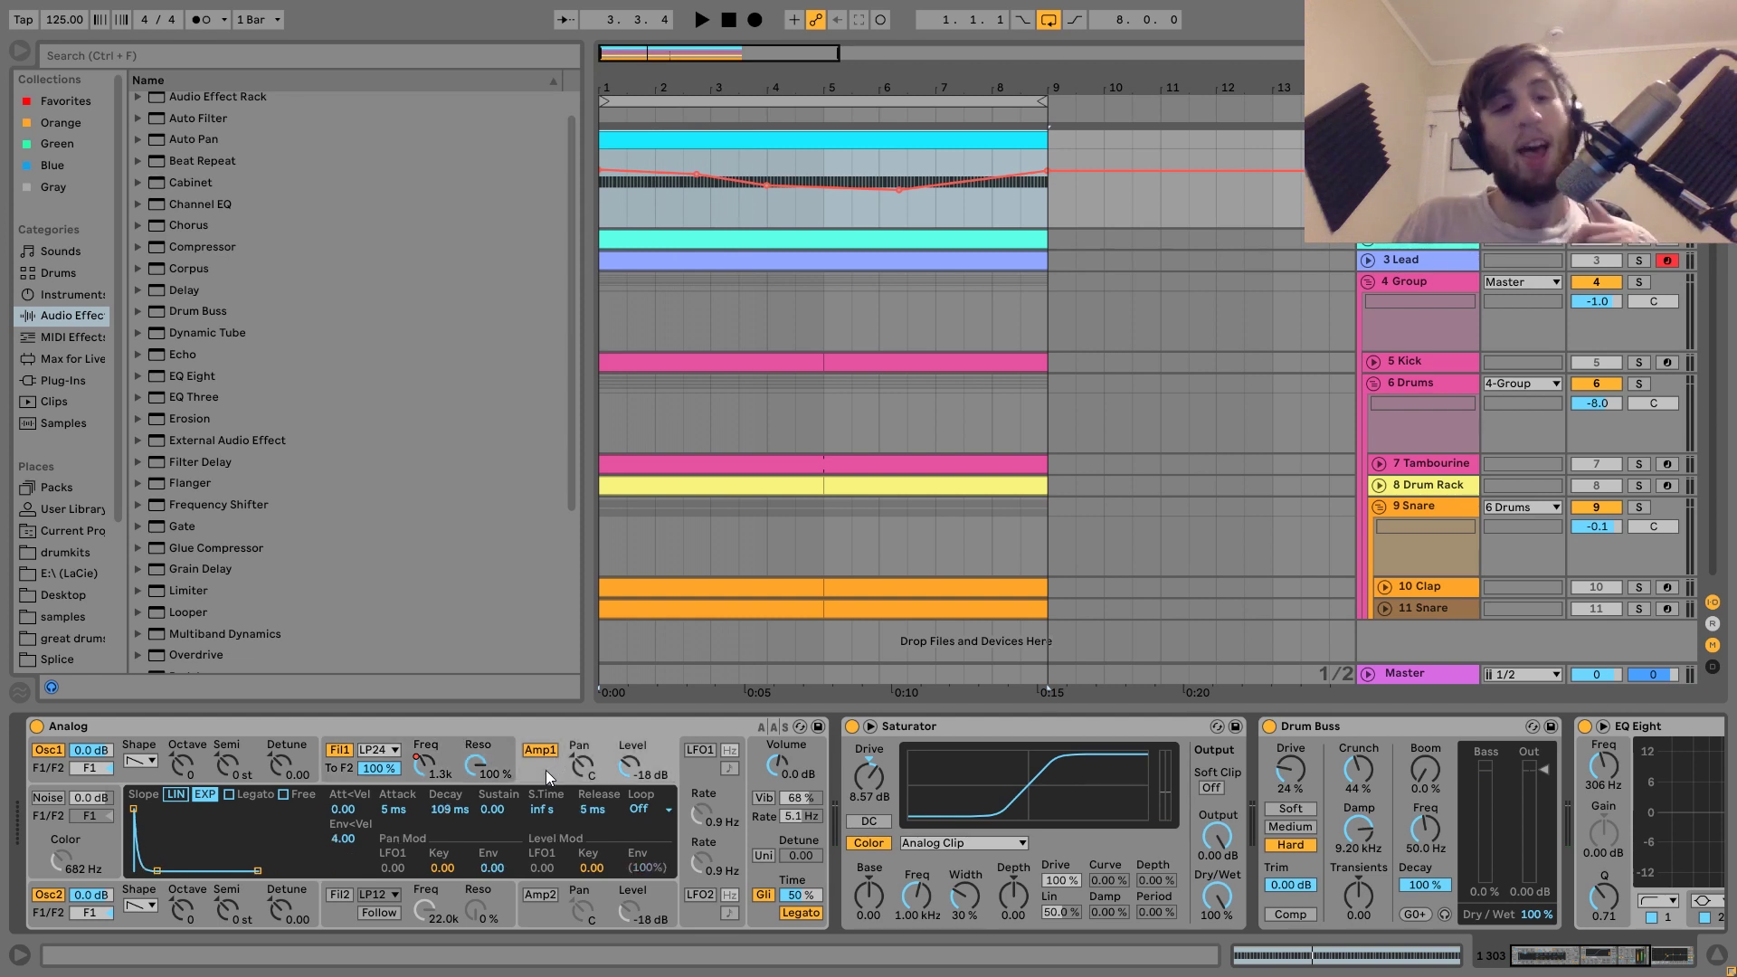
pyautogui.hscroll(10, 545, 769)
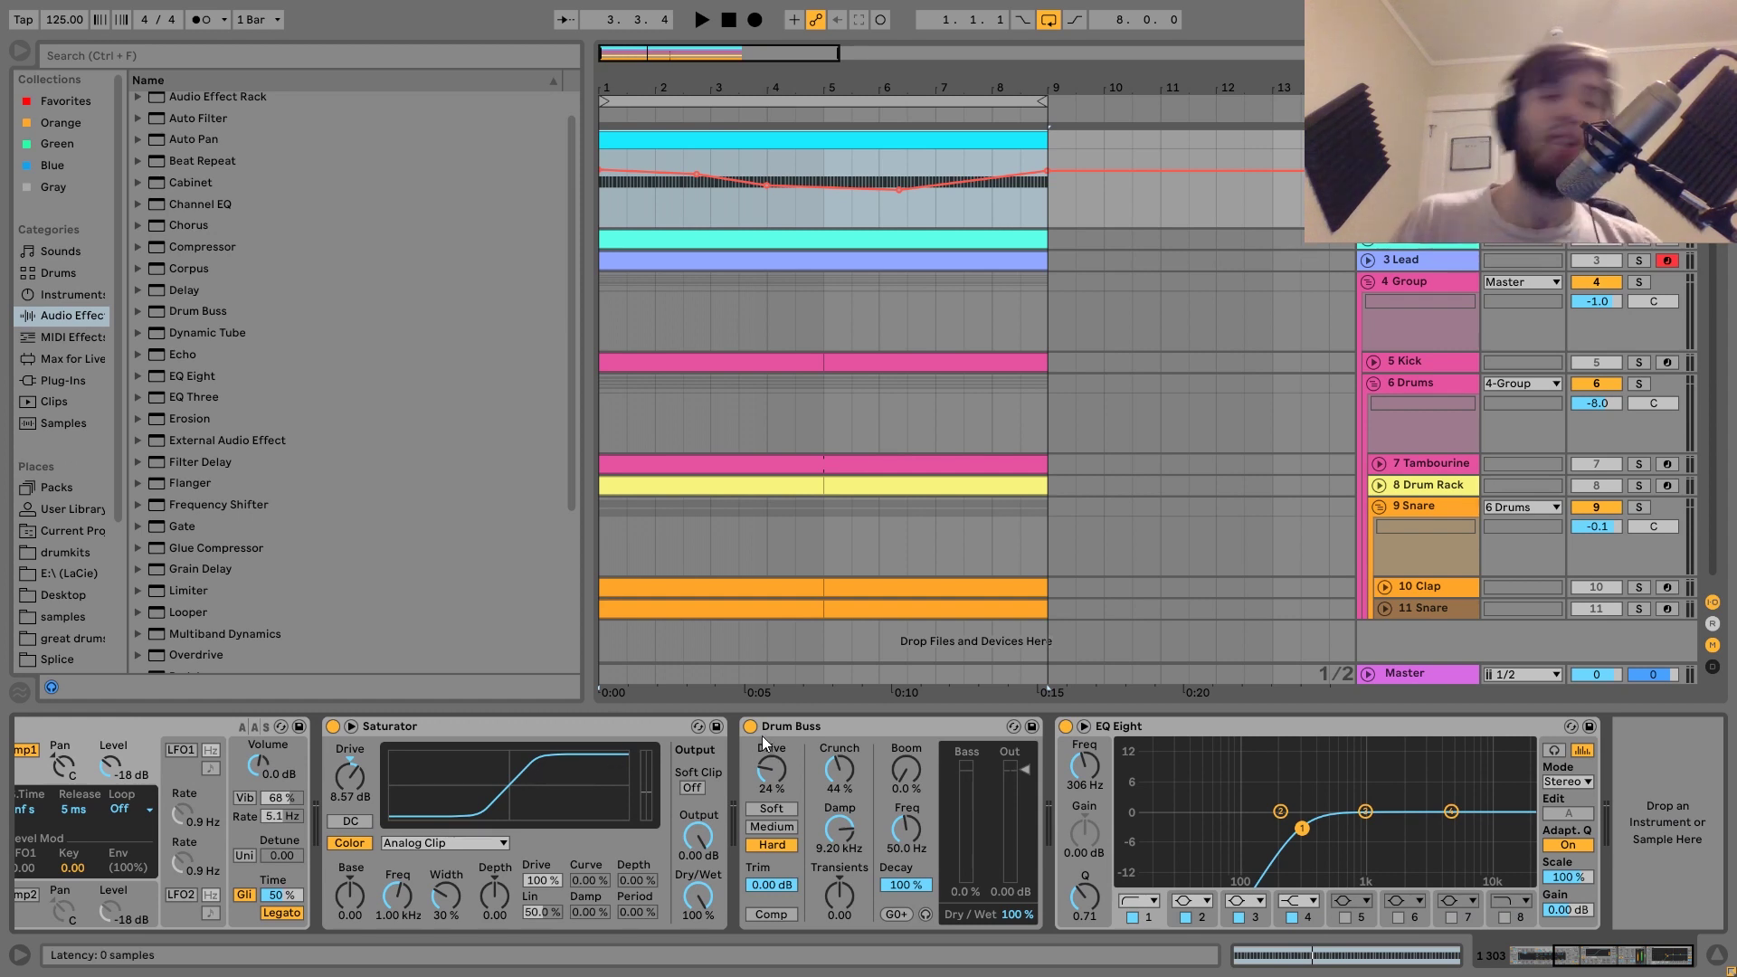
pyautogui.hscroll(-10, 761, 736)
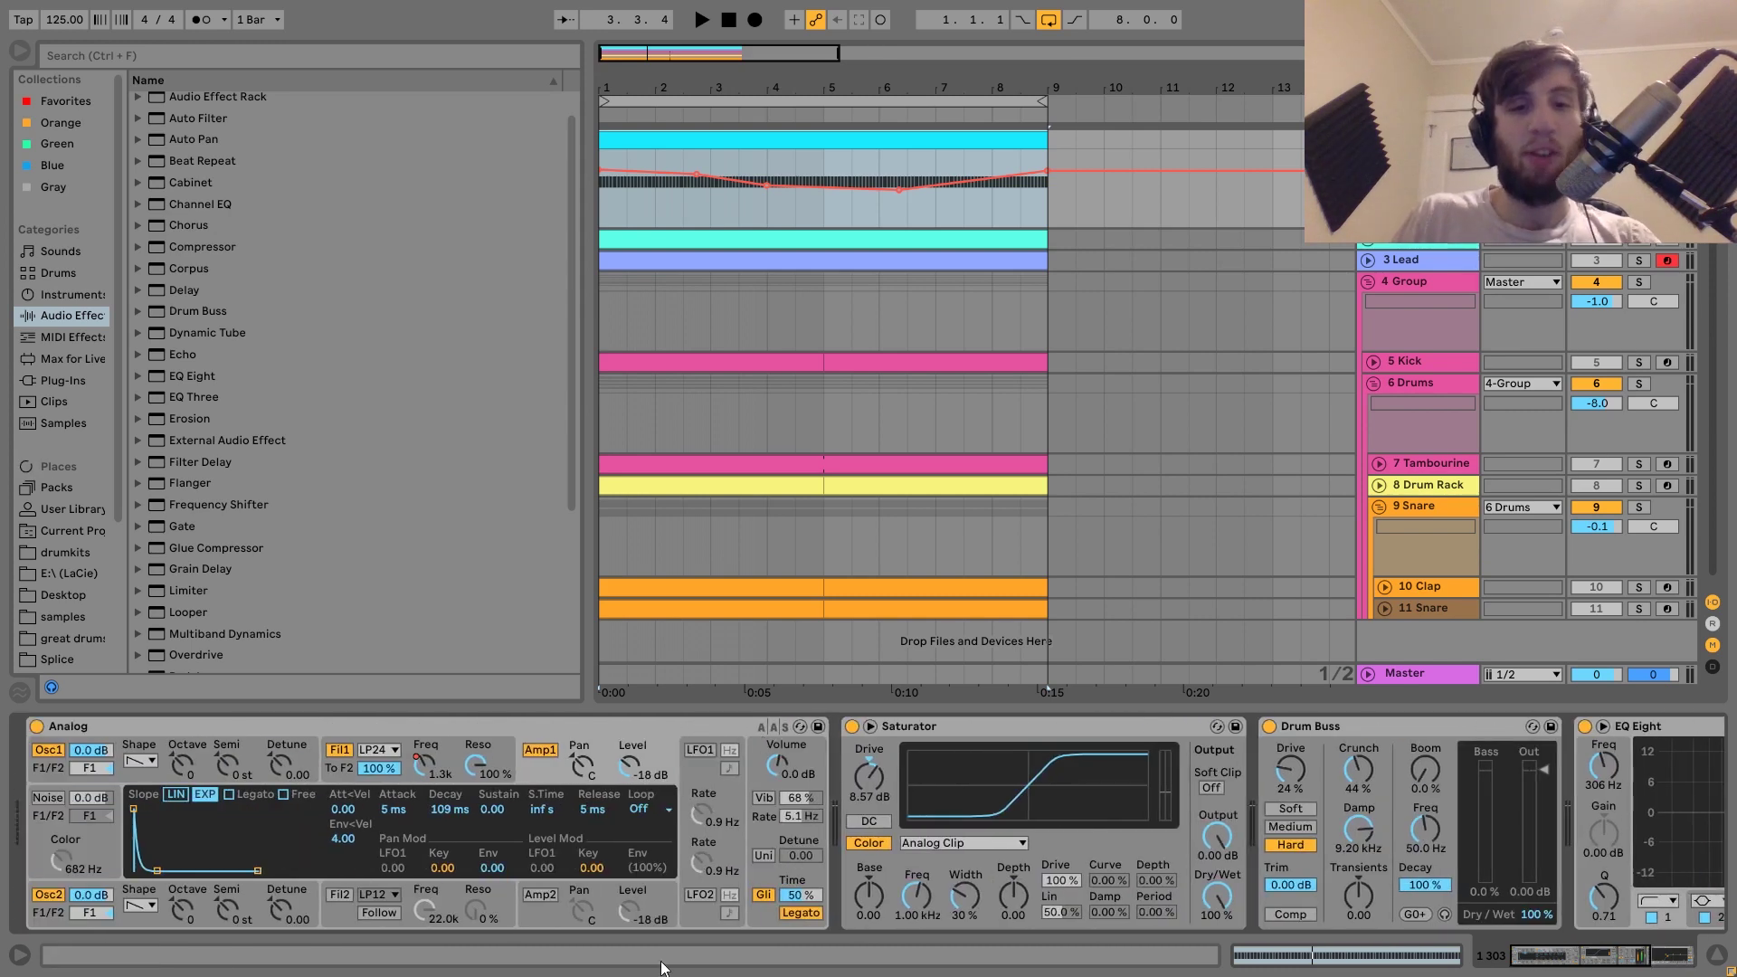
# - Audition the bass with Drum Buss and Saturator bypassed, and again with both devices re-enabled
pyautogui.hscroll(2, 1093, 910)
pyautogui.hscroll(5, 1093, 910)
pyautogui.click(1008, 727)
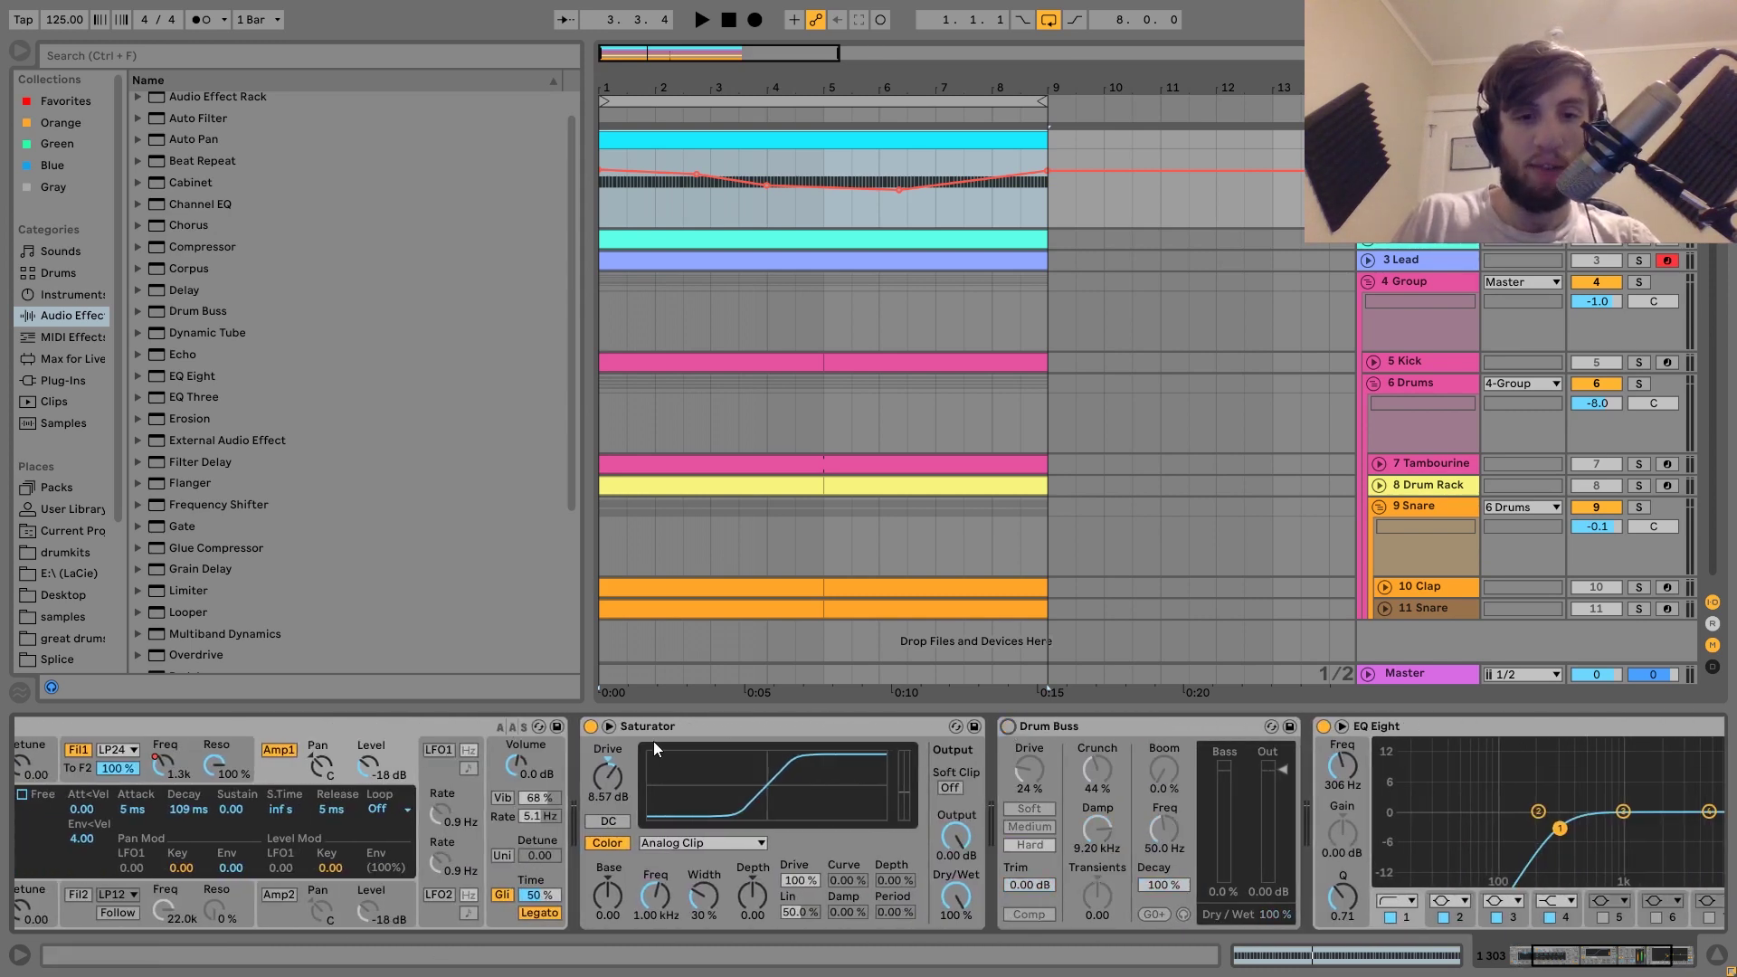
pyautogui.click(591, 727)
pyautogui.press('space')
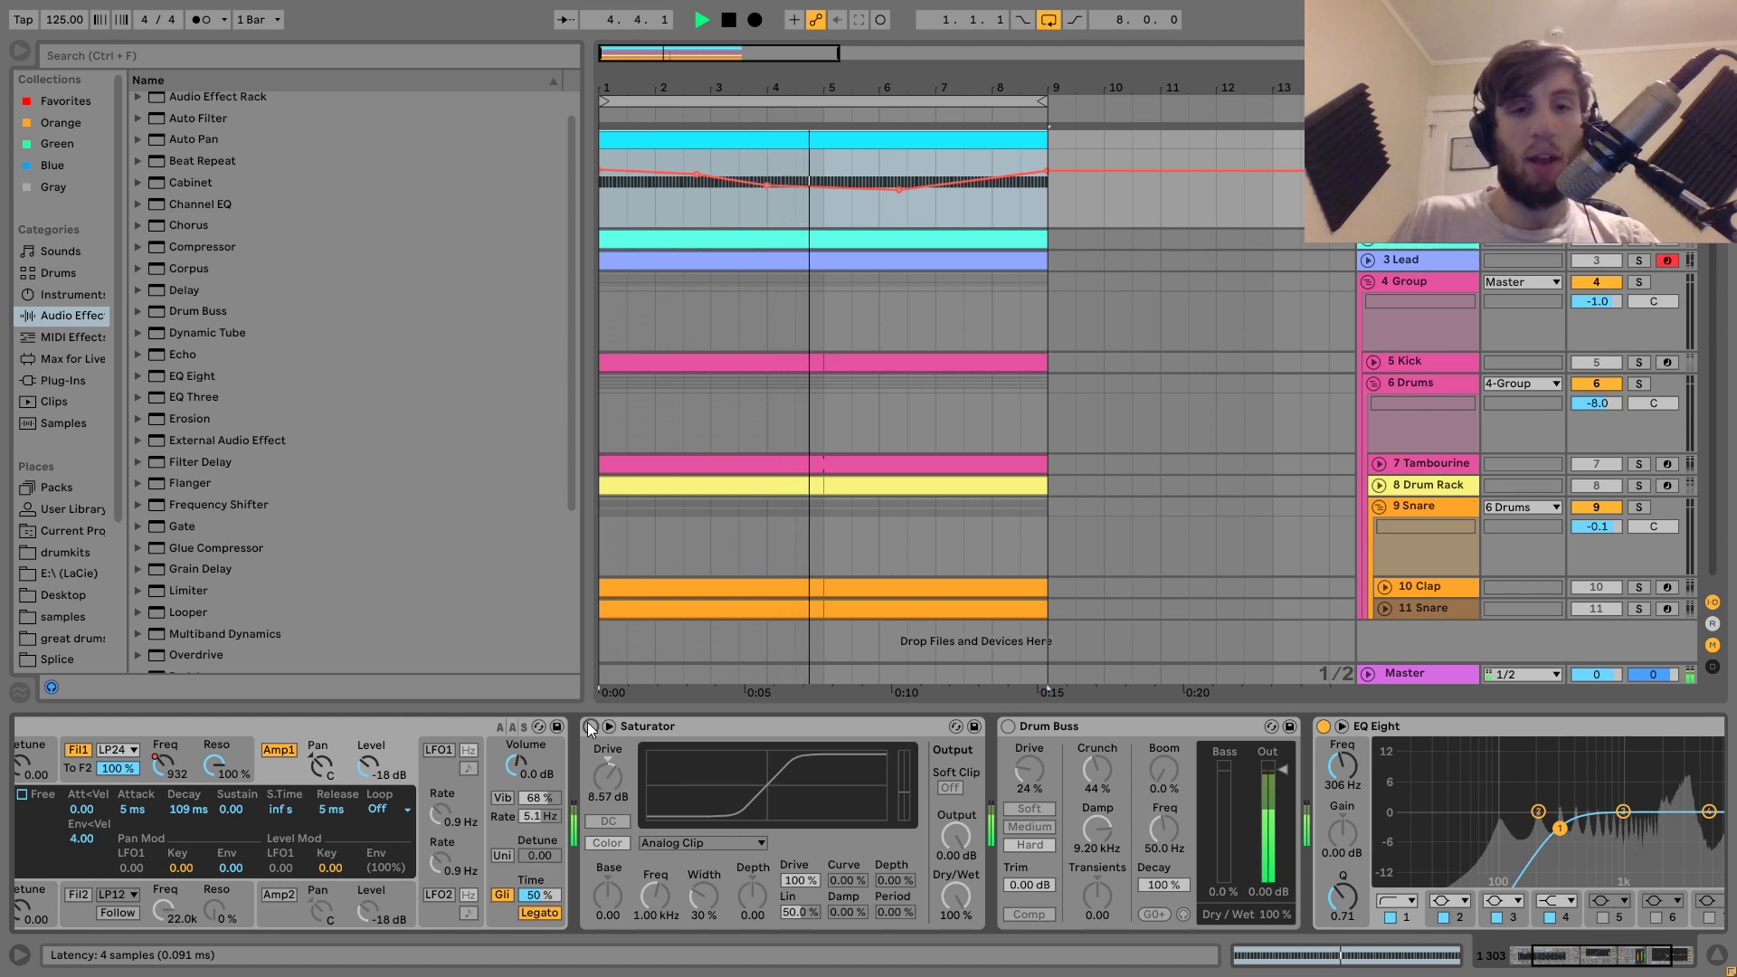
pyautogui.press('space')
pyautogui.click(589, 725)
pyautogui.press('space')
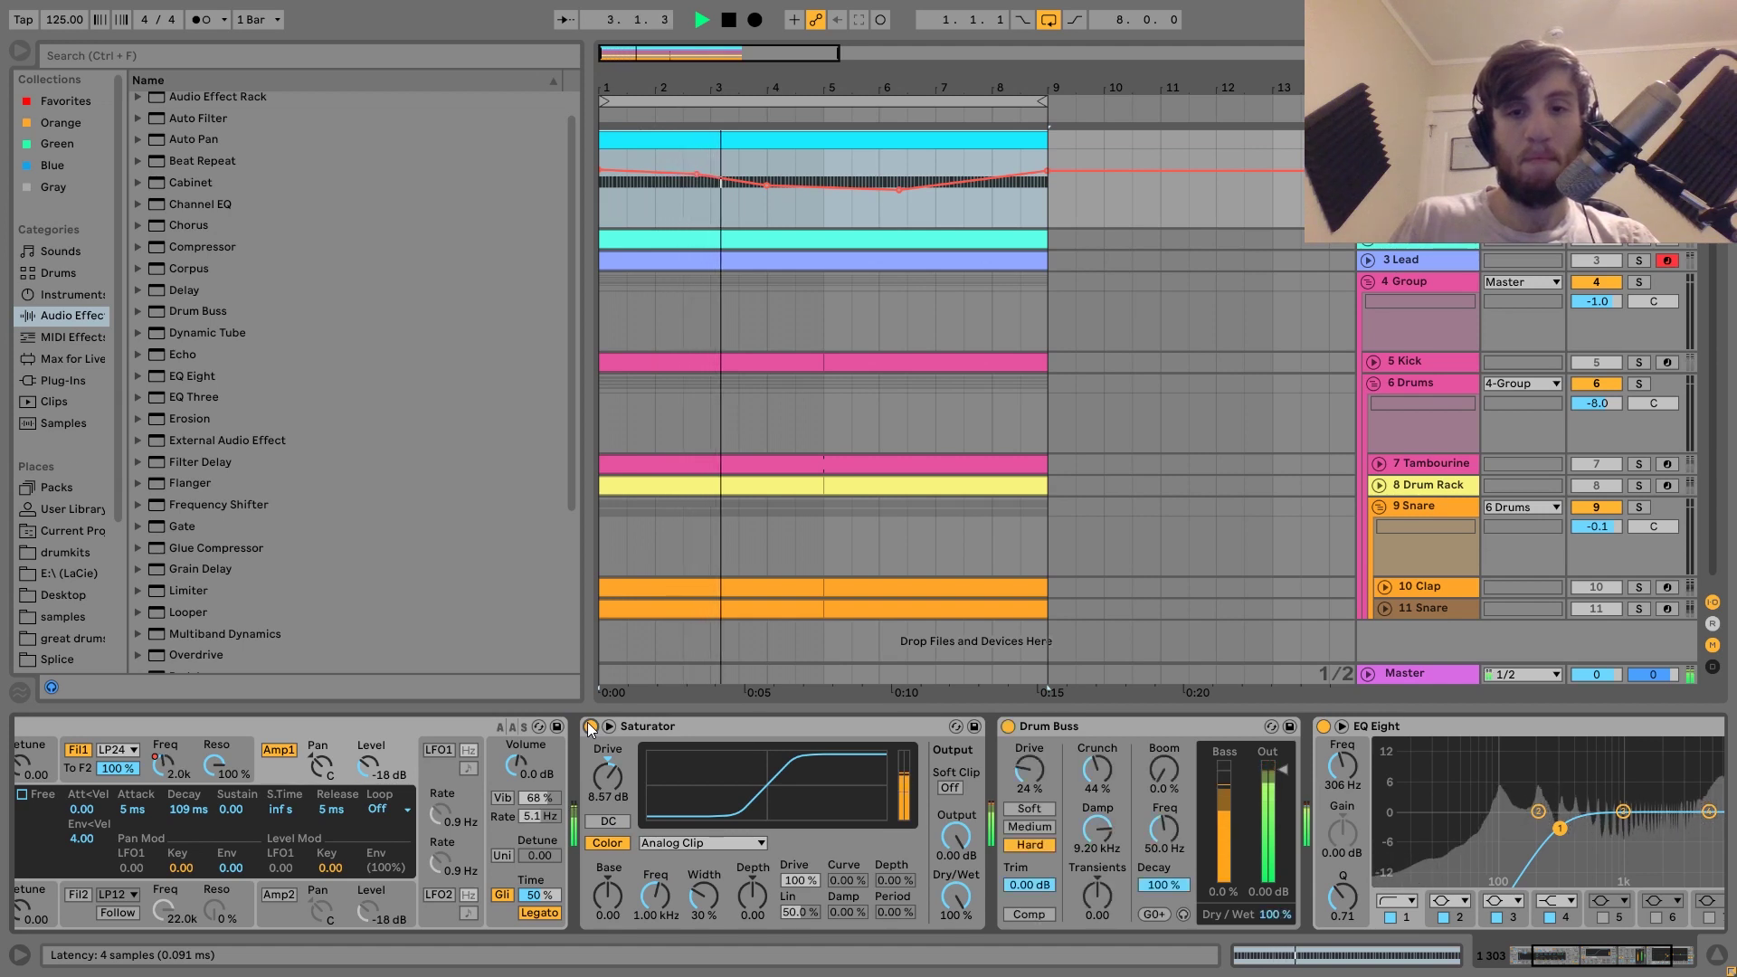
pyautogui.press('space')
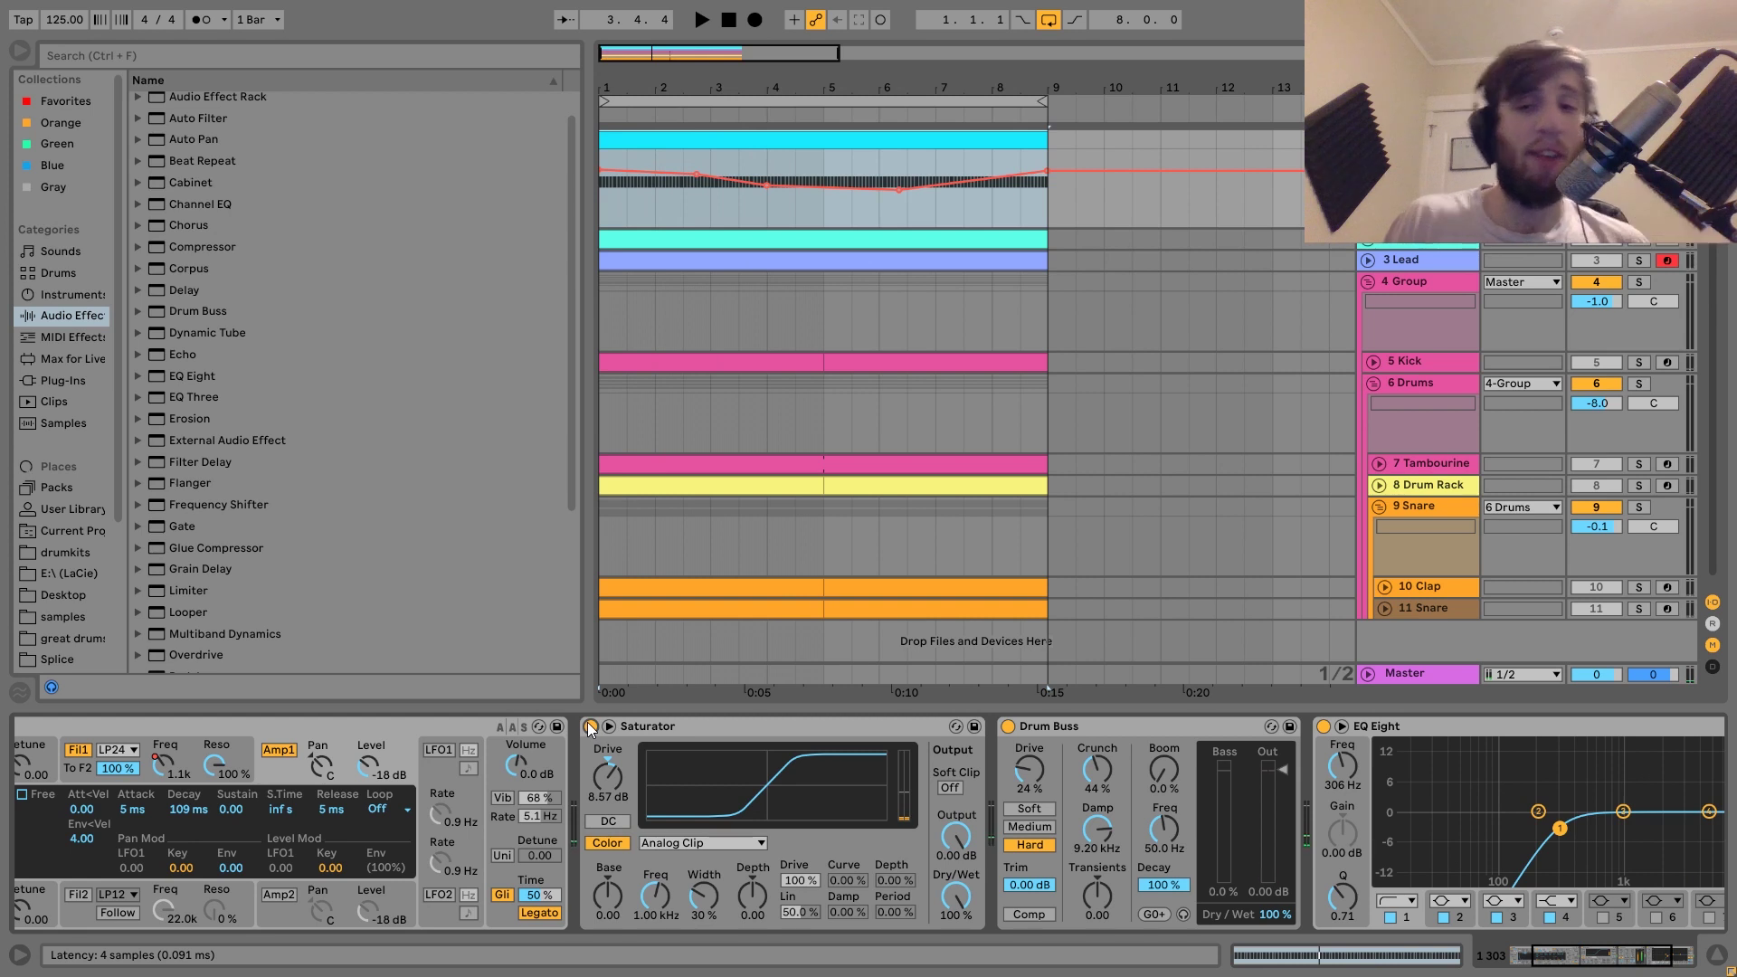
# - Compare the bass during playback with EQ Eight bypassed and switched back on
pyautogui.hscroll(4, 588, 722)
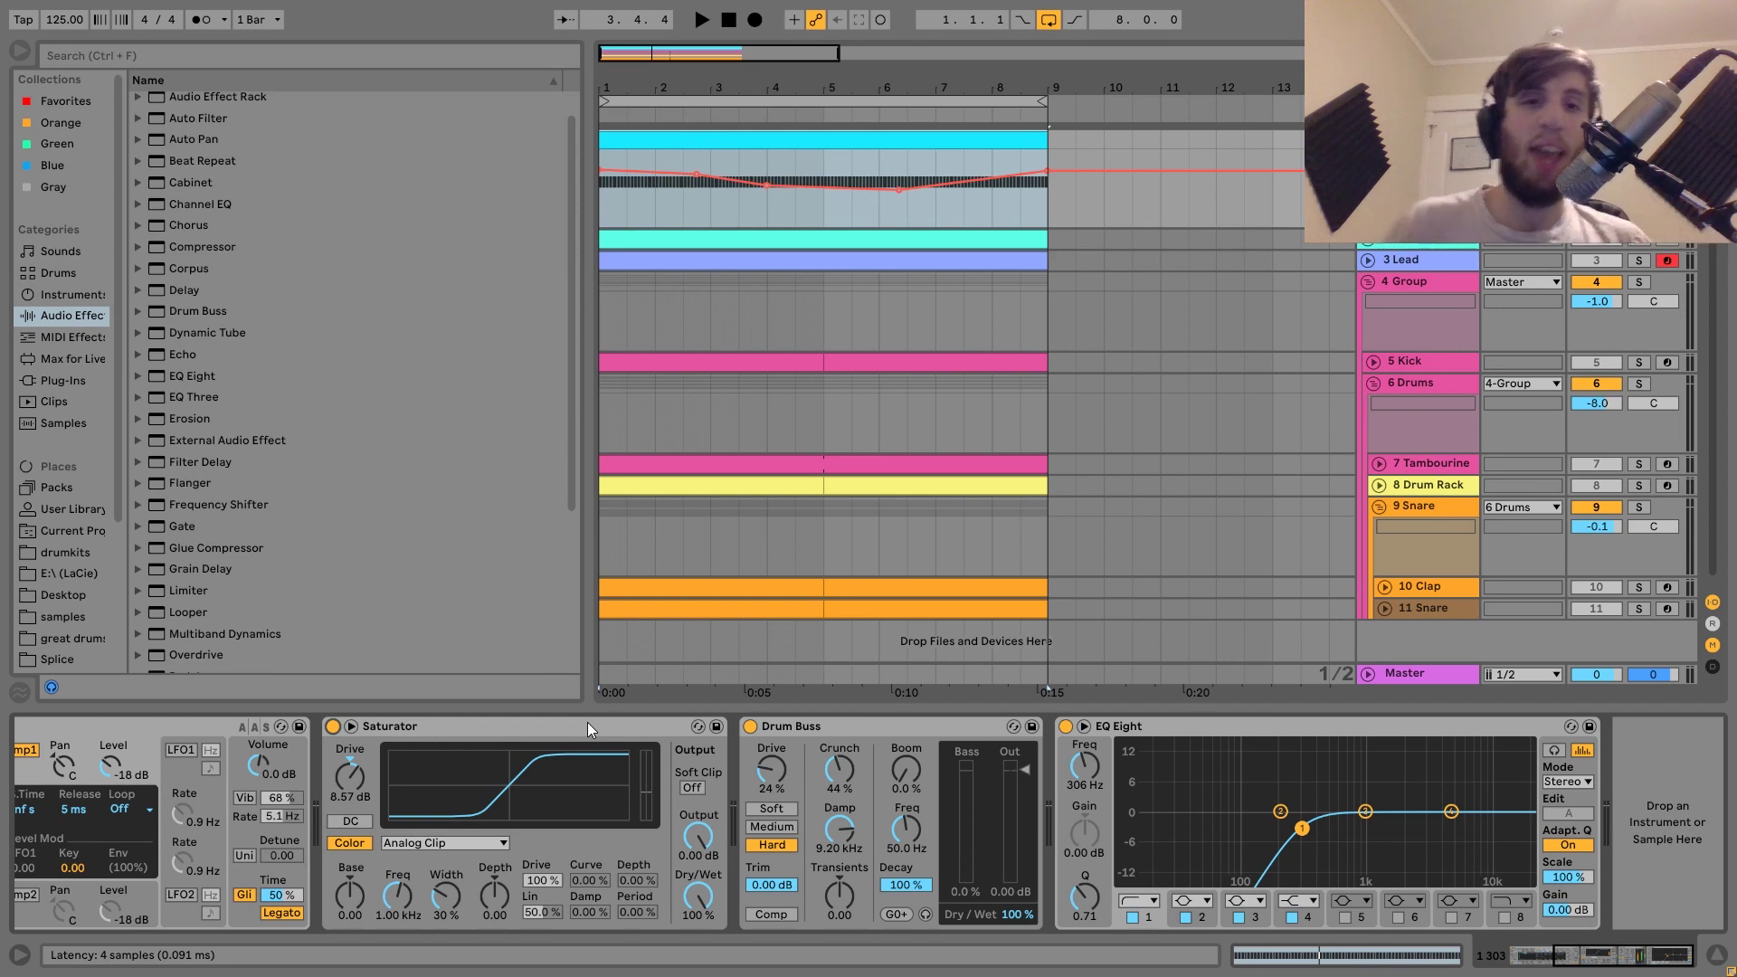
pyautogui.press('space')
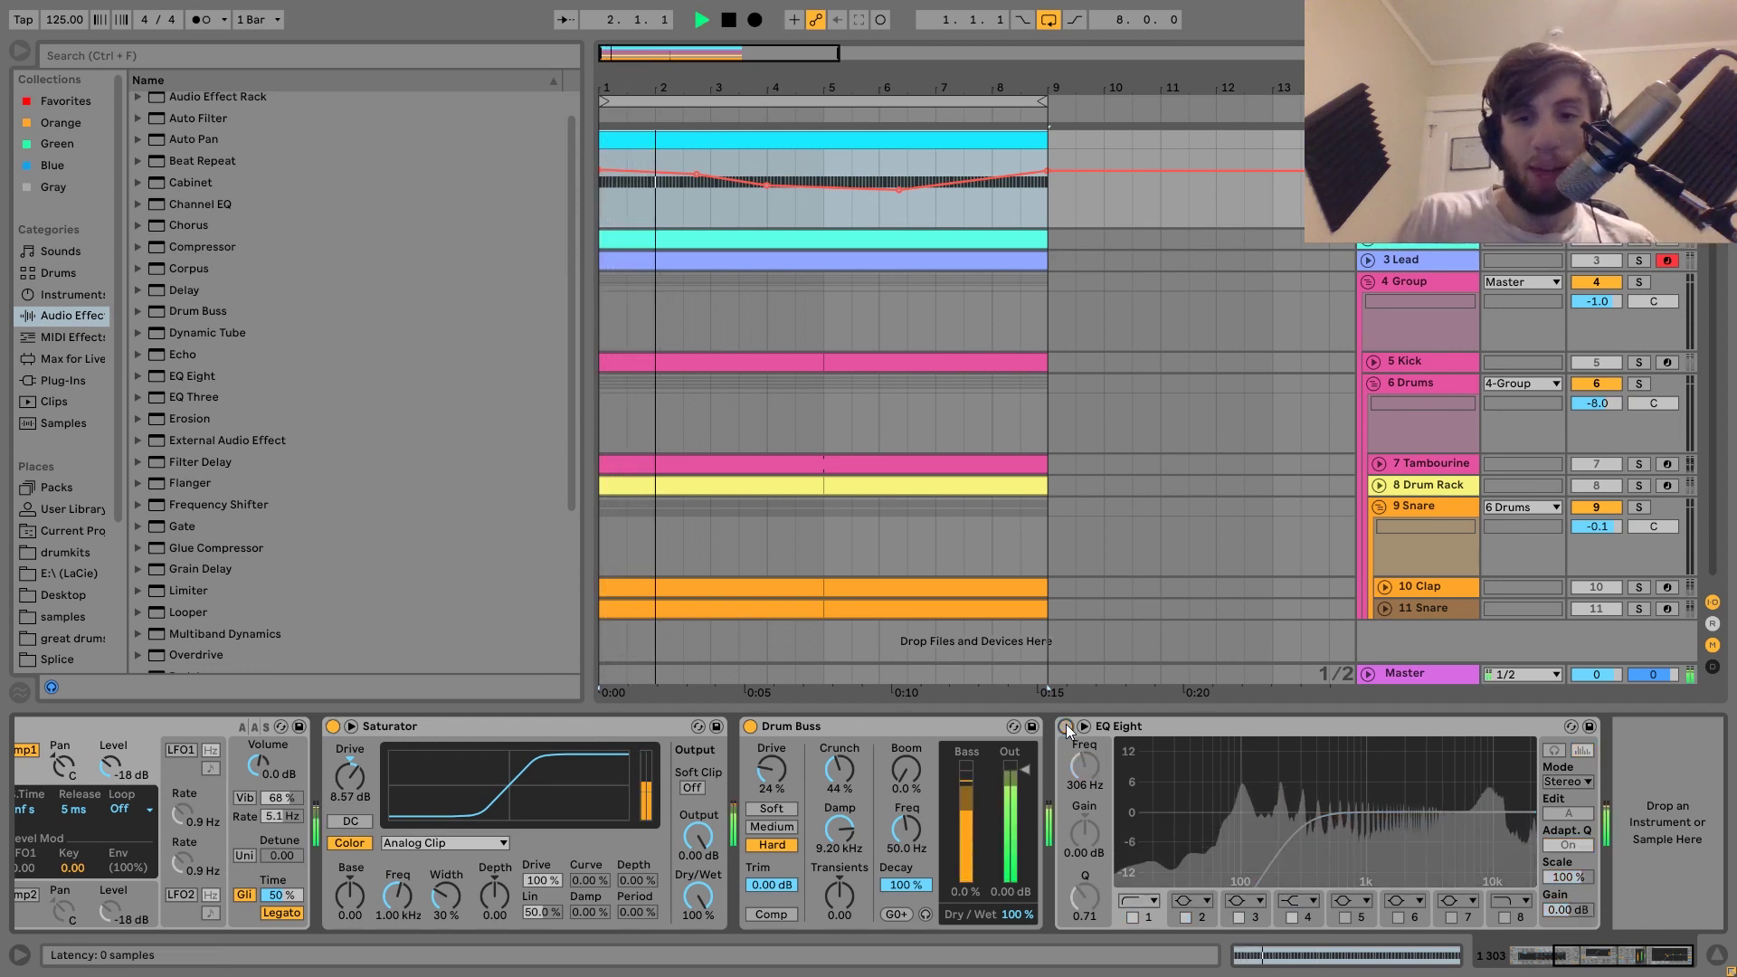
pyautogui.click(1066, 726)
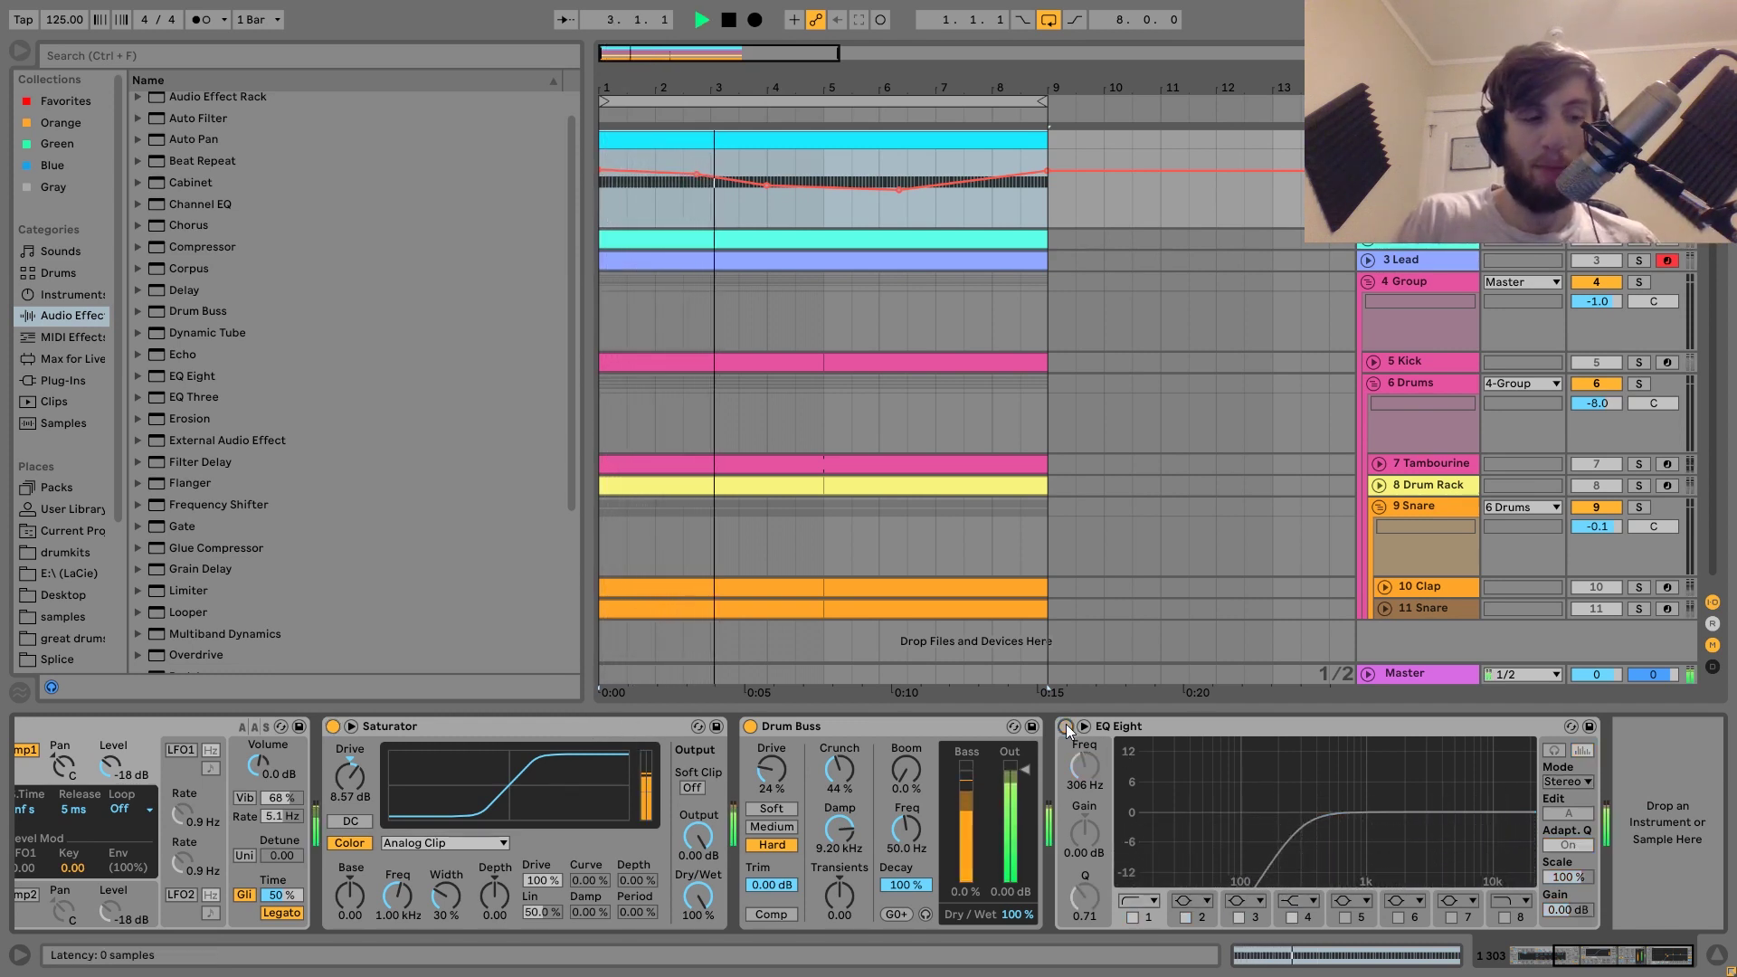
pyautogui.click(1066, 727)
pyautogui.press('space')
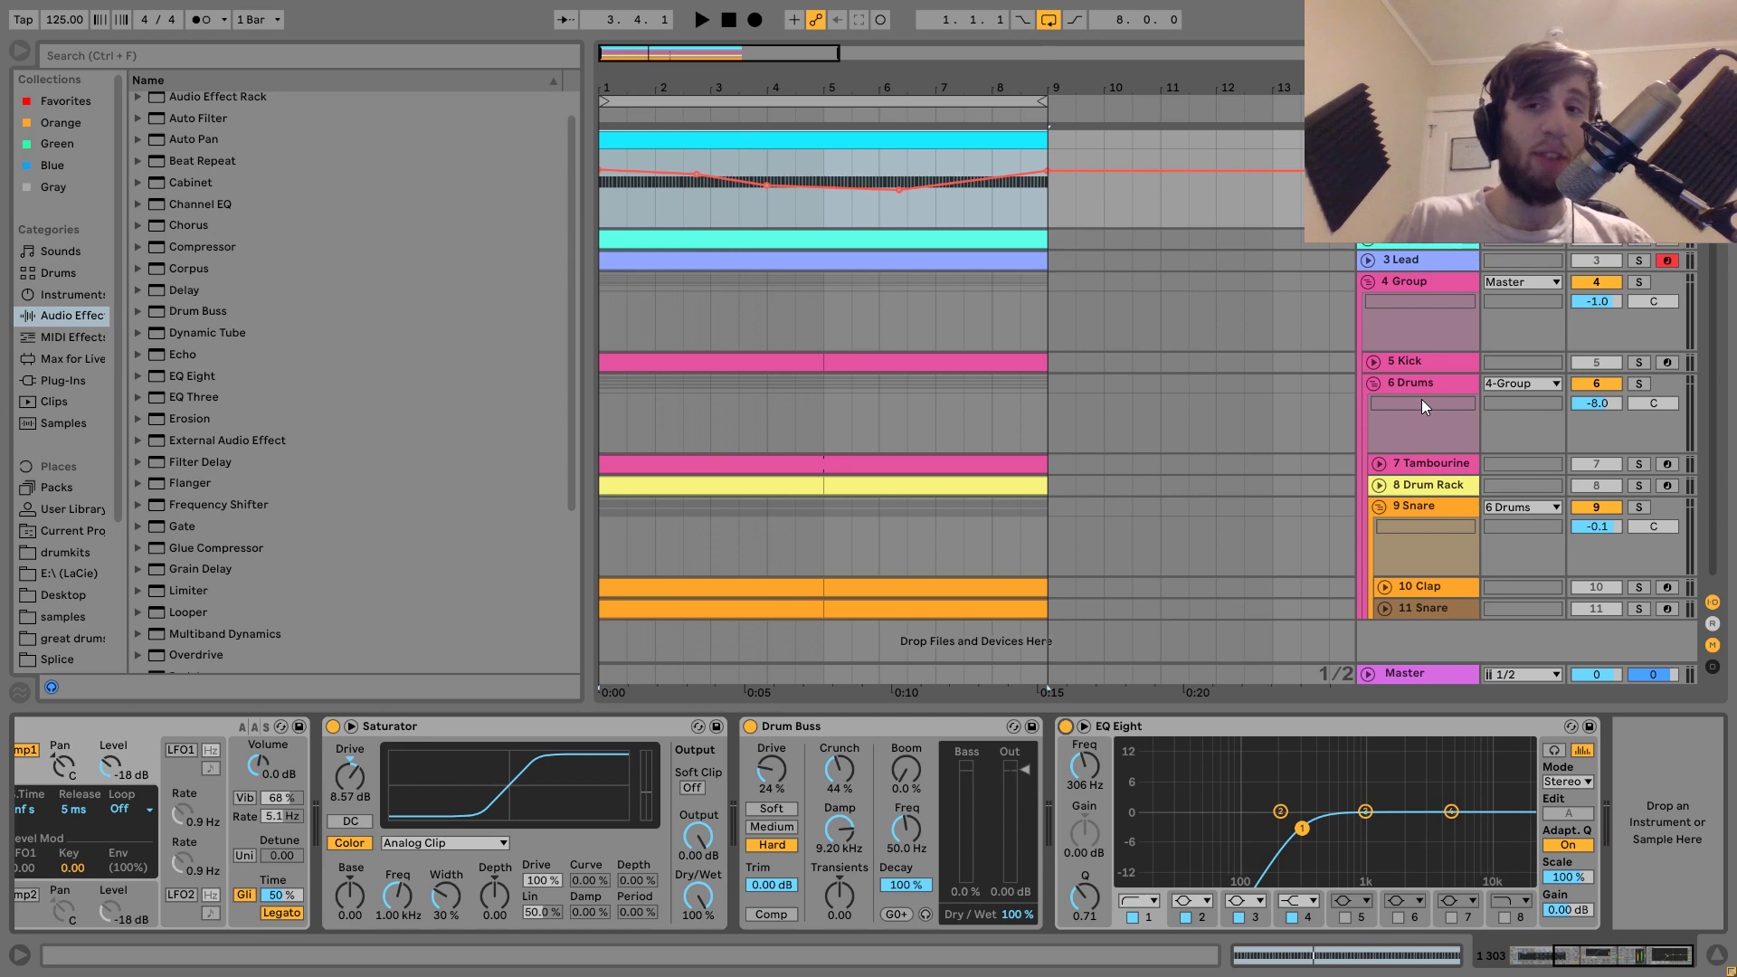
# - Select the Pad track and play it, turning off the arrangement loop
pyautogui.click(1461, 241)
pyautogui.press('space')
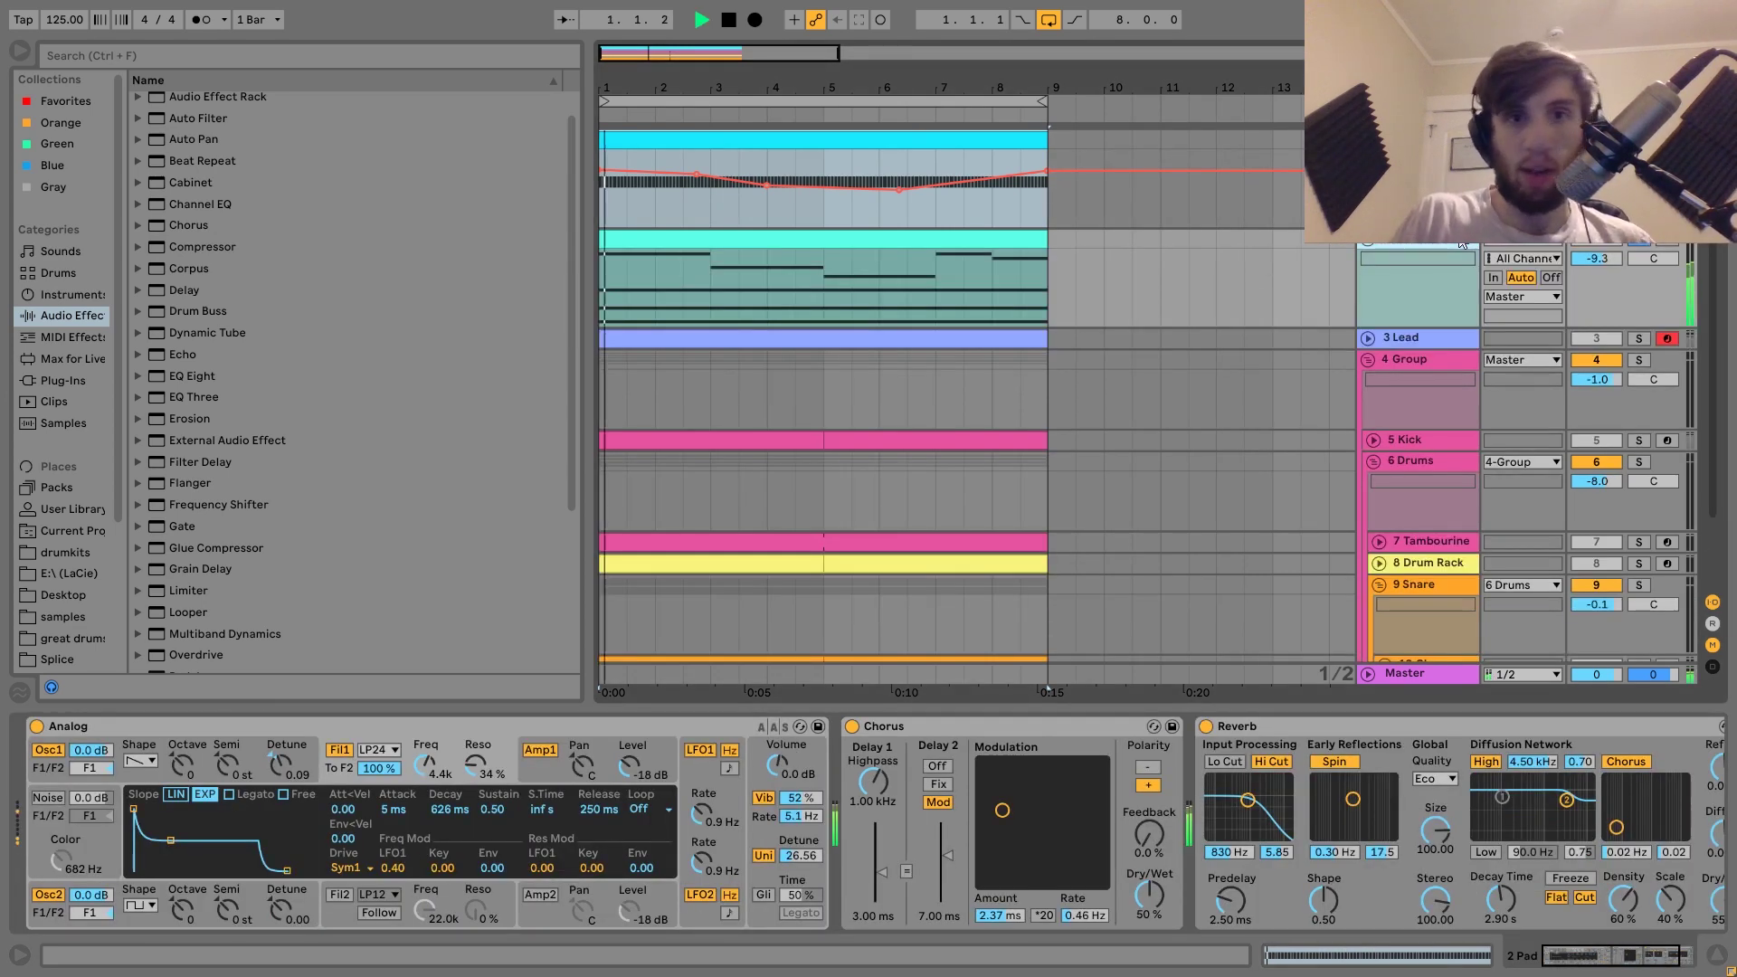
pyautogui.click(1047, 22)
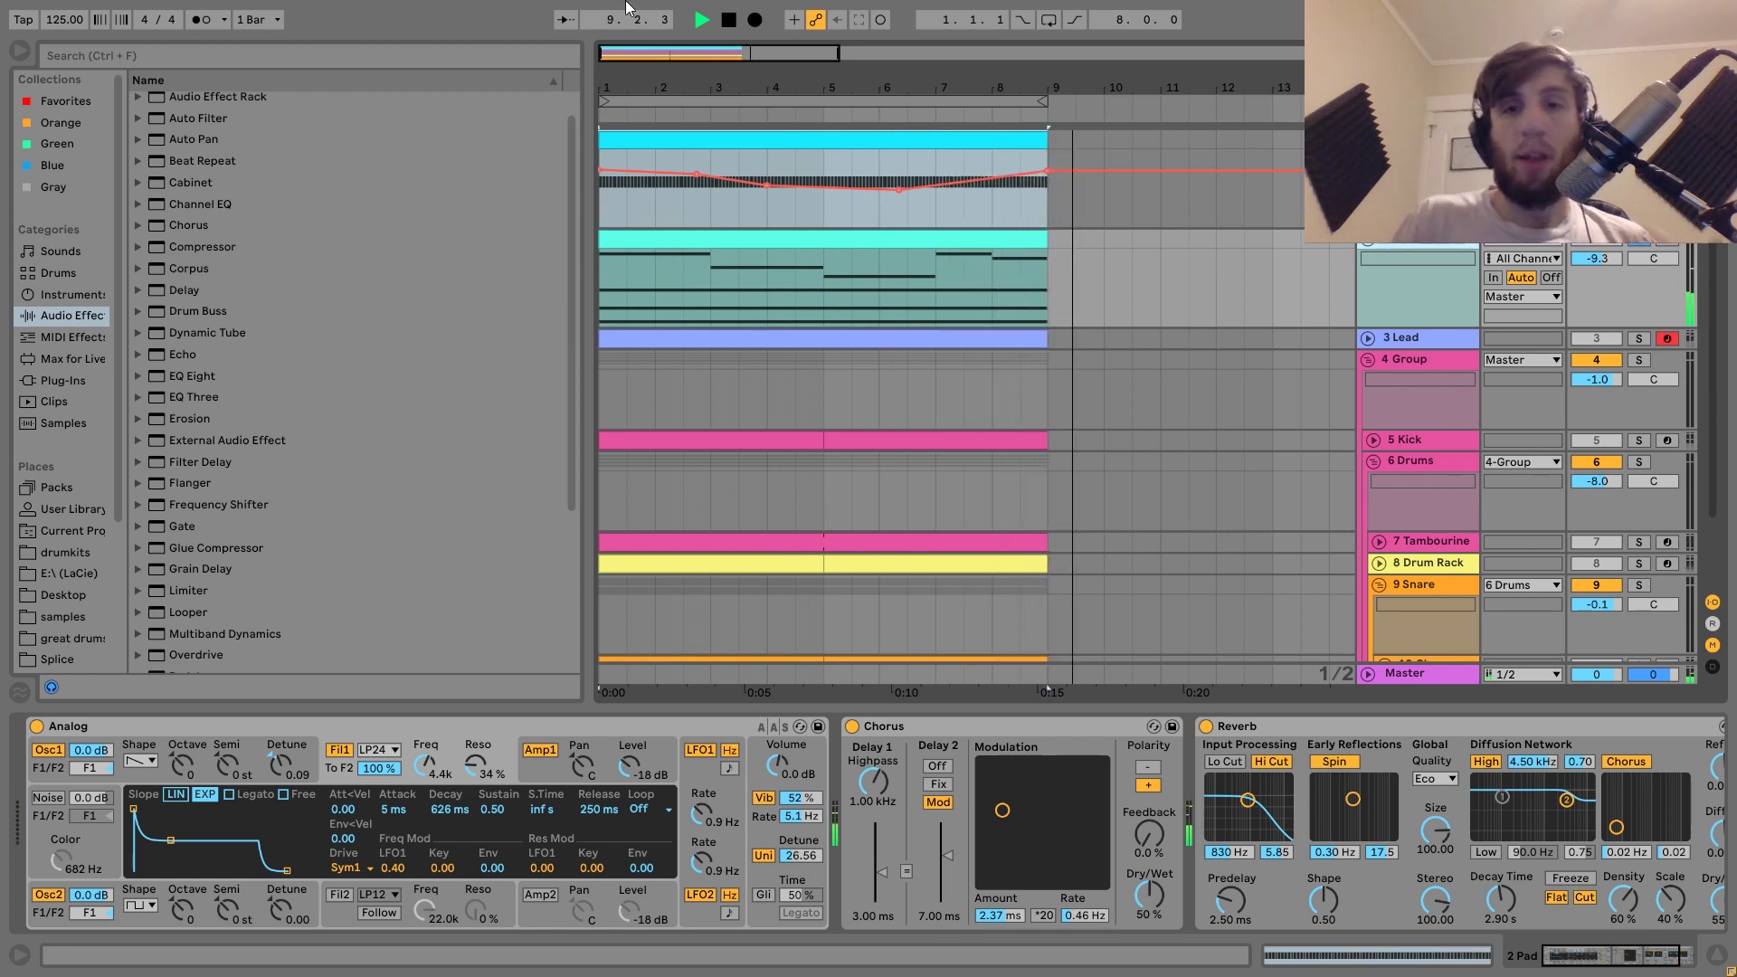
pyautogui.press('space')
# - Open the pad's MIDI clip, highlight its moving upper notes, and briefly play it
pyautogui.doubleClick(947, 236)
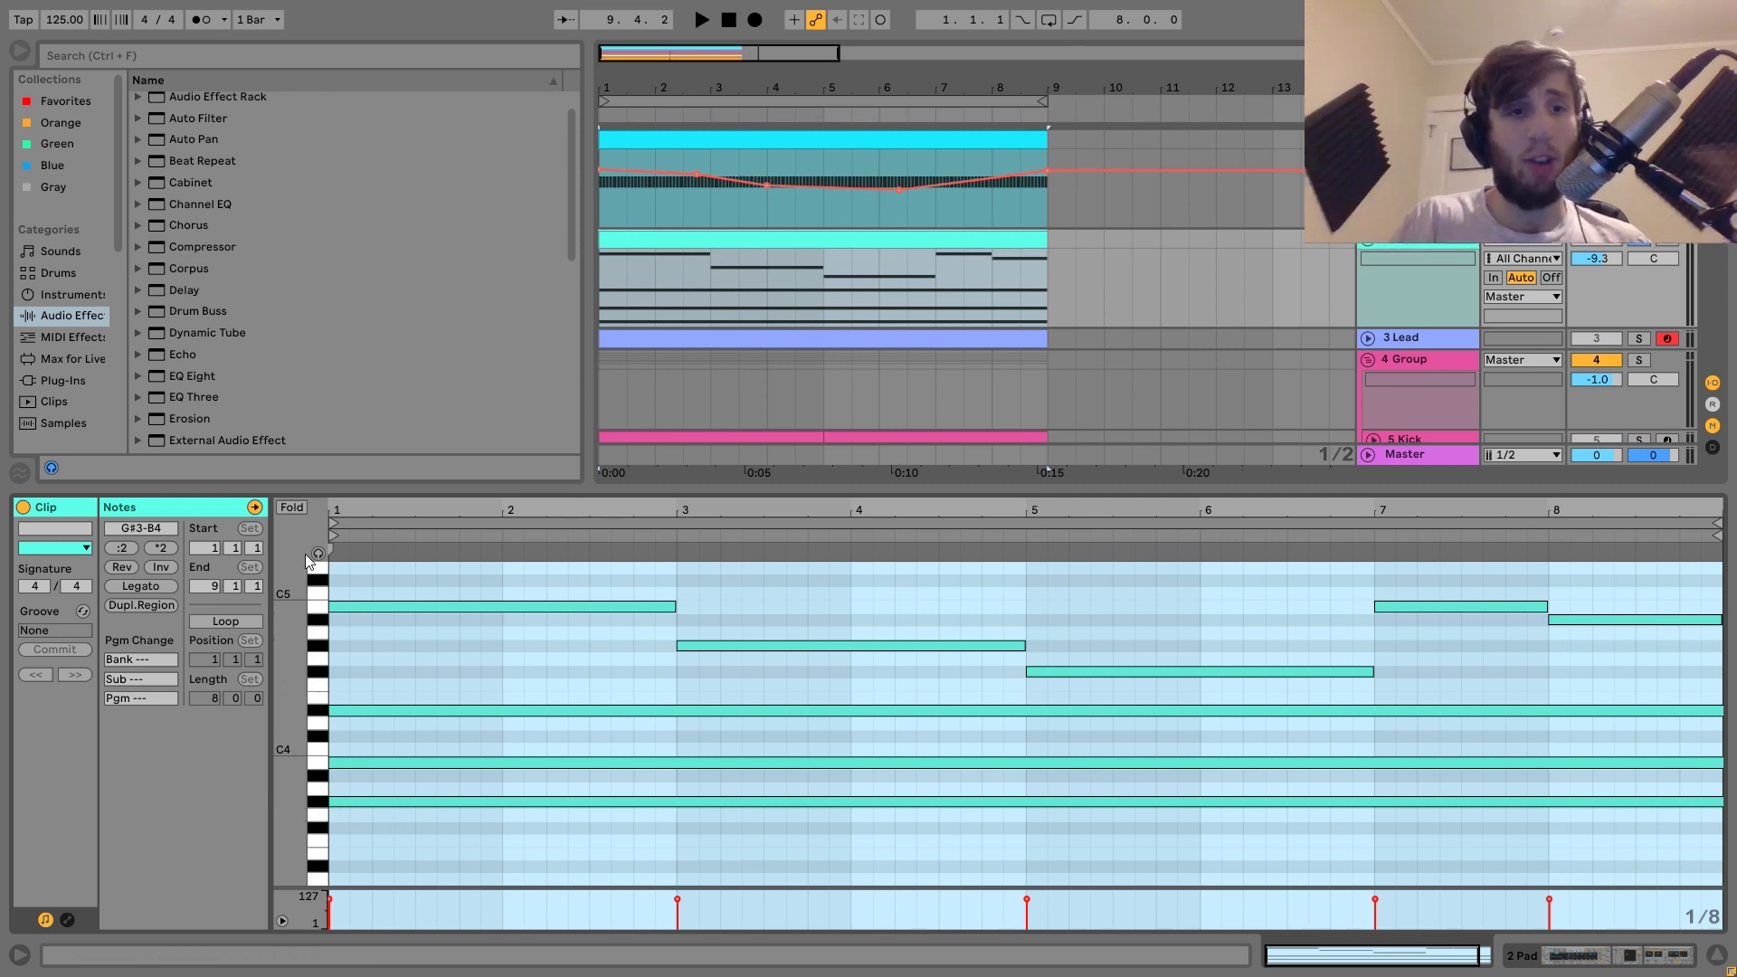
pyautogui.moveTo(530, 578); pyautogui.dragTo(1075, 680)
pyautogui.moveTo(1488, 581); pyautogui.dragTo(1587, 653)
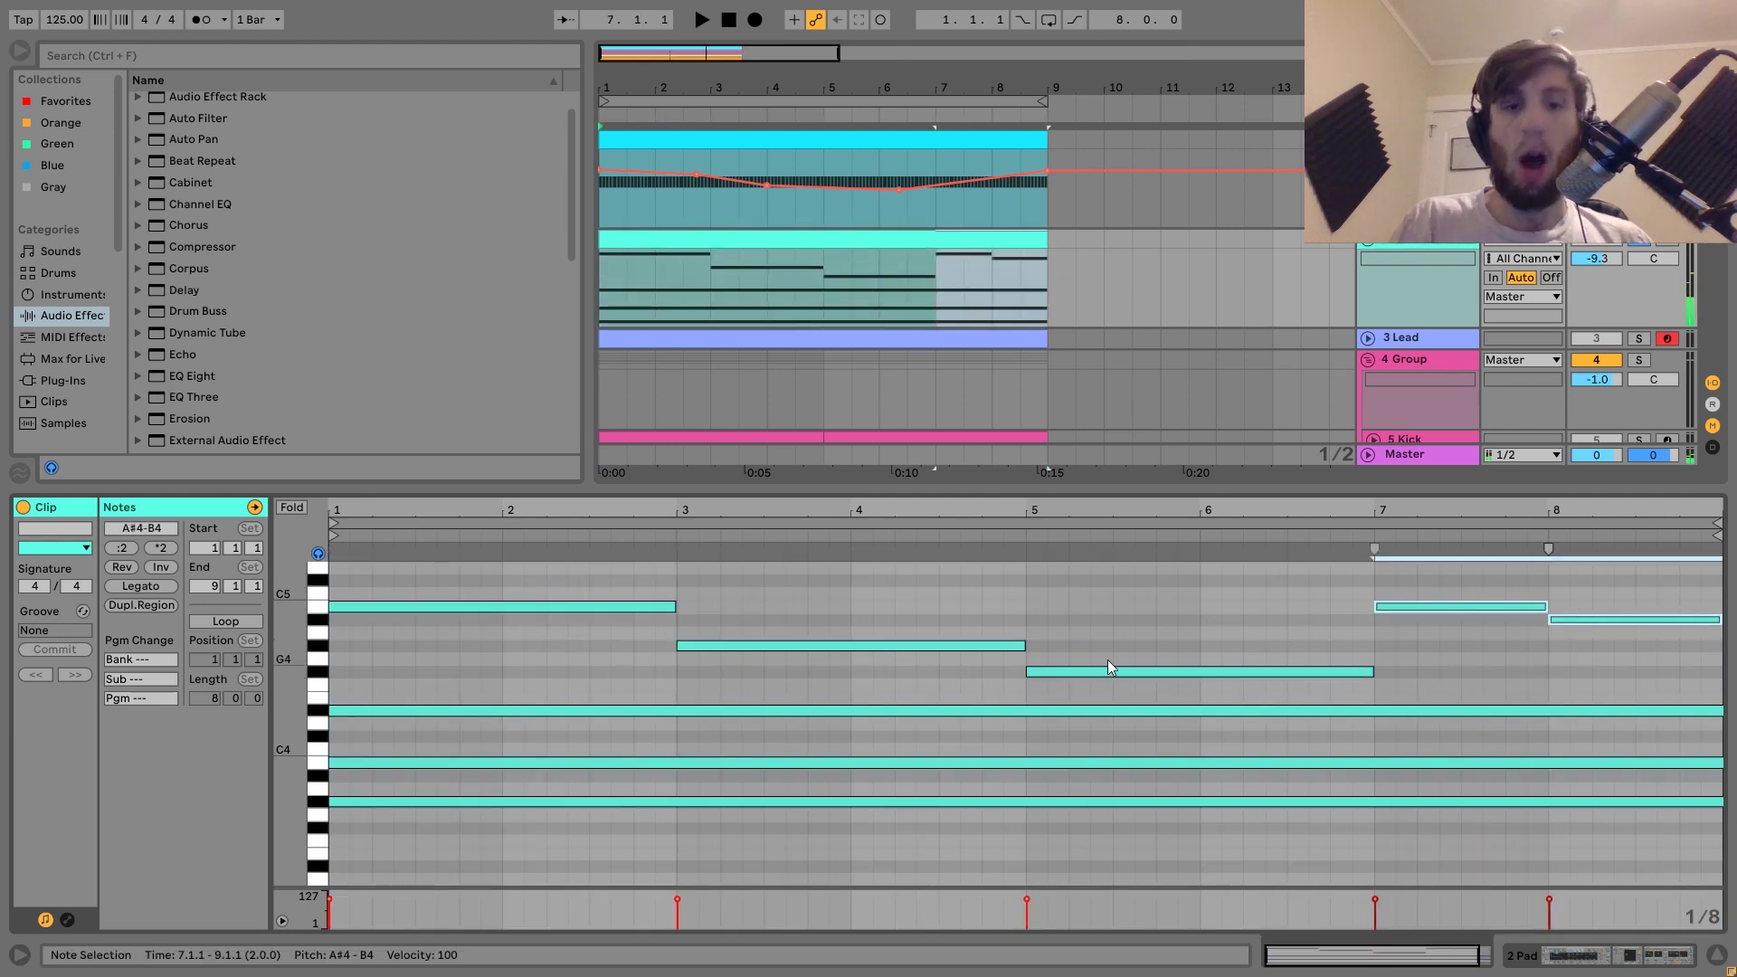
pyautogui.press('space')
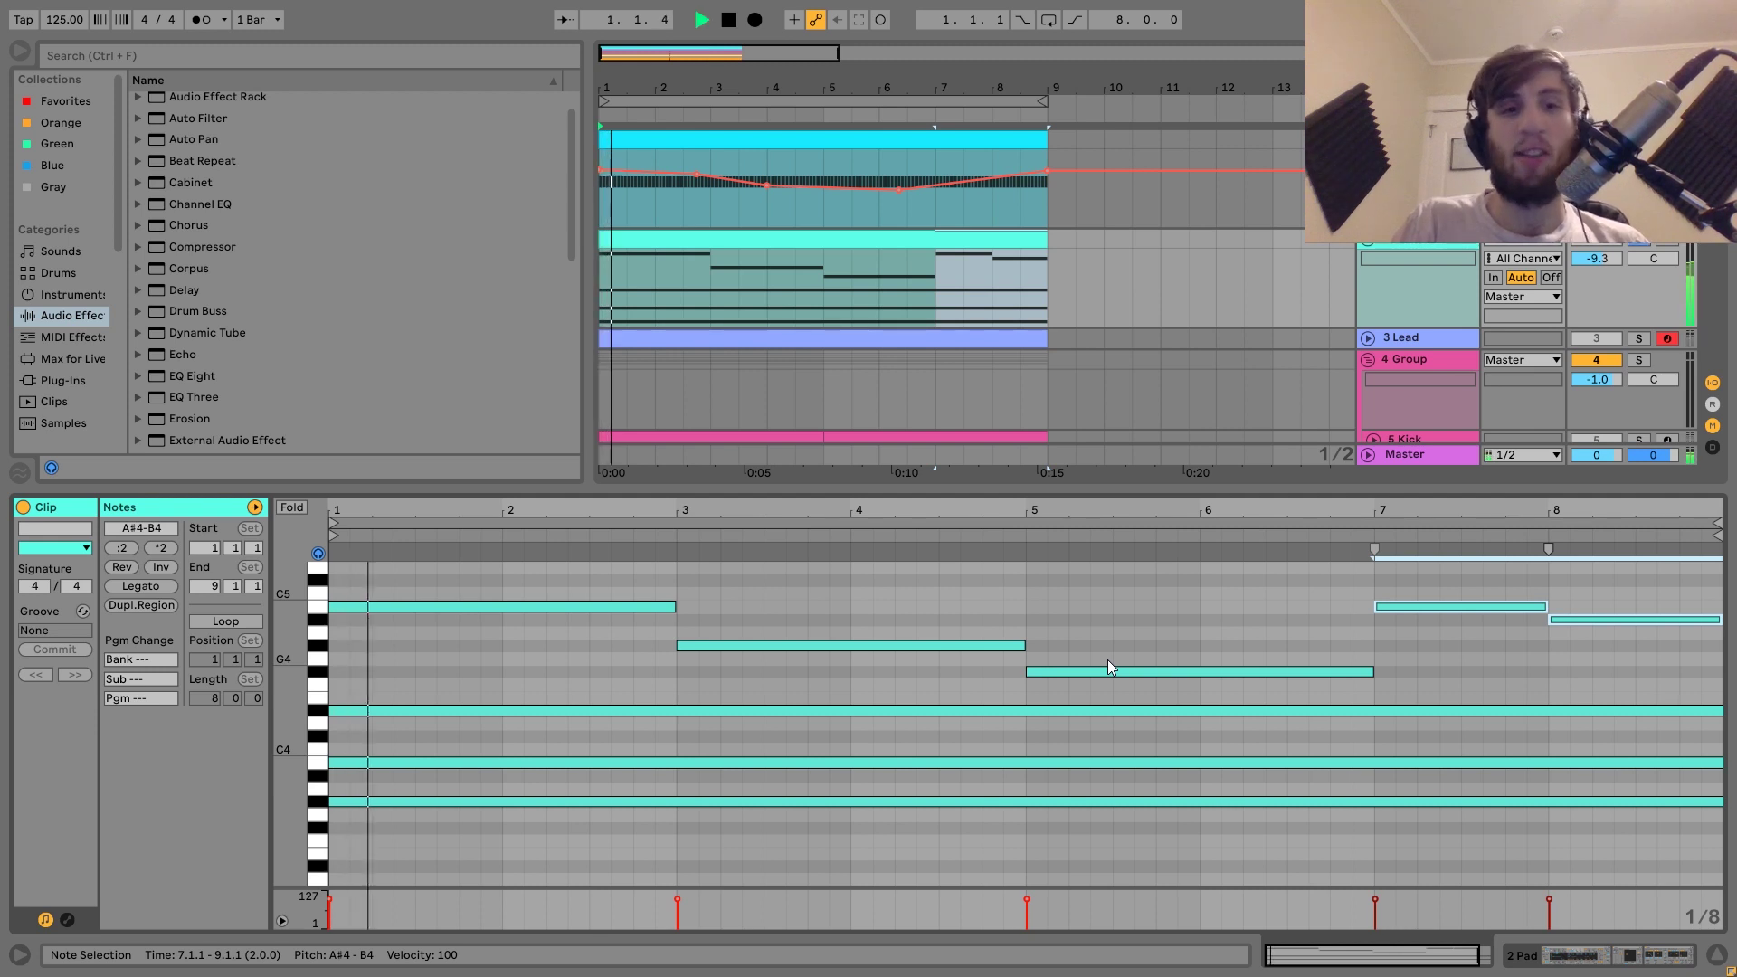
pyautogui.press('space')
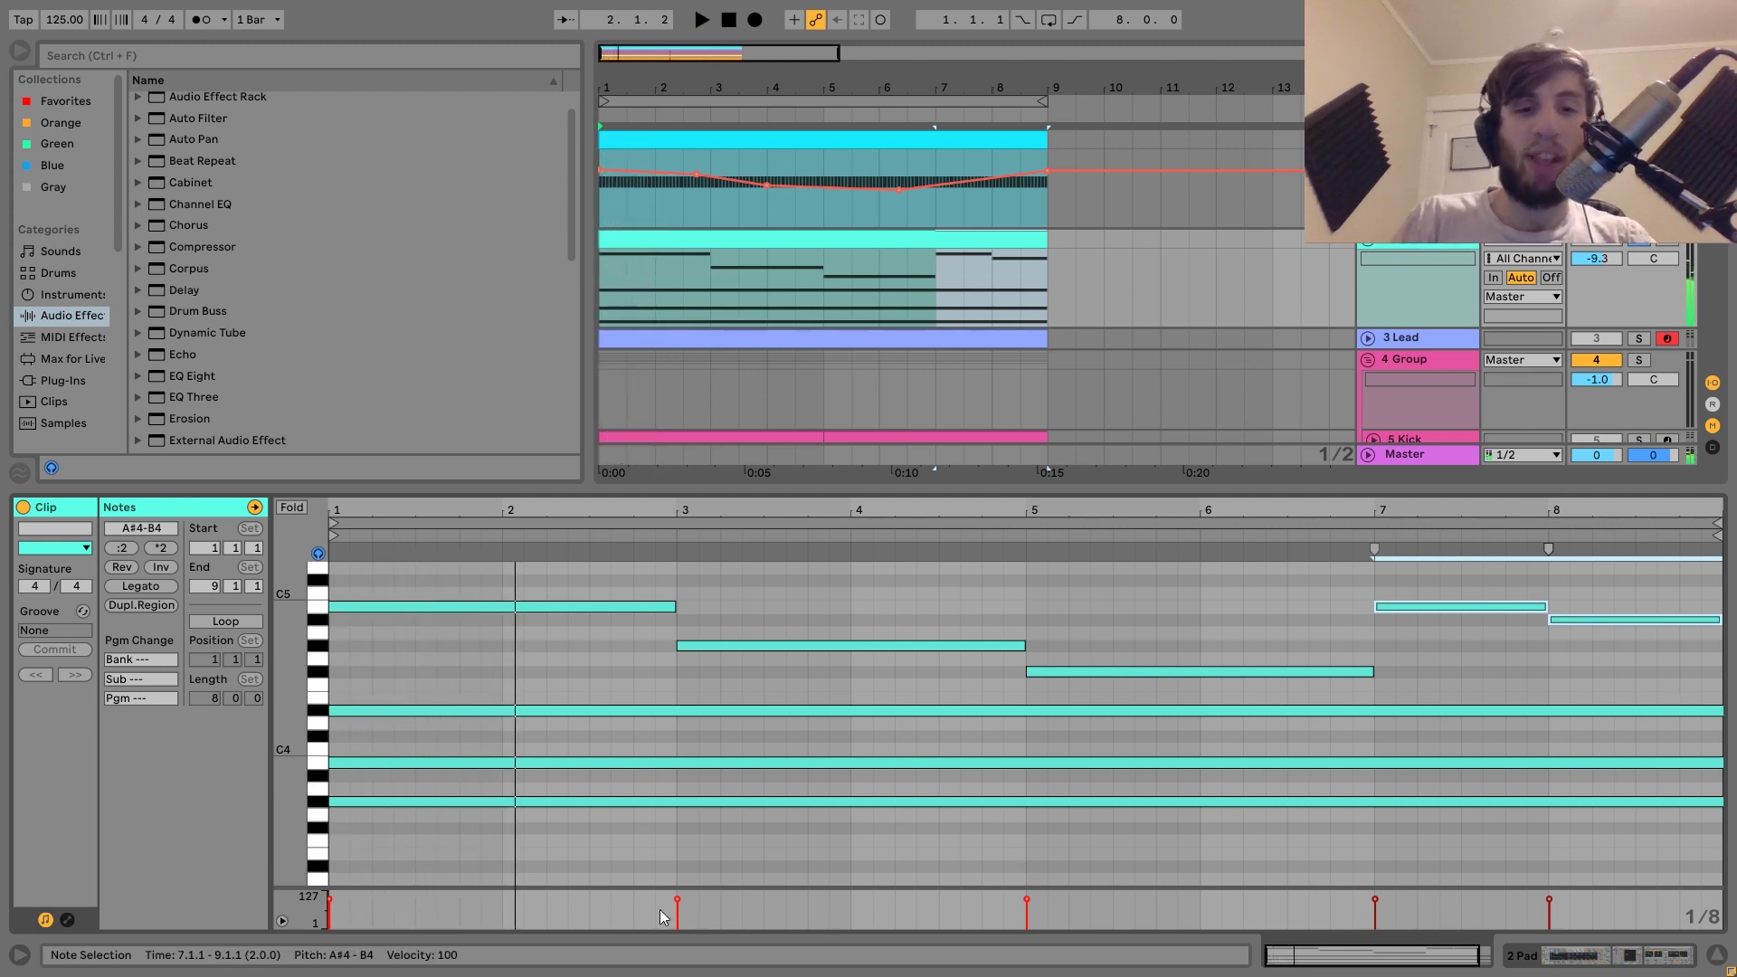
# - Highlight the pad clip's three sustained lower notes, and again the changing notes above them
pyautogui.moveTo(543, 852); pyautogui.dragTo(551, 692)
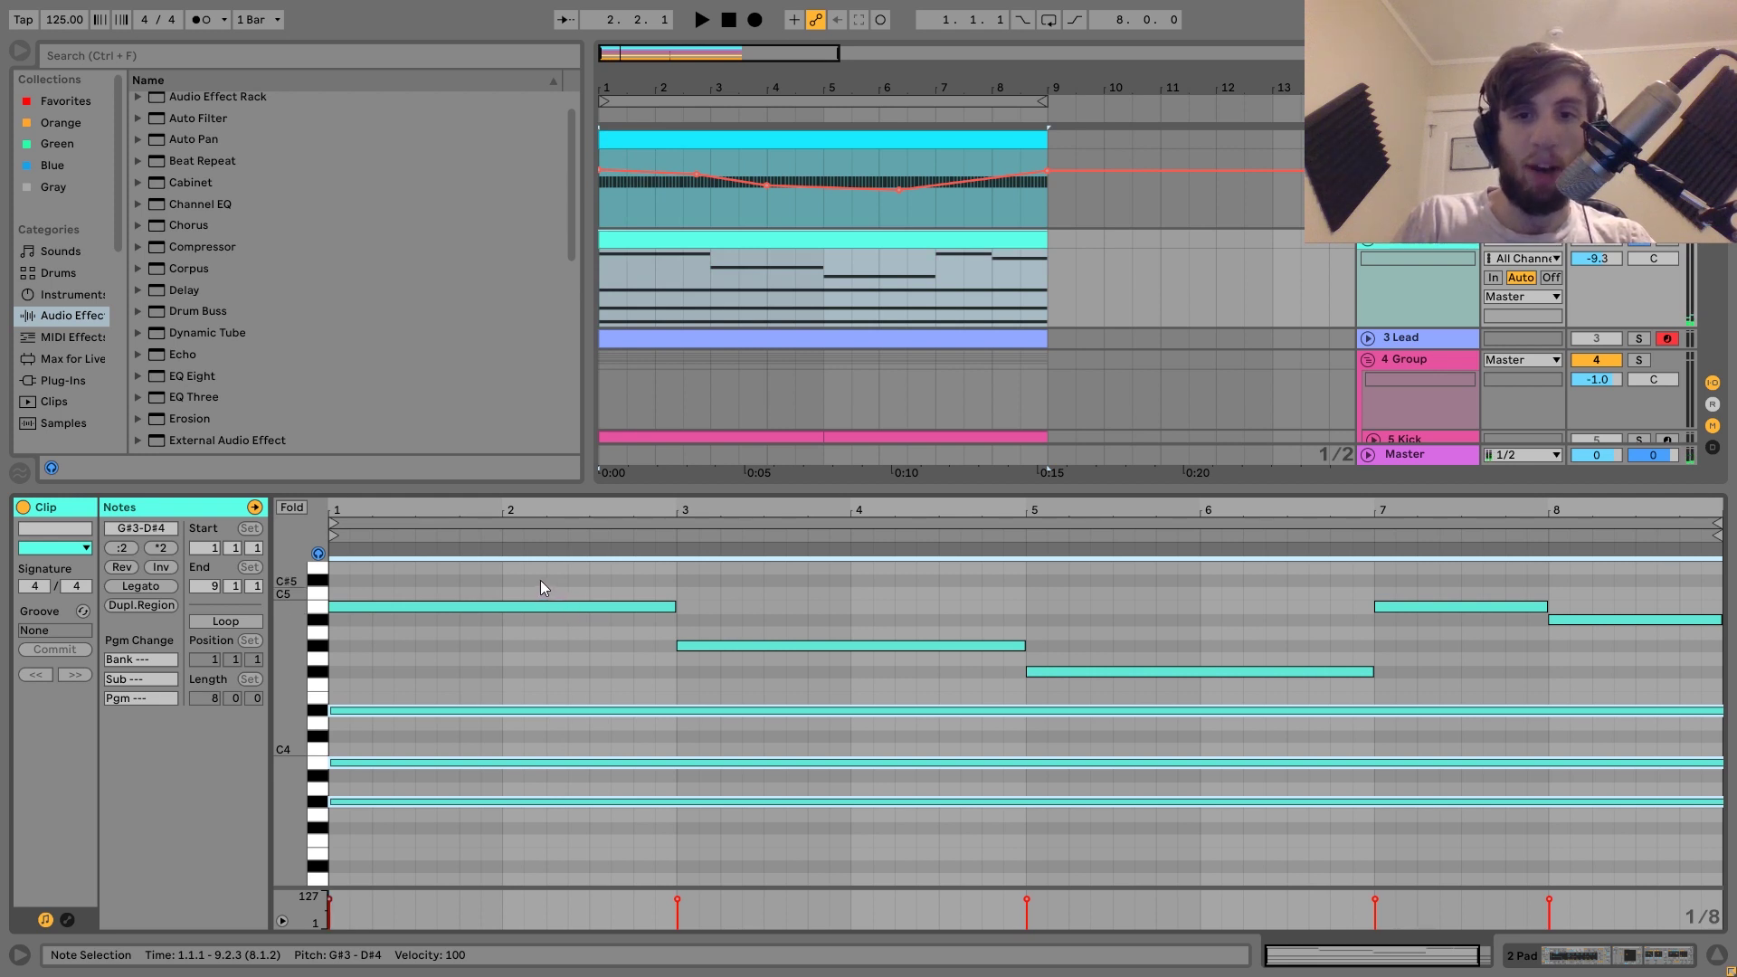
pyautogui.moveTo(541, 581); pyautogui.dragTo(1119, 669)
pyautogui.moveTo(1464, 588); pyautogui.dragTo(1578, 655)
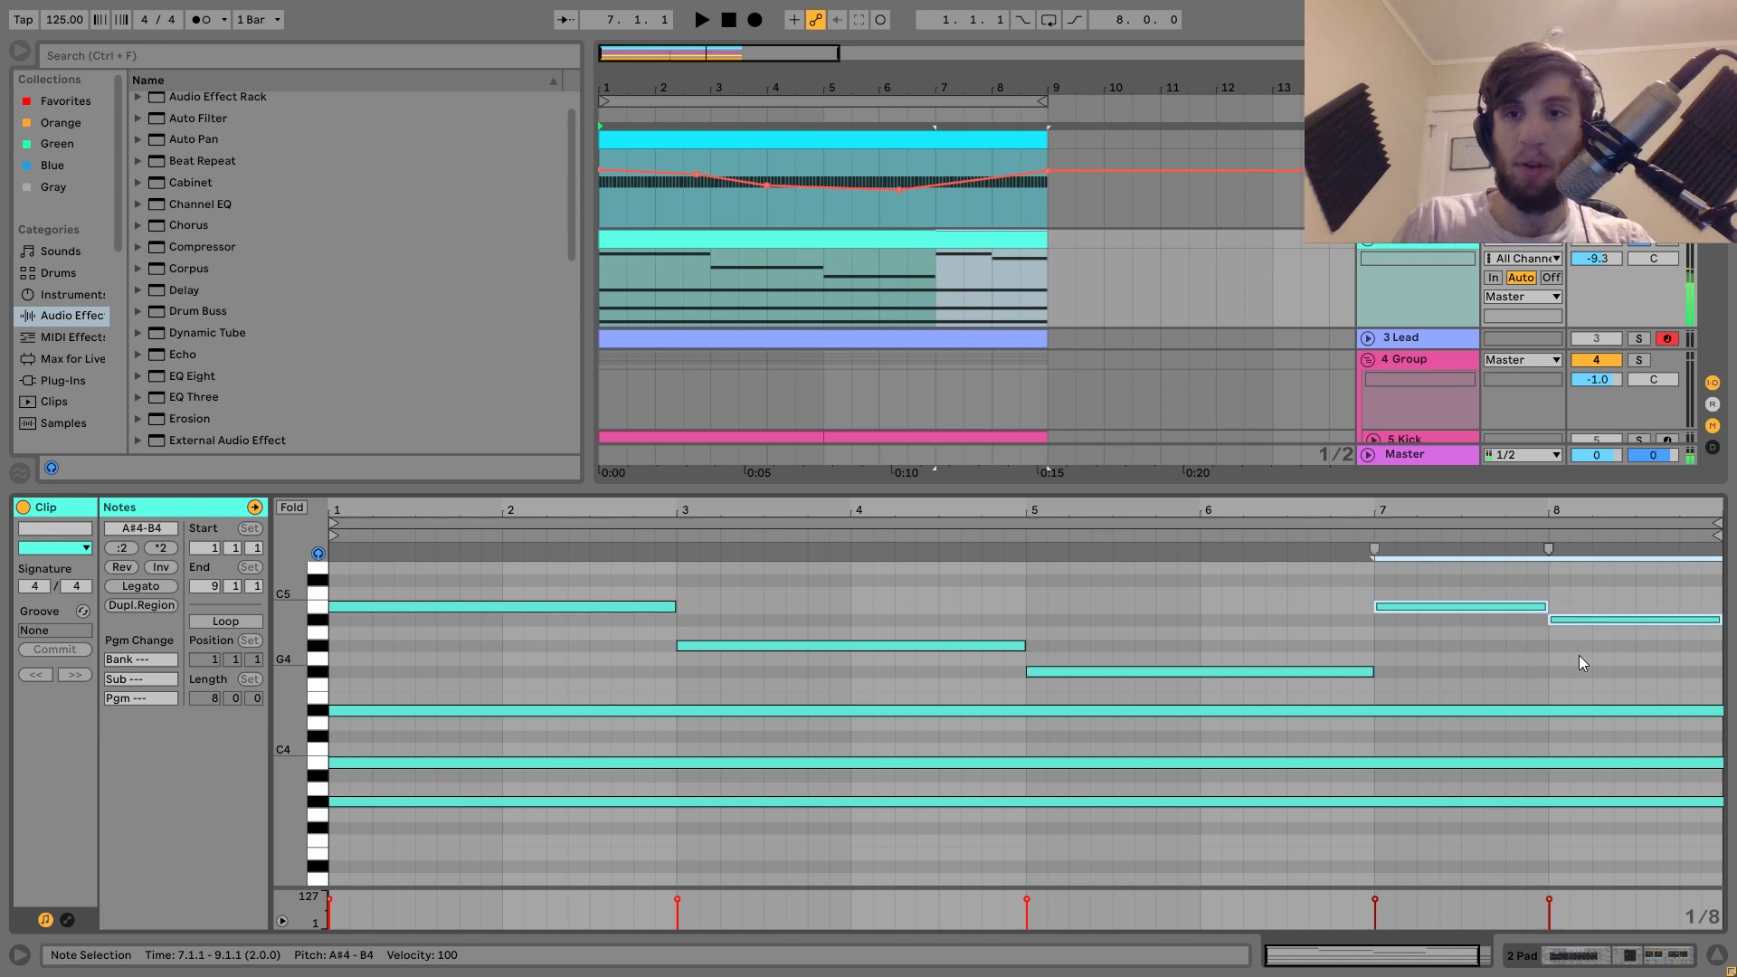
# - Play the pad, return to its devices, and display the Analog's Osc2 settings
pyautogui.press('space')
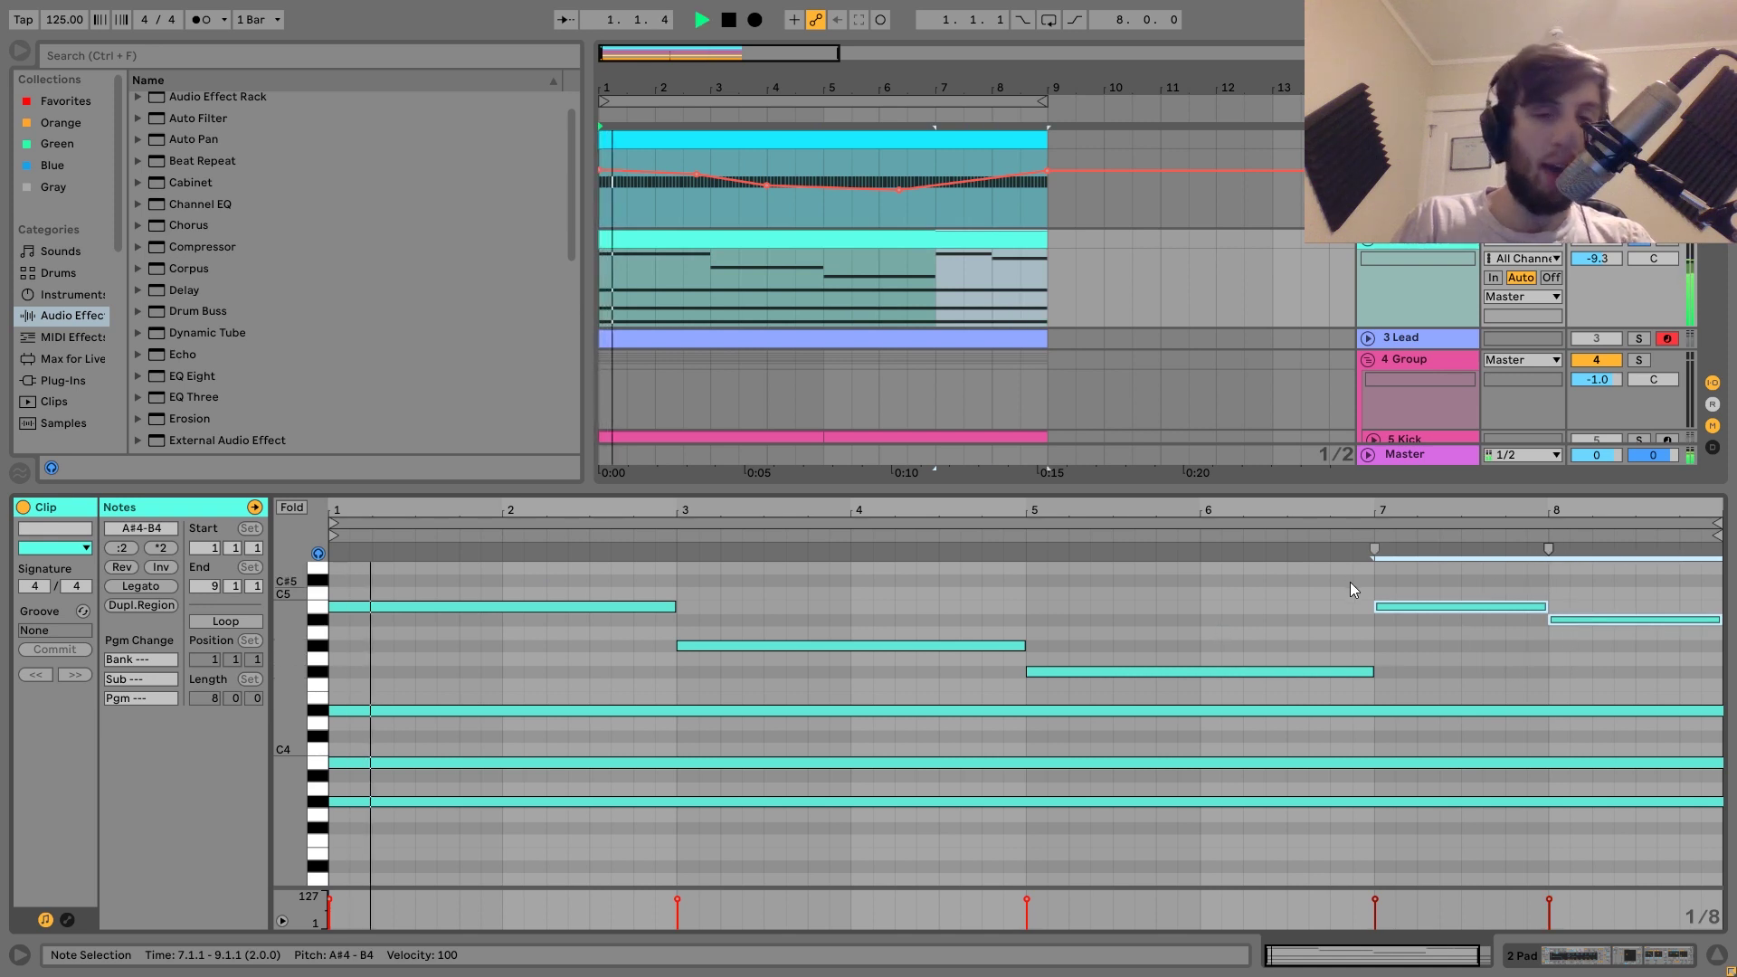
pyautogui.click(1408, 240)
pyautogui.press('space')
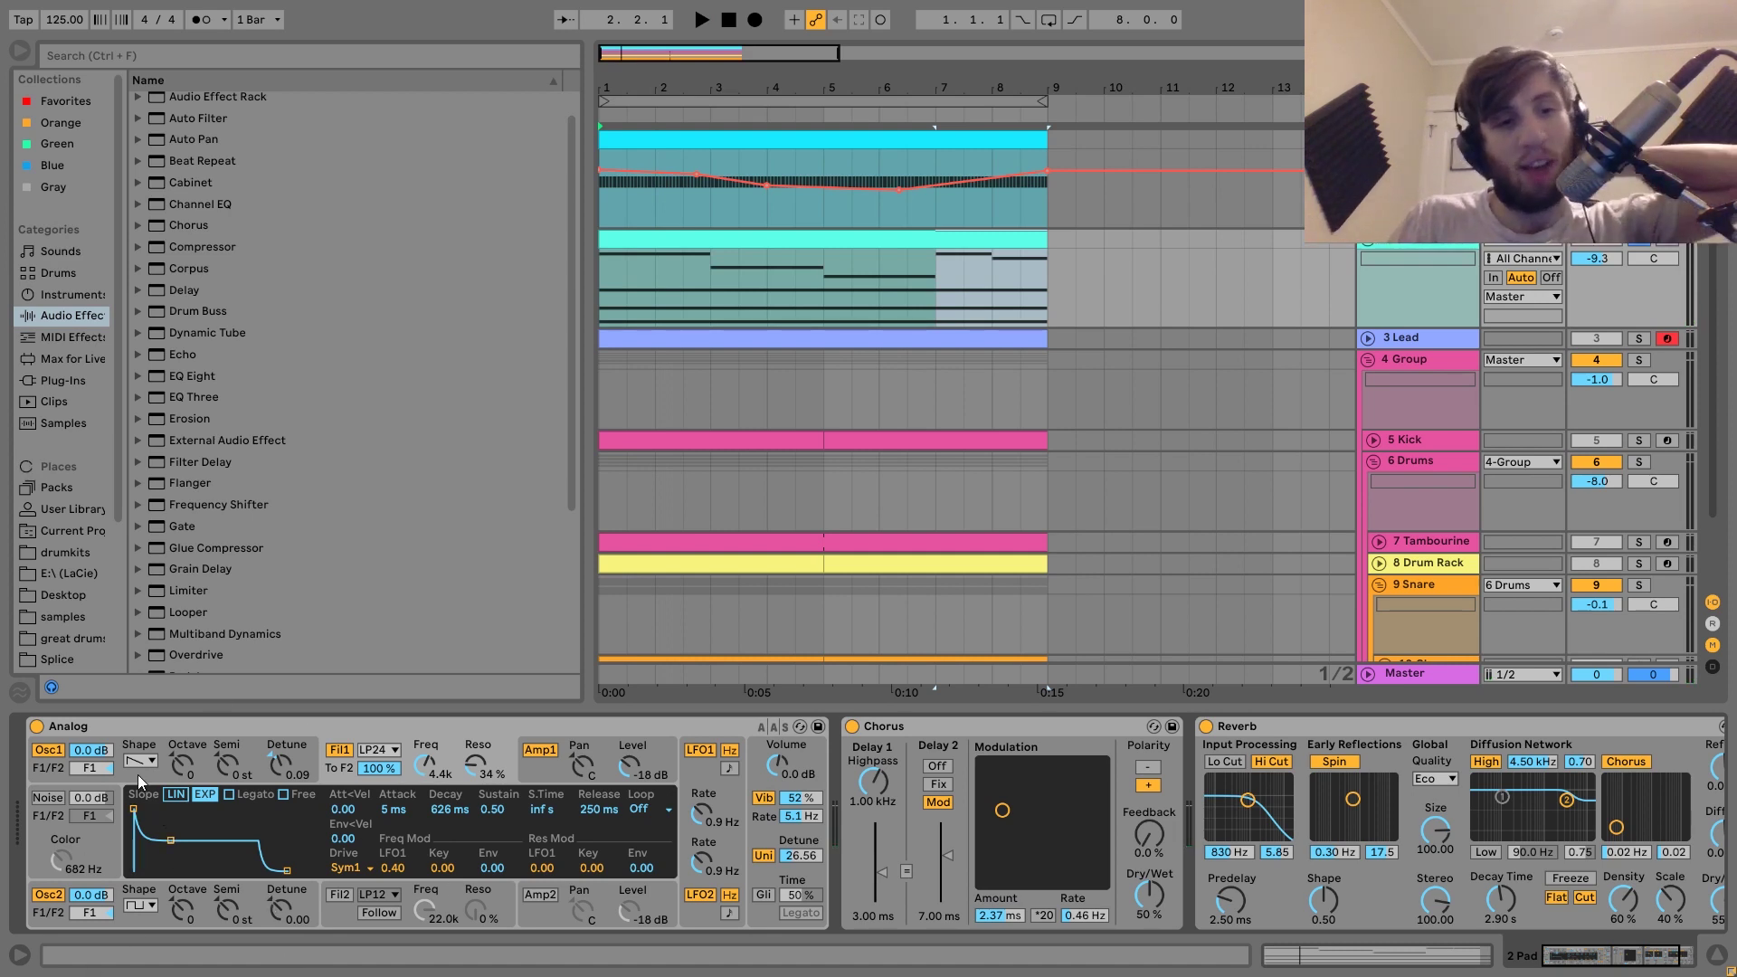
pyautogui.click(143, 921)
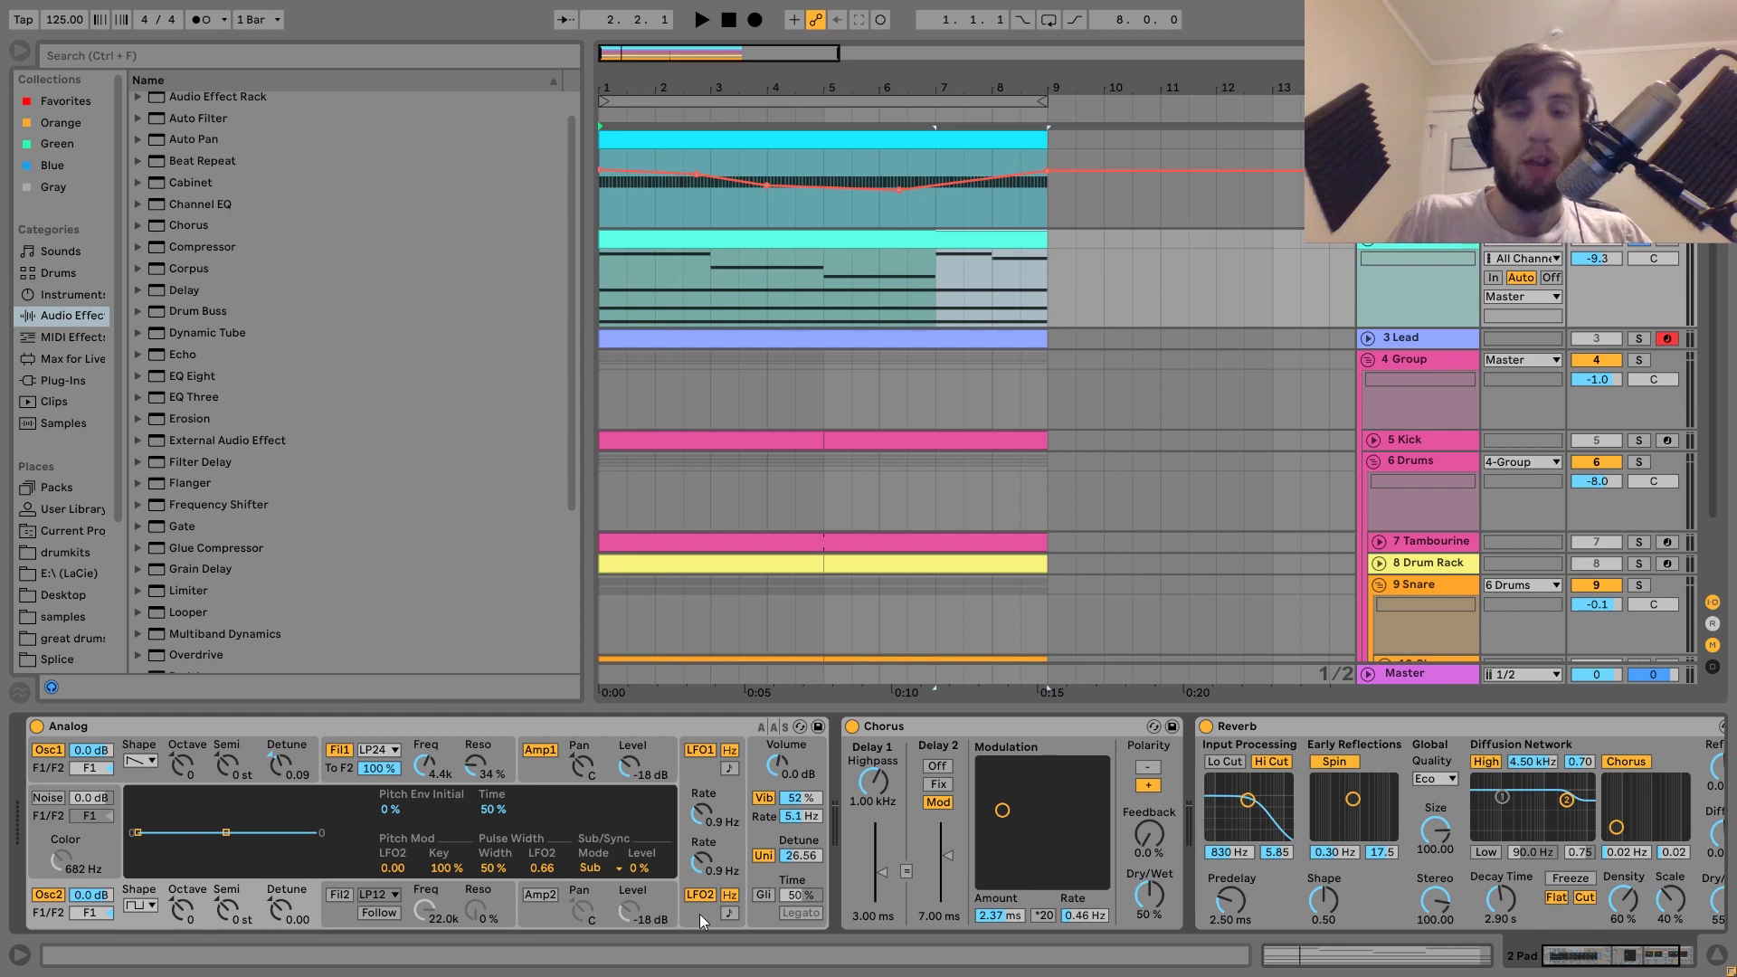
# - Compare the pad's sound with the Analog's filter 1 switched off and back on
pyautogui.press('space')
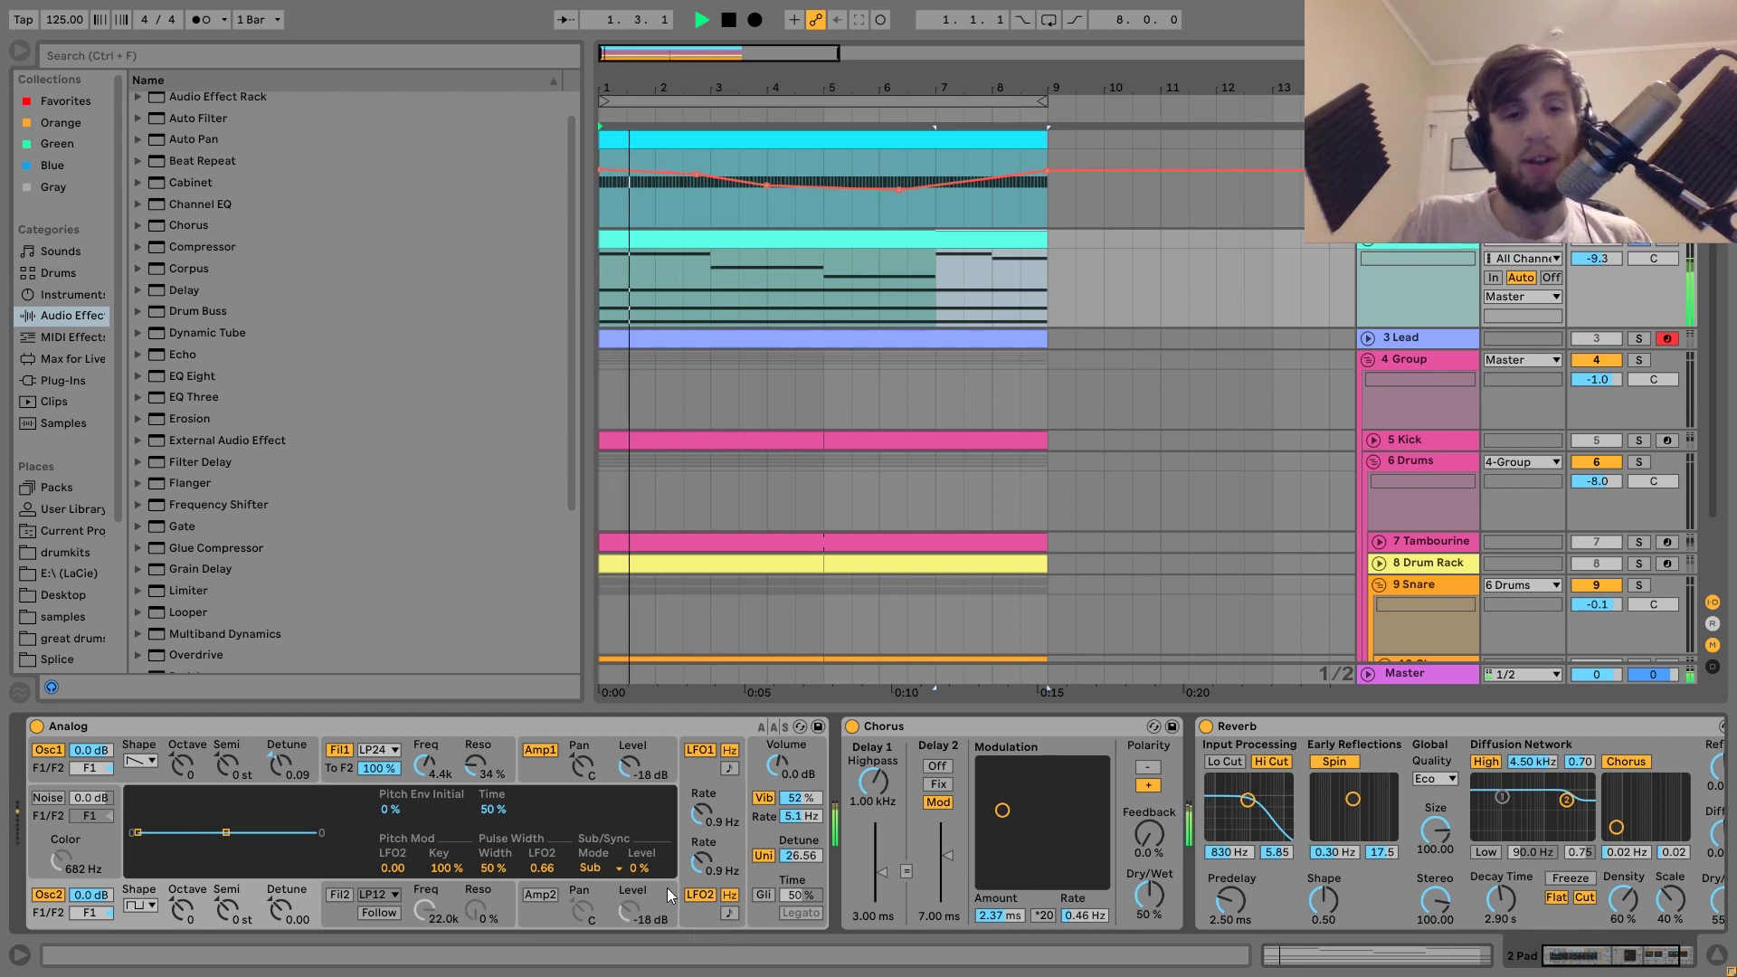
pyautogui.press('space')
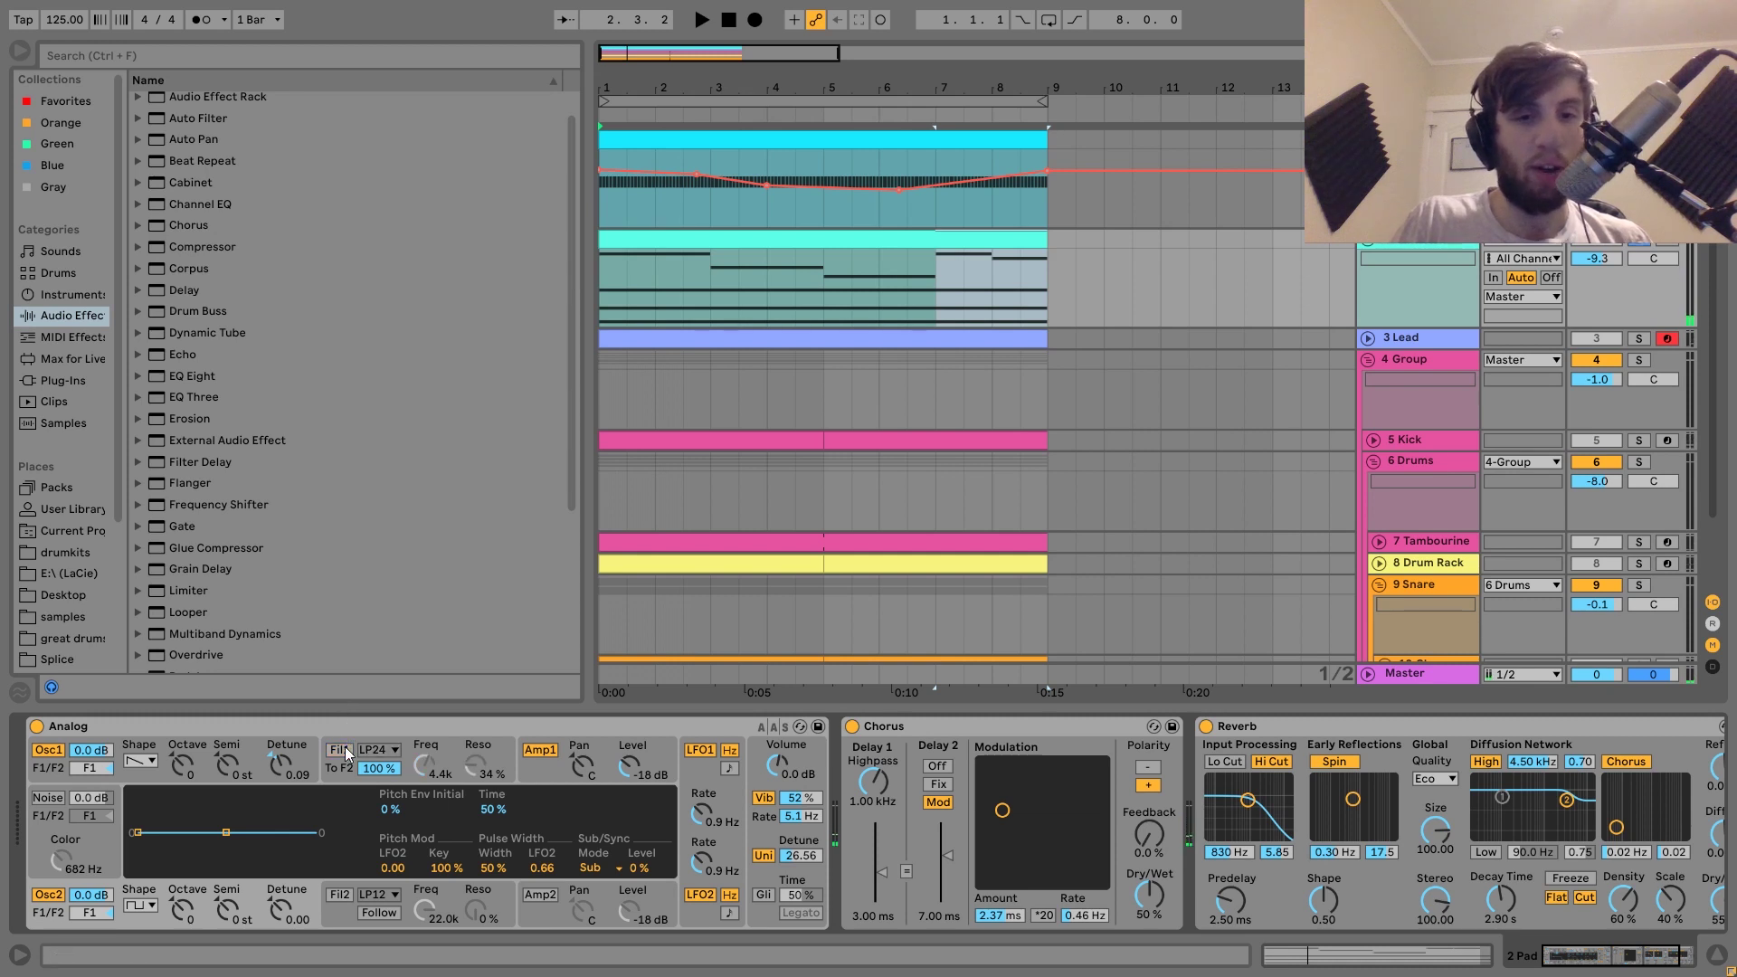
pyautogui.press('space')
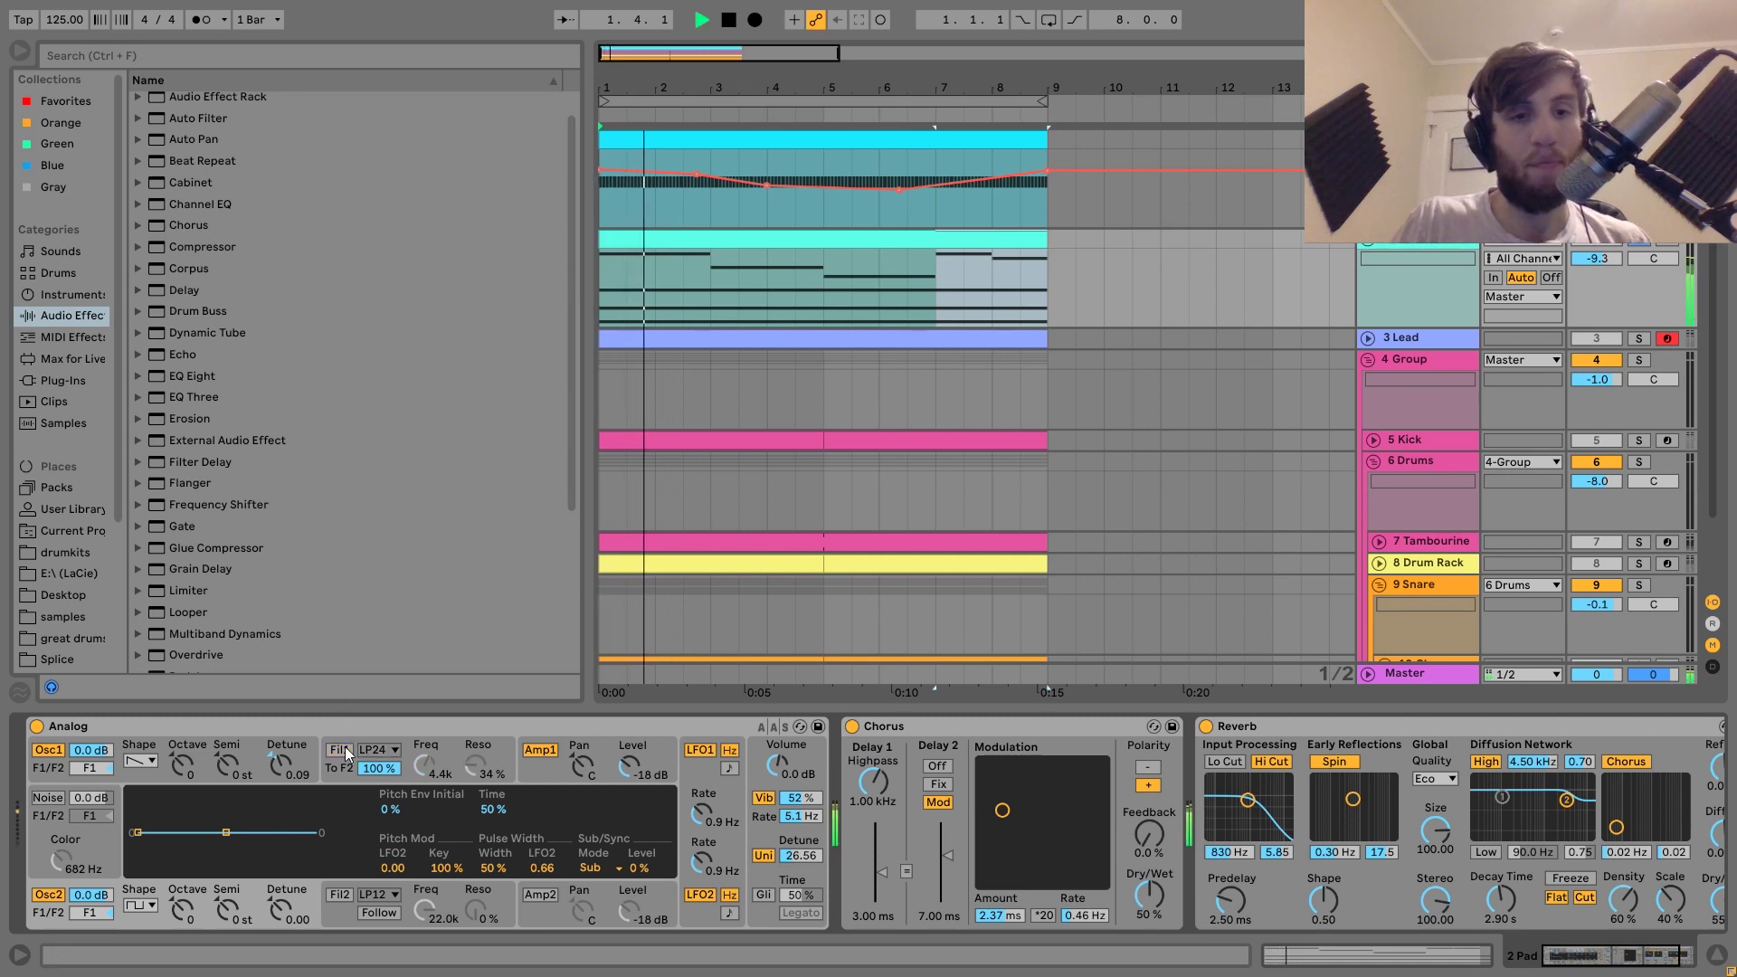
pyautogui.press('space')
pyautogui.click(339, 749)
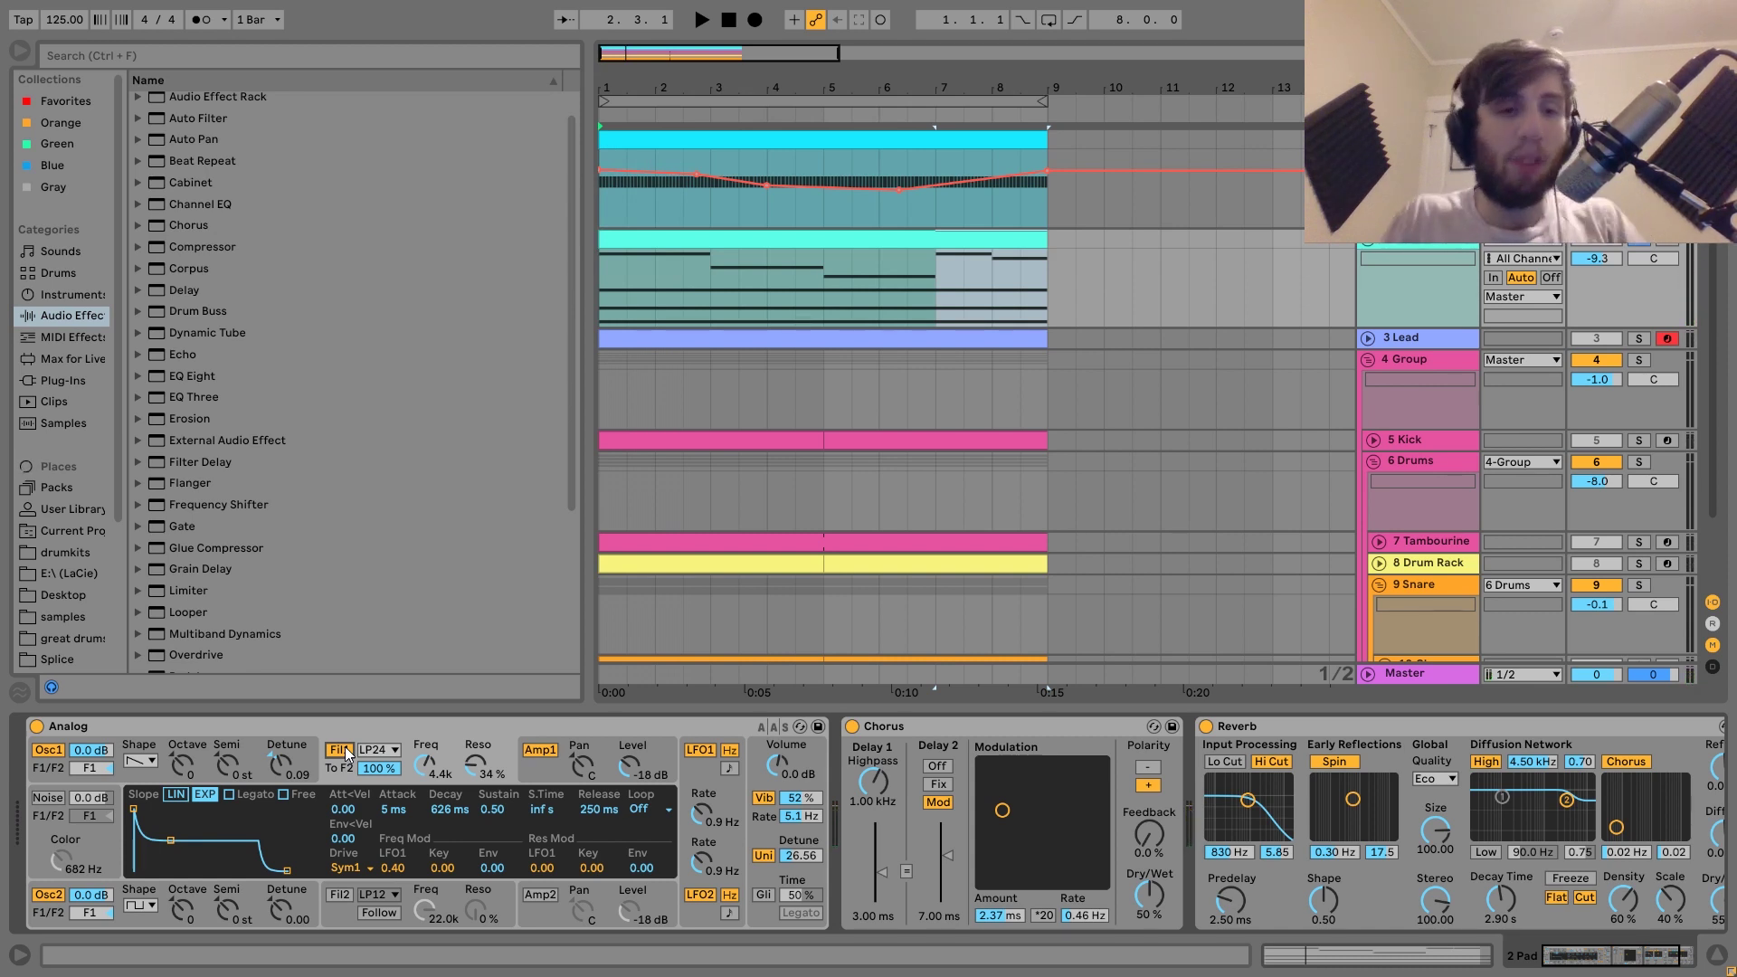
pyautogui.press('space')
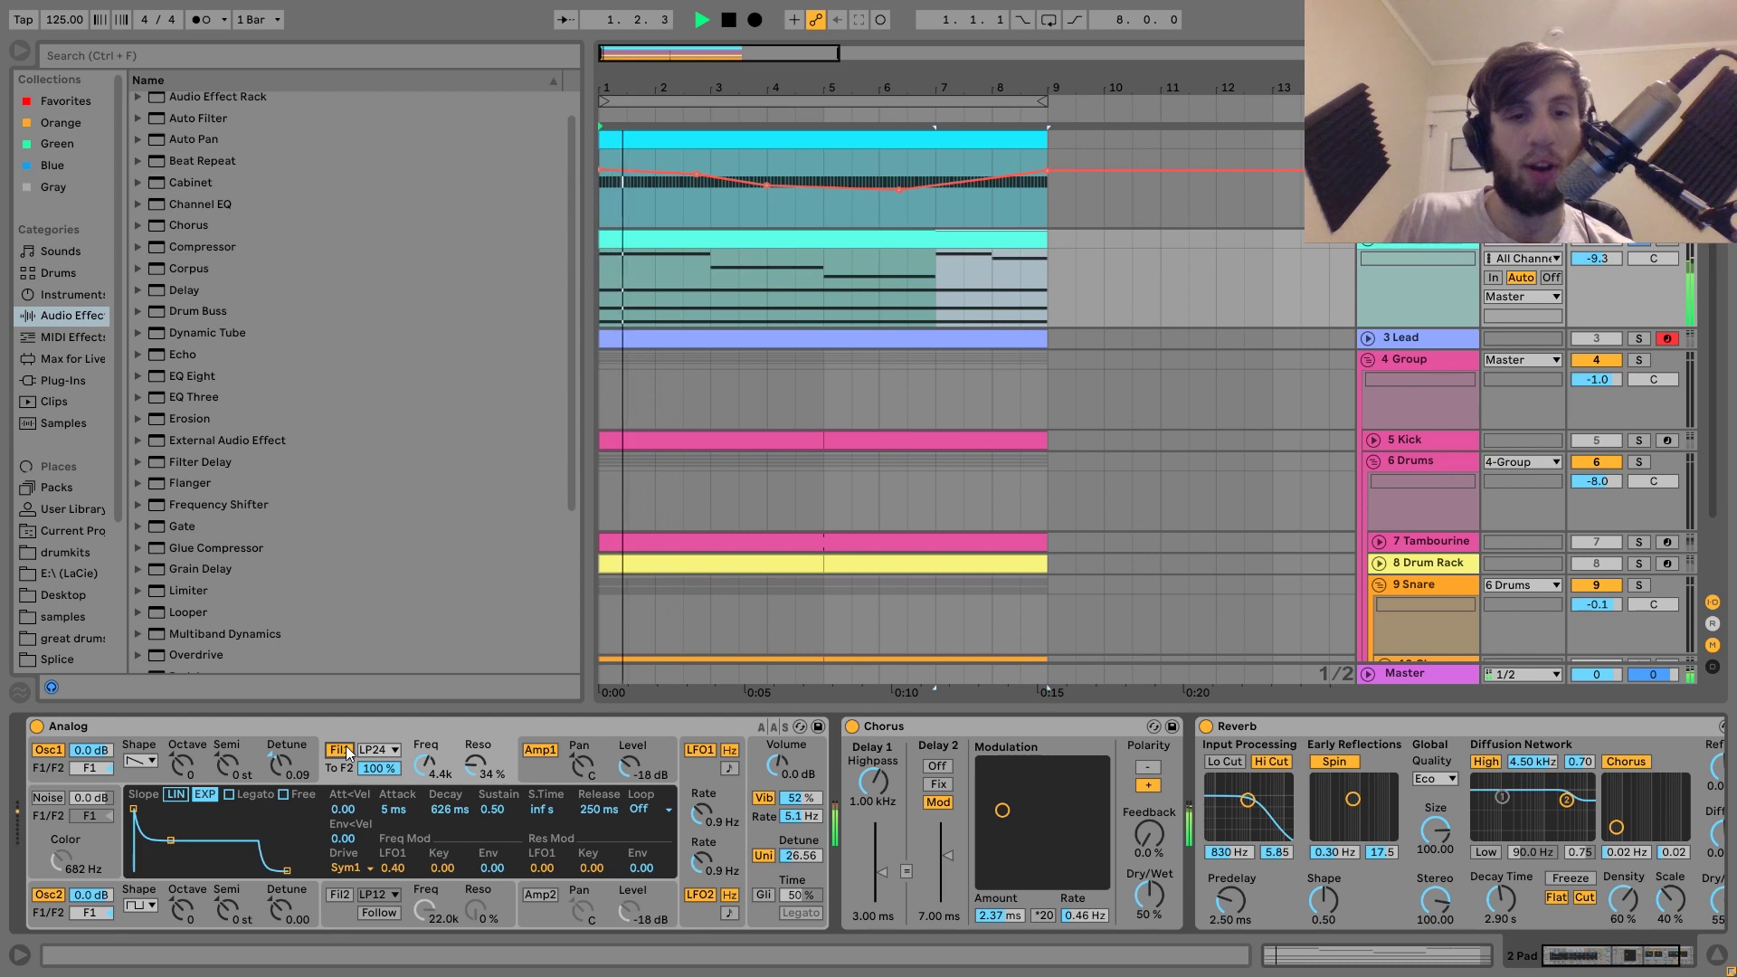
pyautogui.press('space')
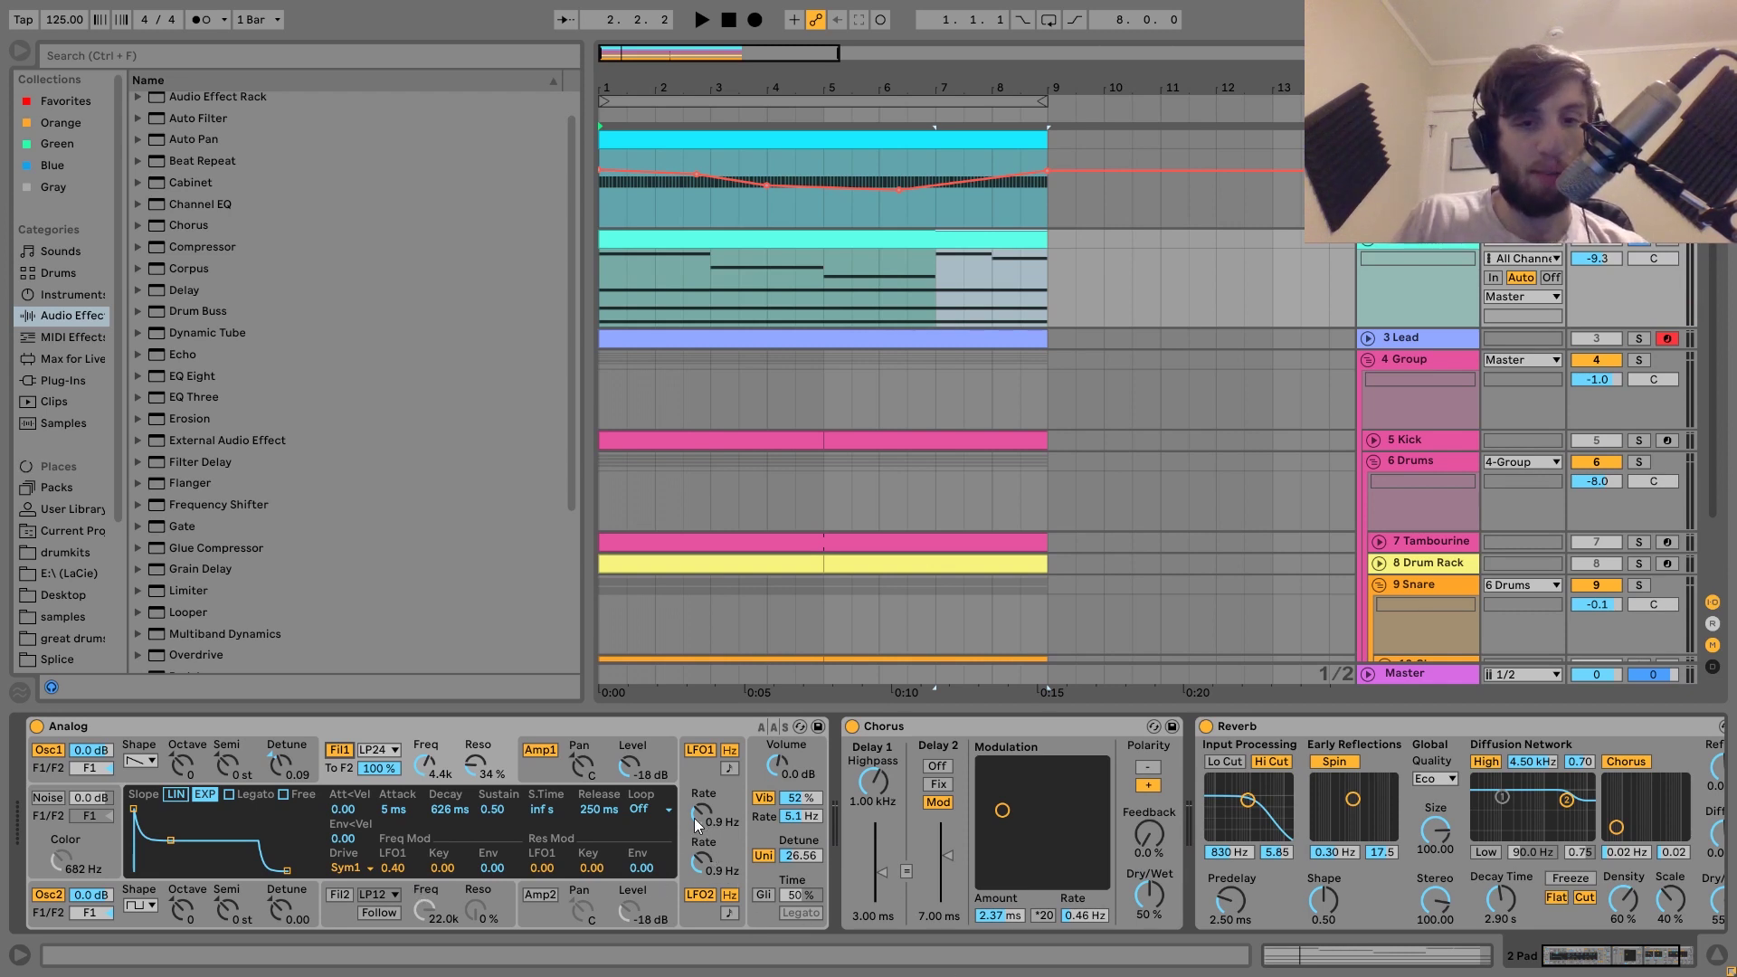
# - Set the pad Analog's LFO1 rate to 1.3 Hz and play the pad
pyautogui.moveTo(702, 819); pyautogui.dragTo(702, 816)
pyautogui.press('space')
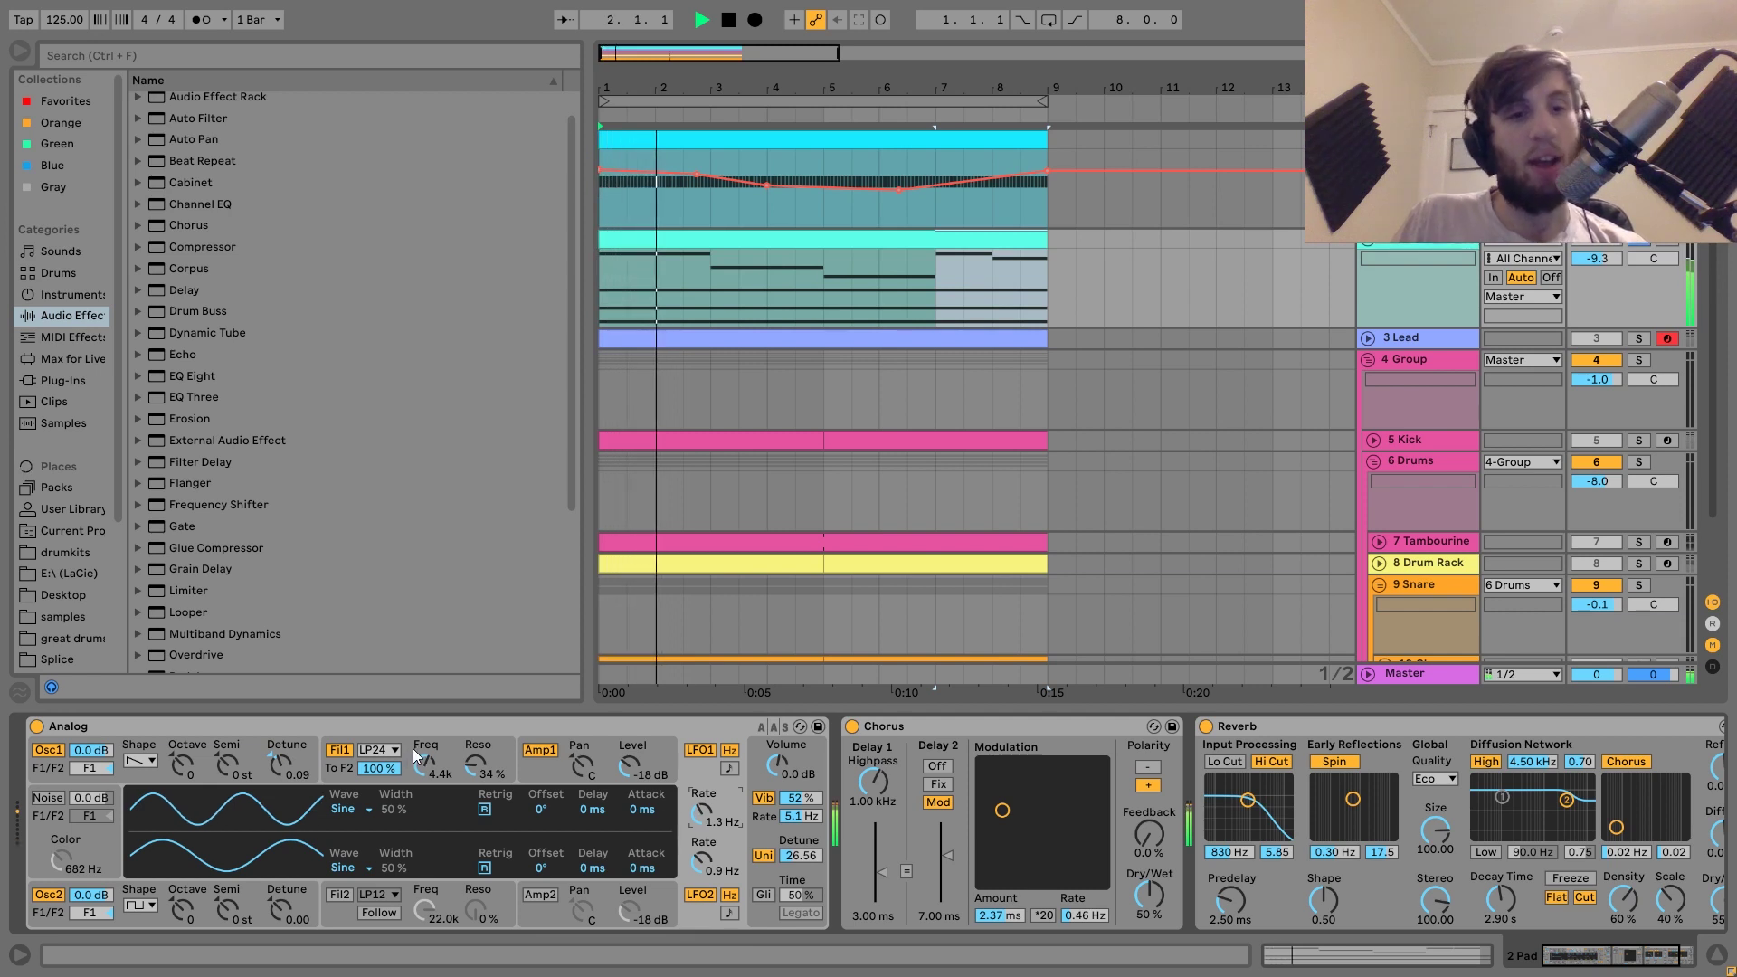
# - Set the pad Analog's LFO1 rate to 1.0 Hz and listen to the pad again
pyautogui.moveTo(702, 812); pyautogui.dragTo(702, 821)
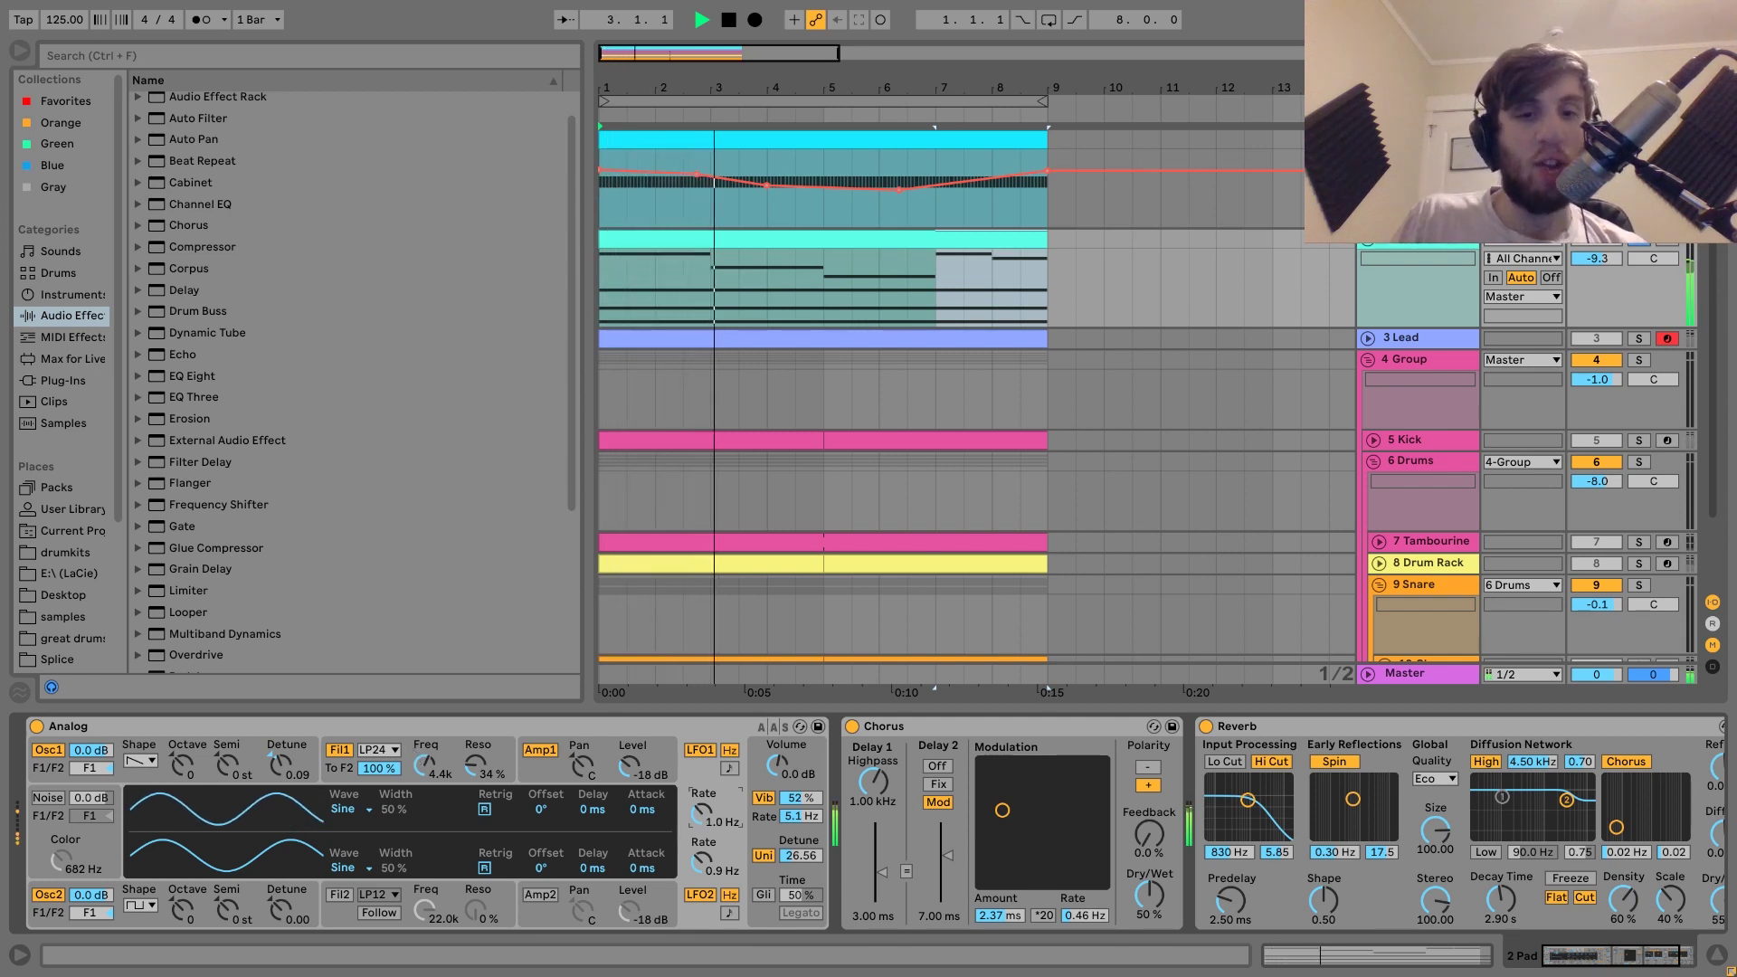
pyautogui.press('space')
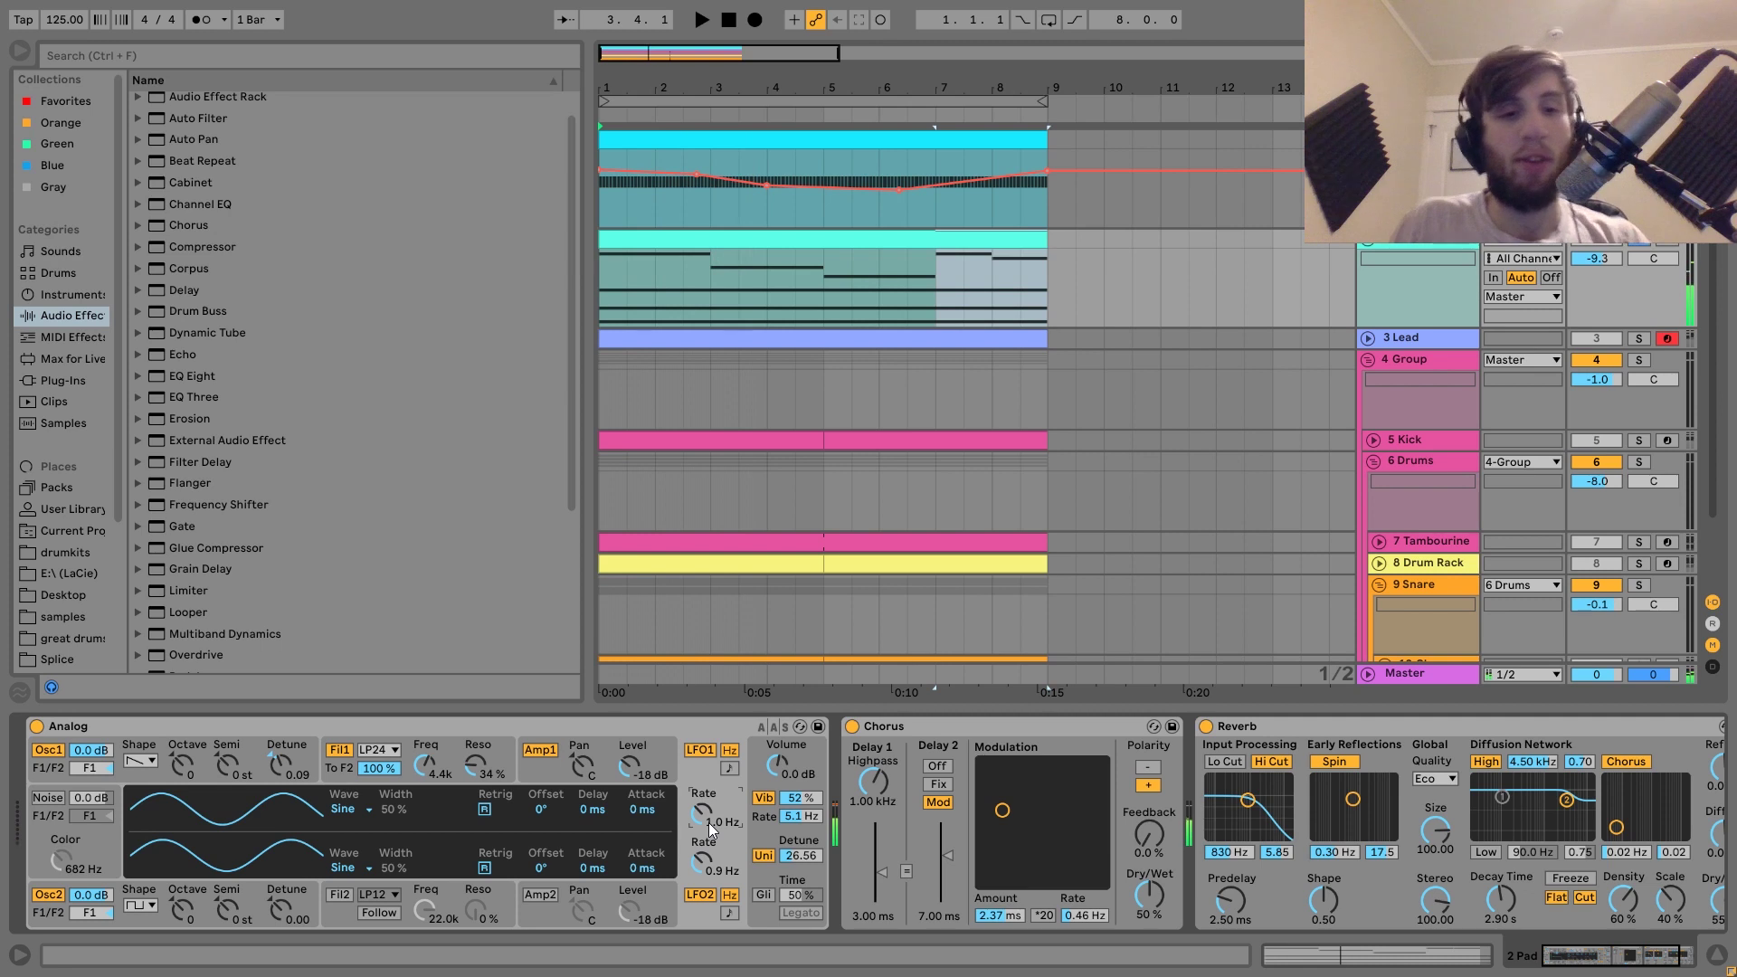
pyautogui.press('space')
pyautogui.press('space')
# - Display the pad Analog's Amp1 envelope, followed by its global vibrato, keyboard and unison settings
pyautogui.click(539, 767)
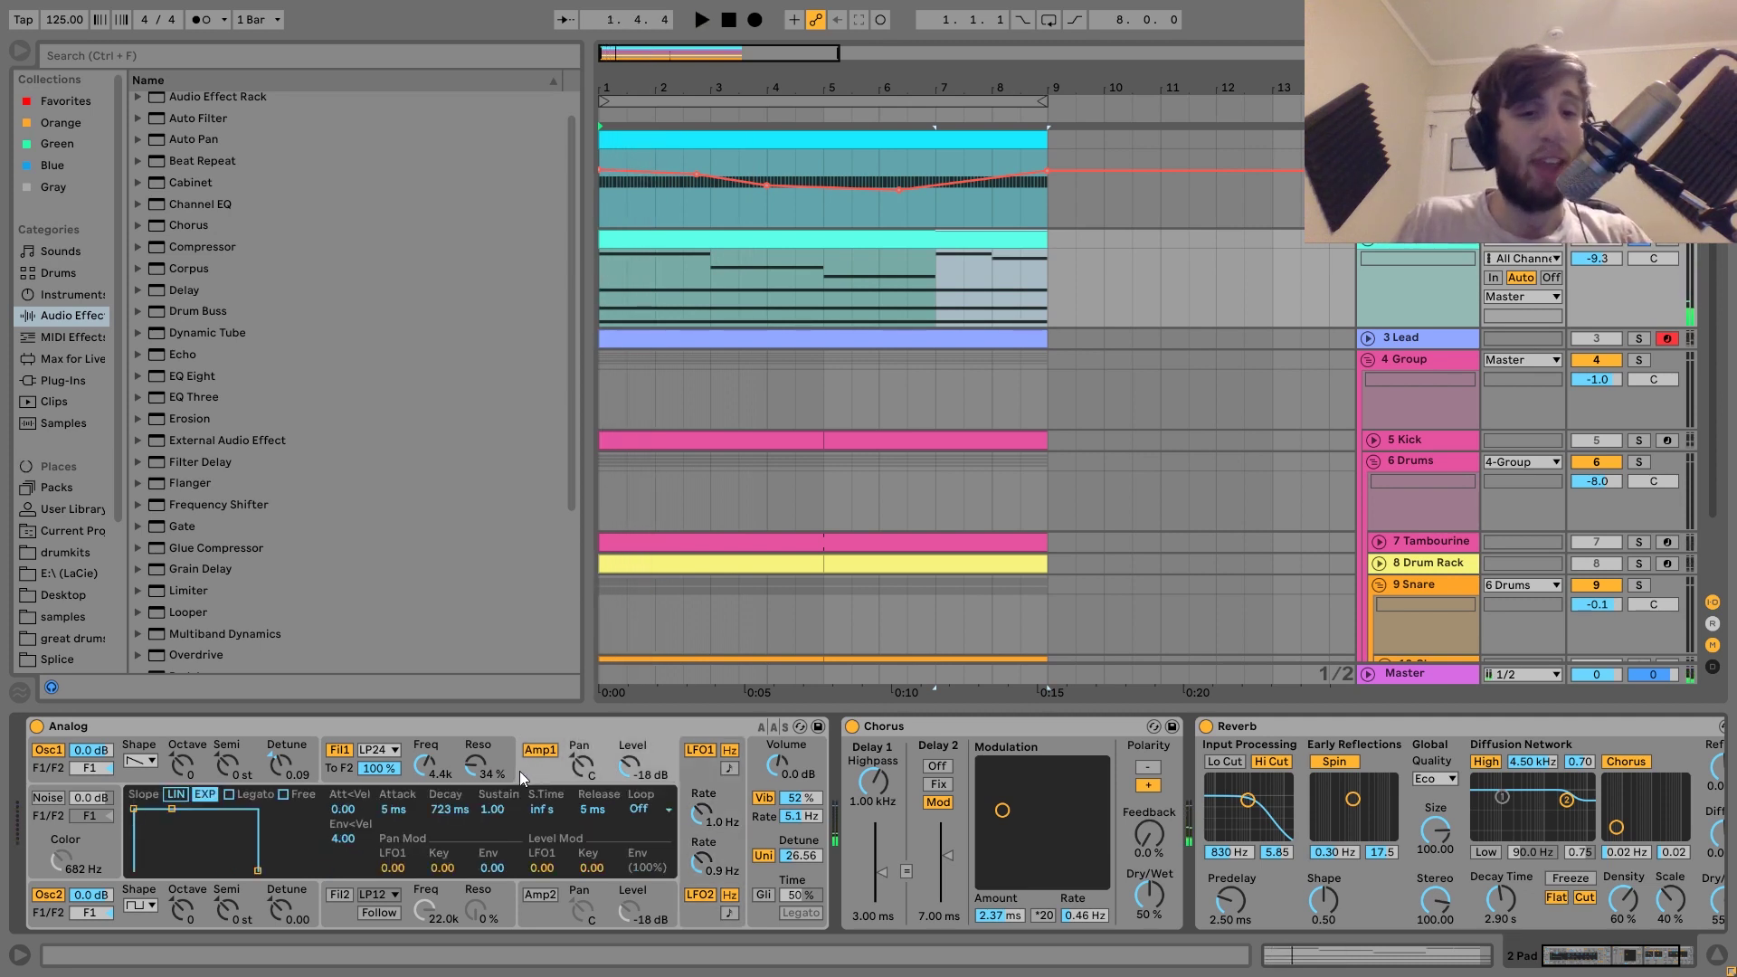
pyautogui.hscroll(3, 534, 787)
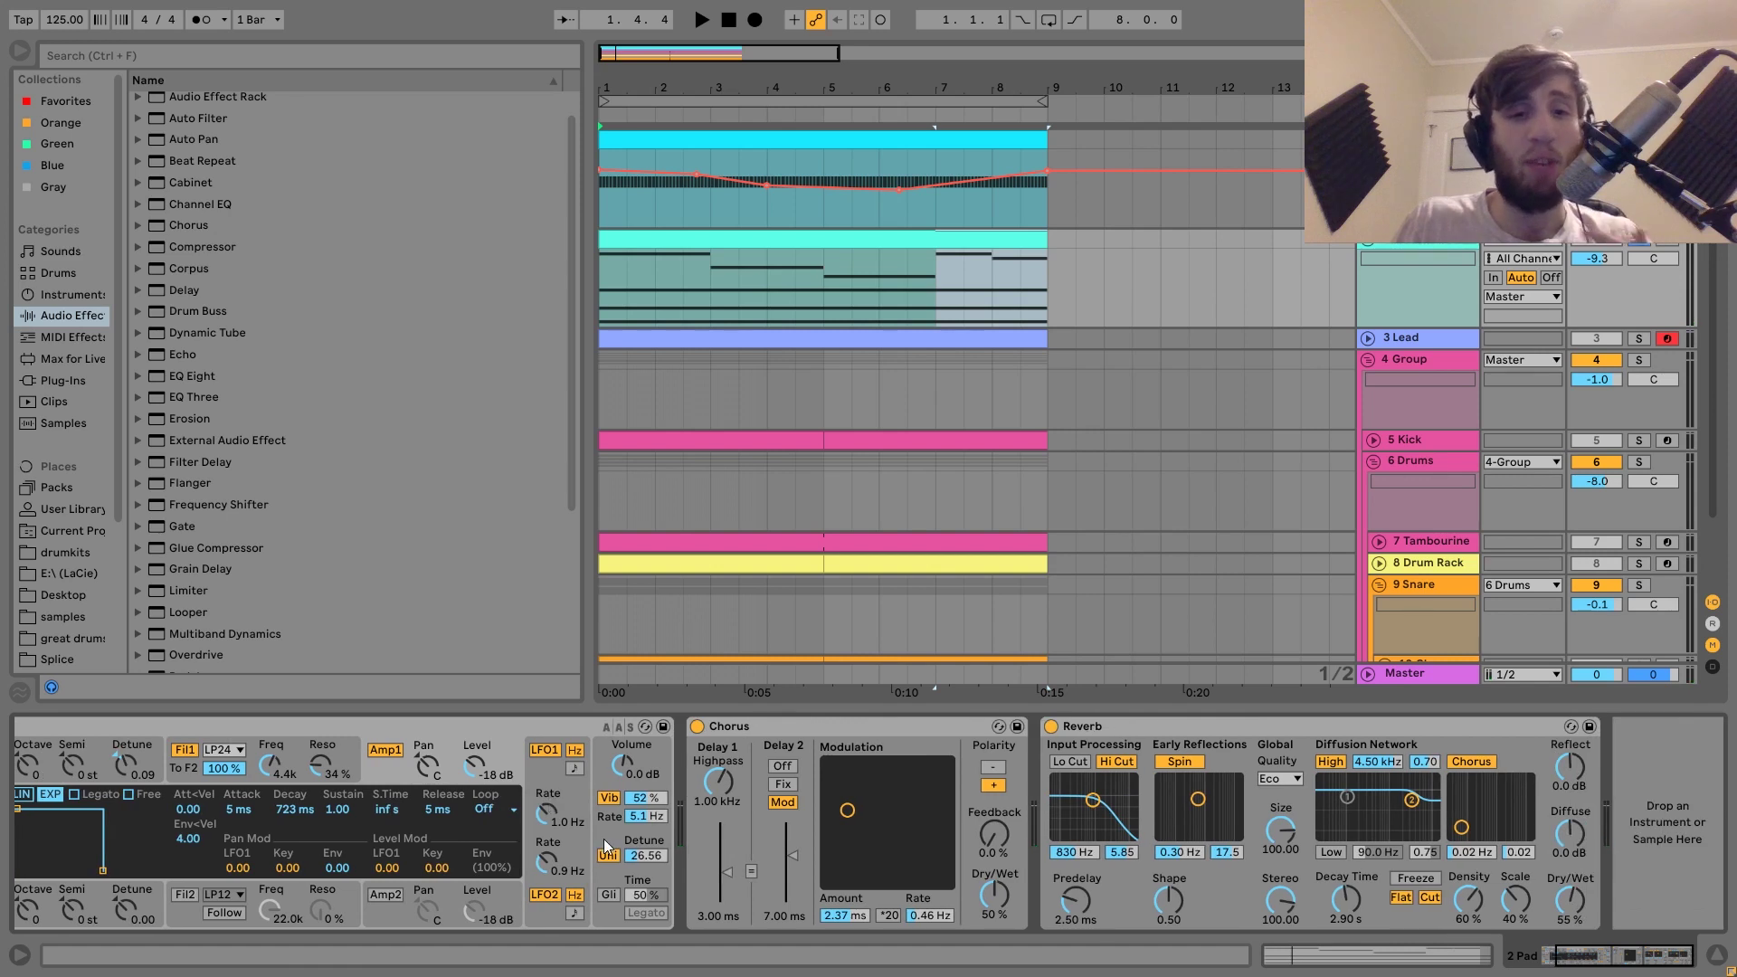
pyautogui.click(612, 841)
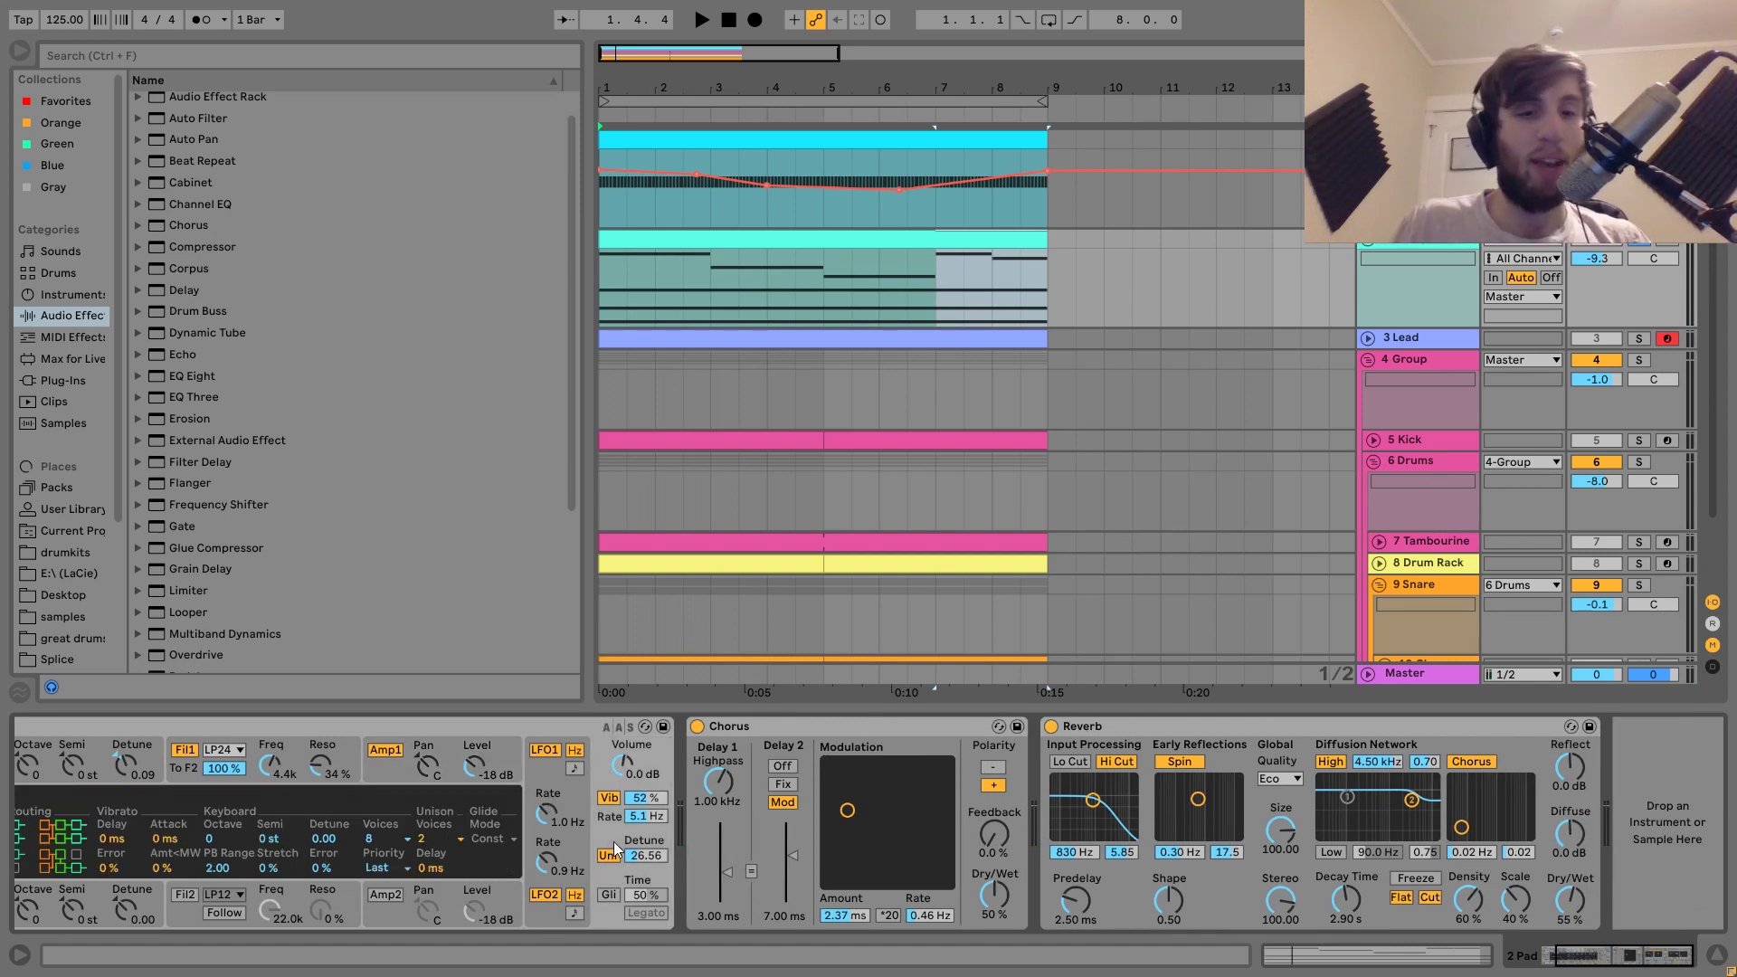
# - Compare the pad's sound with the Analog's unison switched off and back on, and select the Reverb
pyautogui.press('space')
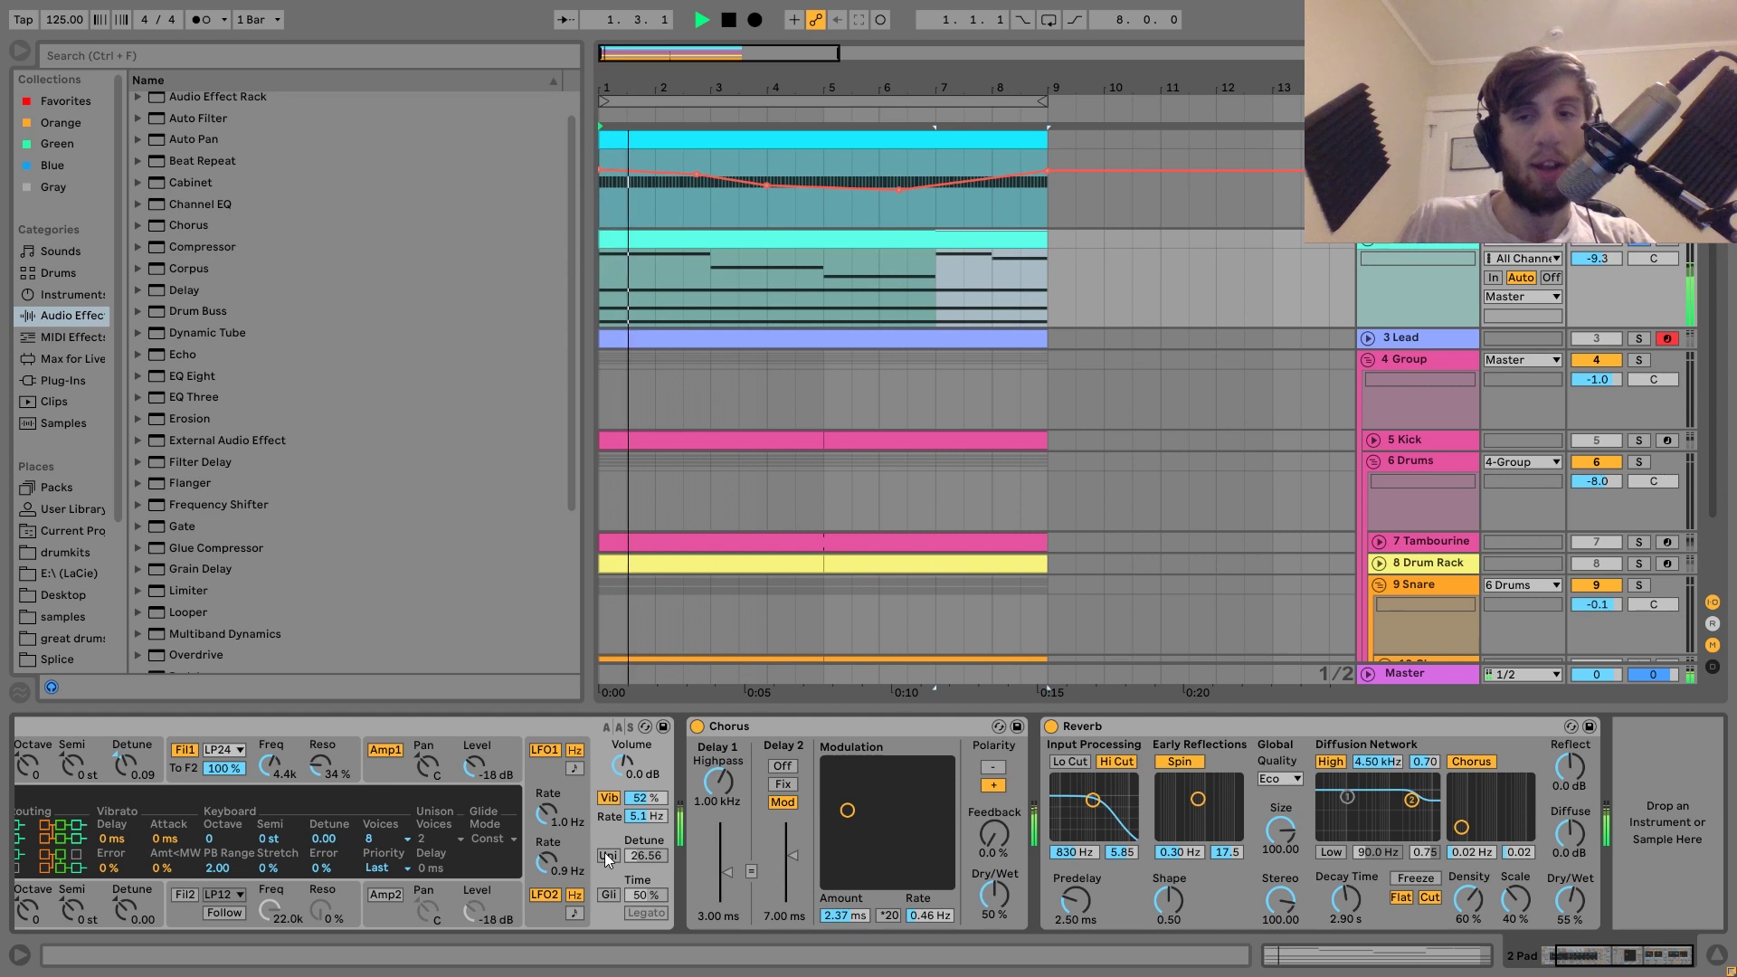
pyautogui.click(607, 855)
pyautogui.press('space')
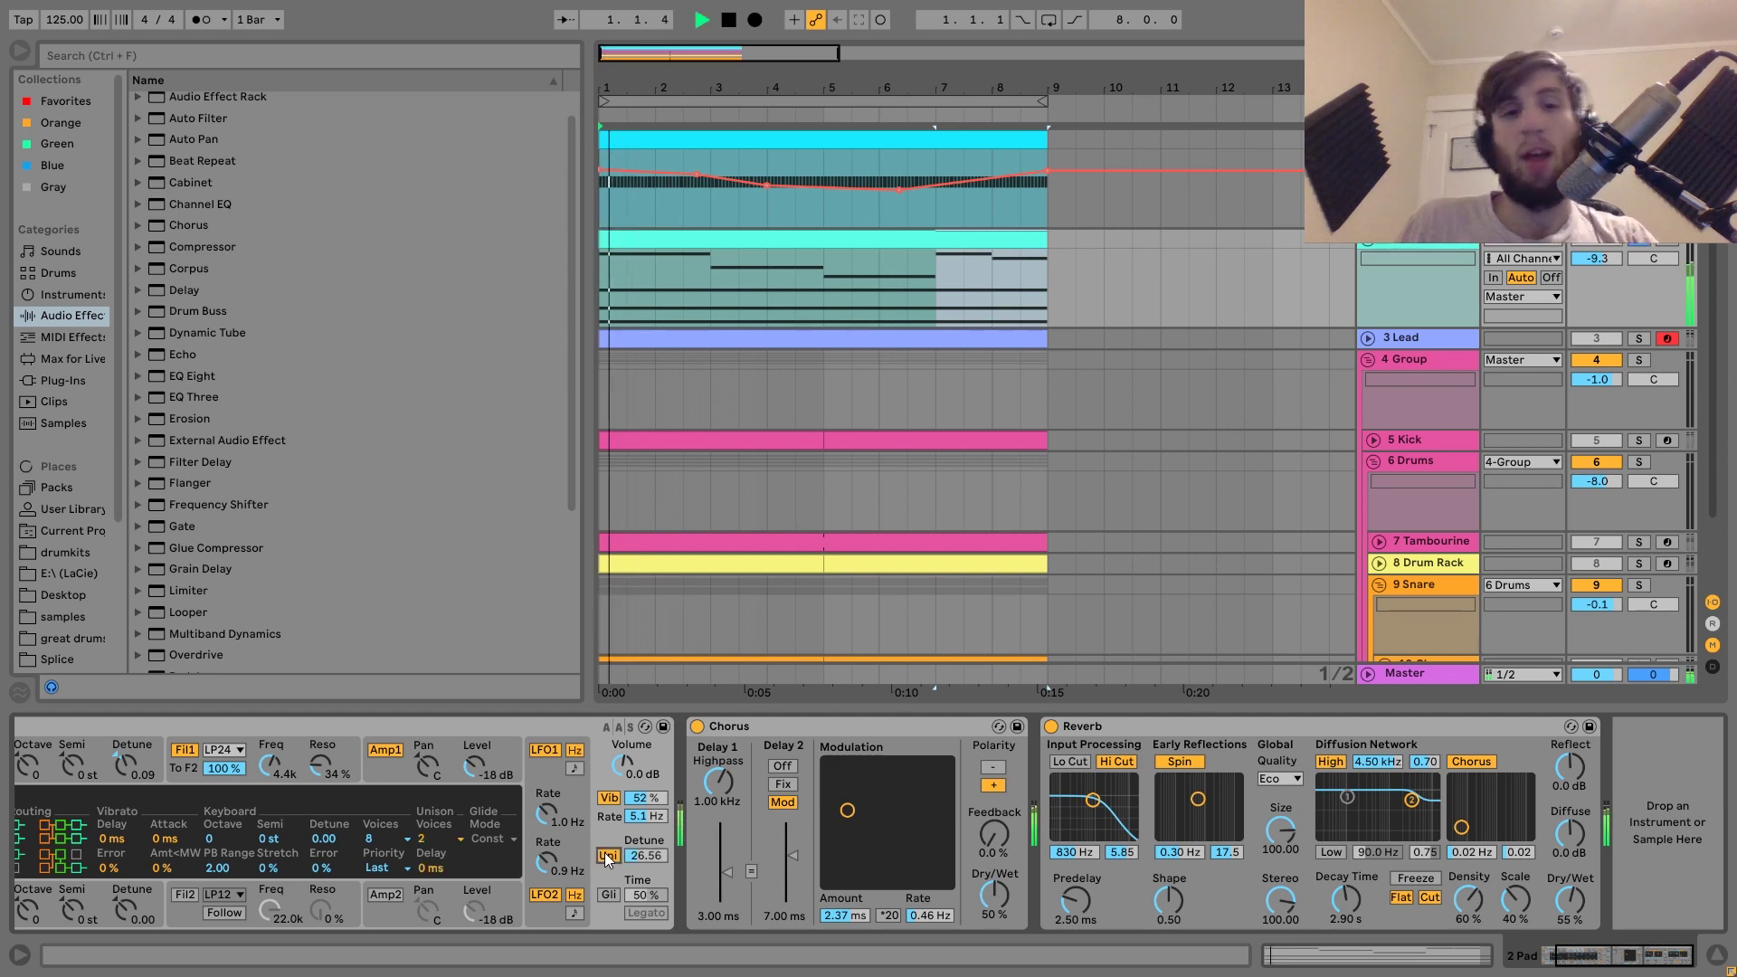
pyautogui.press('space')
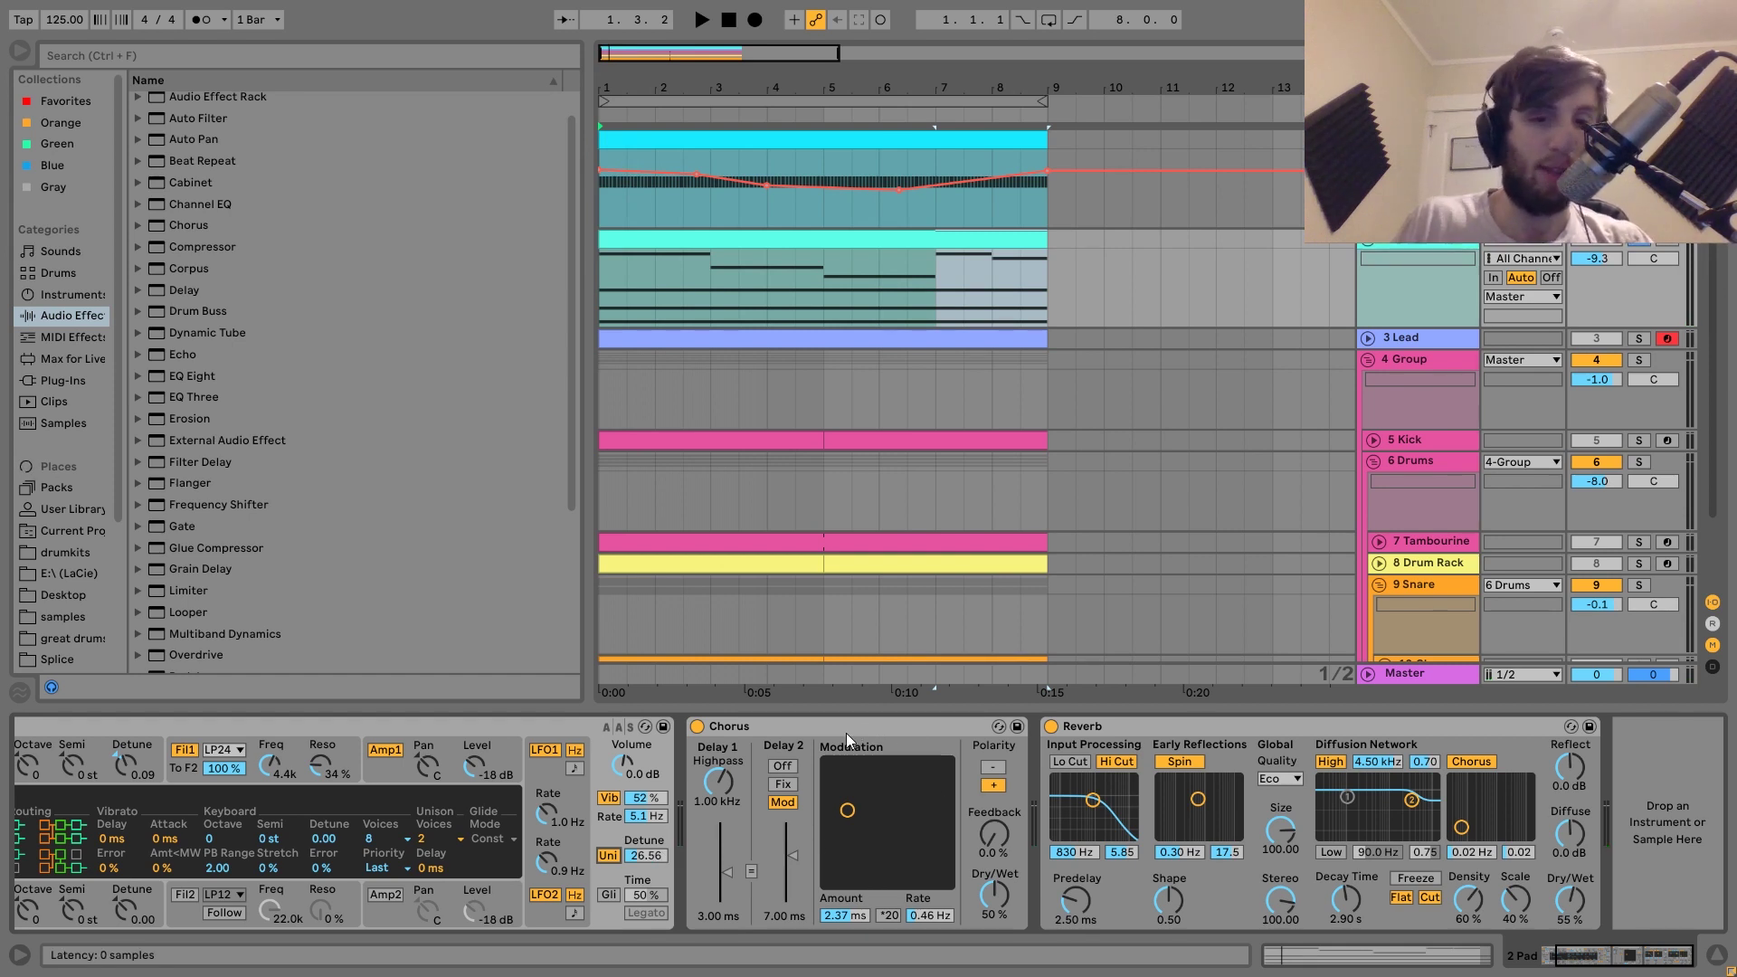
pyautogui.click(1116, 726)
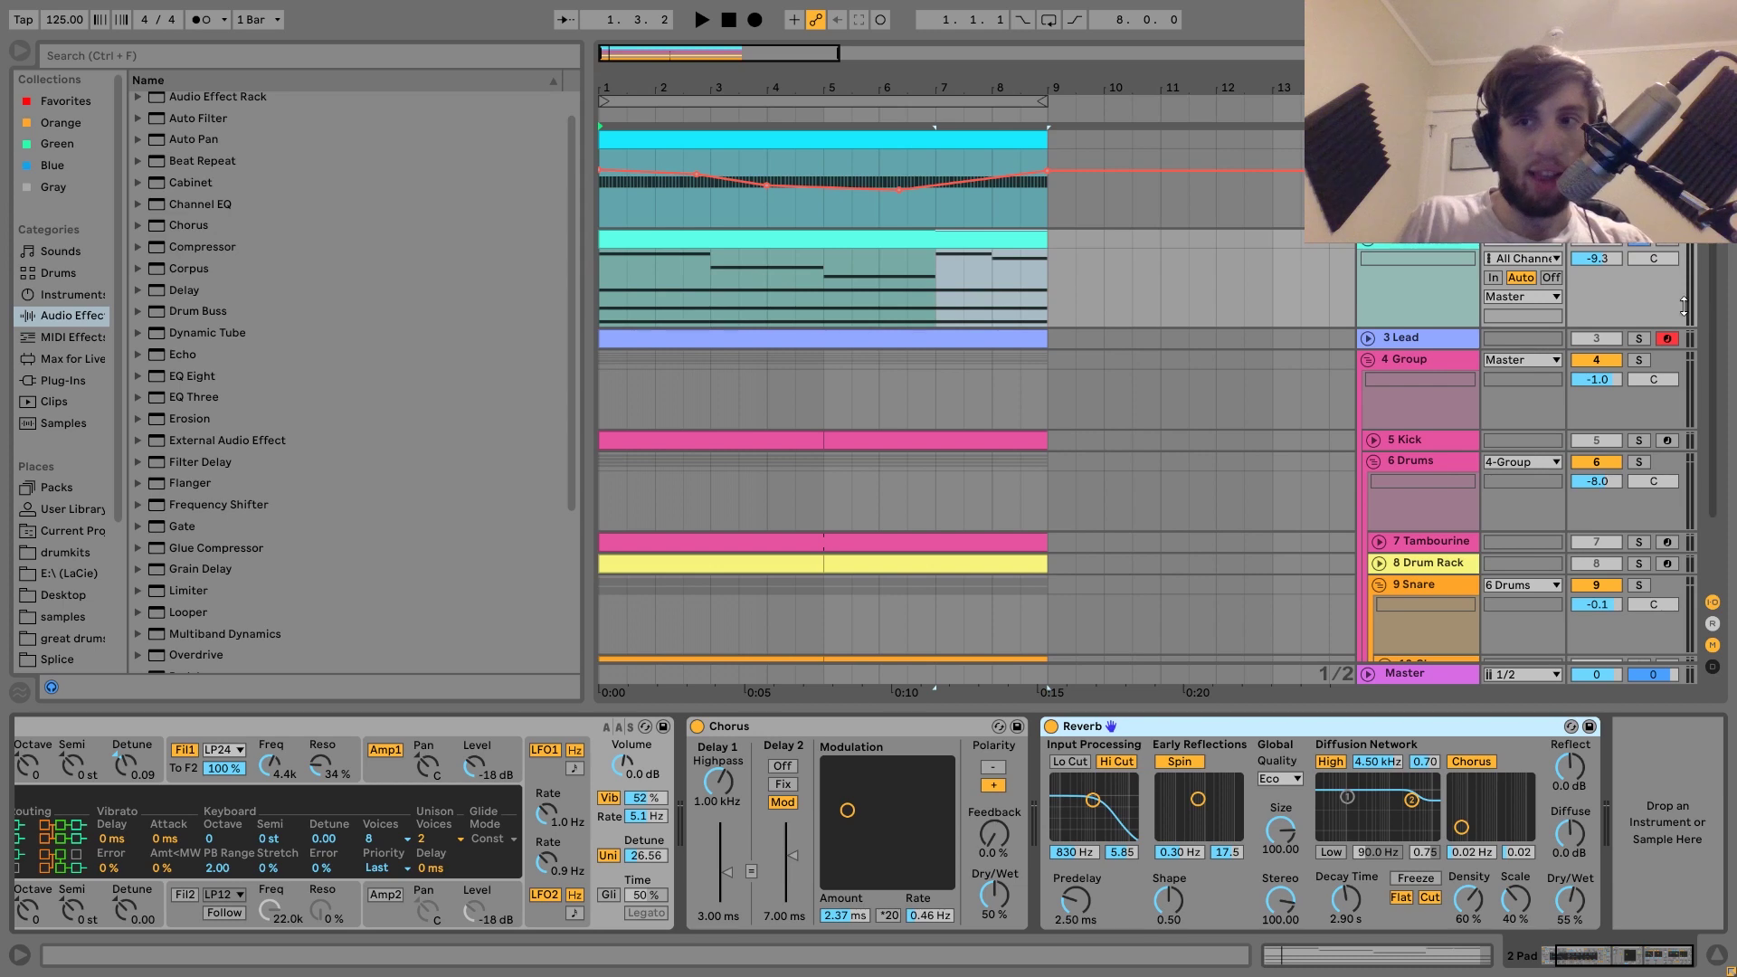
# - Unfold and solo the Lead track, play it, and open its clip's MIDI notes
pyautogui.click(1399, 339)
pyautogui.press('u')
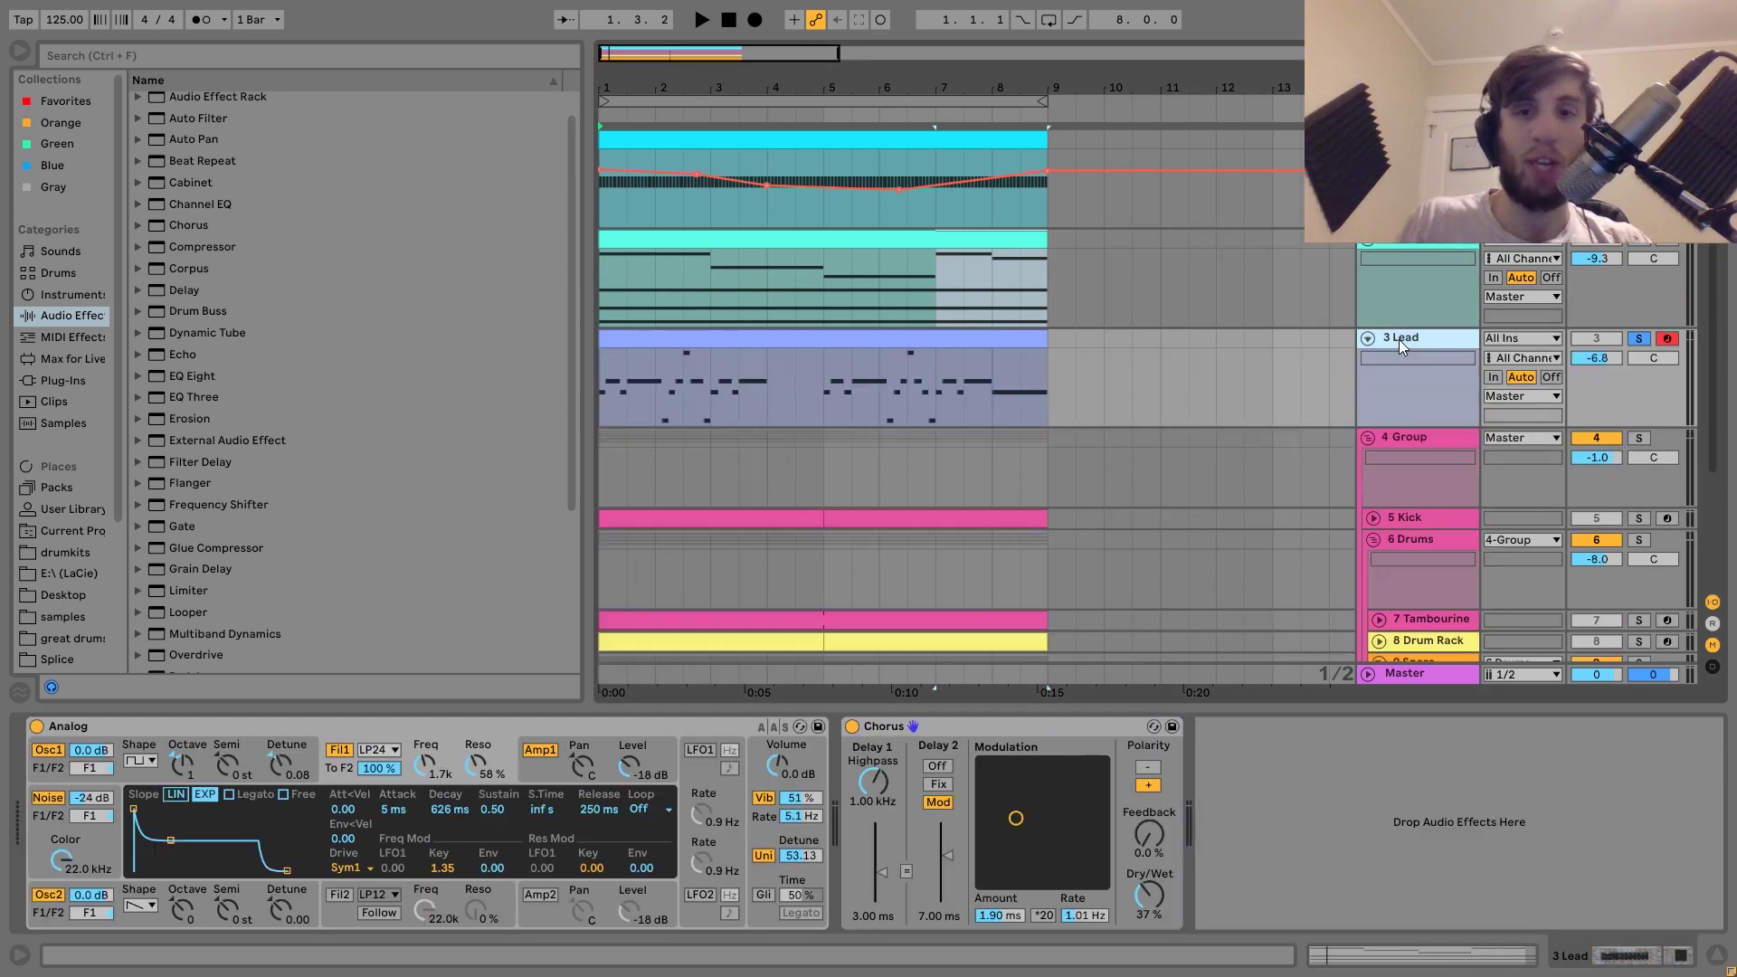
pyautogui.press('space')
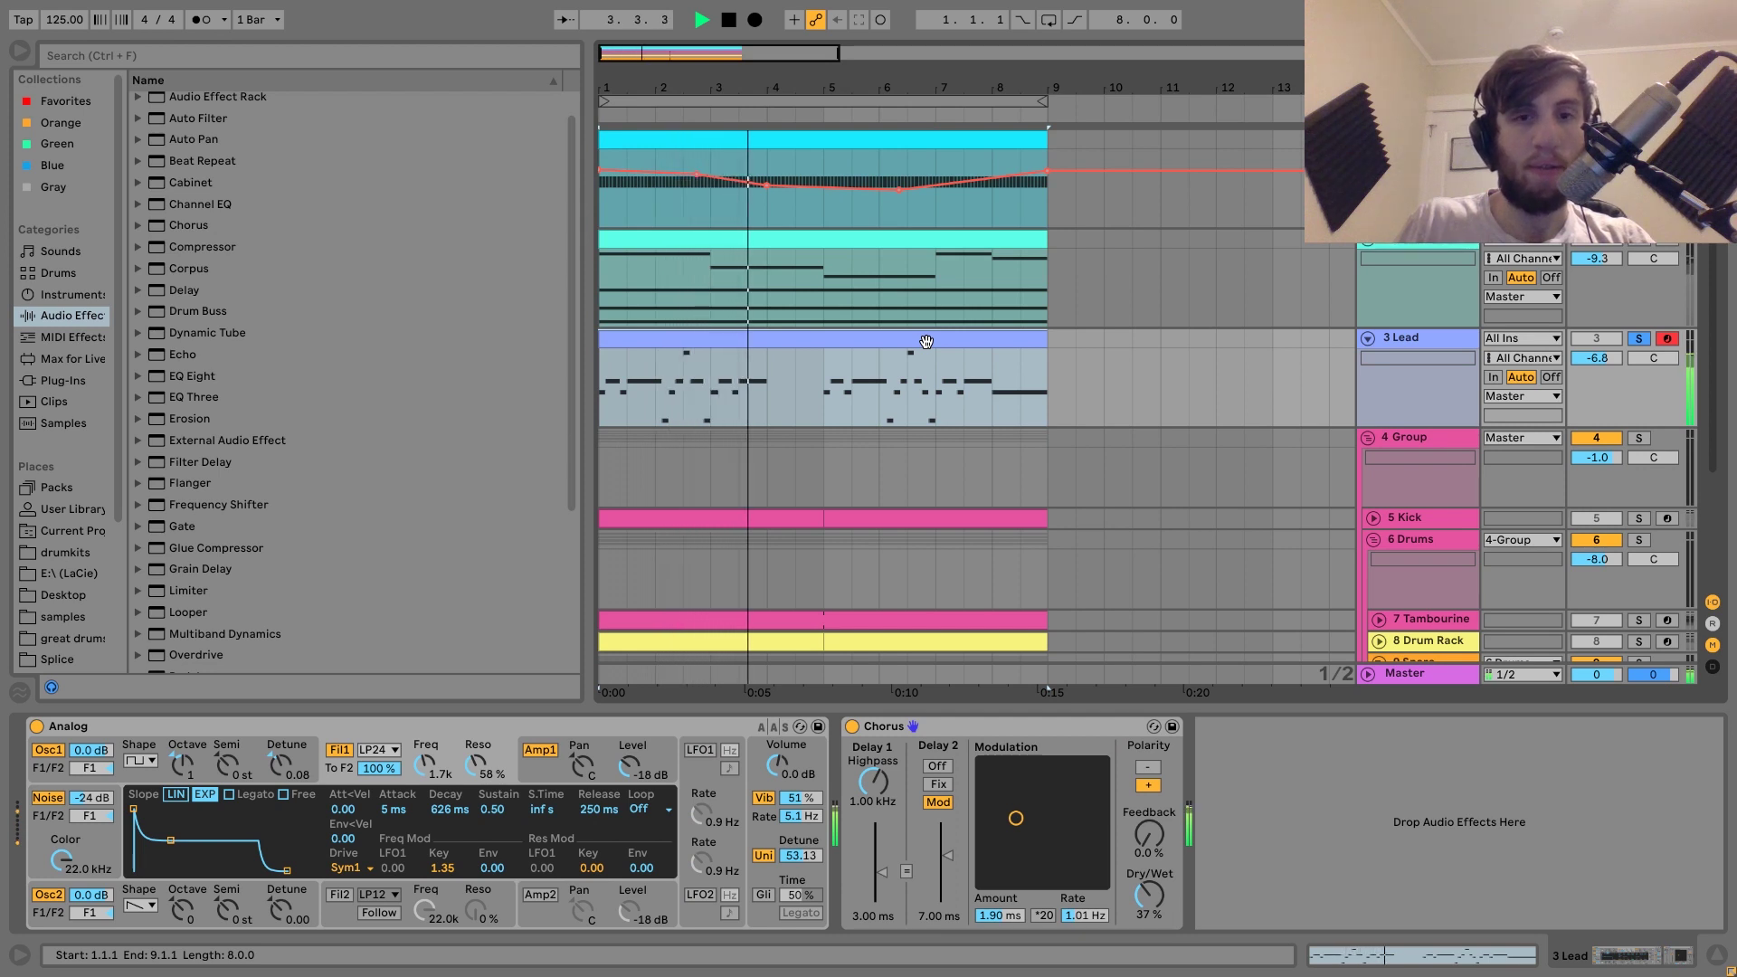
pyautogui.doubleClick(889, 380)
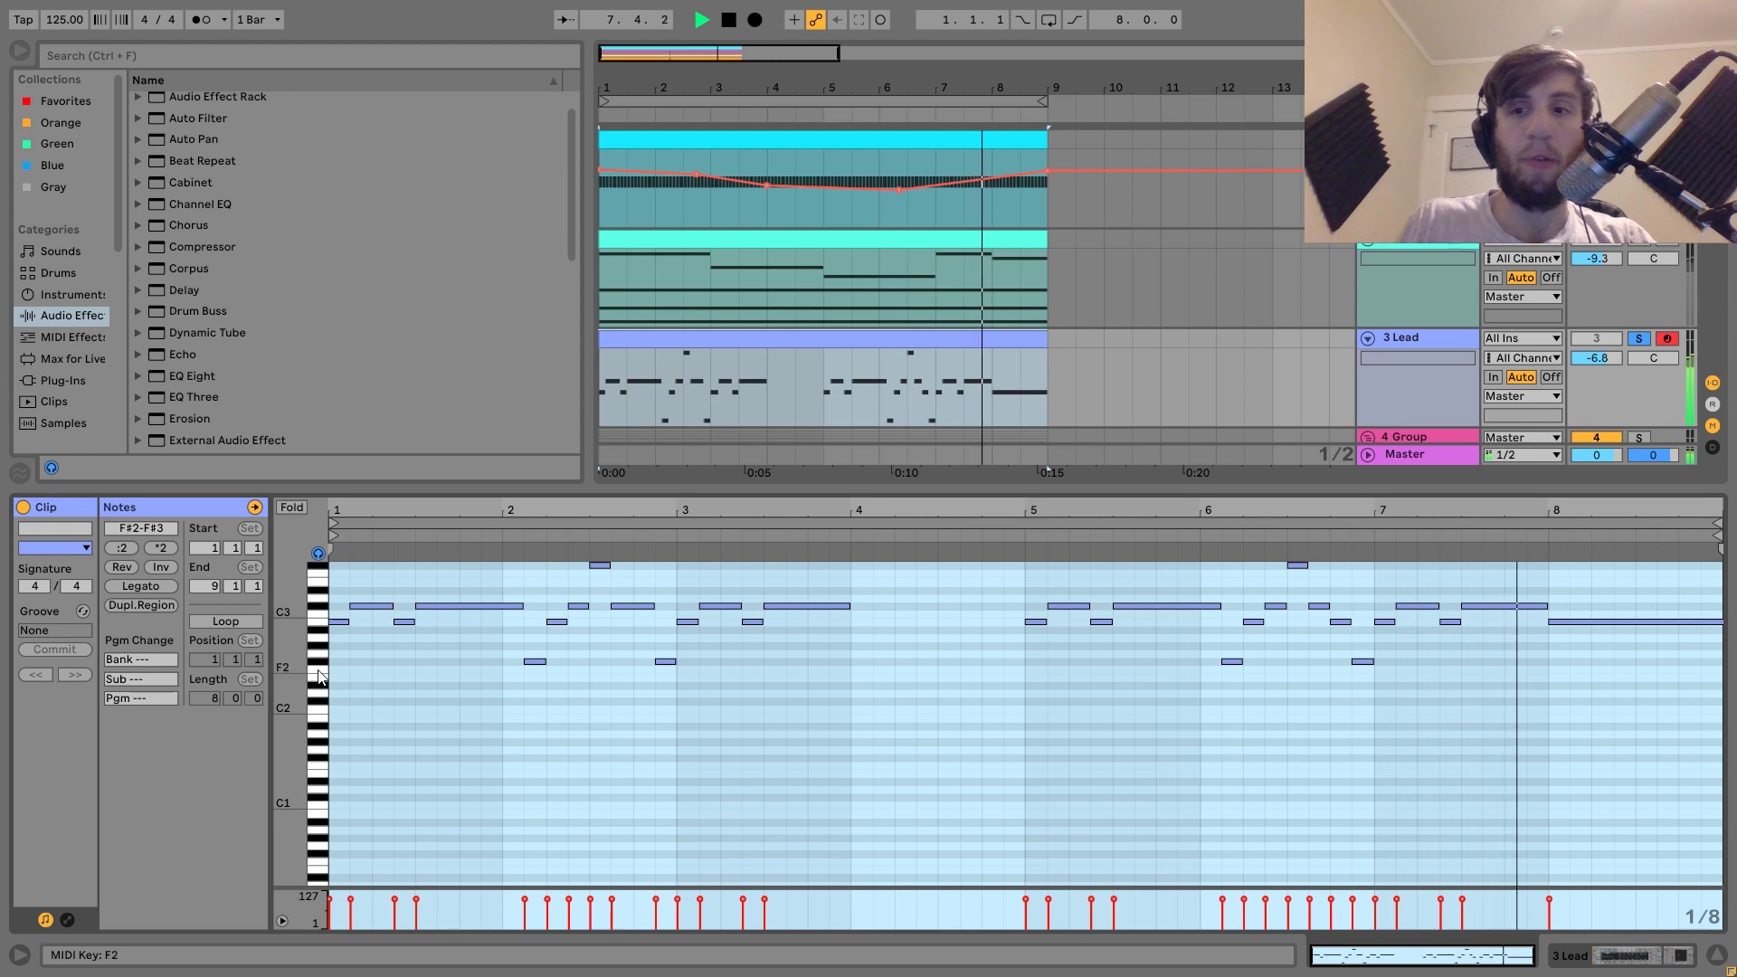
pyautogui.press('space')
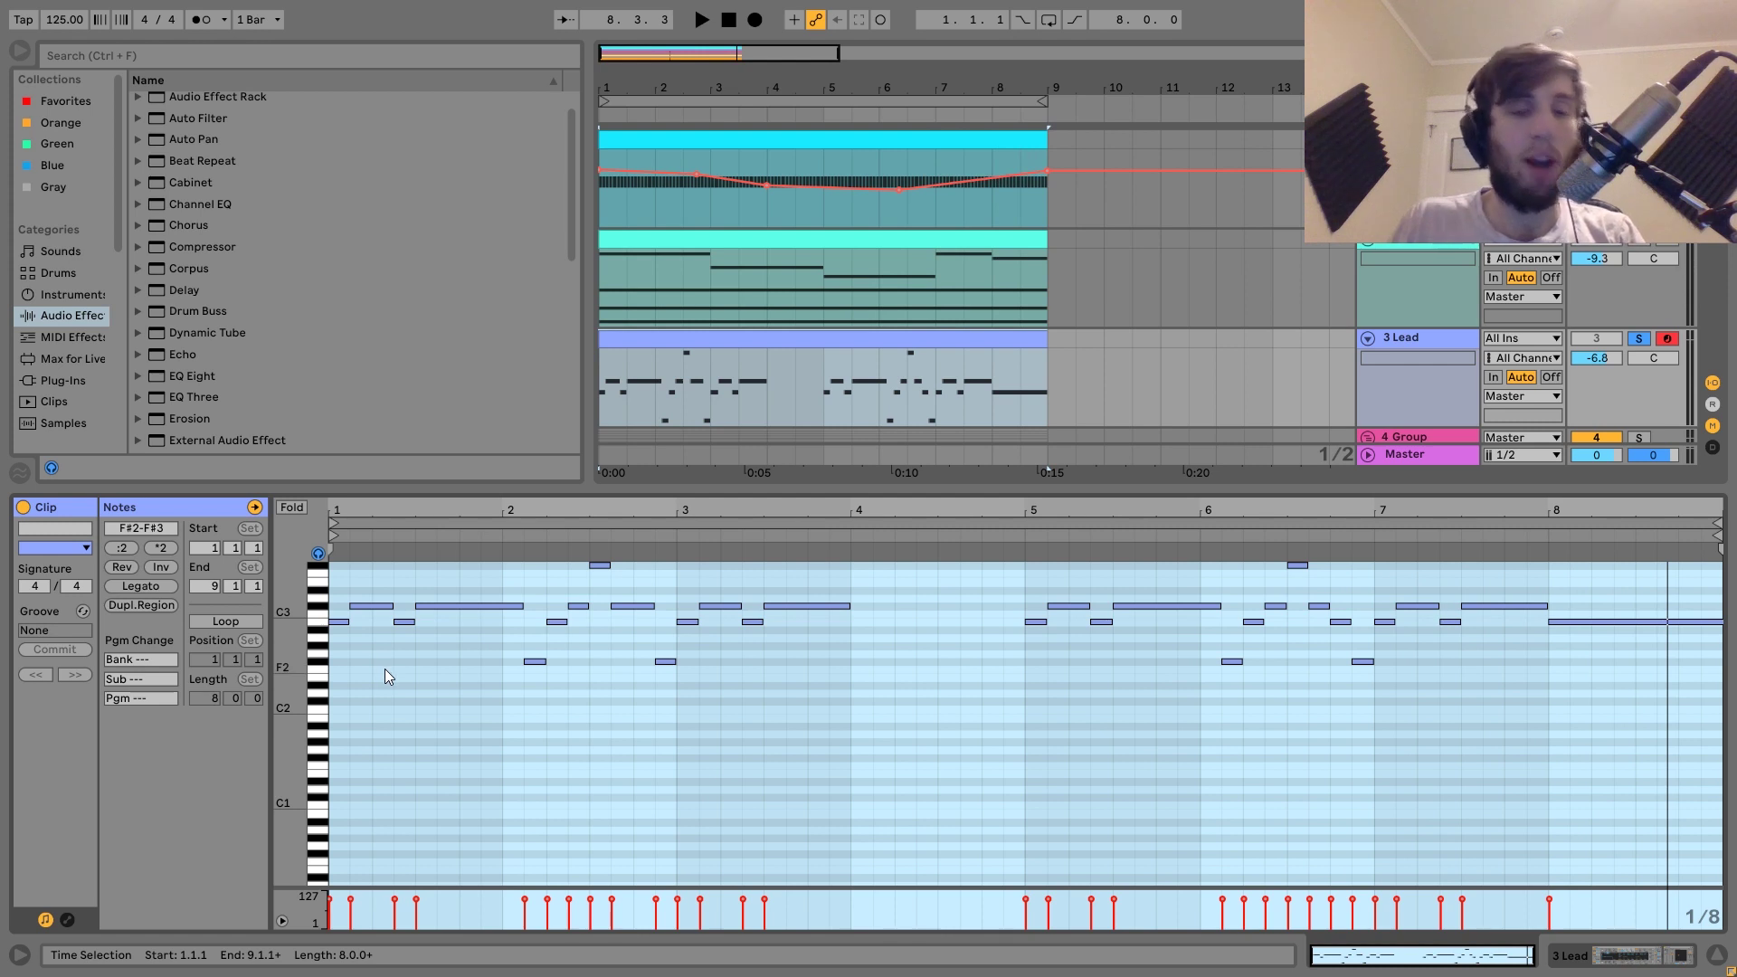
# - Highlight the lead clip's notes one pitch at a time: B2, C#3, F#3 and F#2
pyautogui.click(322, 625)
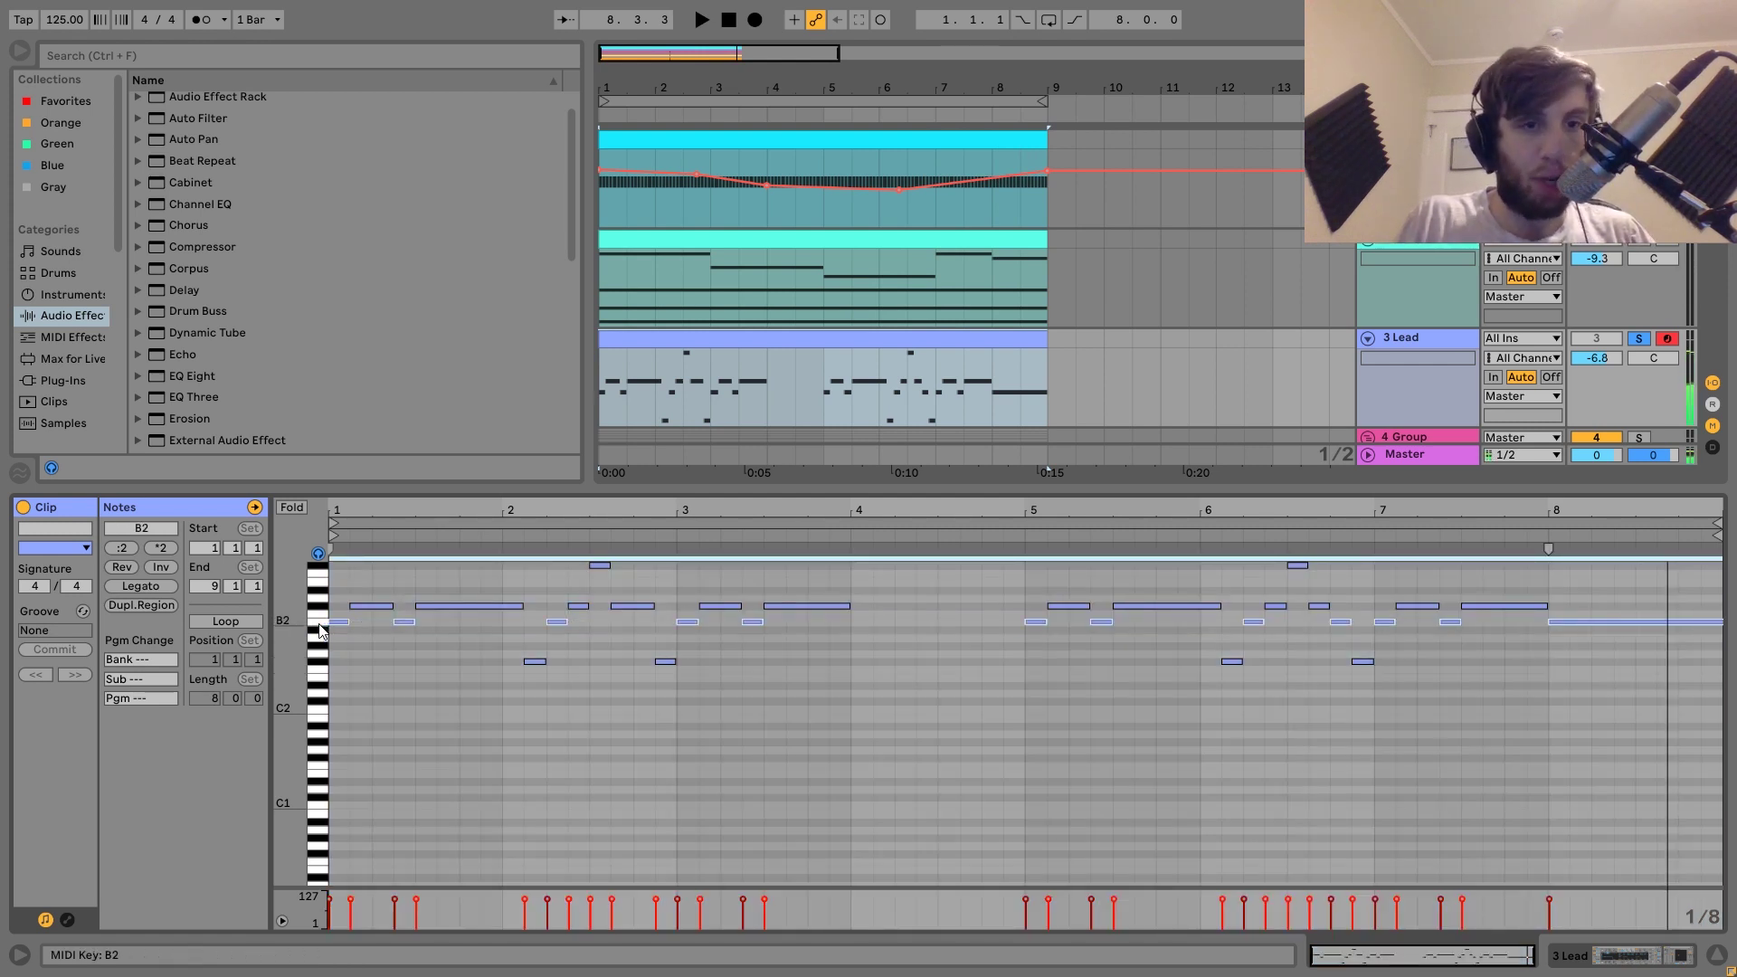
pyautogui.click(321, 605)
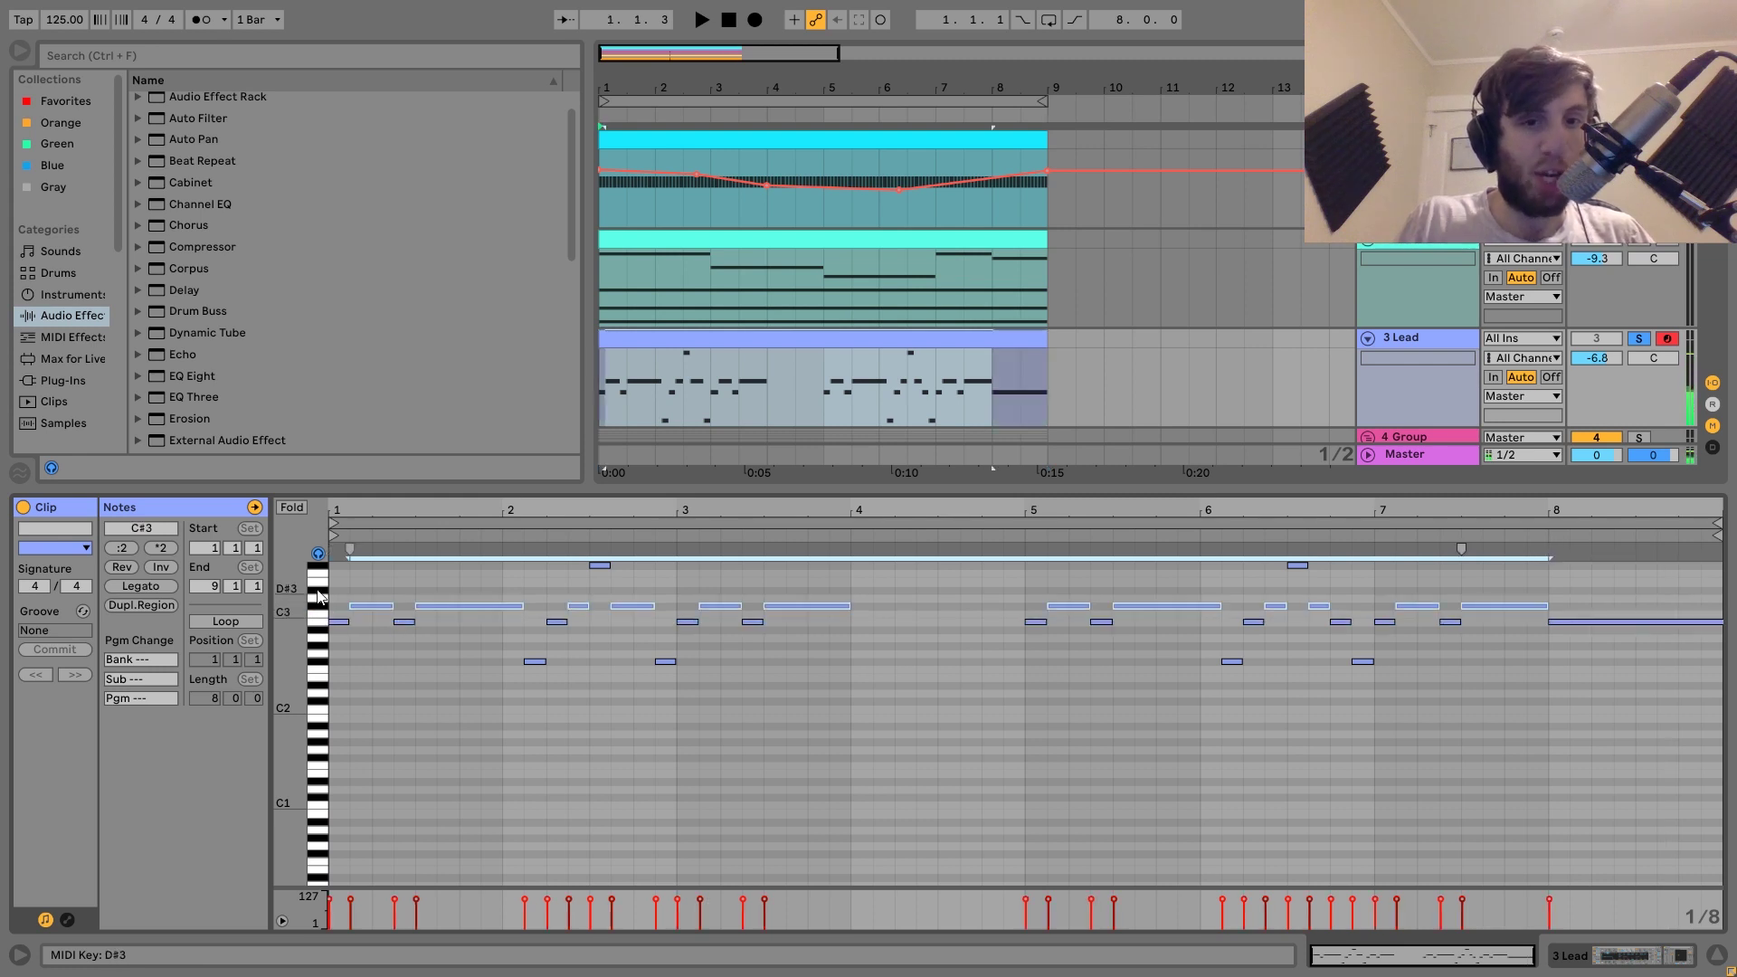
pyautogui.hotkey('ctrl', 'a')
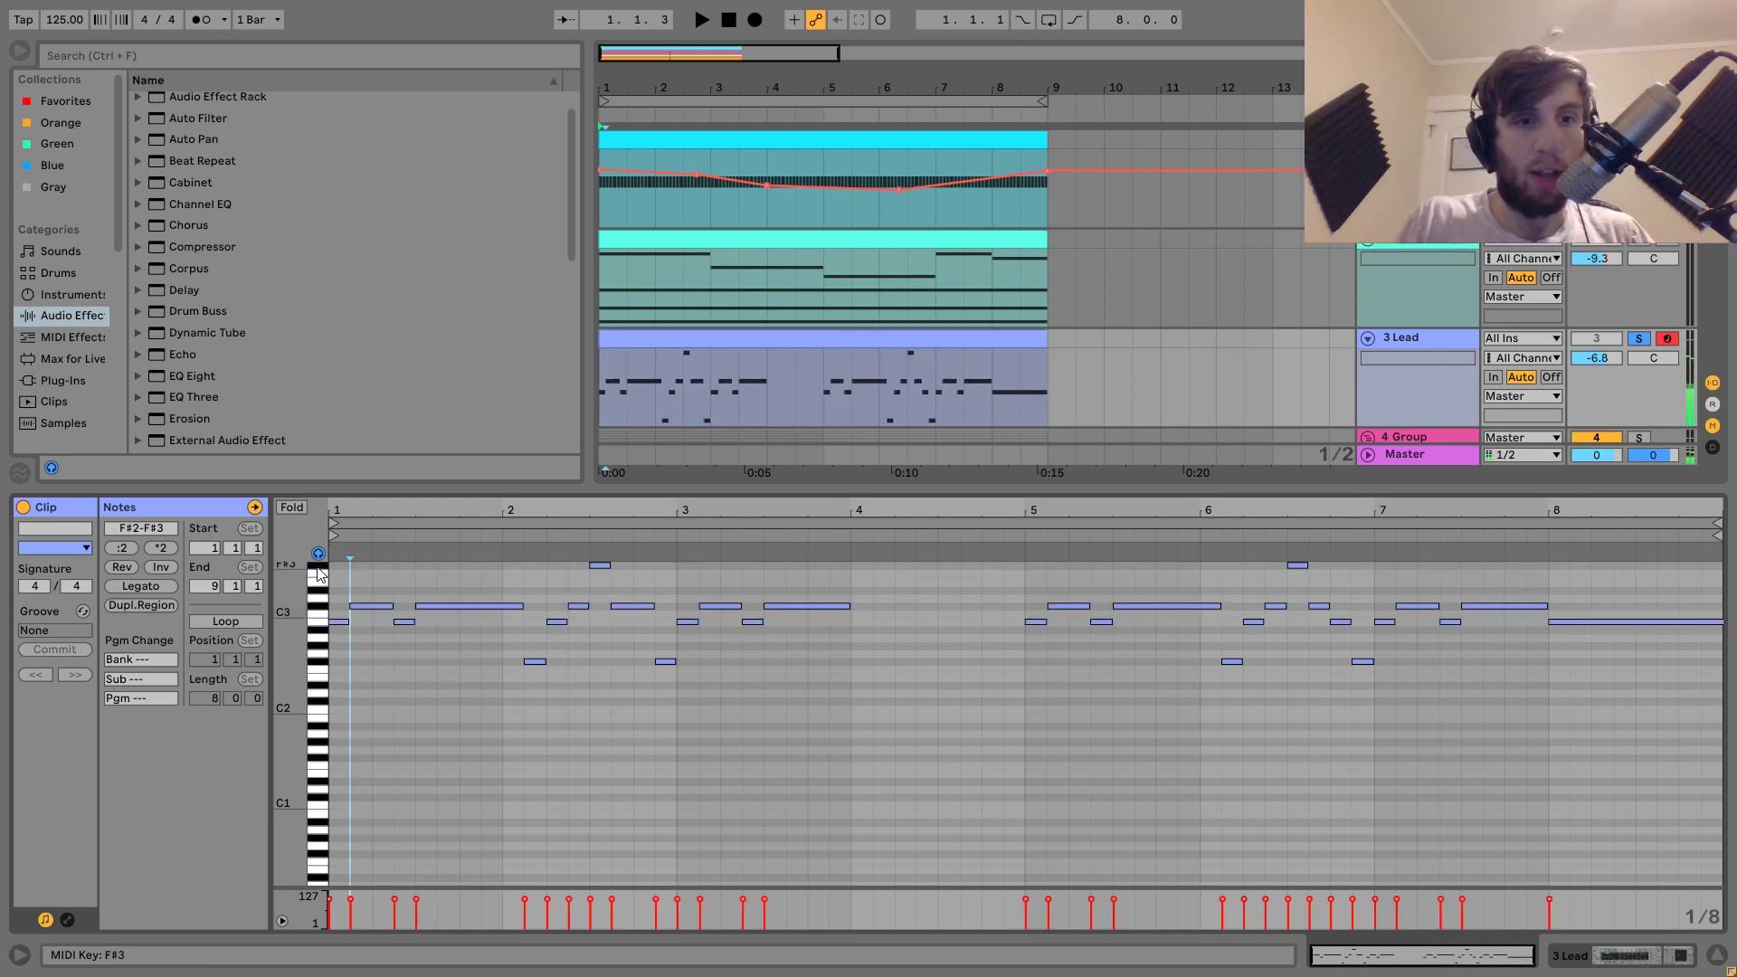
pyautogui.click(321, 571)
pyautogui.scroll(3, 329, 798)
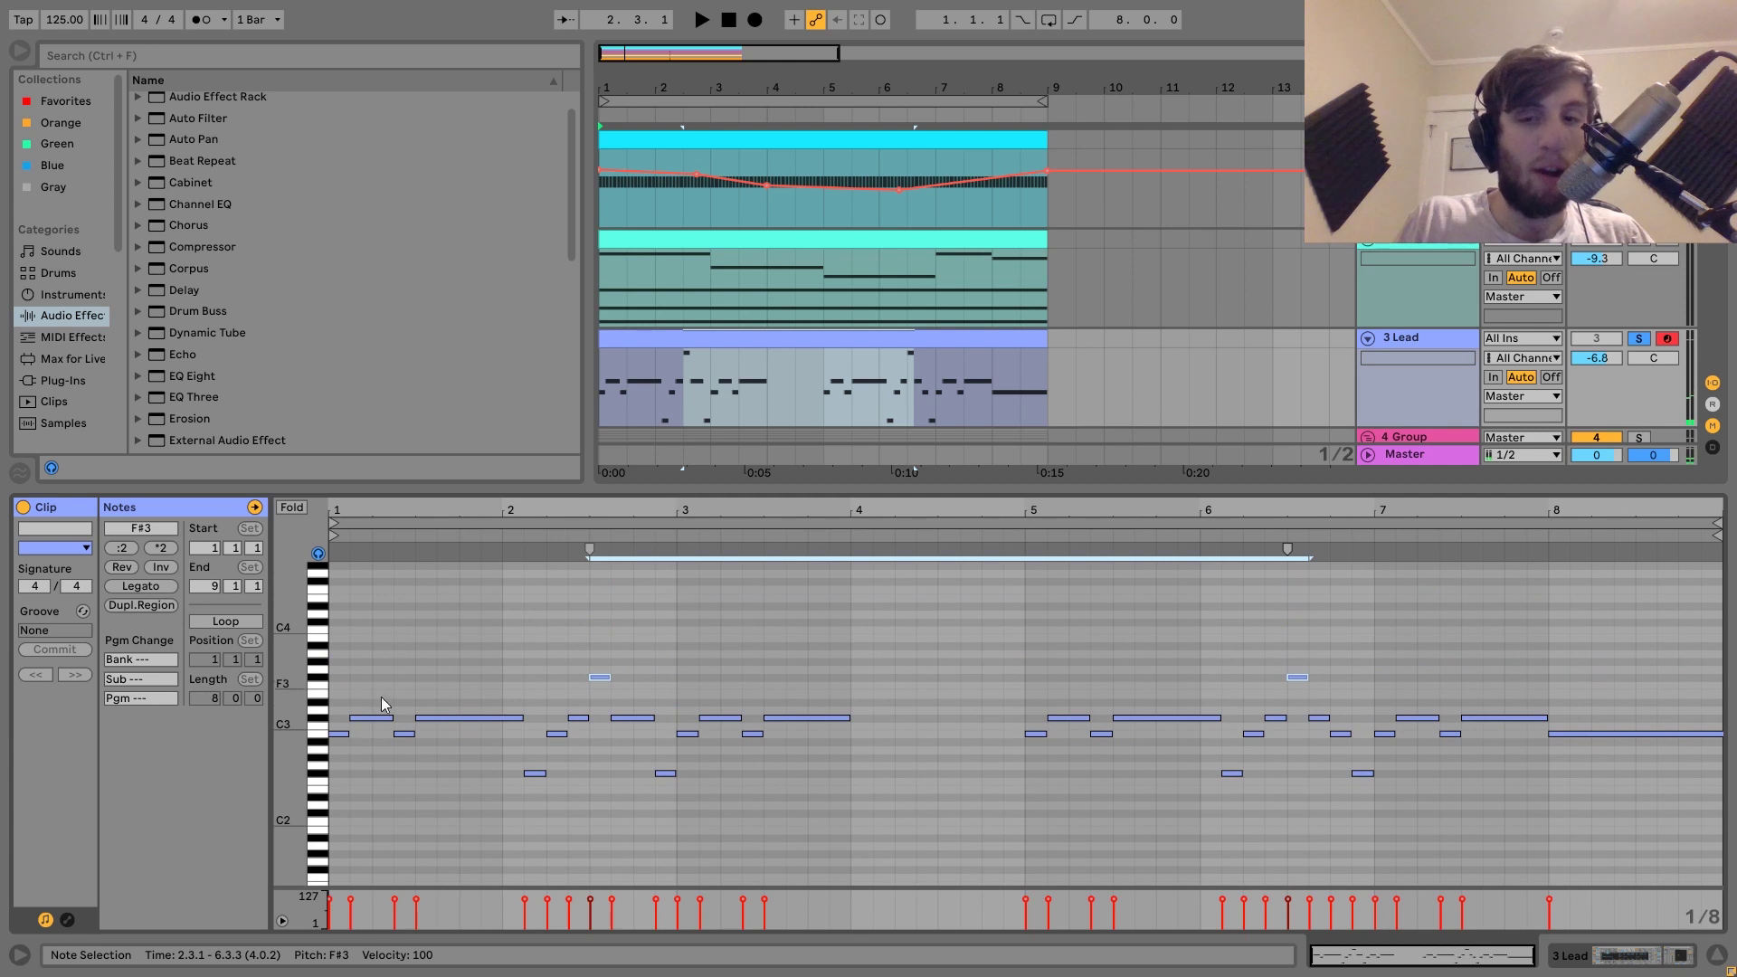
pyautogui.scroll(-2, 338, 729)
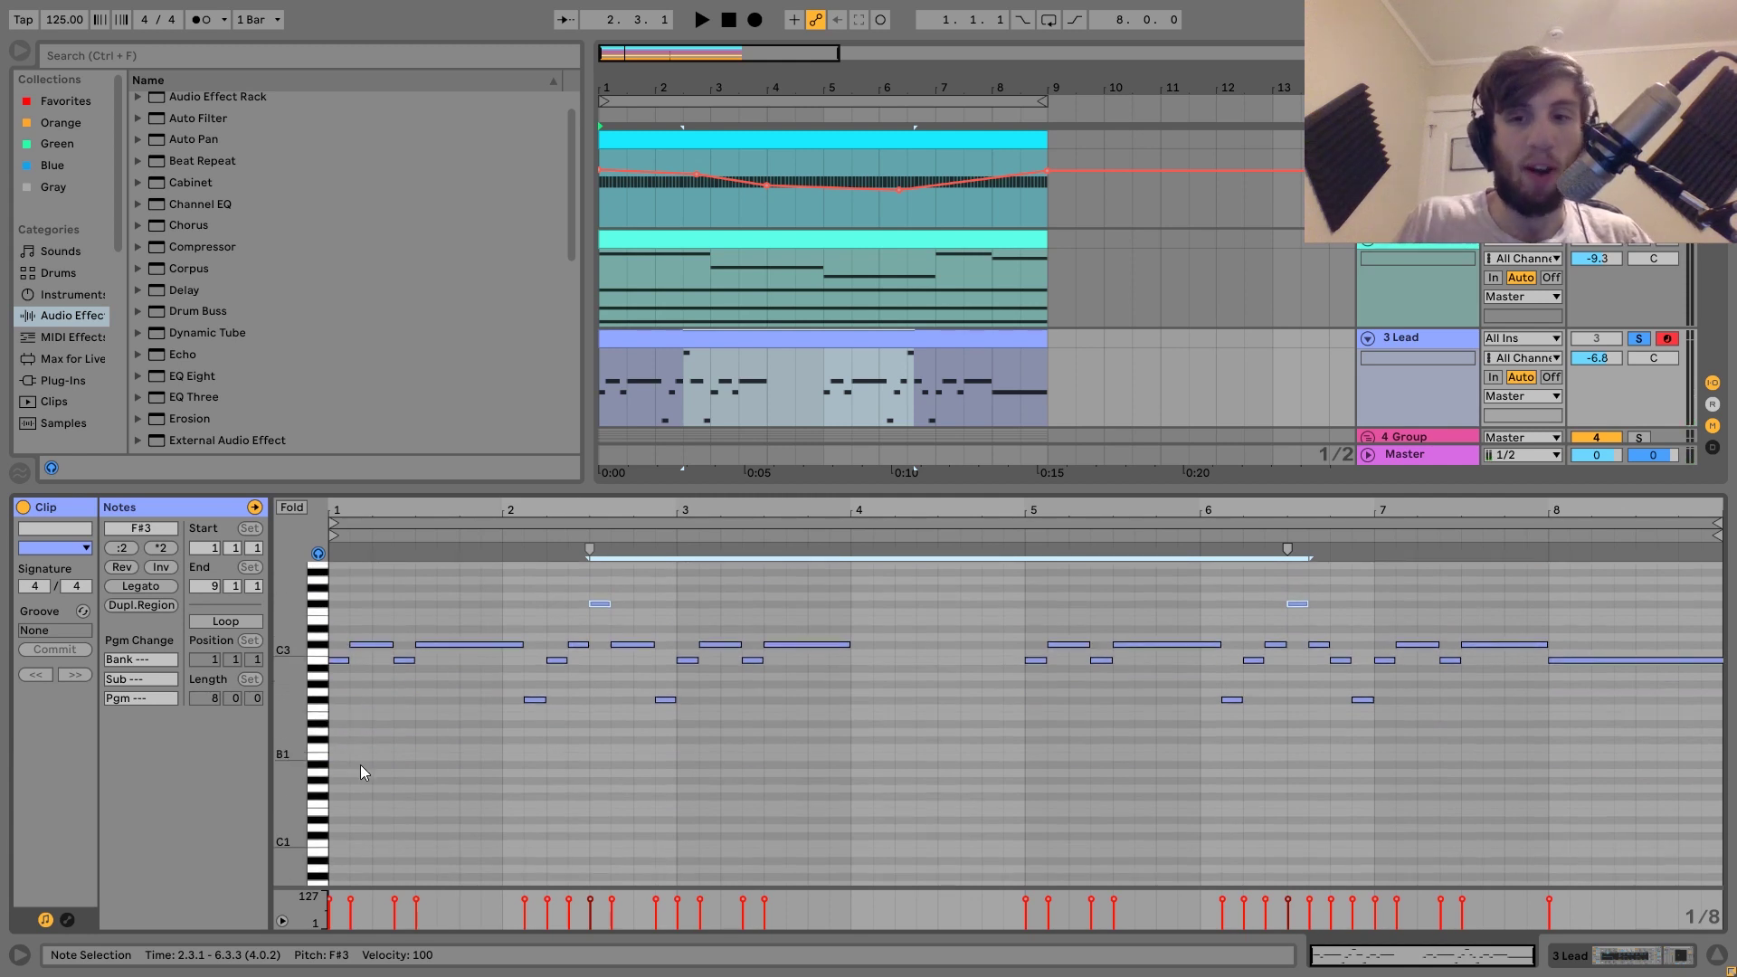
pyautogui.click(316, 708)
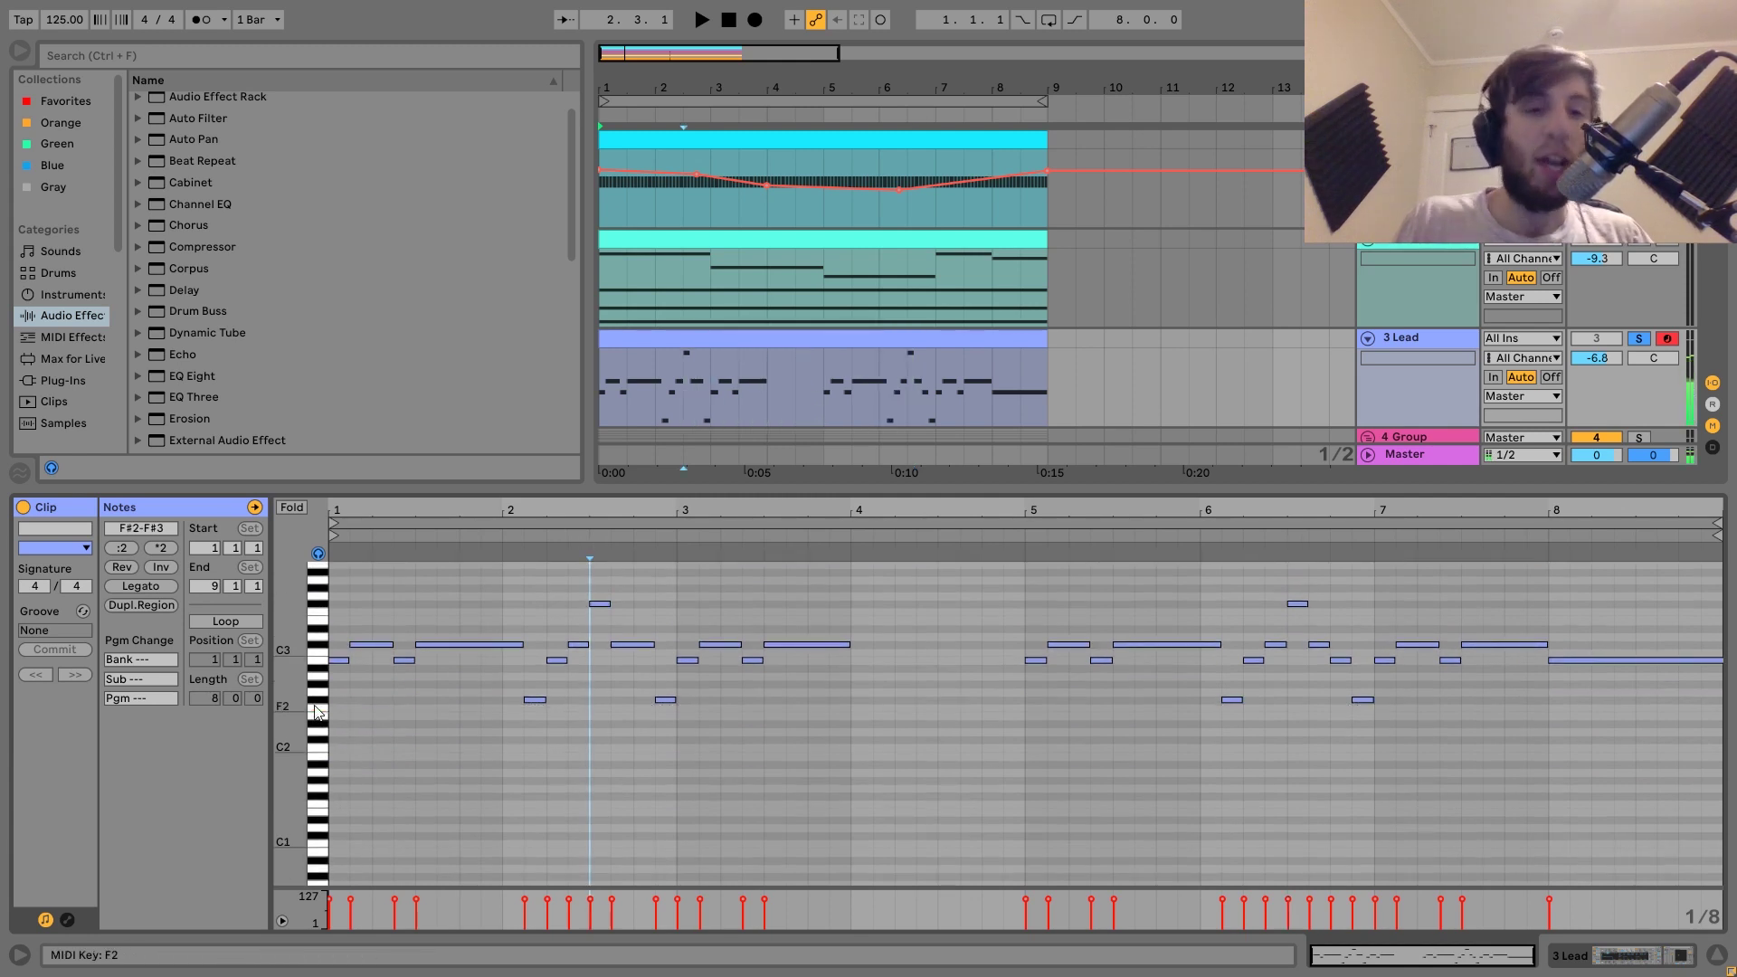
pyautogui.click(316, 705)
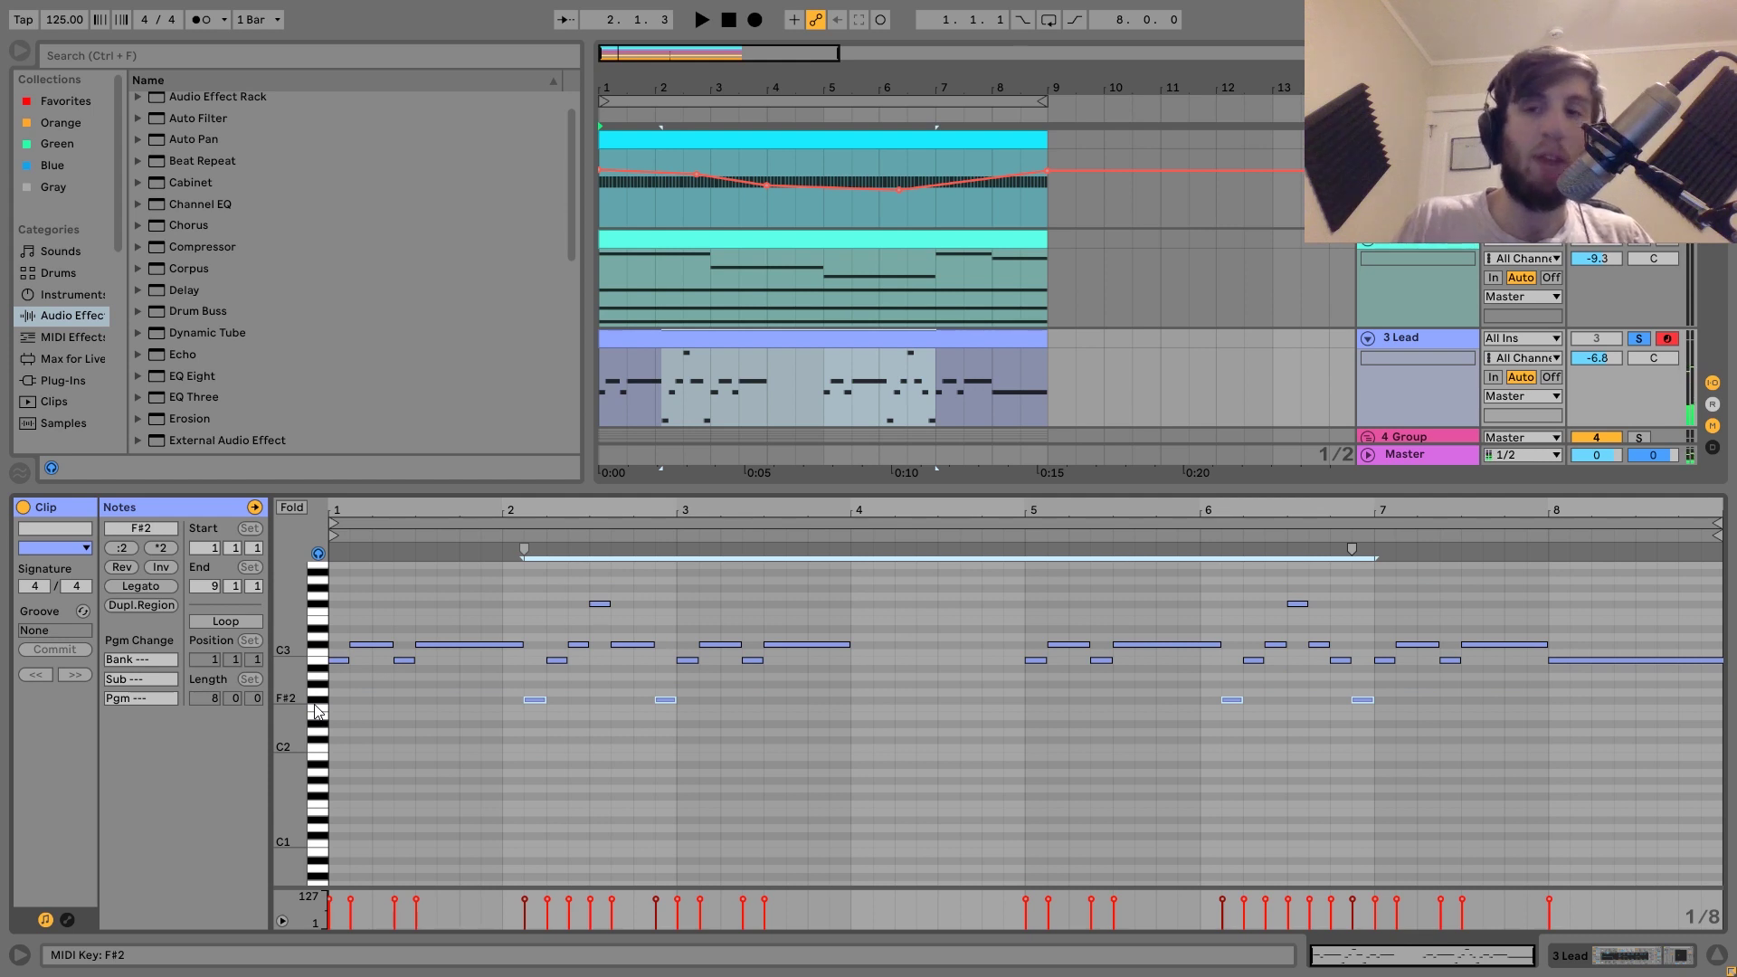
# - Return to the lead's devices, unsolo the track, and play the whole arrangement from the start
pyautogui.click(1424, 338)
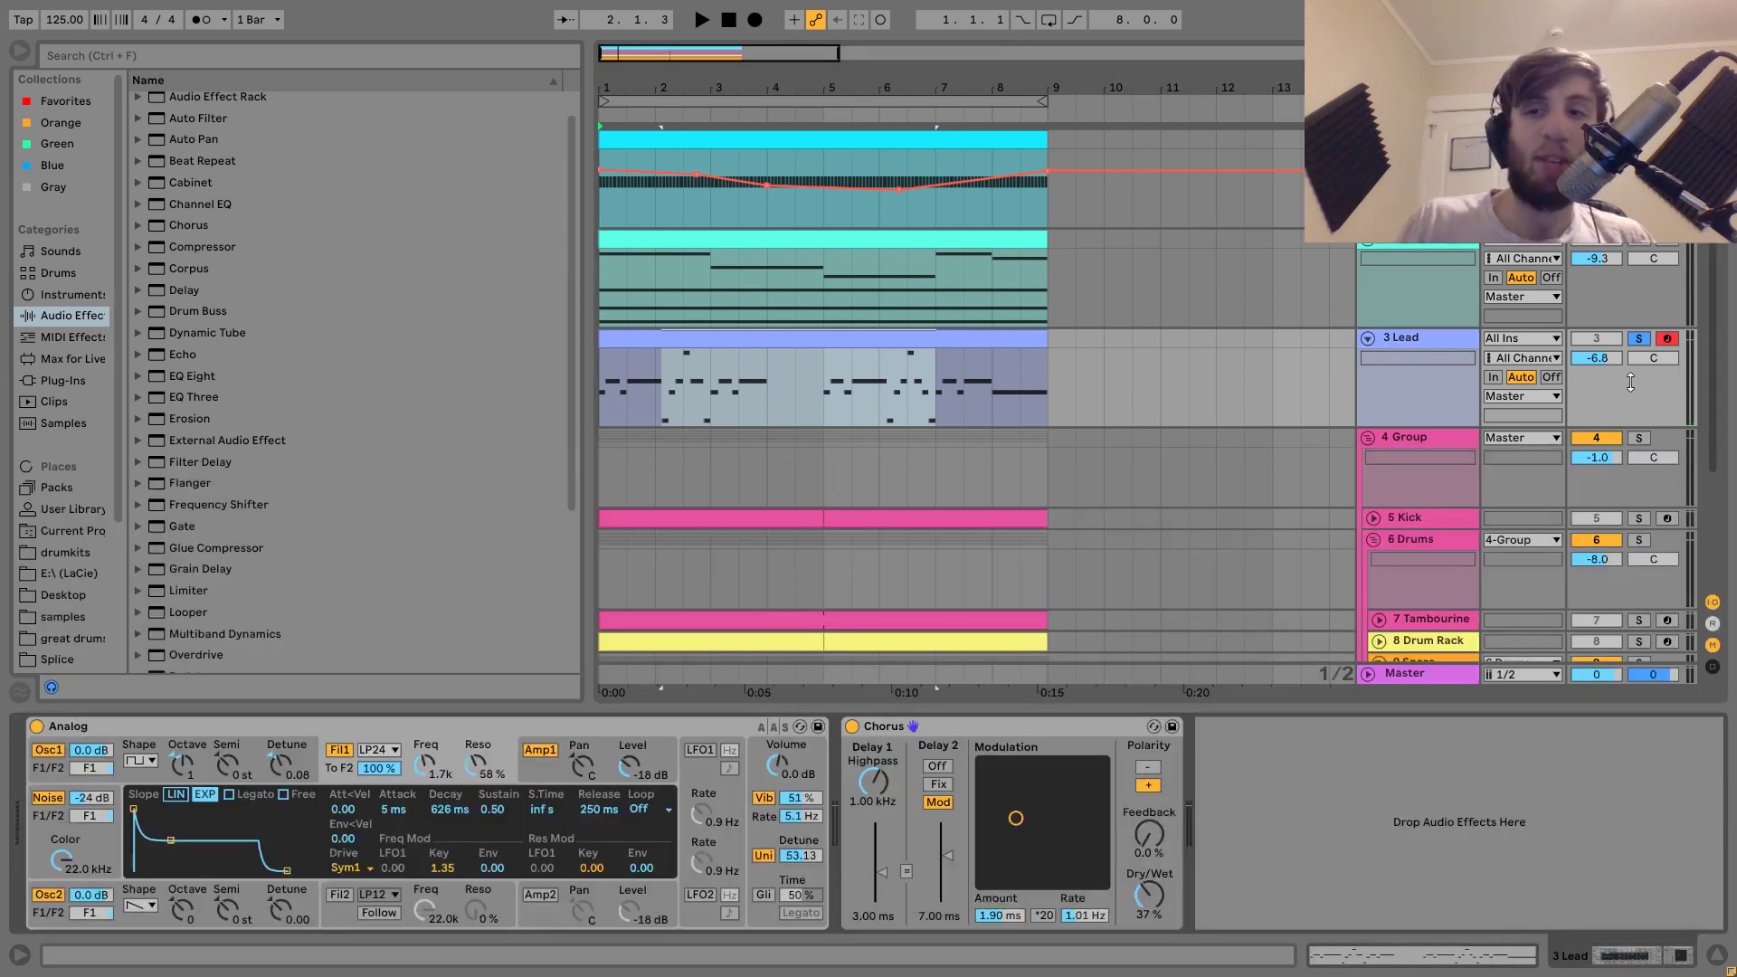
pyautogui.click(1639, 339)
pyautogui.click(964, 337)
pyautogui.press('space')
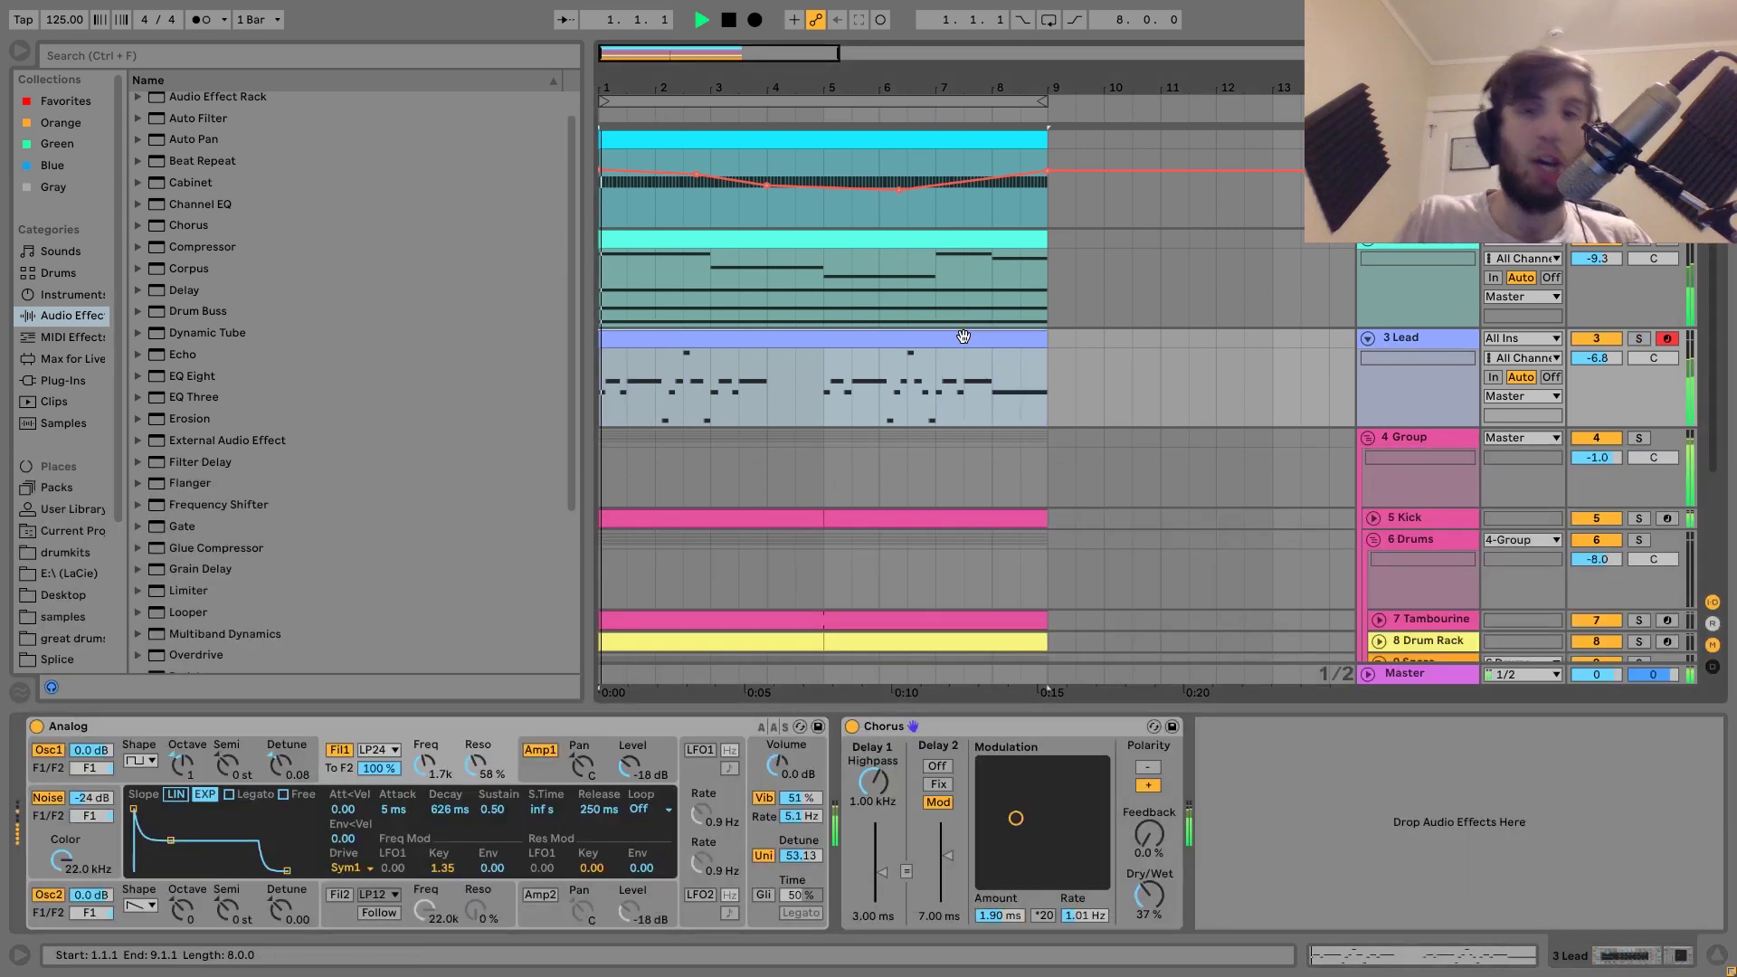
pyautogui.press('space')
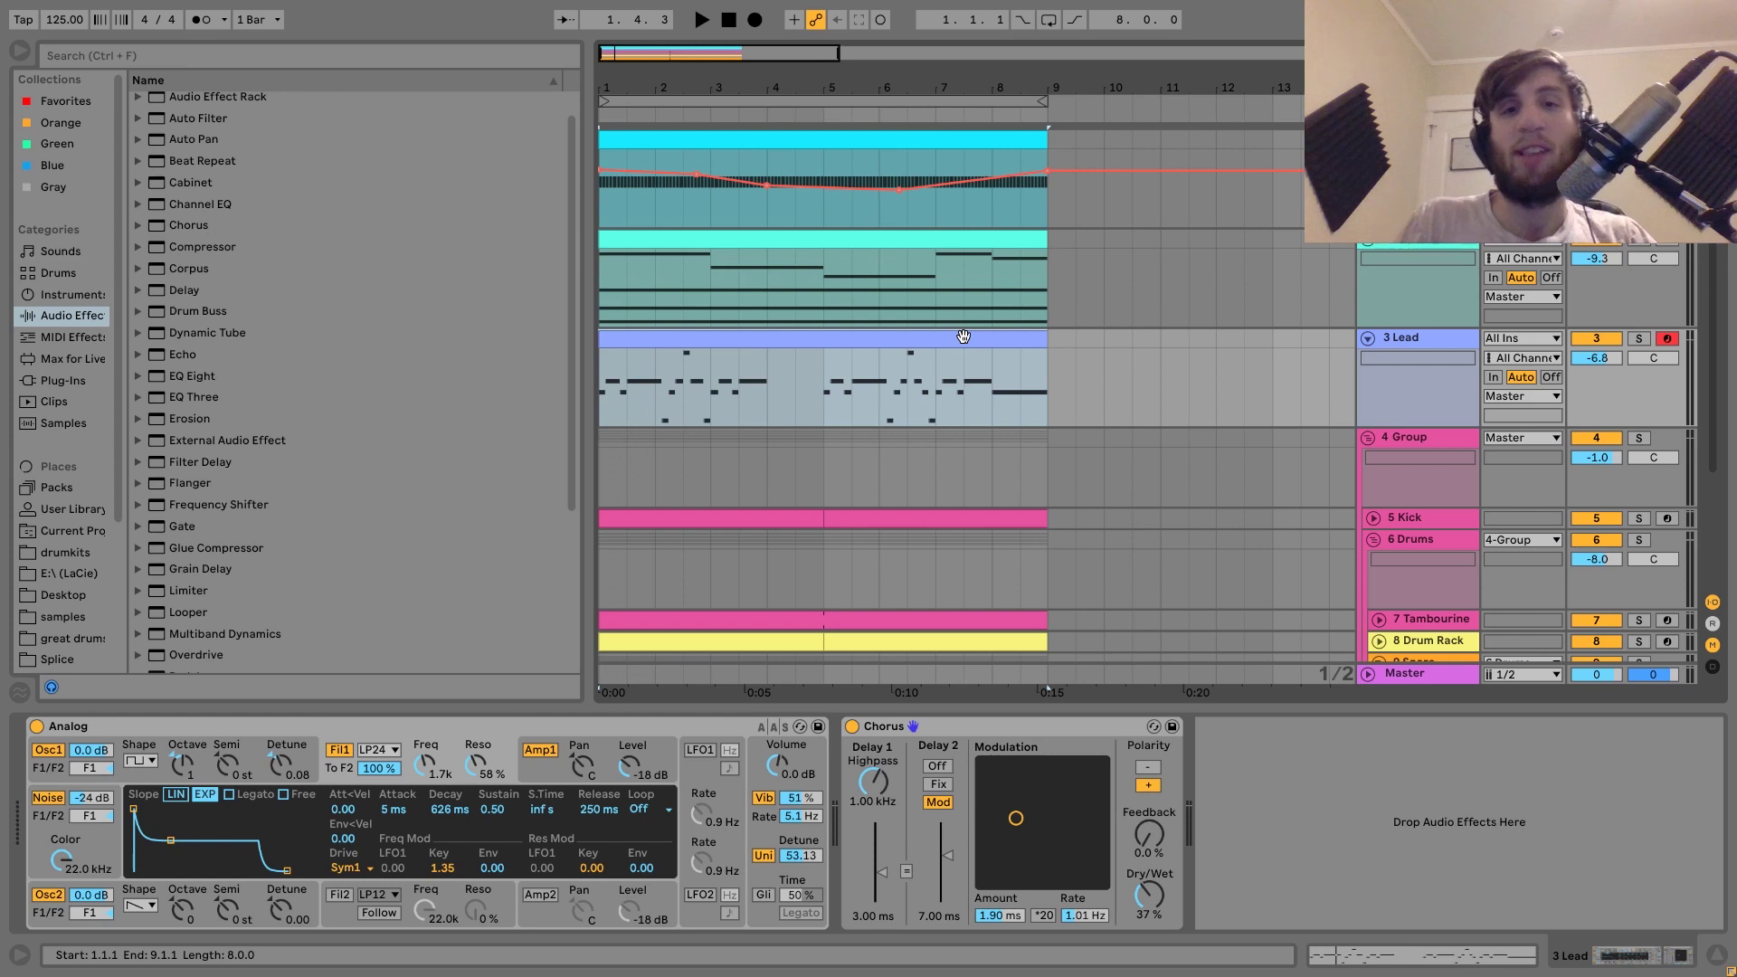
# - Play the full mix from the start and solo the Lead track during playback
pyautogui.press('space')
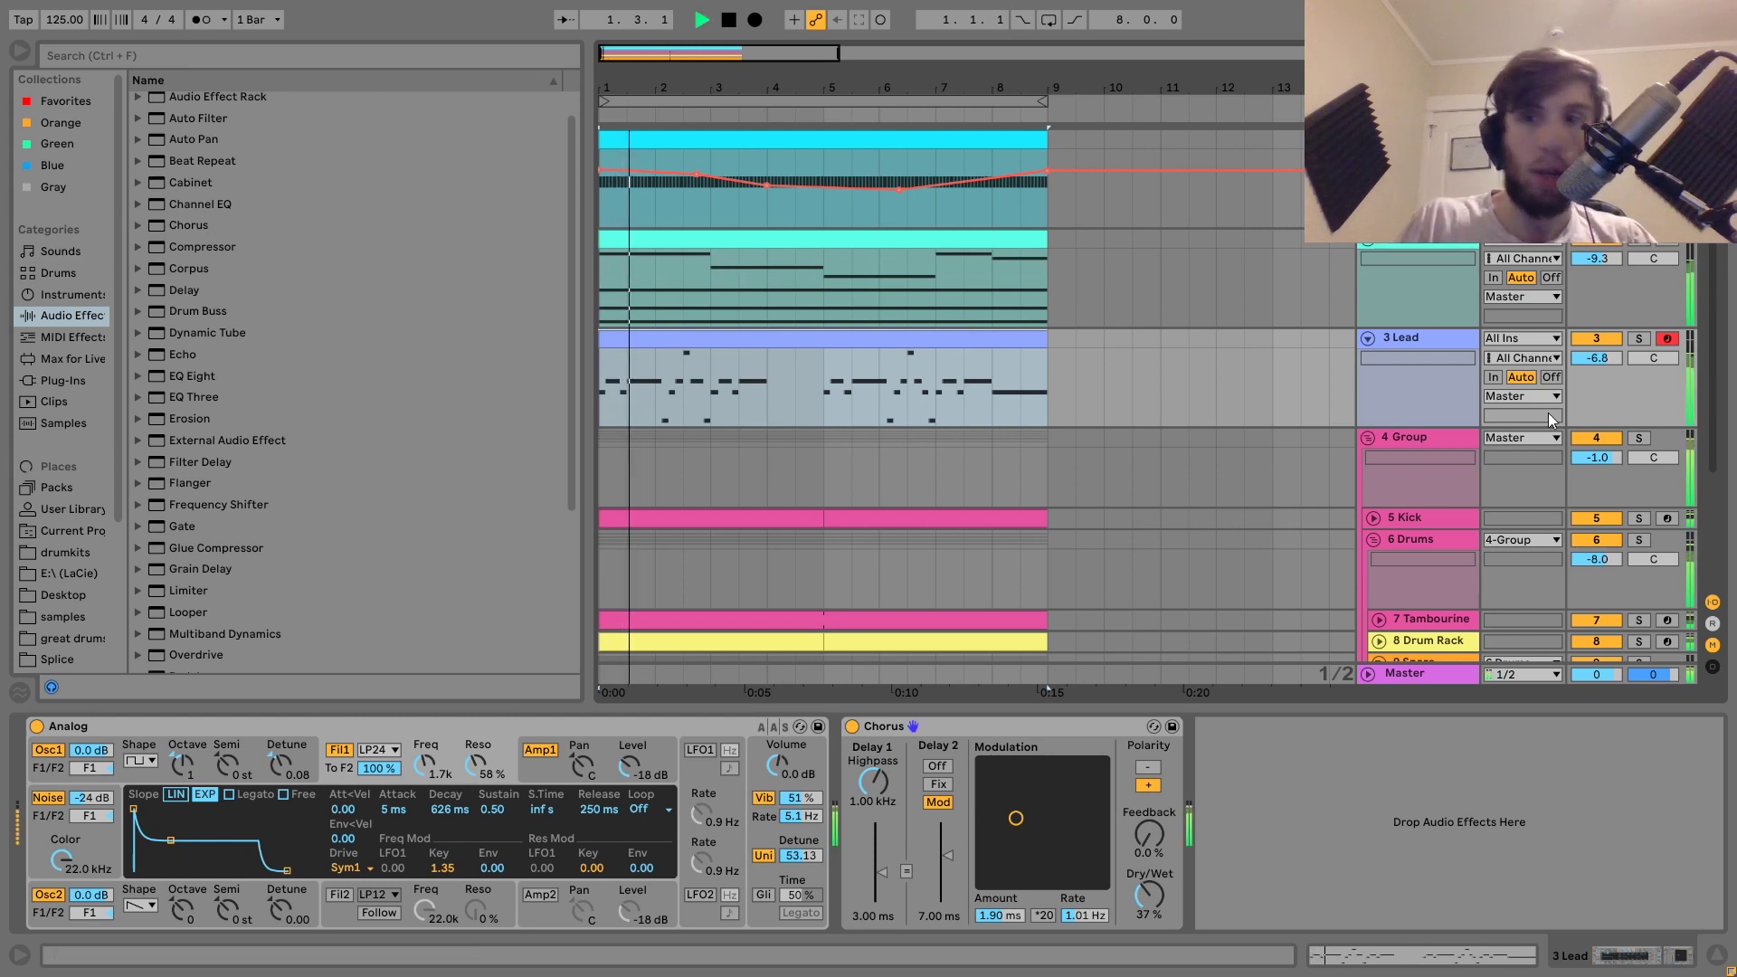
pyautogui.click(1638, 339)
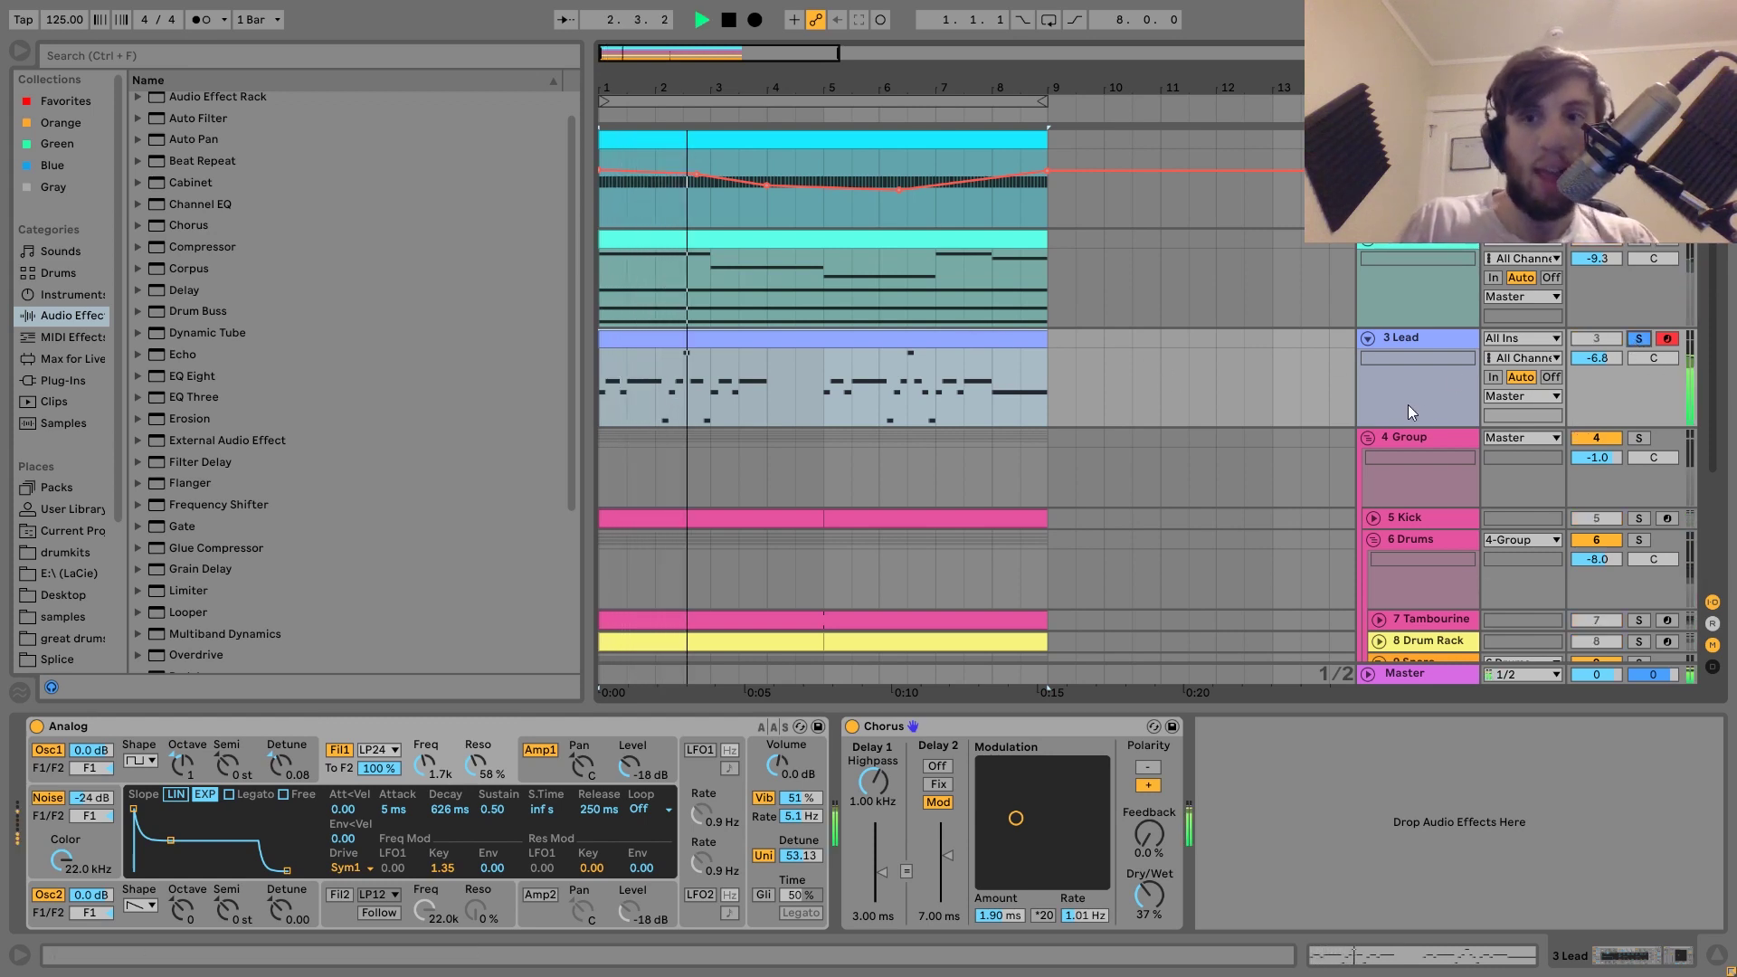
pyautogui.press('space')
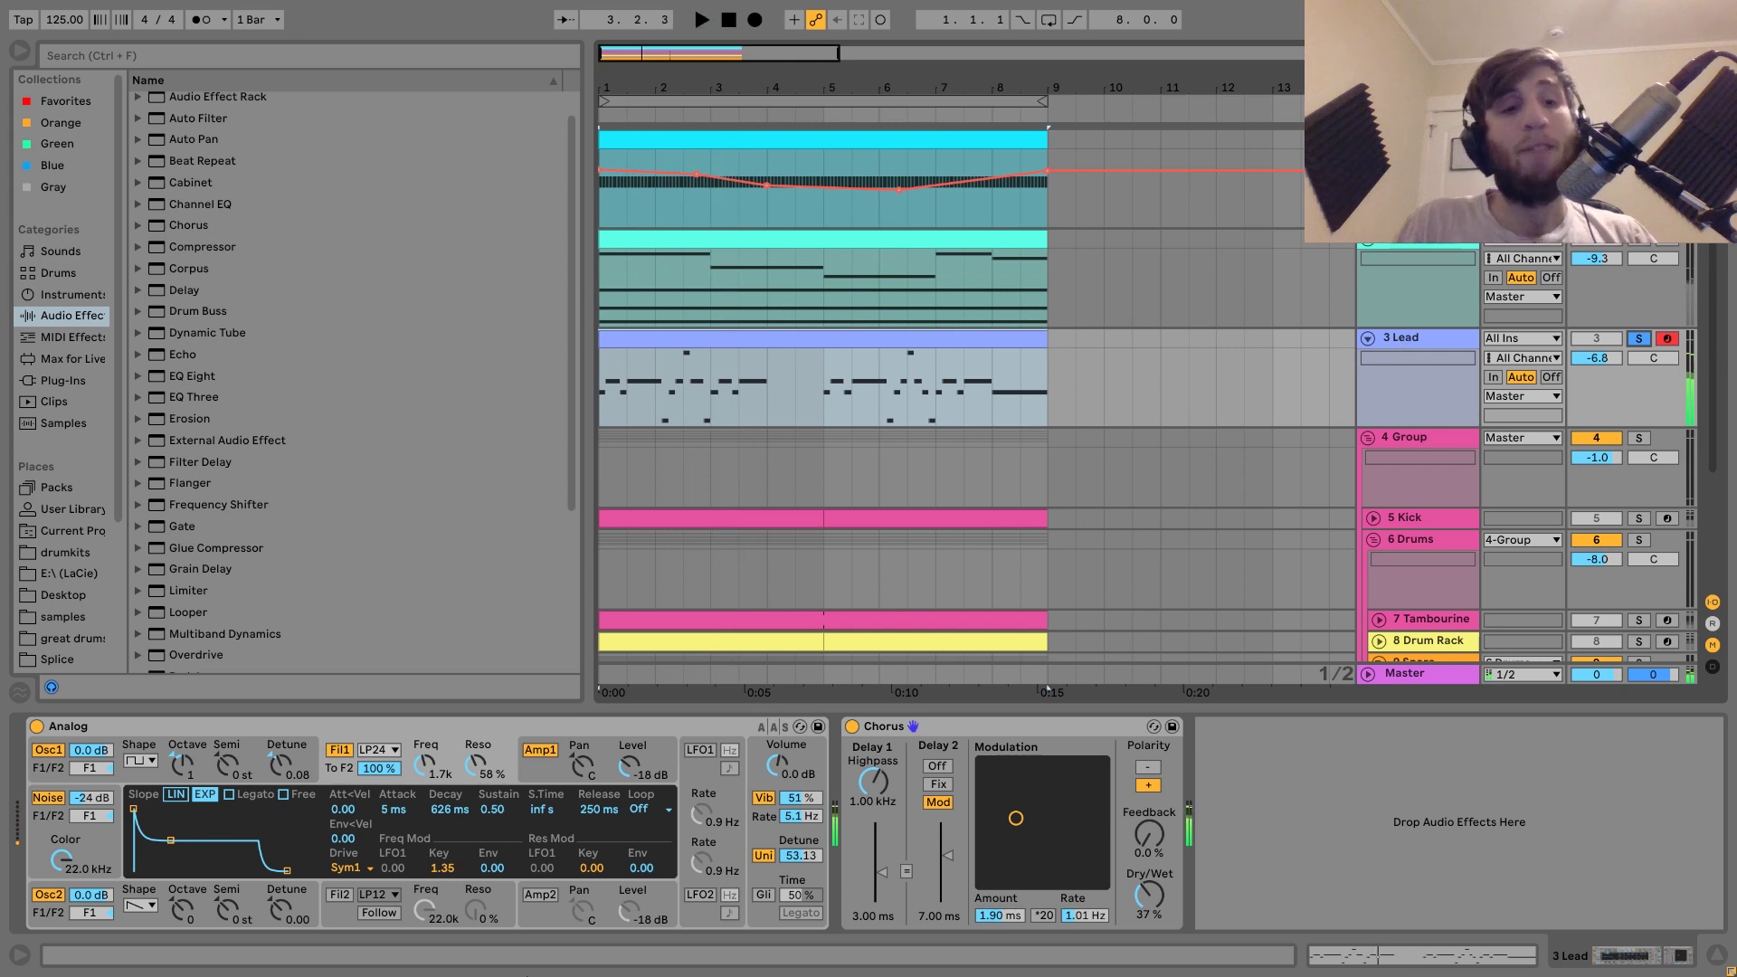
# - Display the lead Analog's Osc1 settings and its filter 1 envelope, and play the lead
pyautogui.click(144, 775)
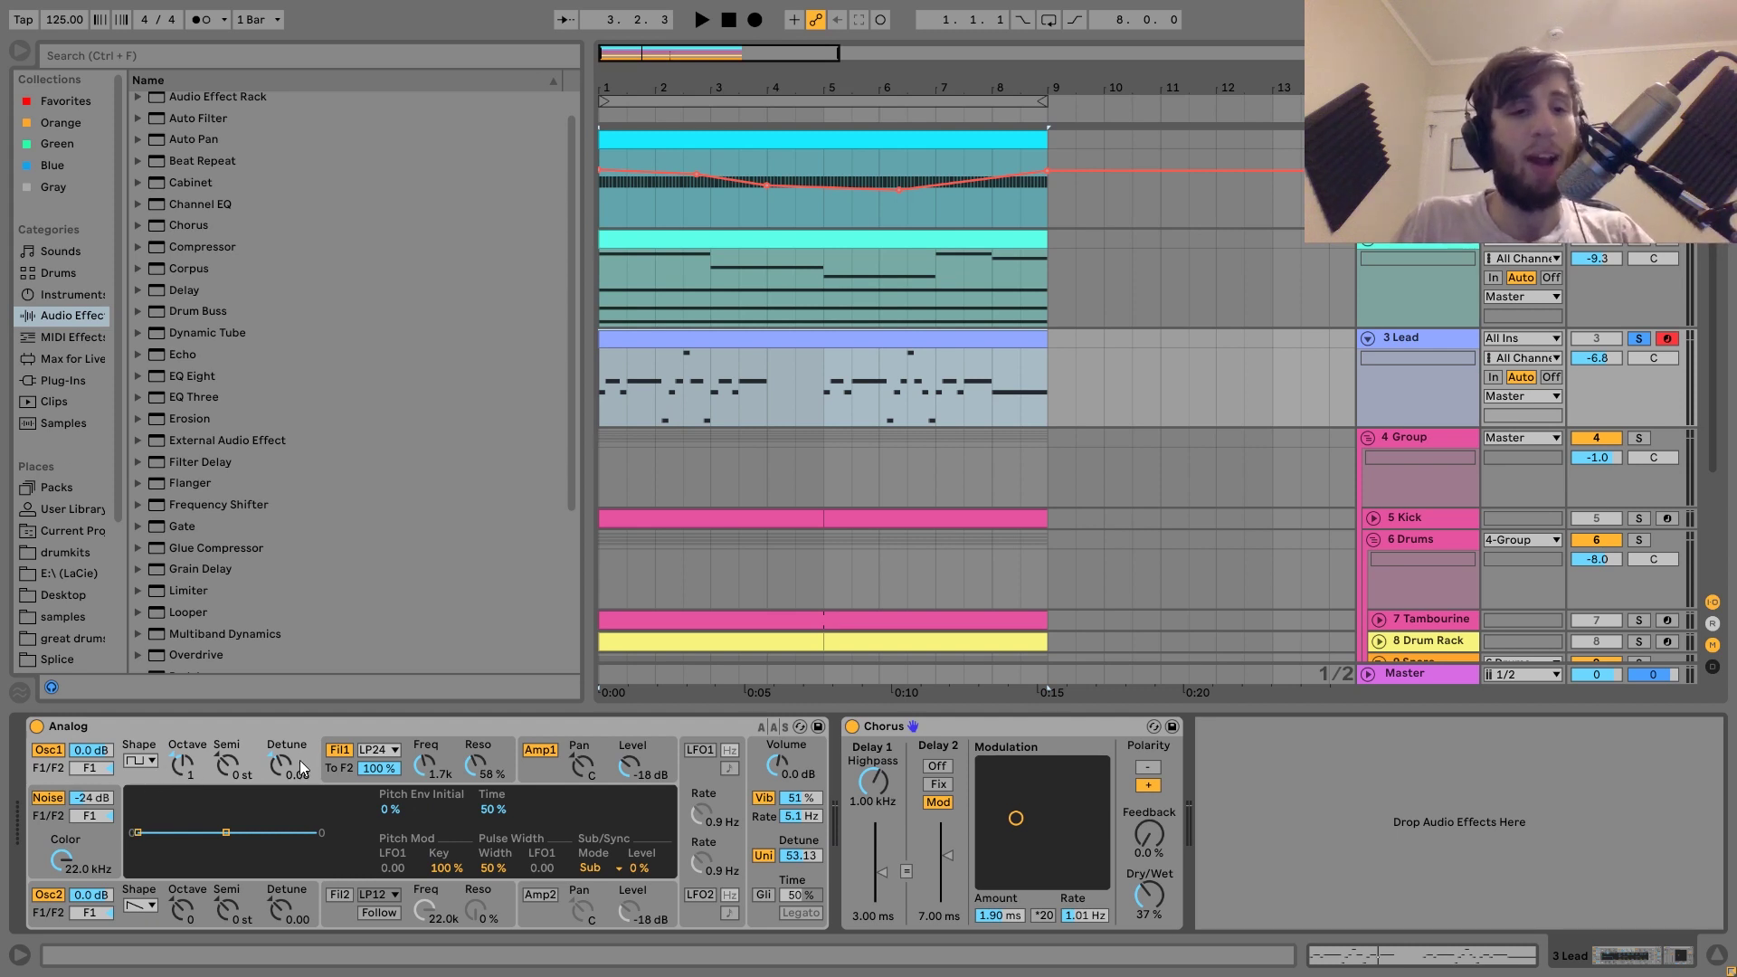
pyautogui.click(333, 773)
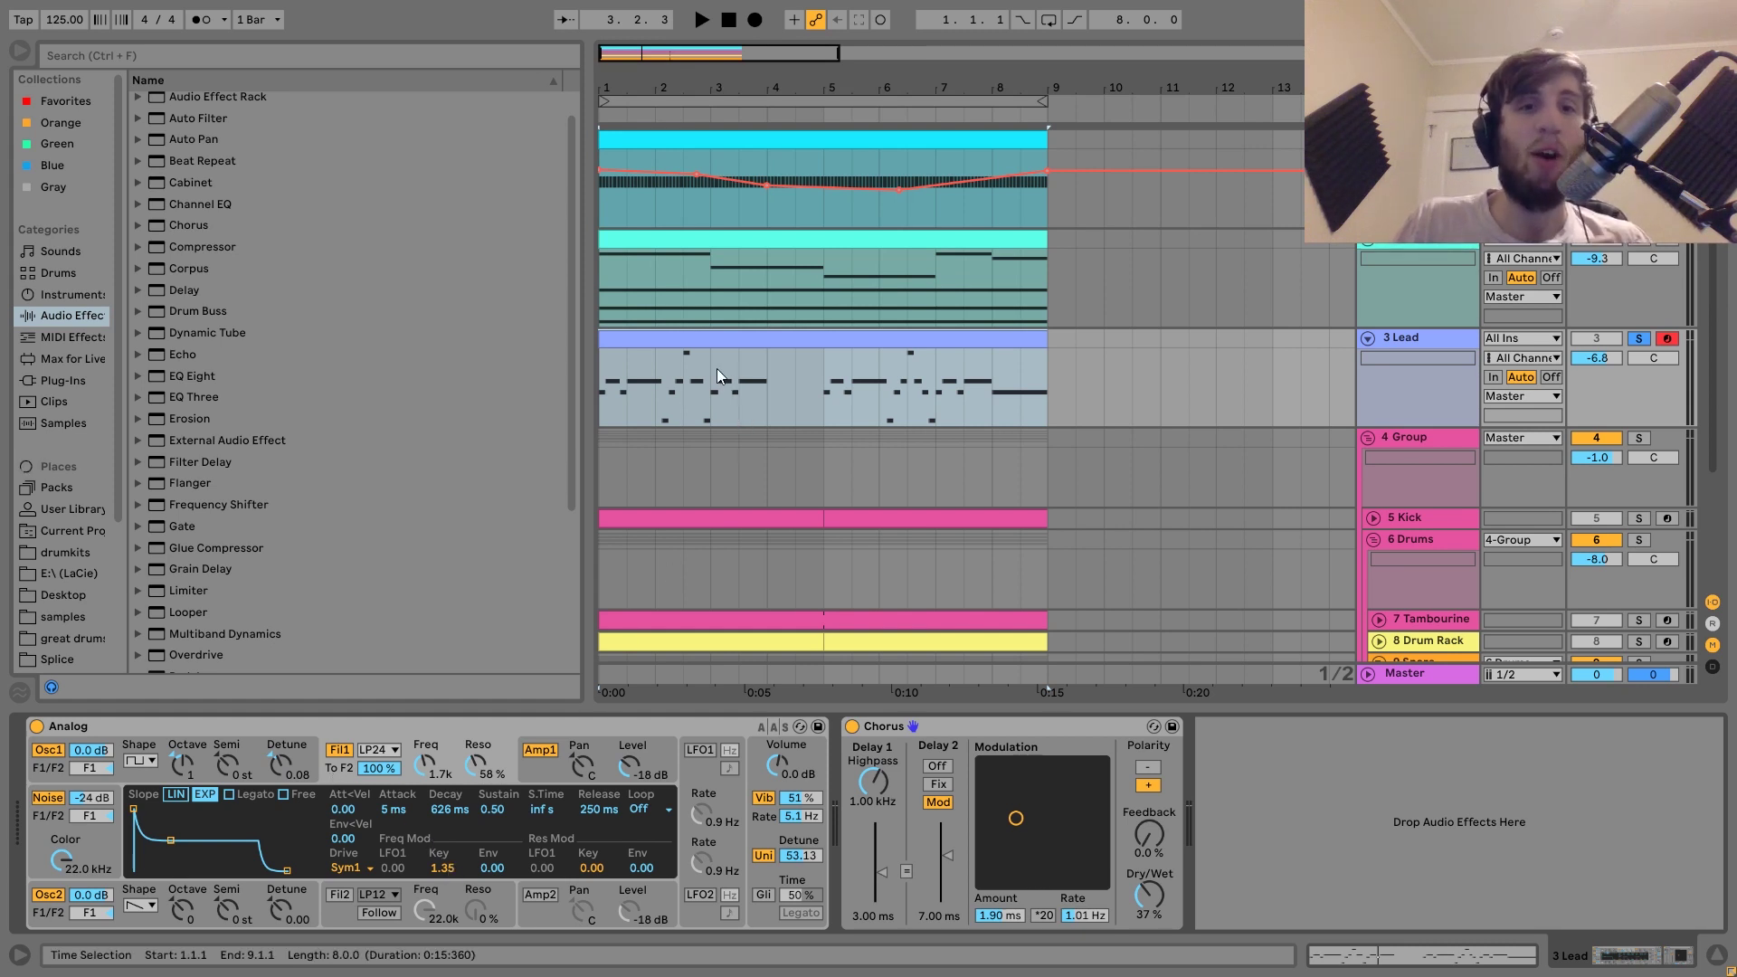
pyautogui.press('space')
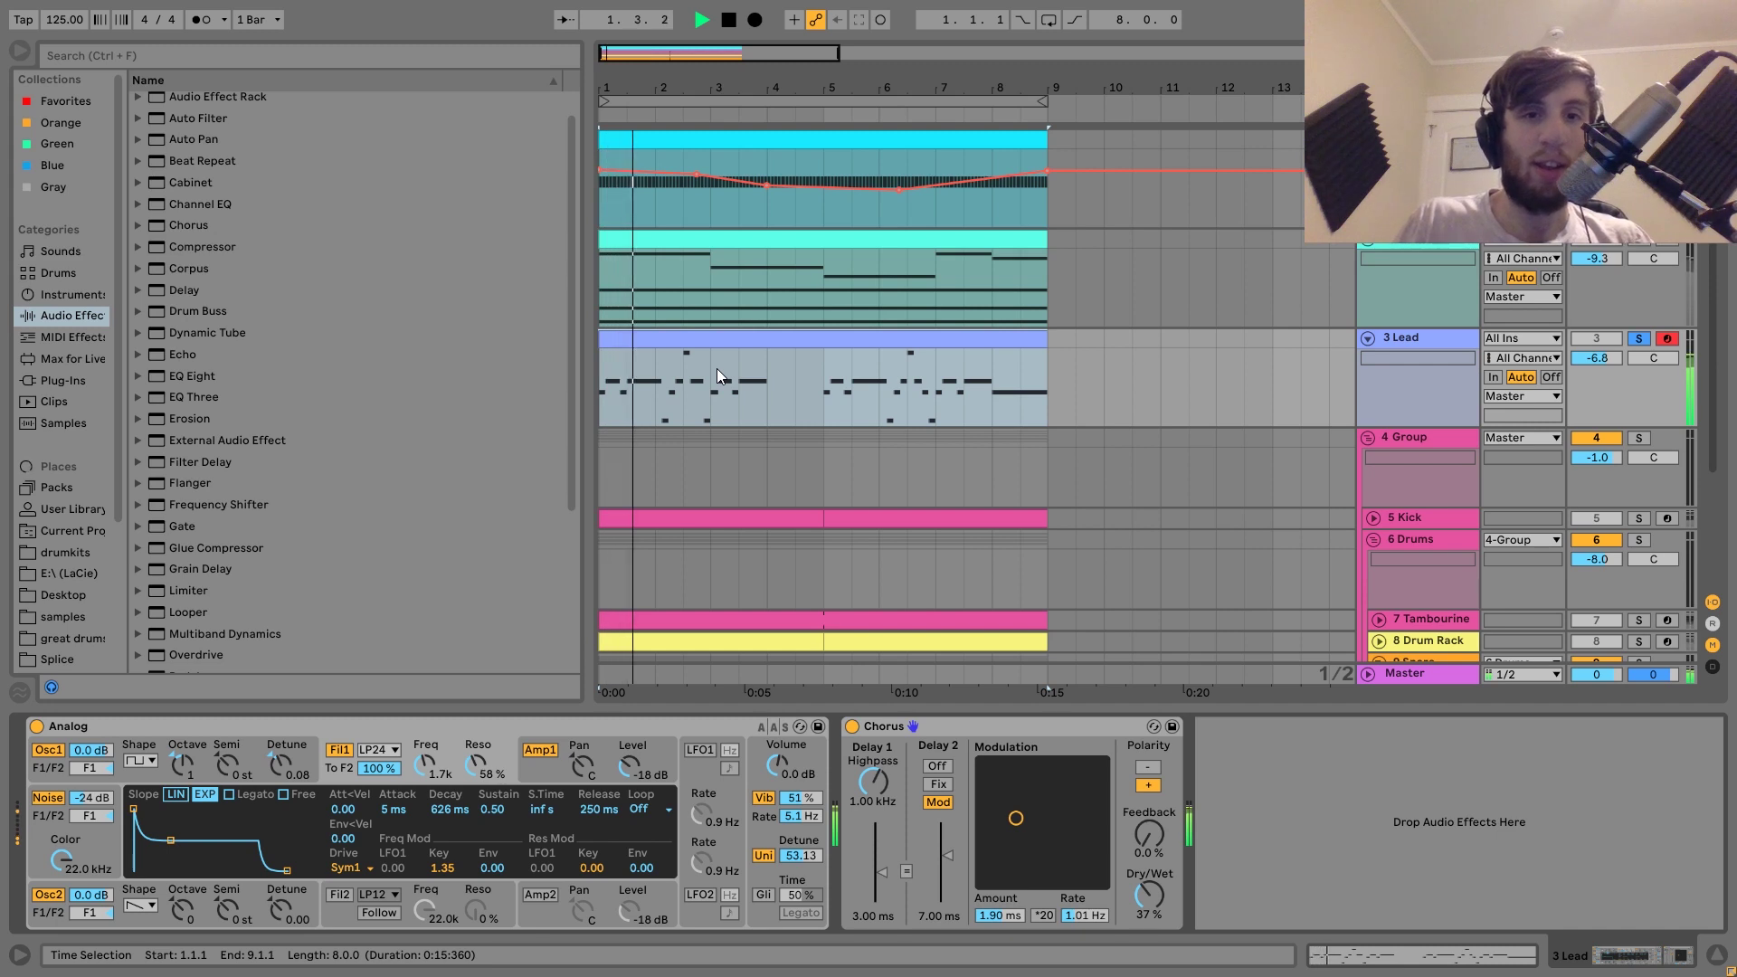
pyautogui.press('space')
# - Play the lead's opening bars up close and place the insert marker at 2.2.1
pyautogui.moveTo(711, 89); pyautogui.dragTo(856, 382)
pyautogui.press('space')
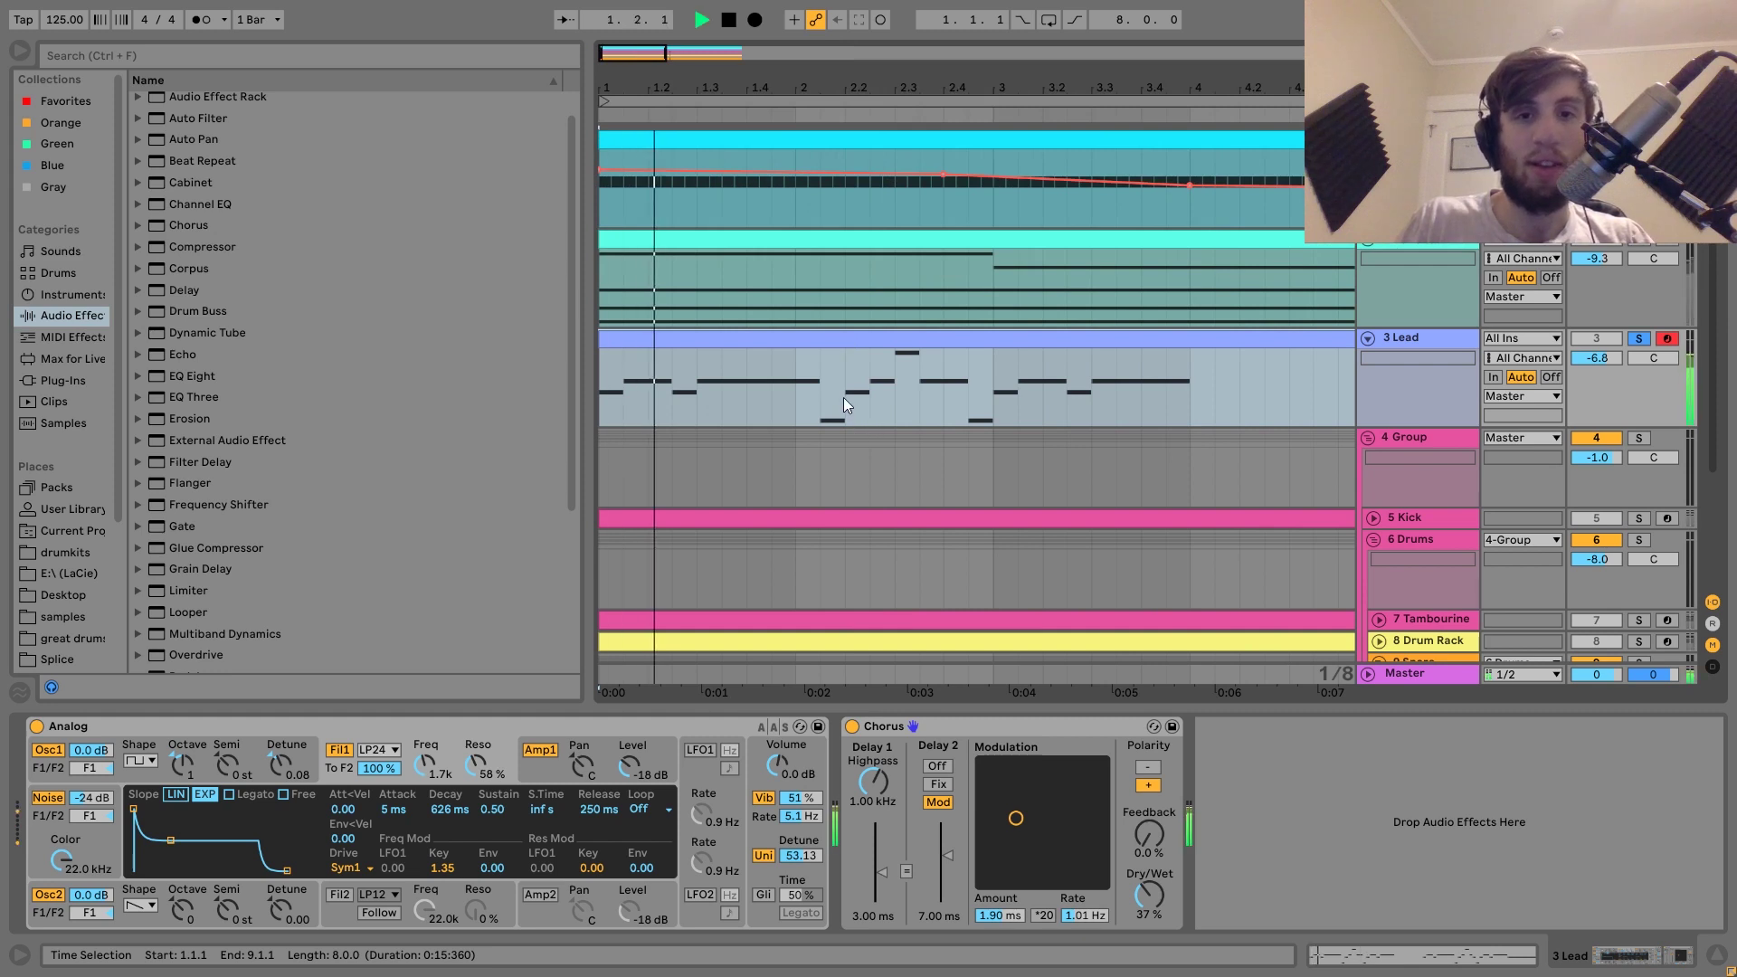
pyautogui.click(843, 398)
pyautogui.press('space')
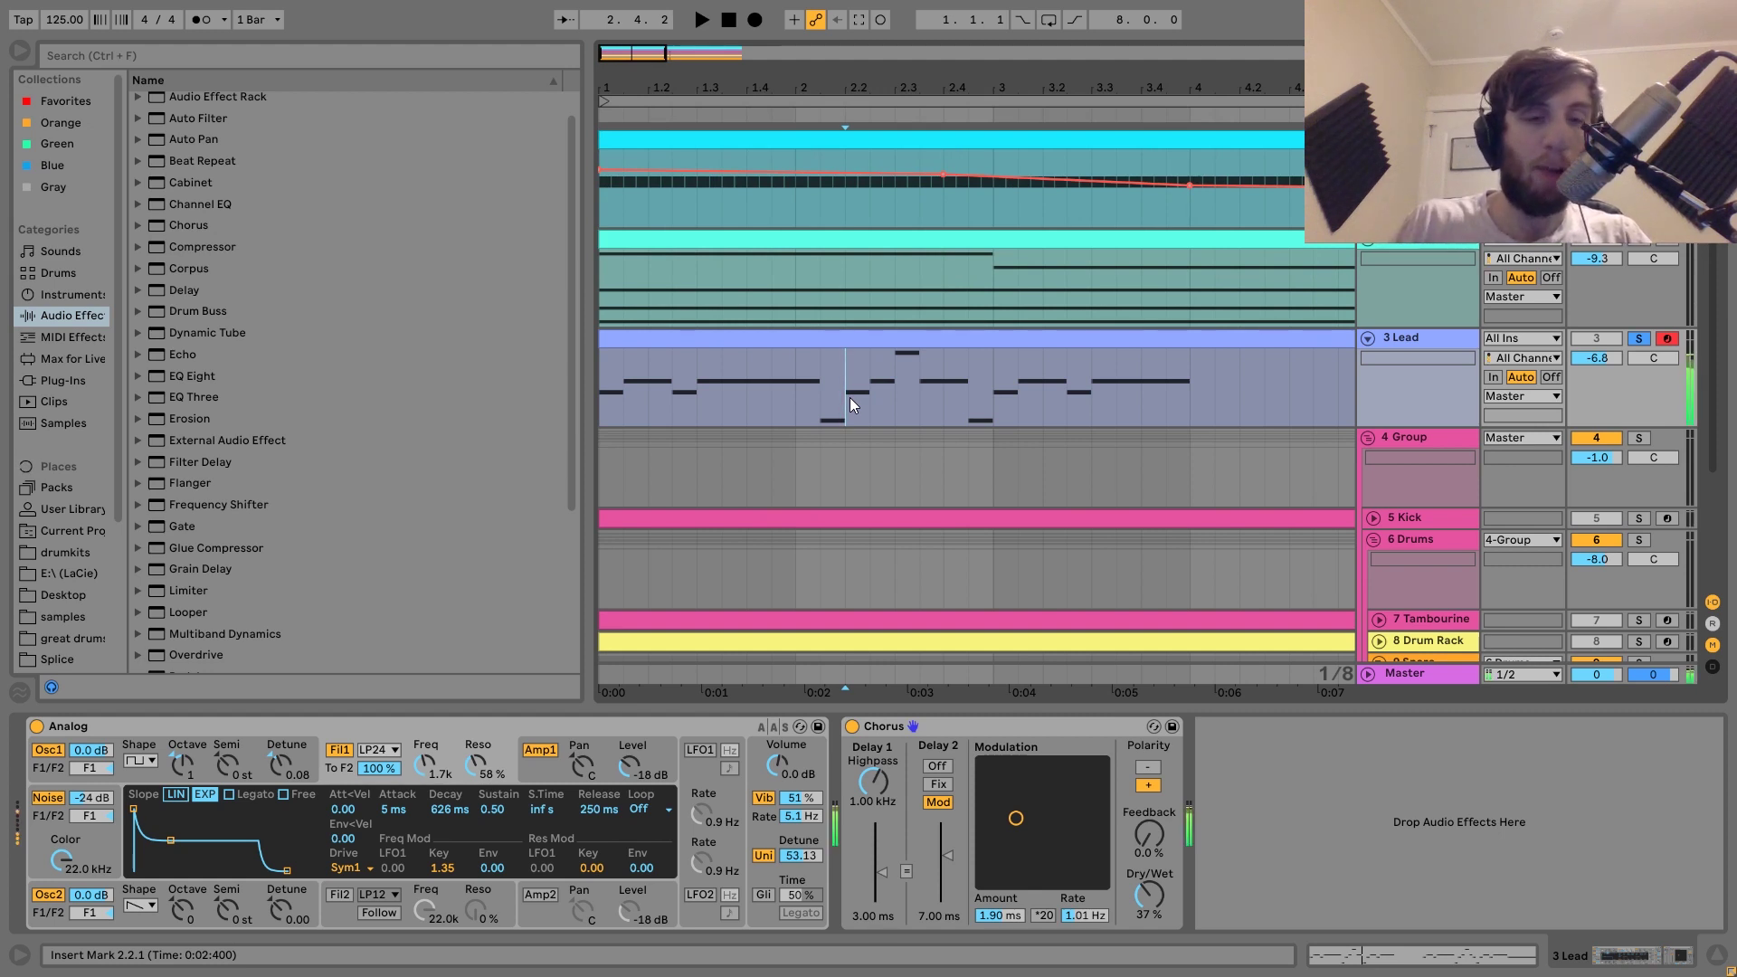
# - Play the lead from 2.2.1 into bar 3 with its filter 1 settings displayed
pyautogui.press('x')
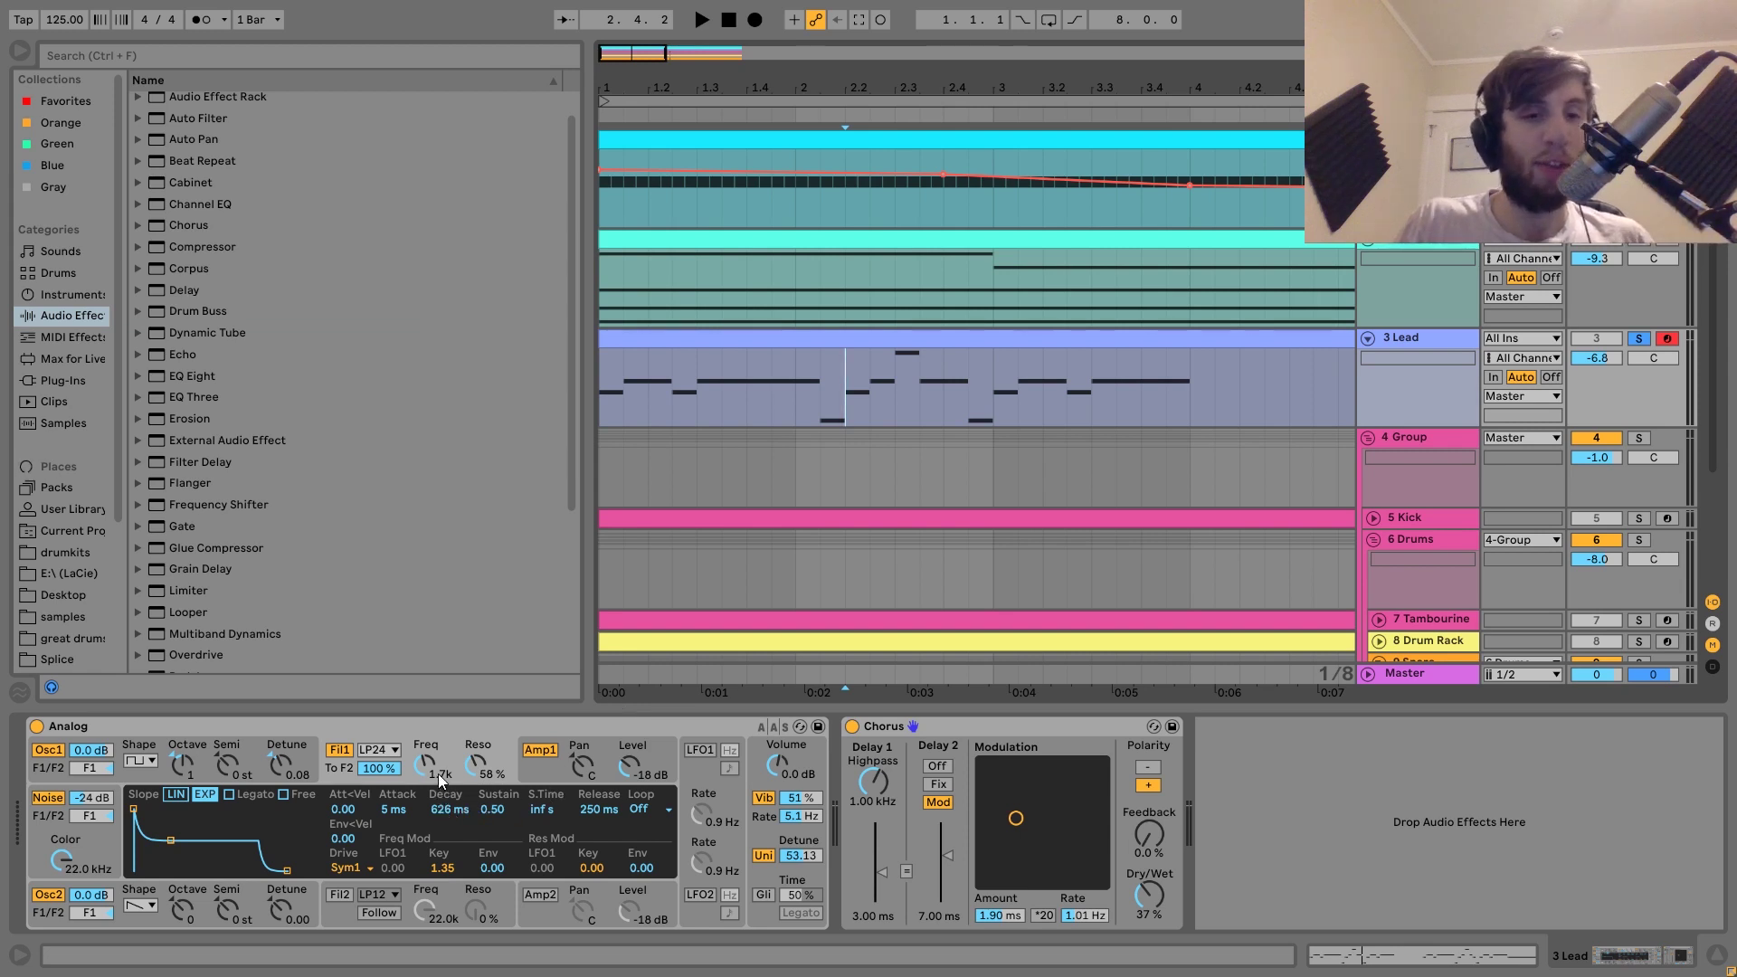
pyautogui.press('space')
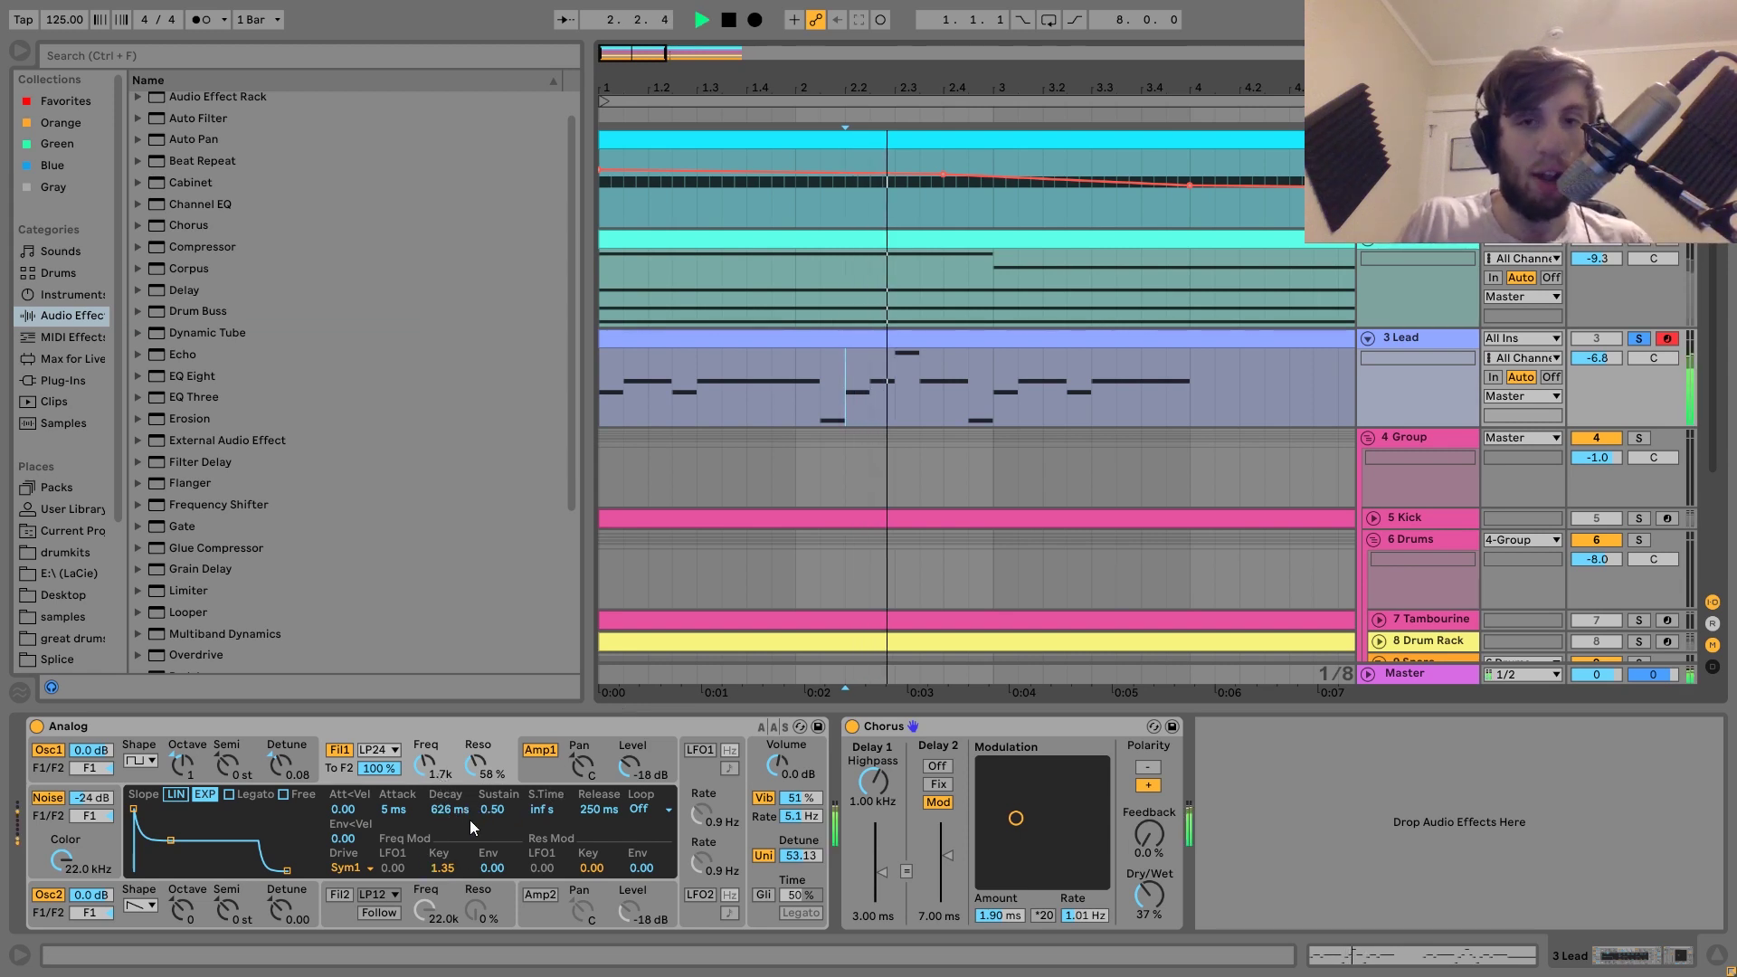
pyautogui.moveTo(832, 81); pyautogui.dragTo(693, 82)
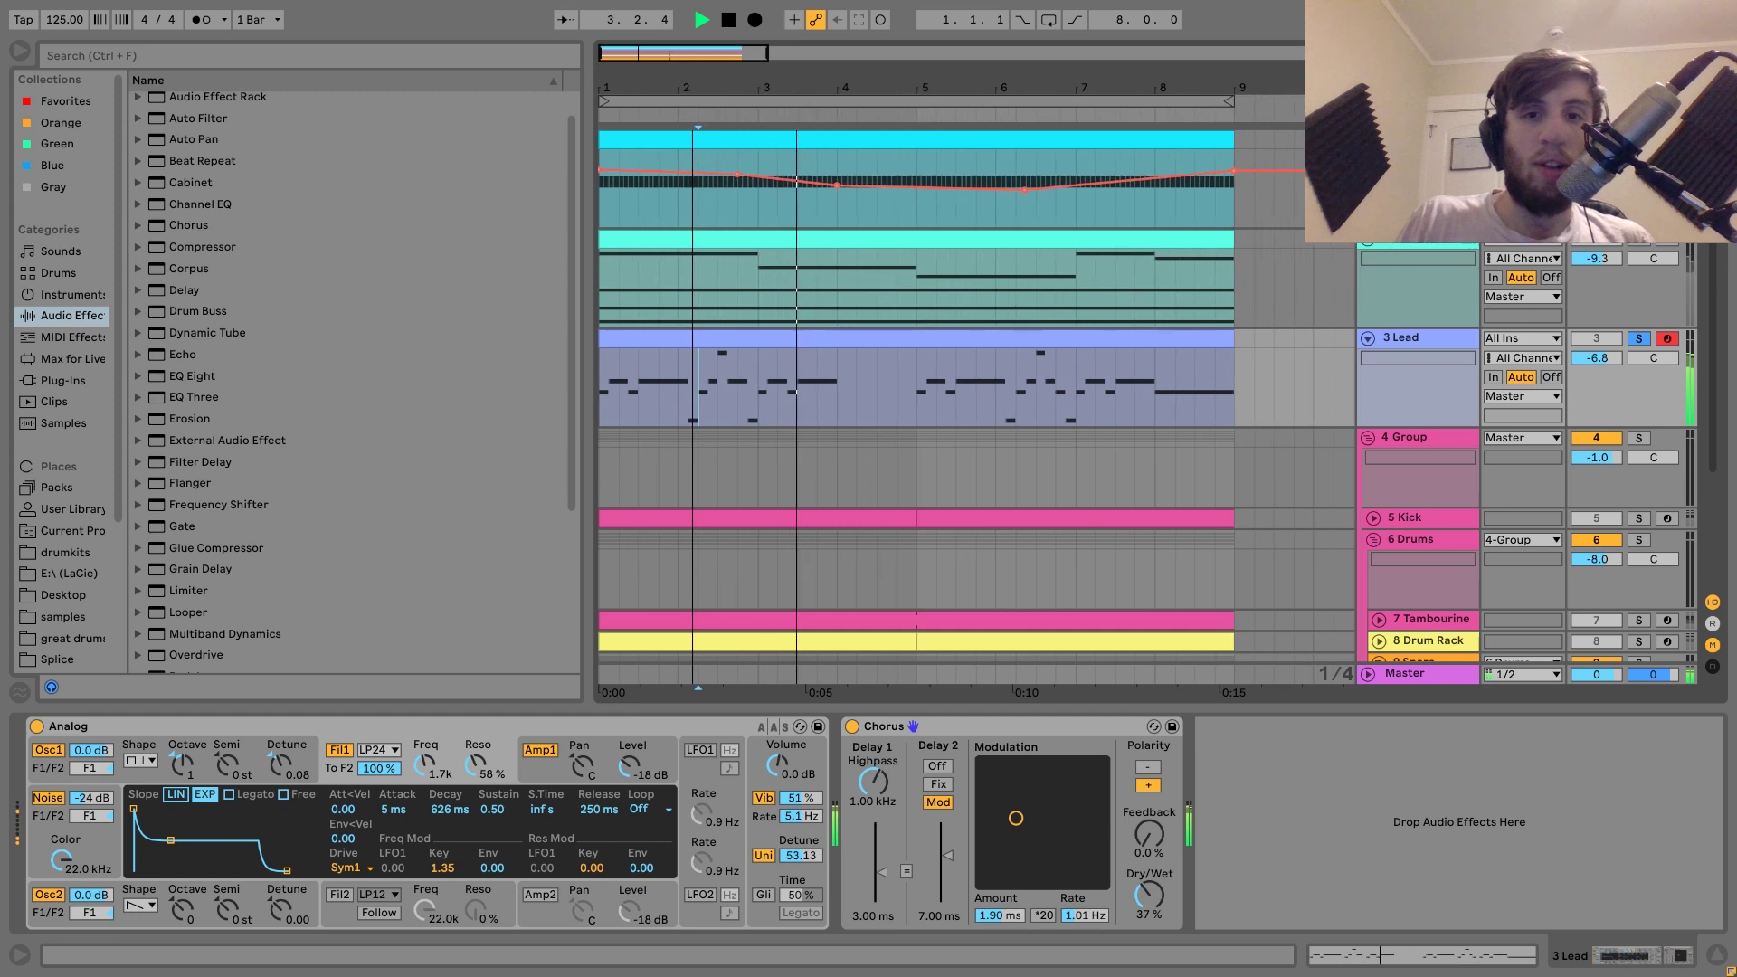
pyautogui.press('space')
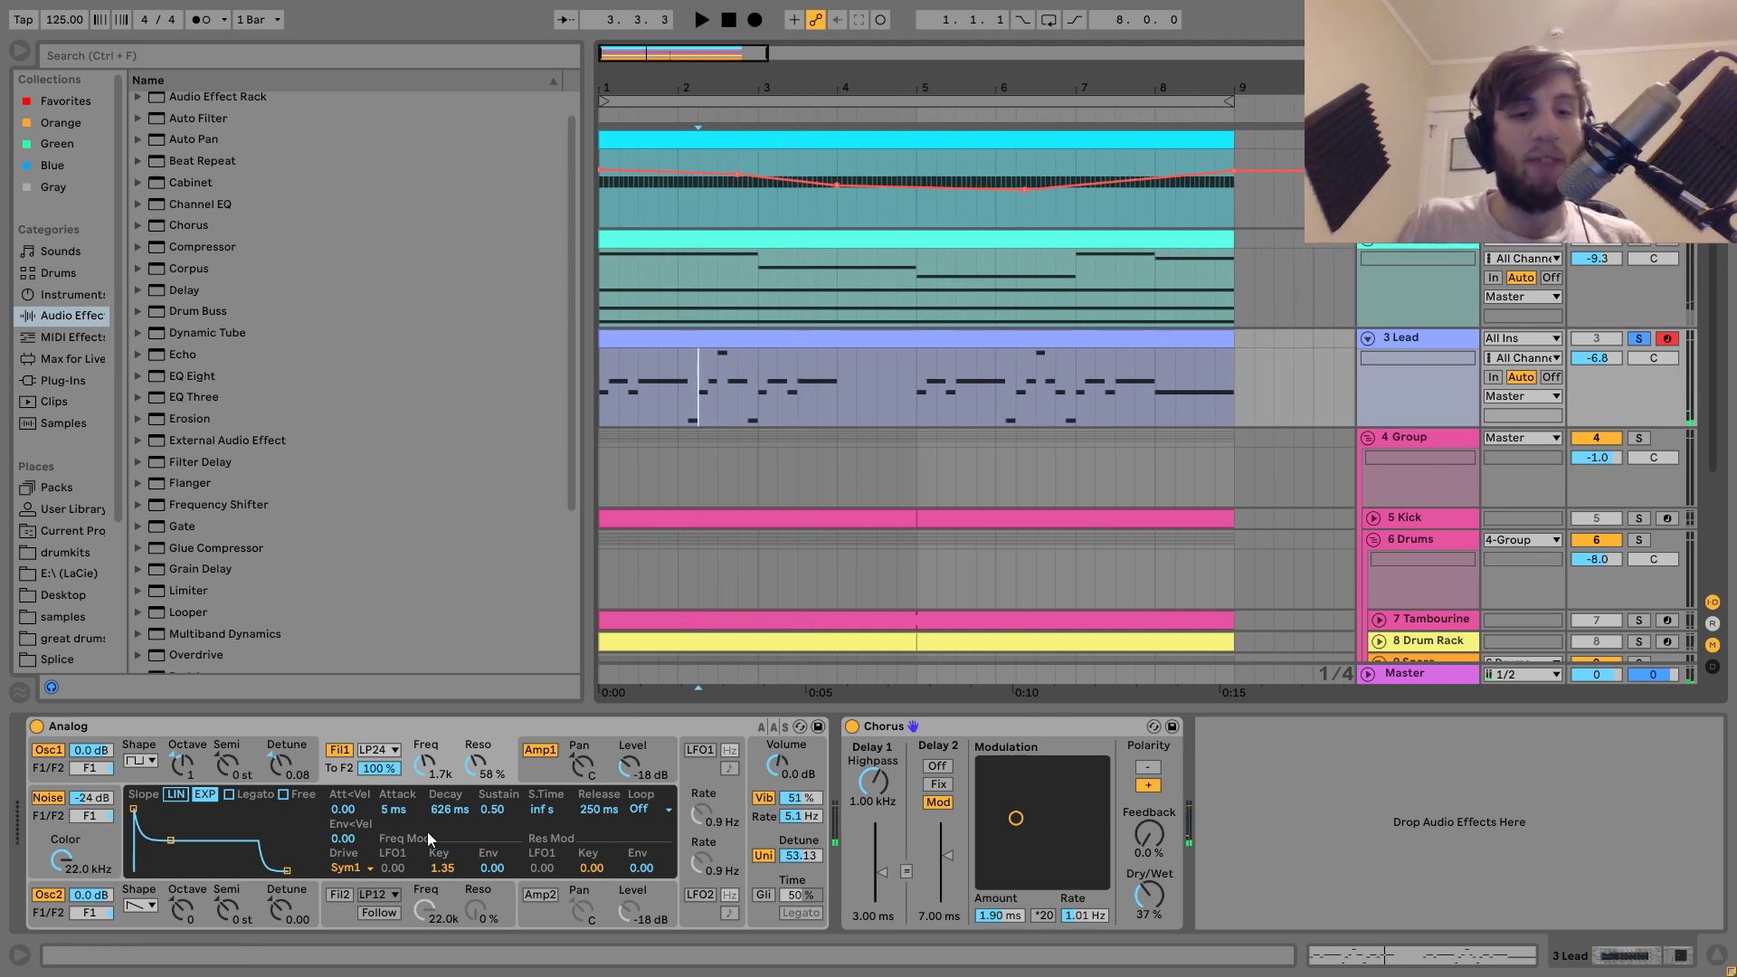
# - Compare the lead from 2.2.1 with its filter 1 frequency Key modulation at 0.00 and restored to 1.35
pyautogui.click(443, 867)
pyautogui.press('Delete')
pyautogui.press('space')
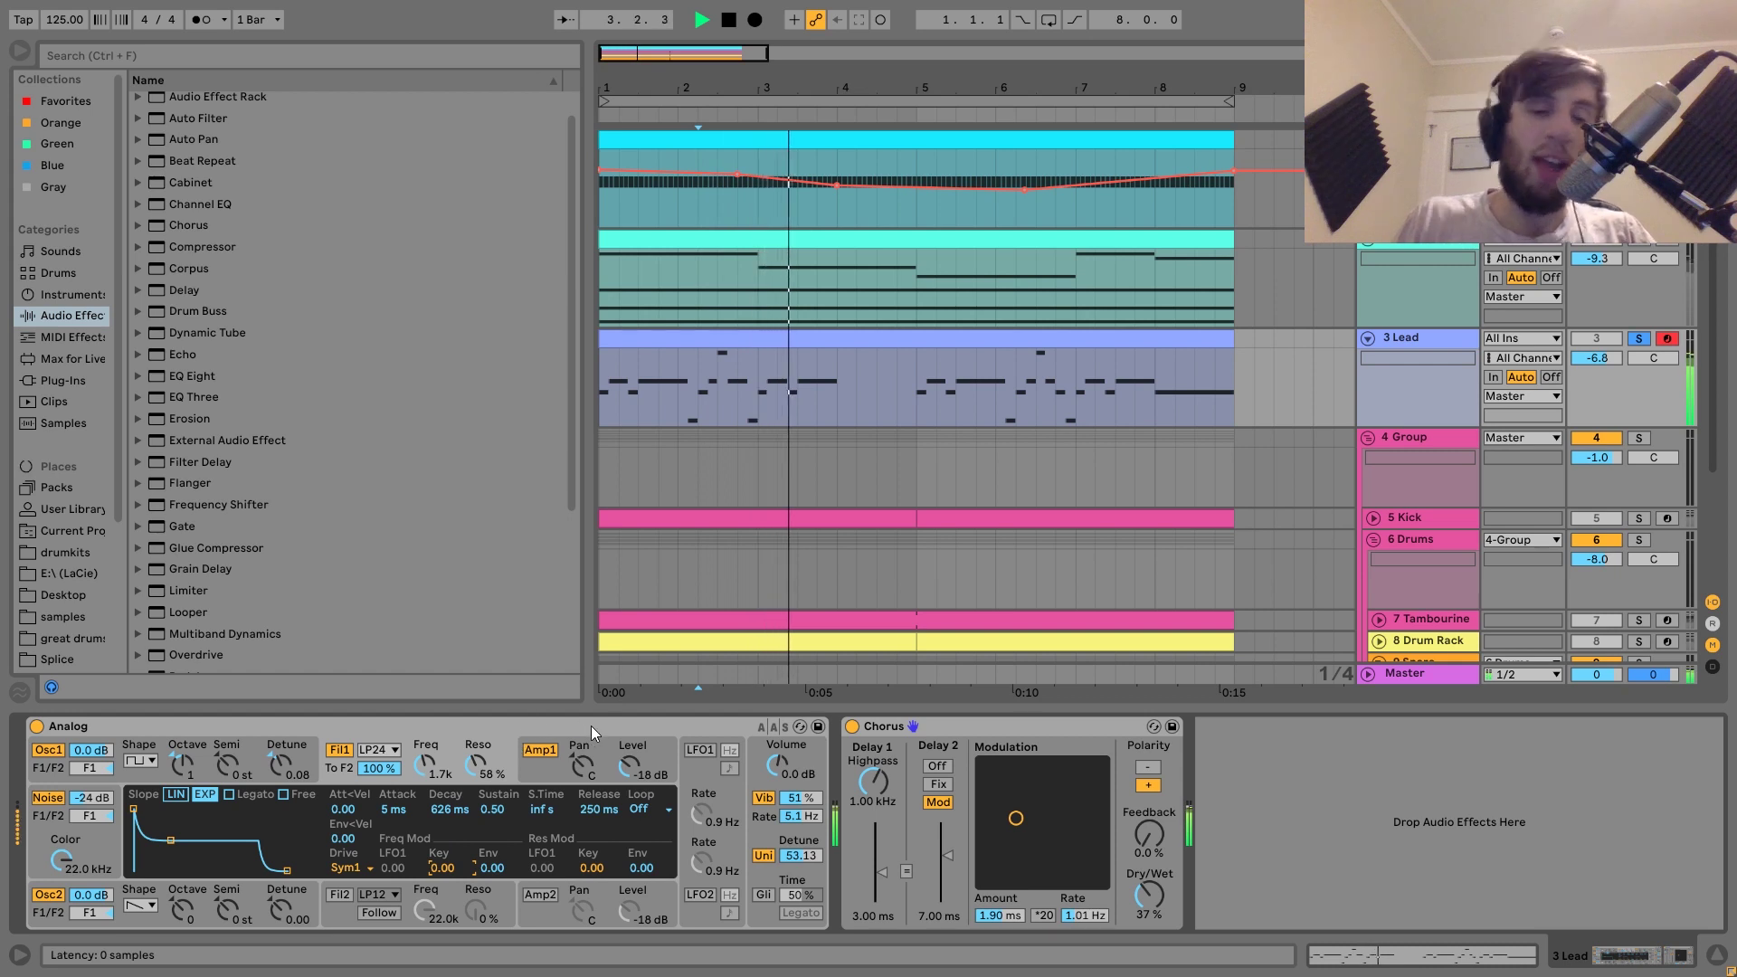
pyautogui.press('space')
pyautogui.press('space')
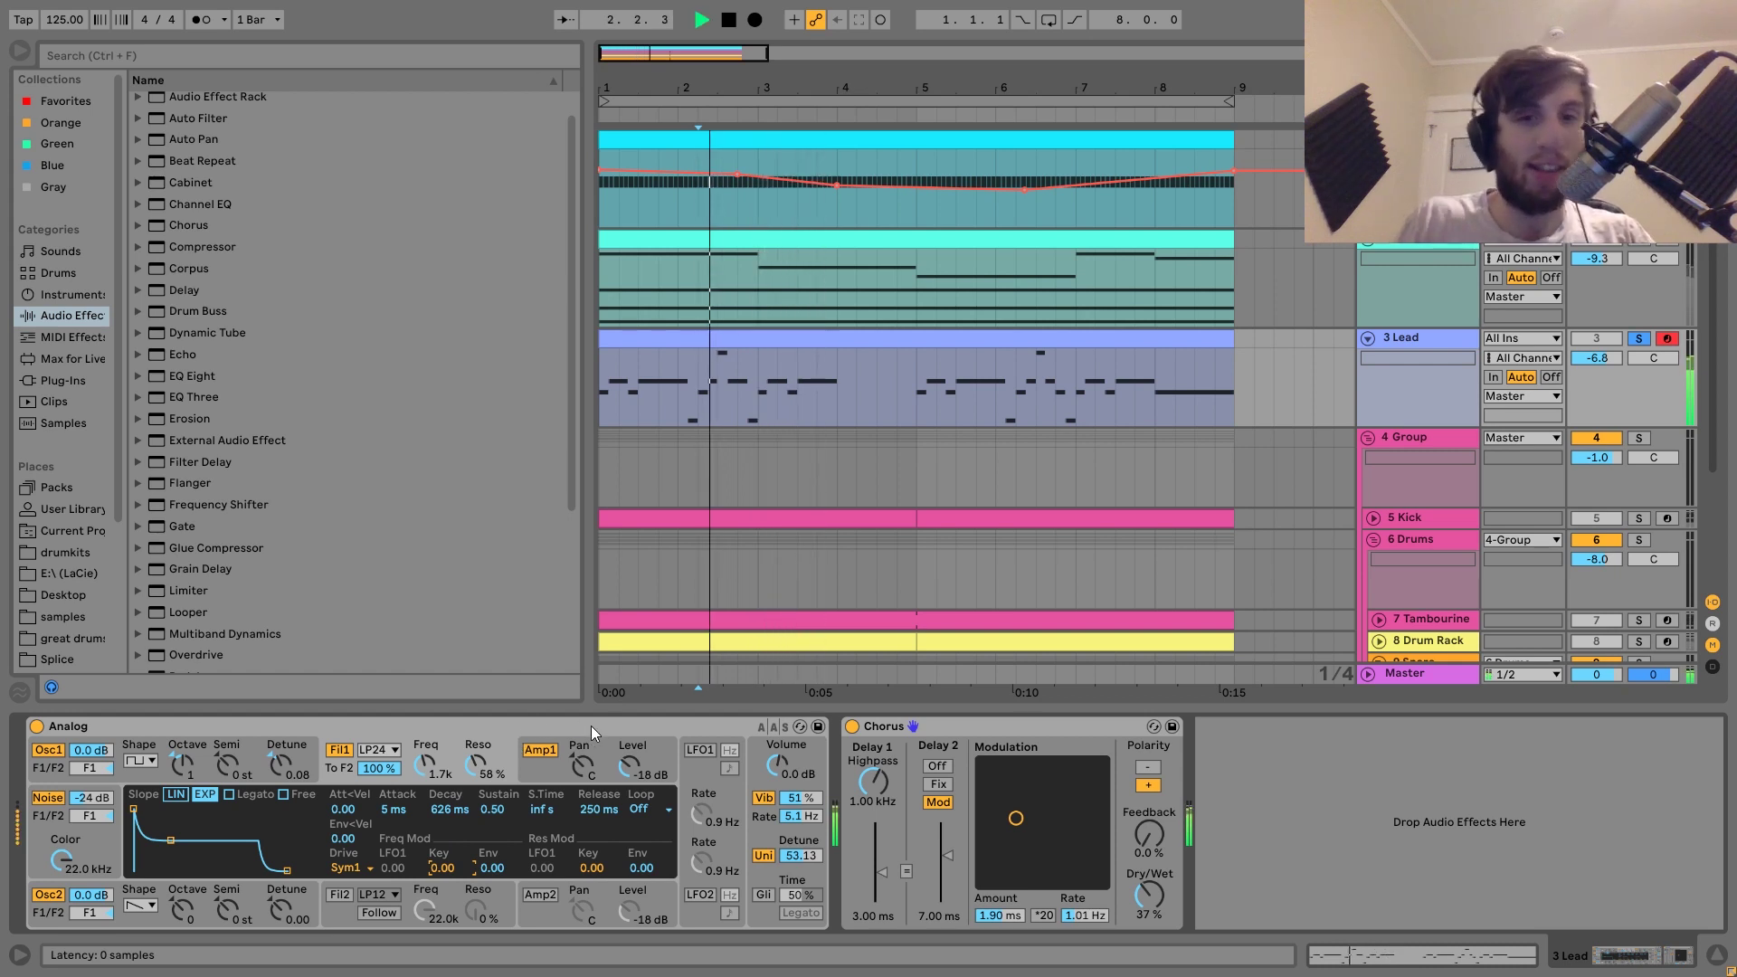
pyautogui.press('space')
pyautogui.press('space')
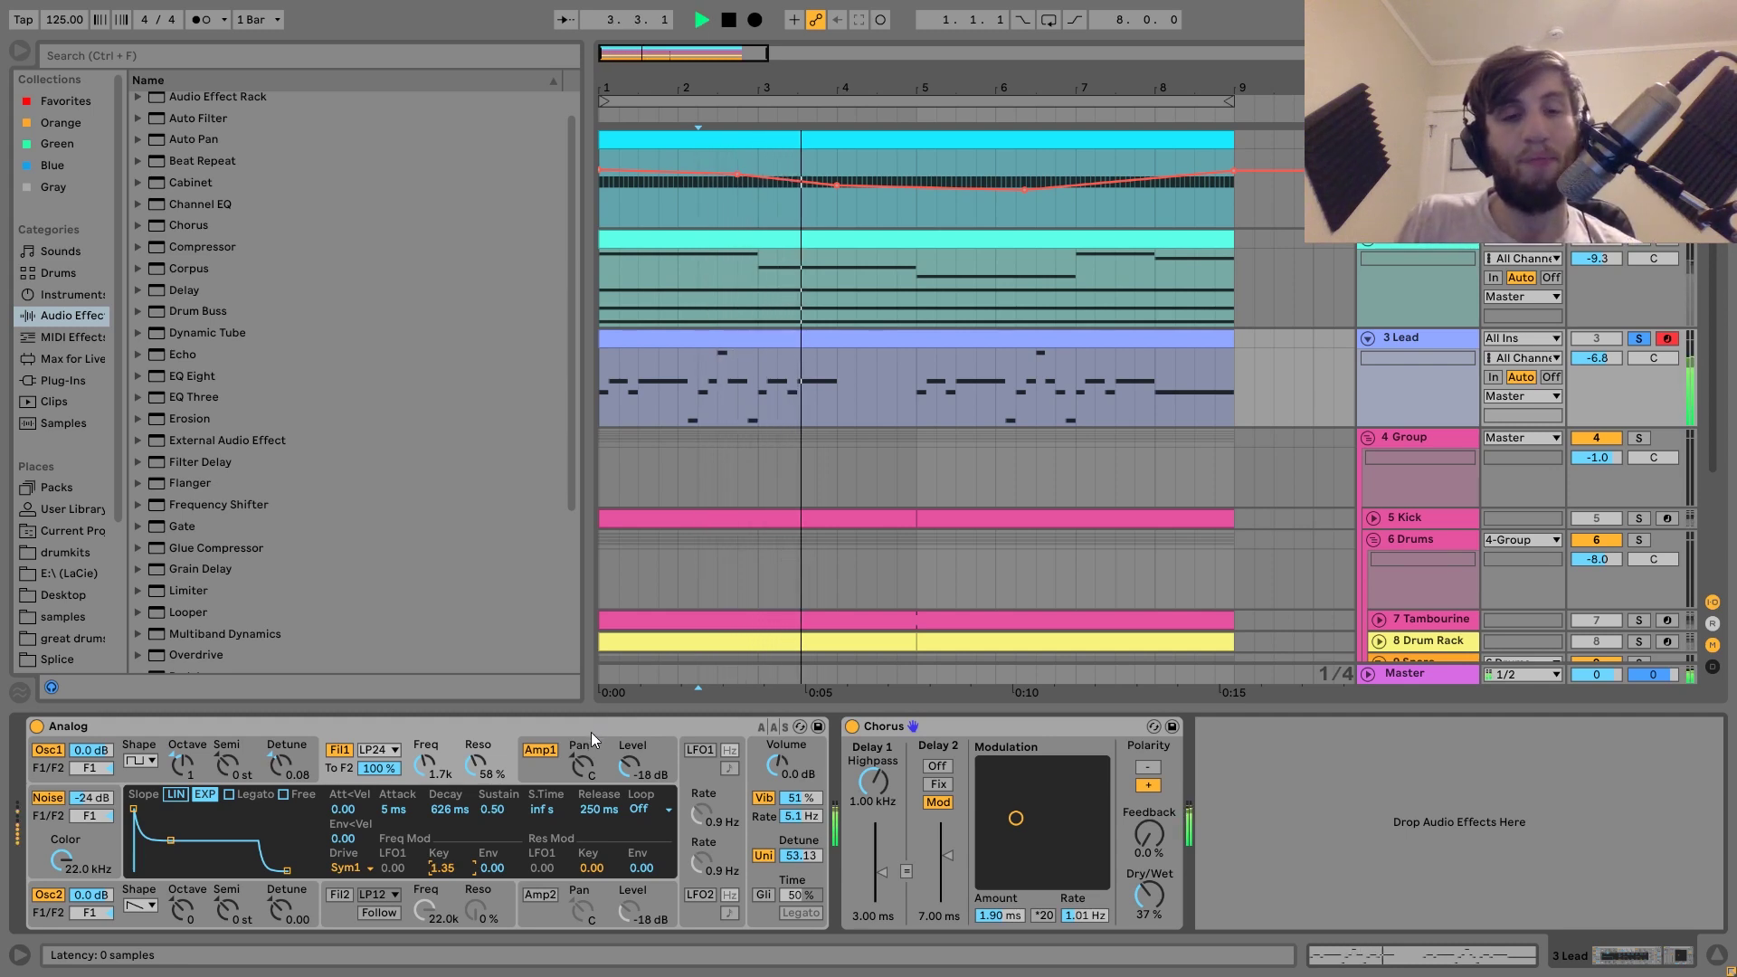
pyautogui.press('space')
# - Display the lead's Amp1 envelope, play the lead with Unison off, and re-enable Unison to compare the sound
pyautogui.click(547, 770)
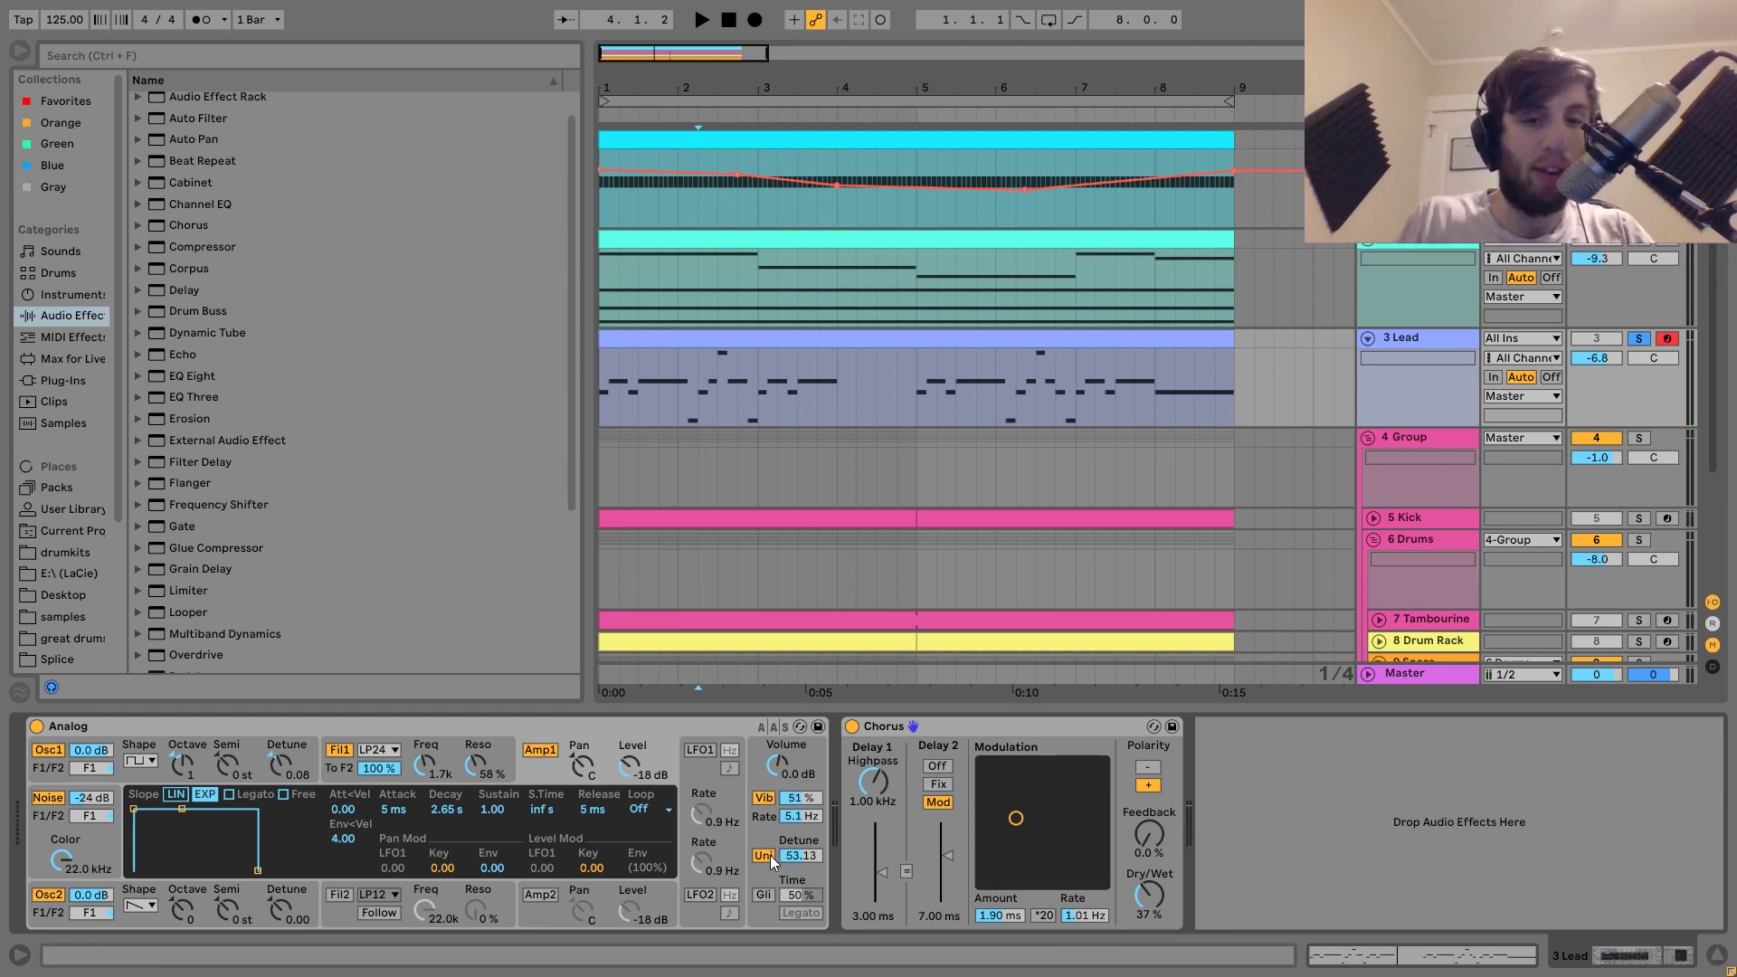
pyautogui.press('space')
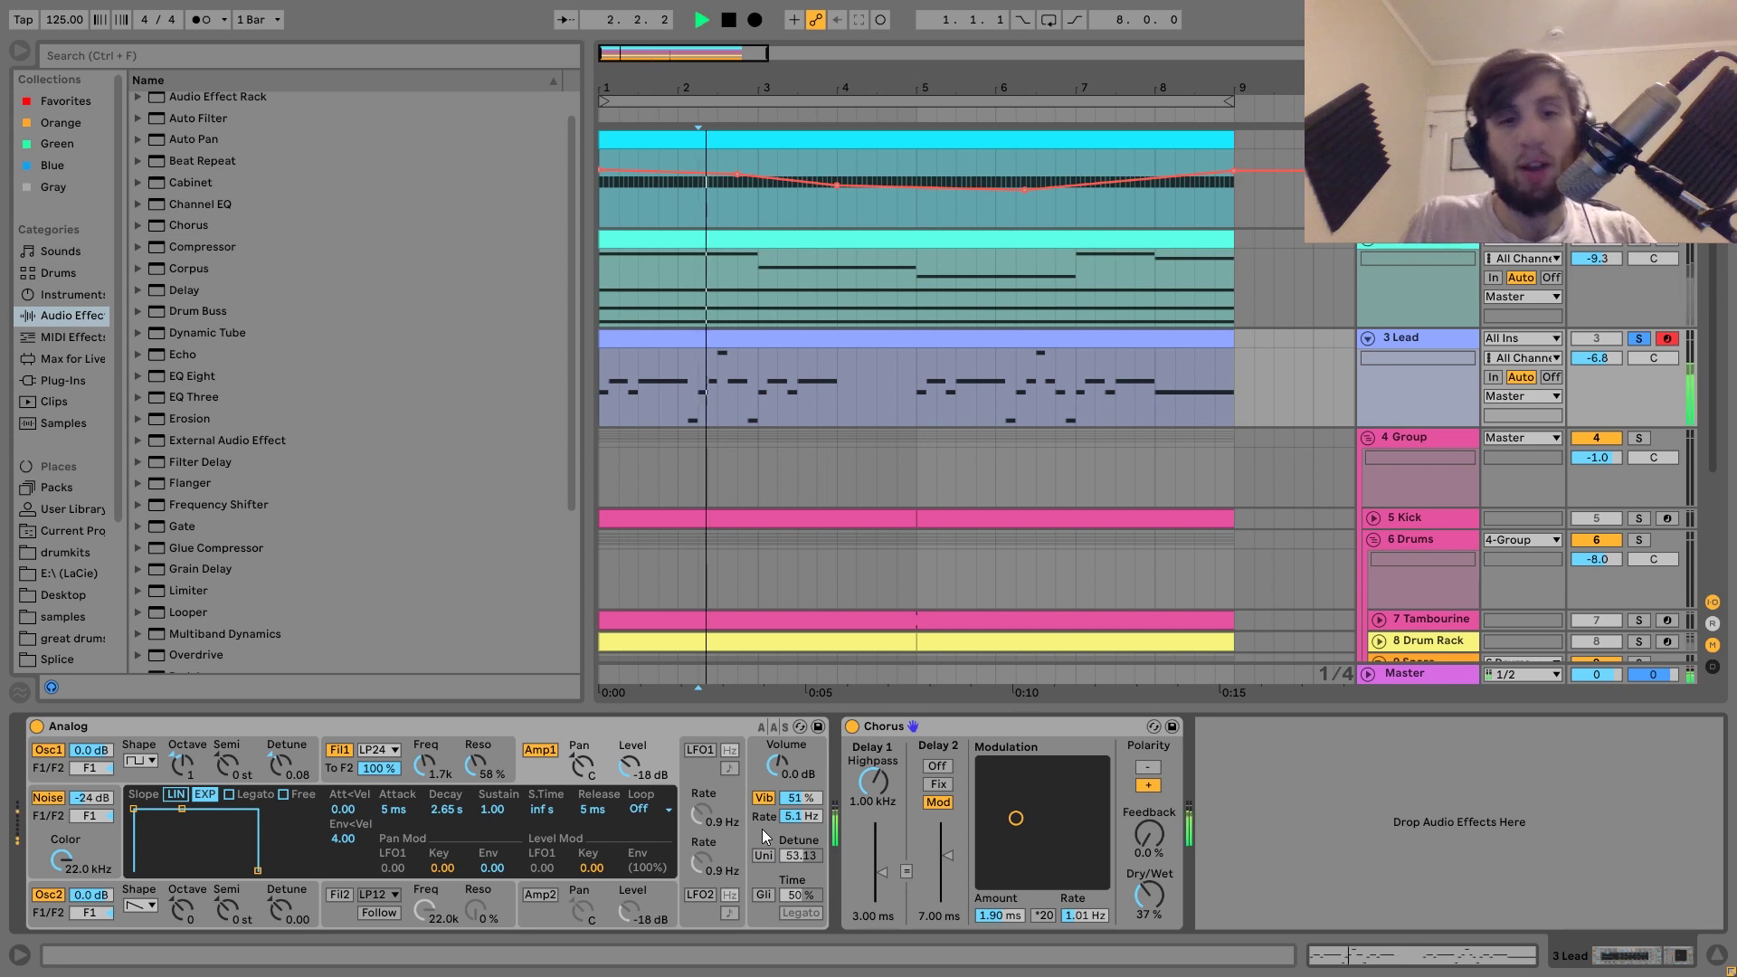
pyautogui.press('space')
pyautogui.press('space')
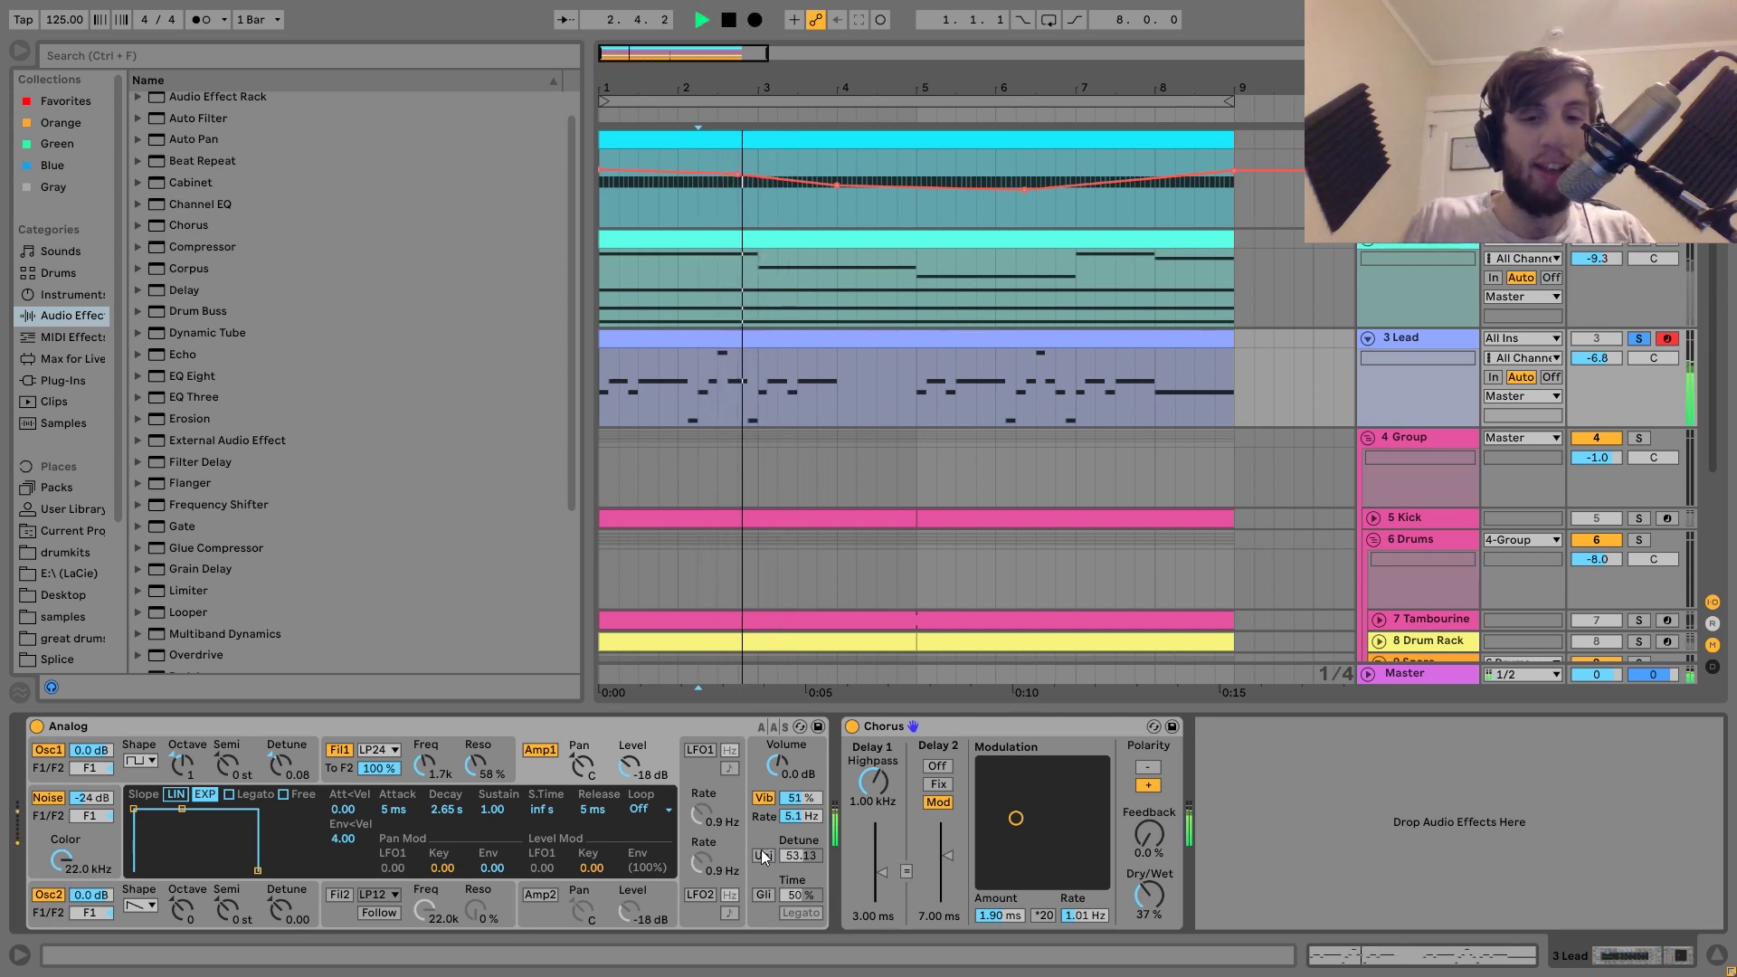
pyautogui.press('space')
pyautogui.click(763, 856)
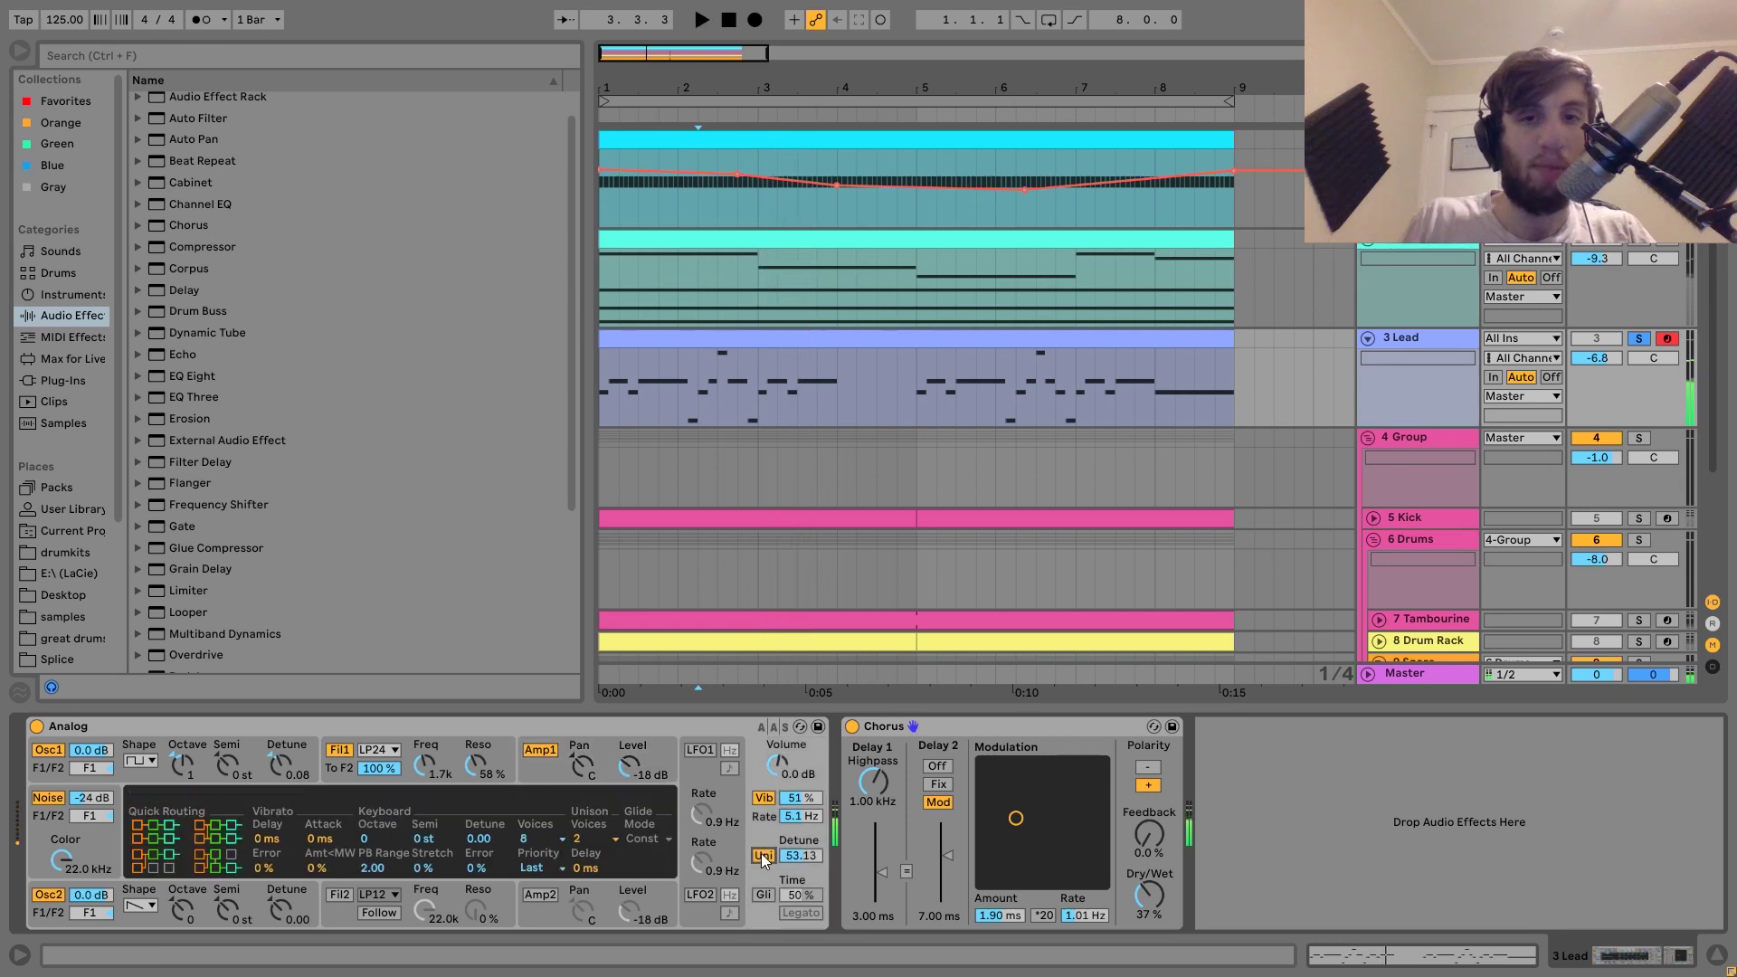
pyautogui.press('space')
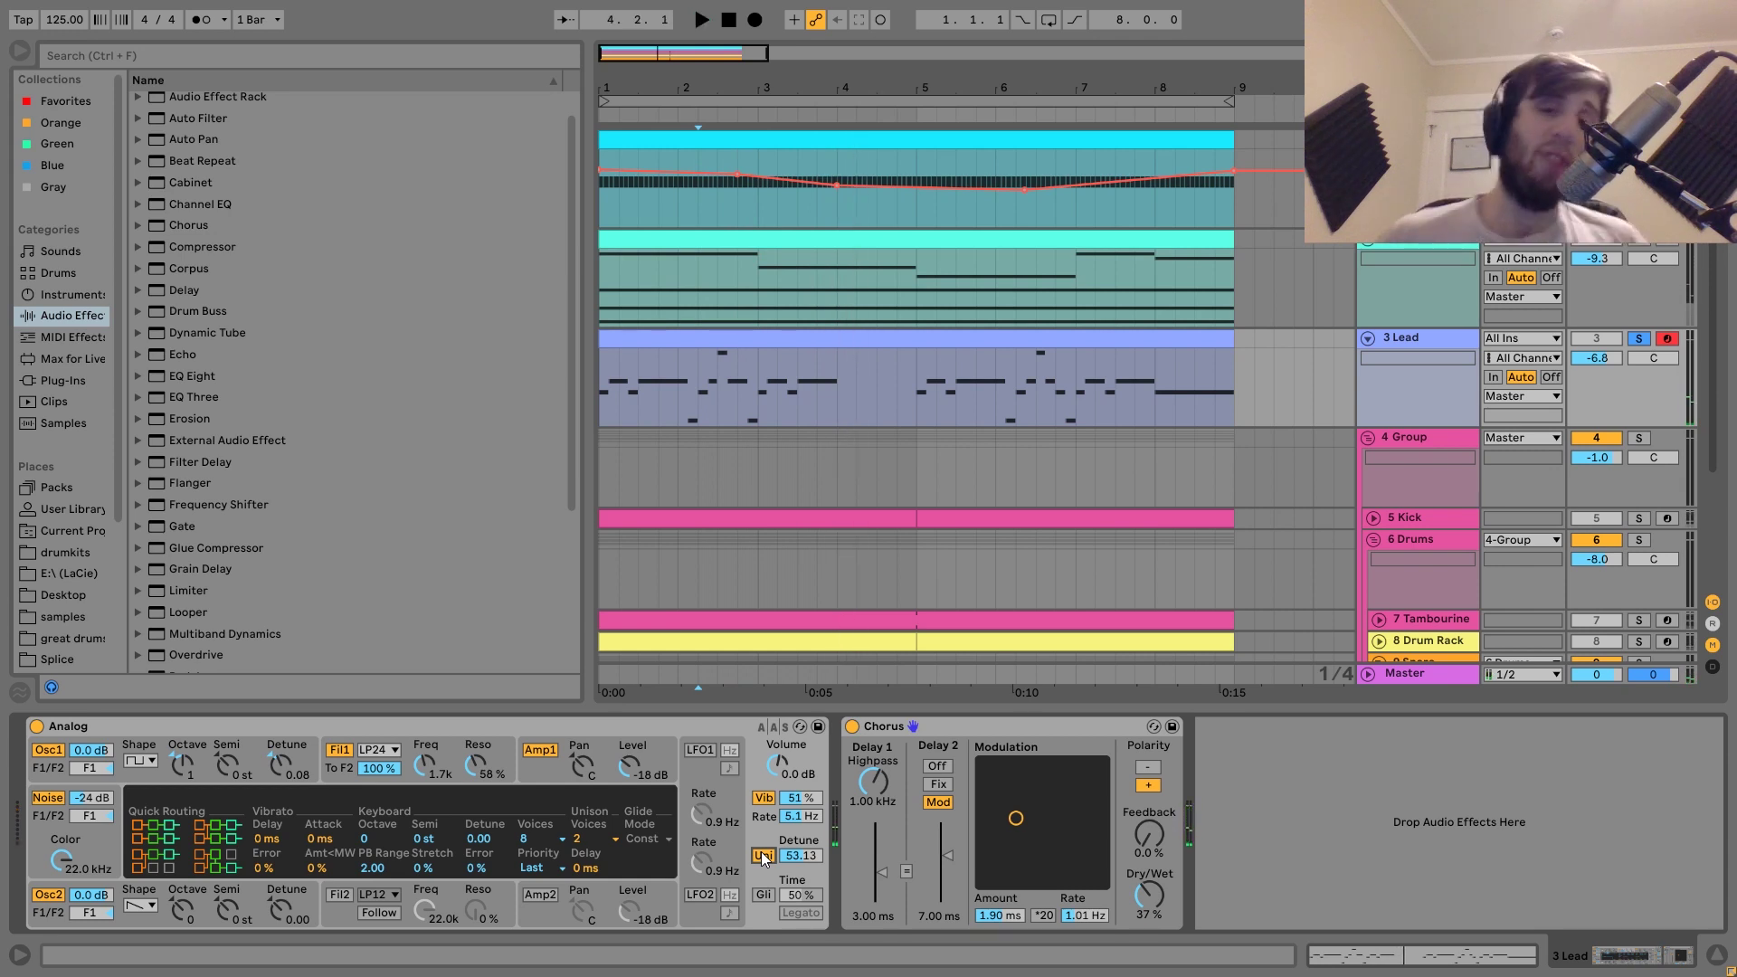
# - Play the lead again from 2.2.1 with Unison and Chorus enabled
pyautogui.press('space')
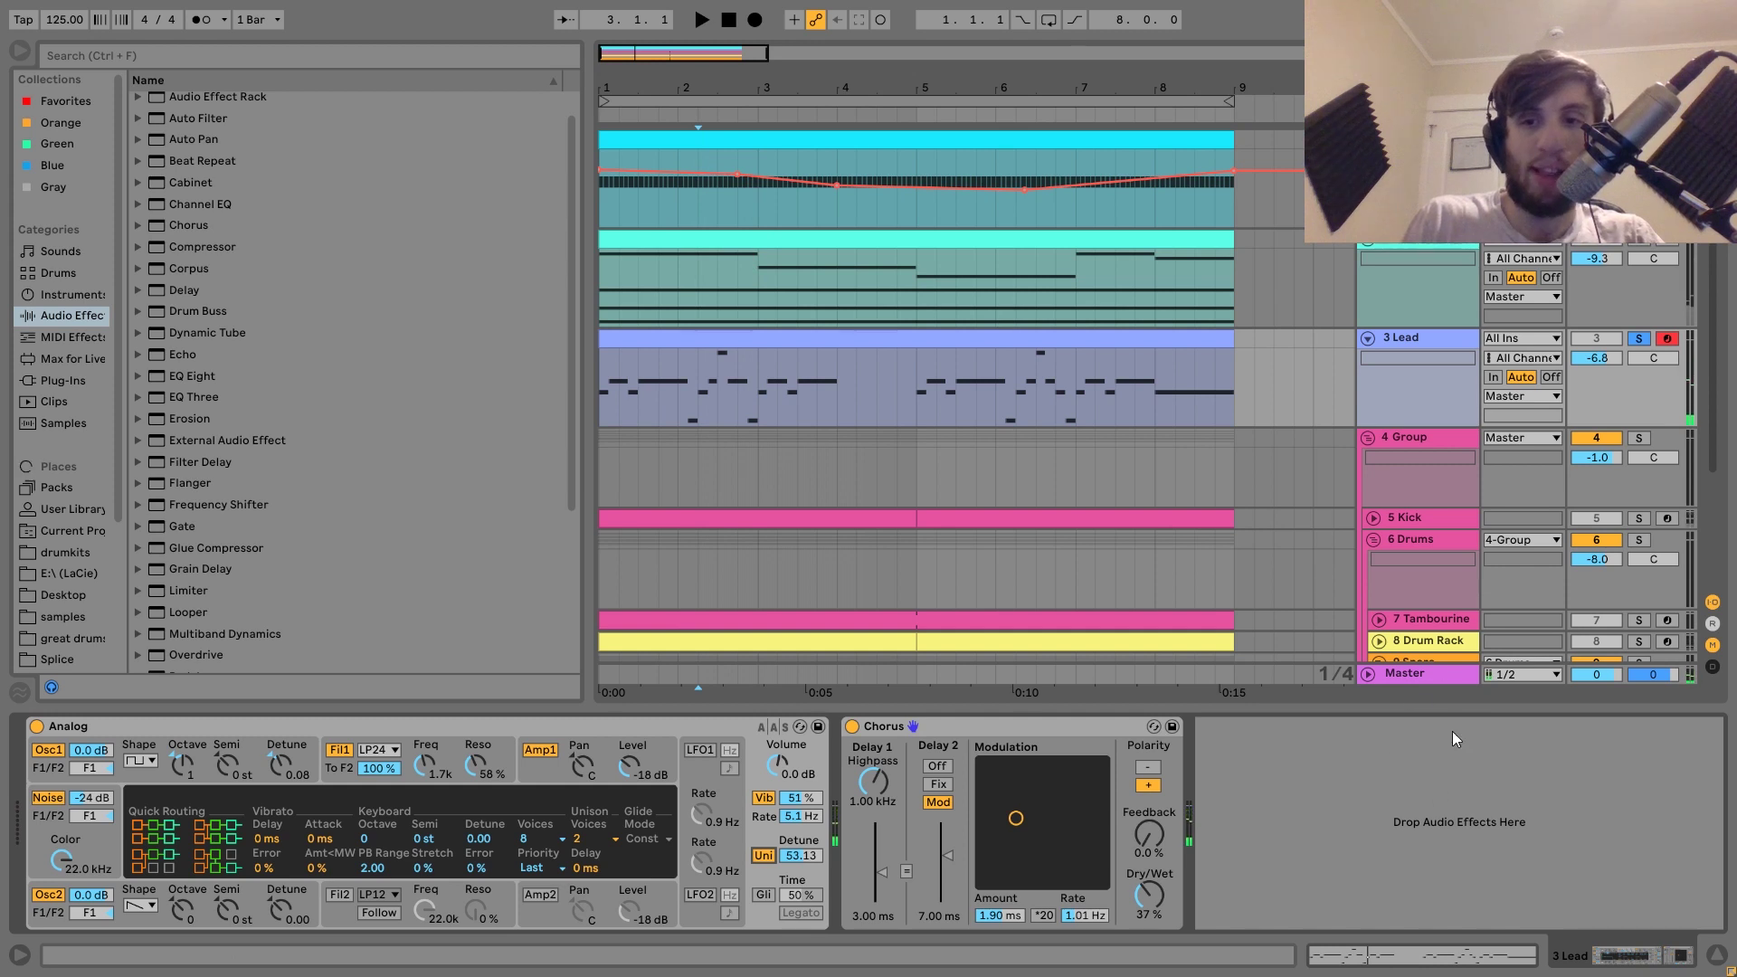
pyautogui.press('space')
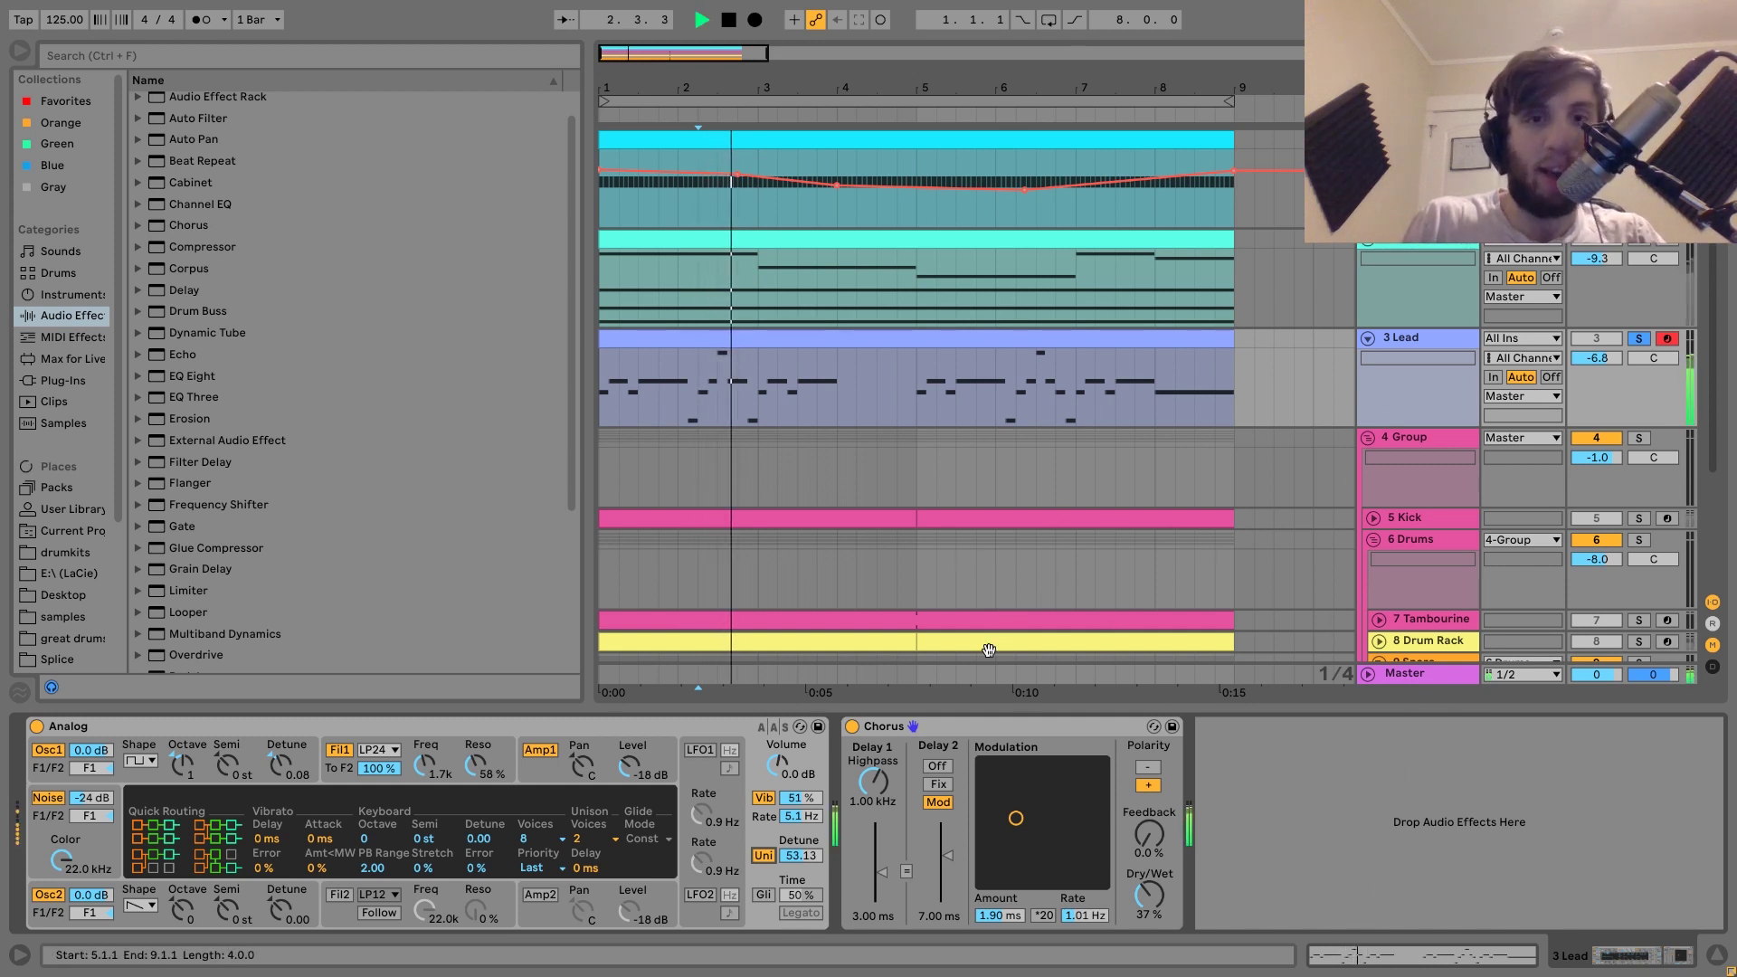
pyautogui.press('space')
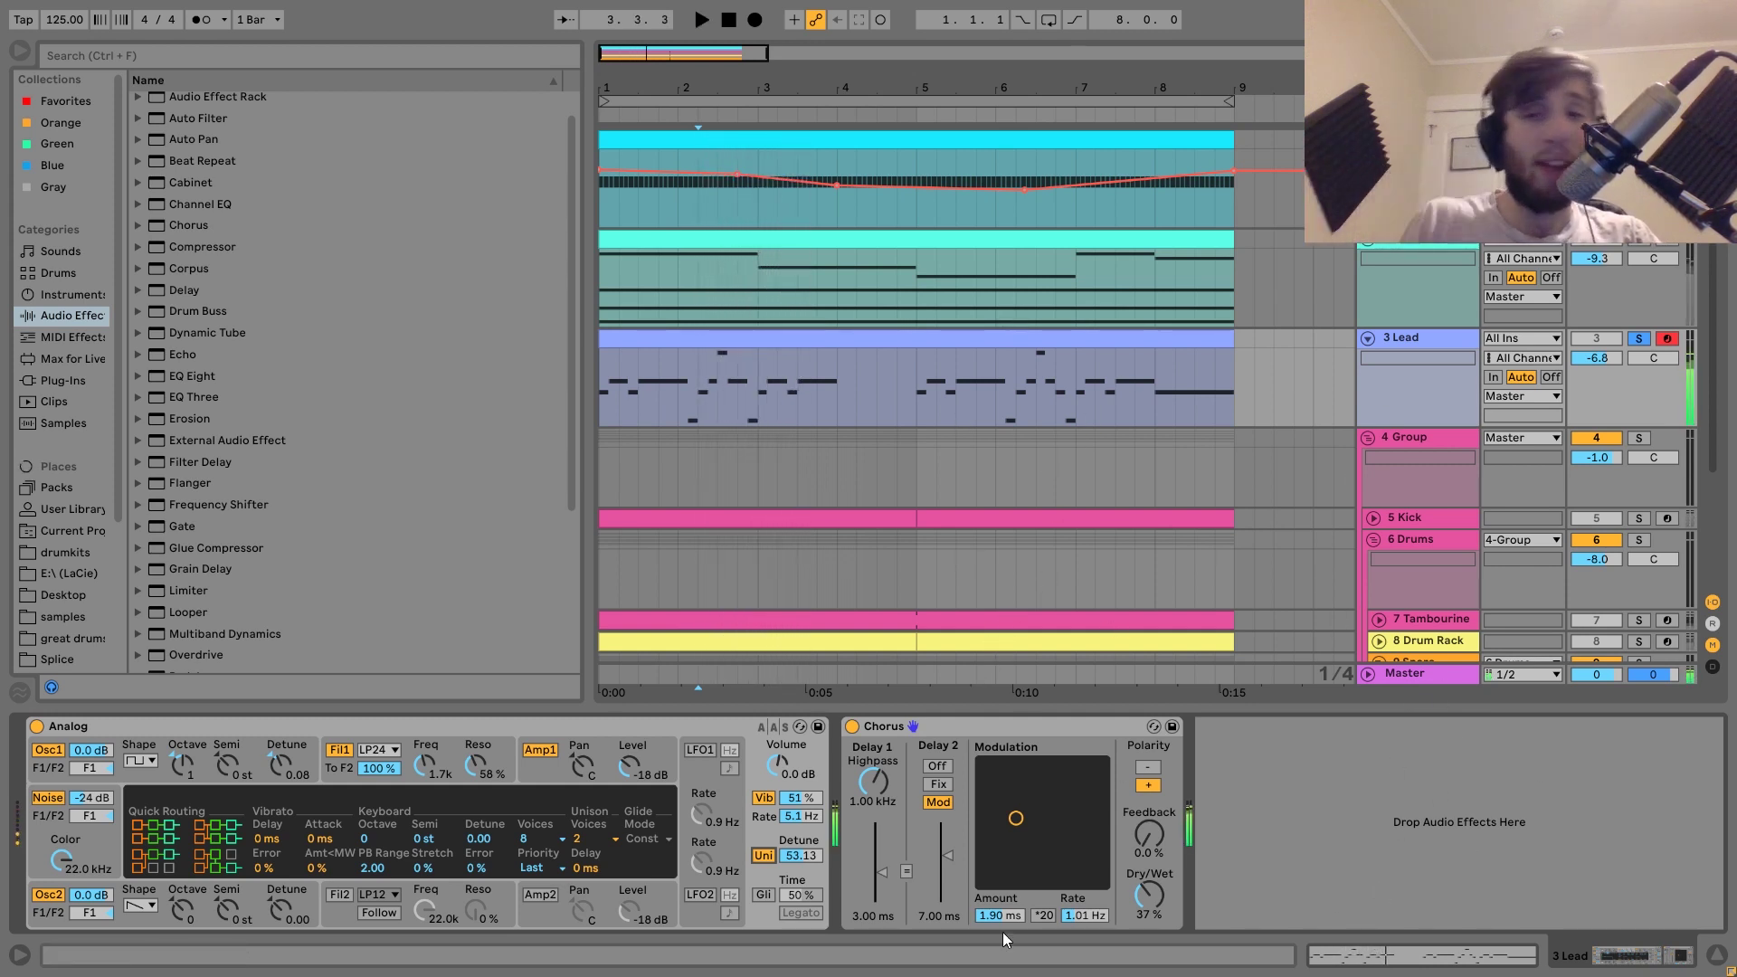
# - Expand the Kick track to show its notes and devices, solo it and play it
pyautogui.click(1426, 517)
pyautogui.press('u')
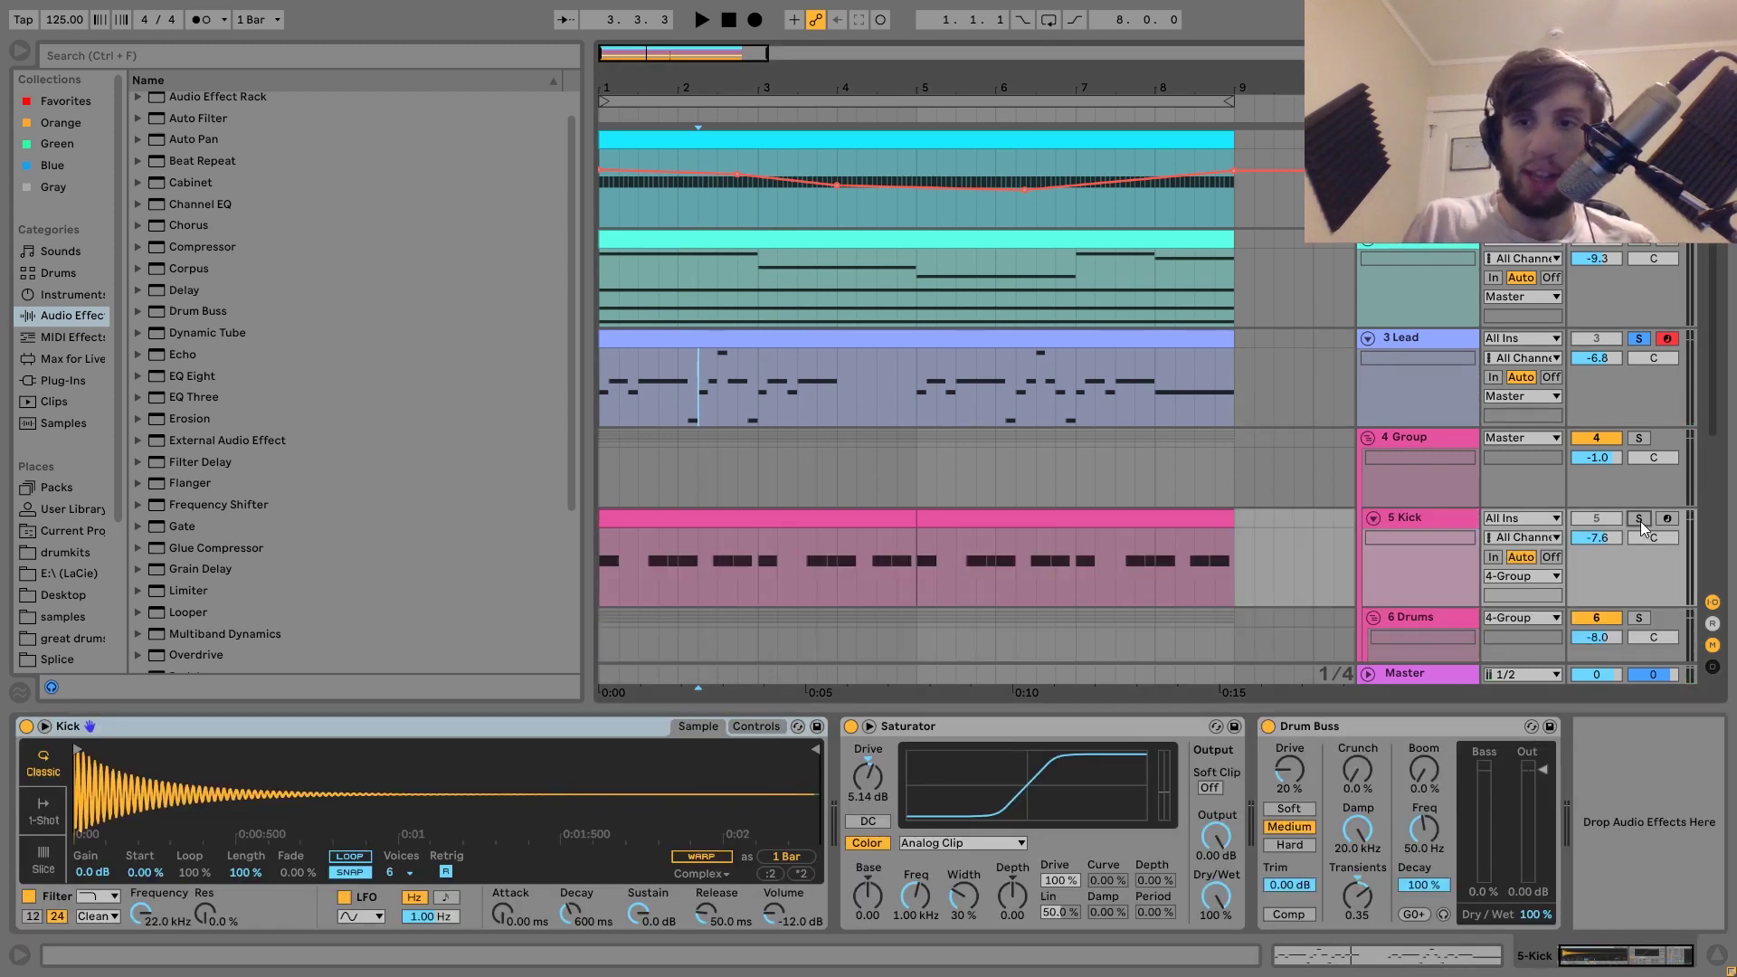
pyautogui.press('space')
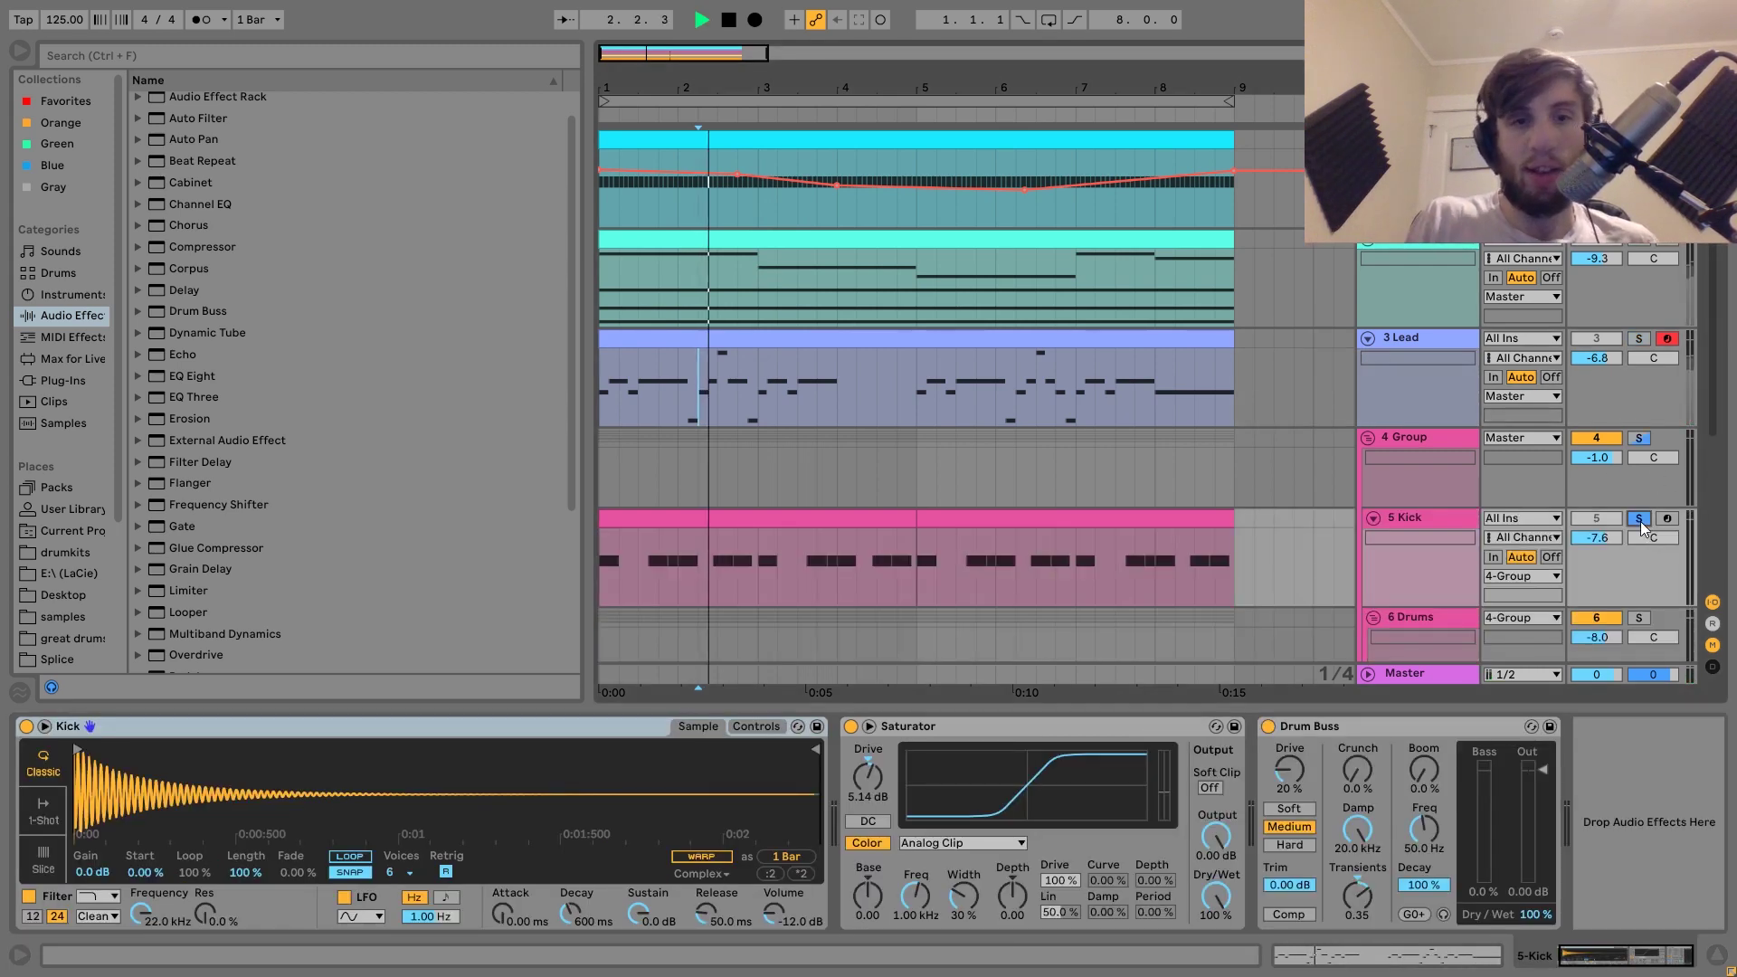
# - Select both Kick clips, loop them from 1.1.1 to 9.1.1, and play the soloed kick
pyautogui.click(846, 517)
pyautogui.keyDown('shift'); pyautogui.click(1010, 516); pyautogui.keyUp('shift')
pyautogui.hotkey('ctrl', 'l')
pyautogui.scroll(-5, 1013, 520)
pyautogui.press('space')
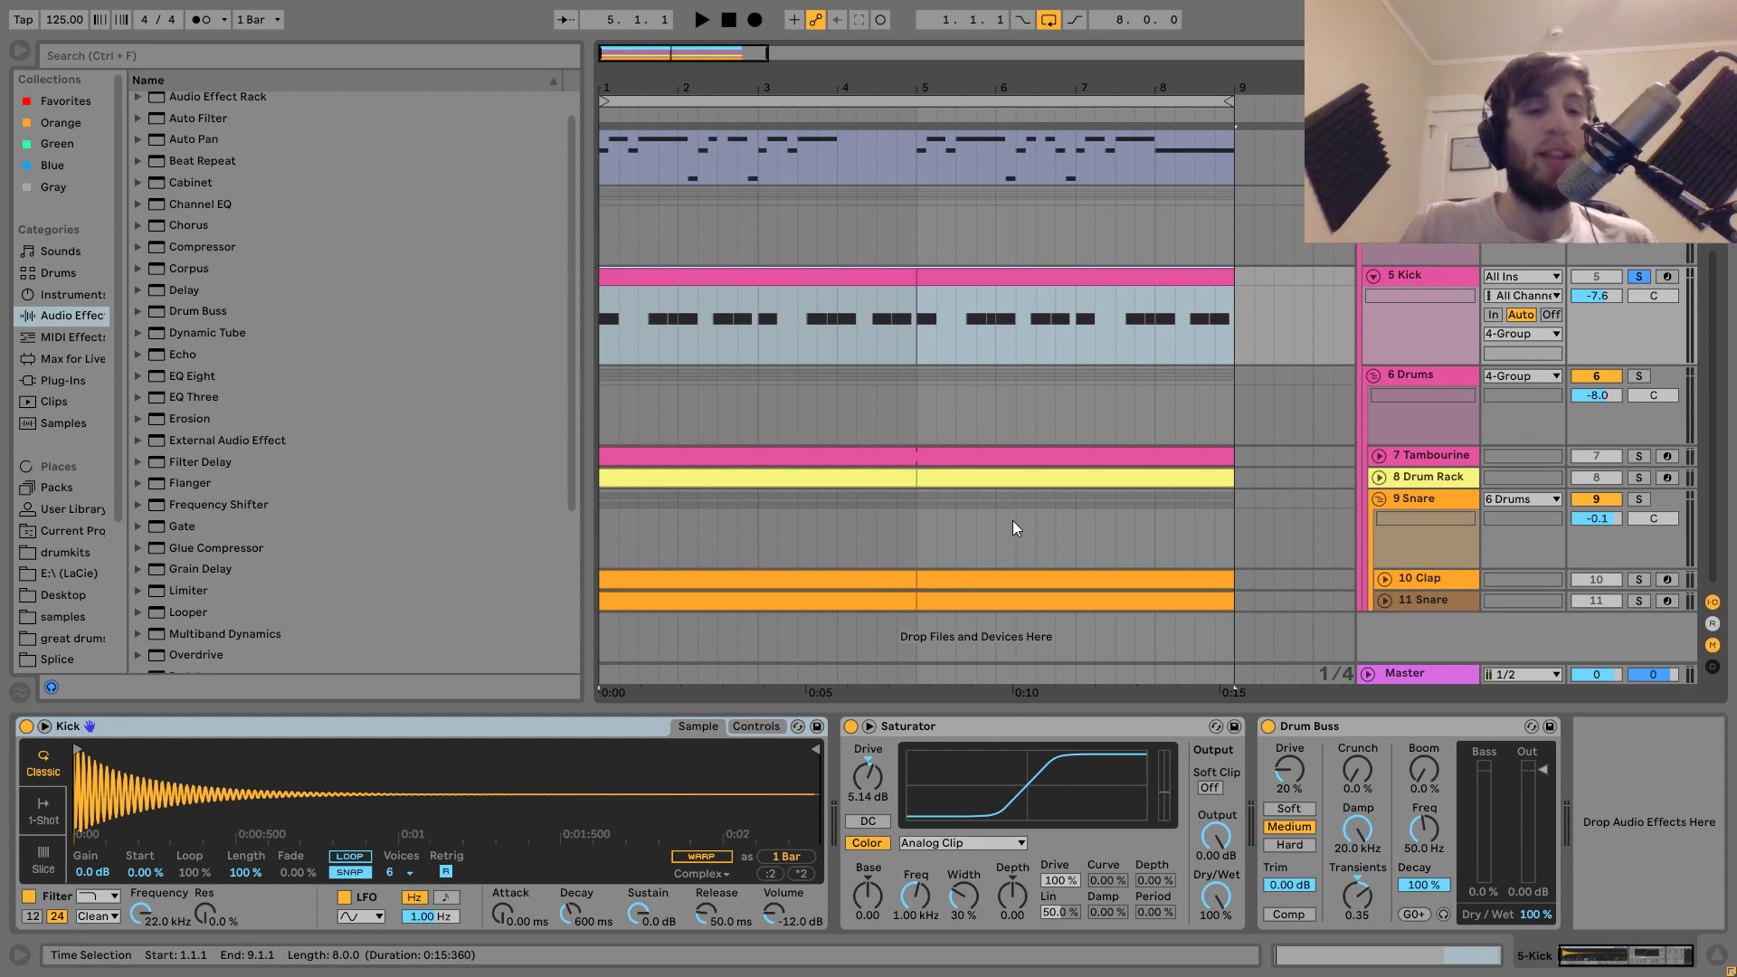
pyautogui.press('space')
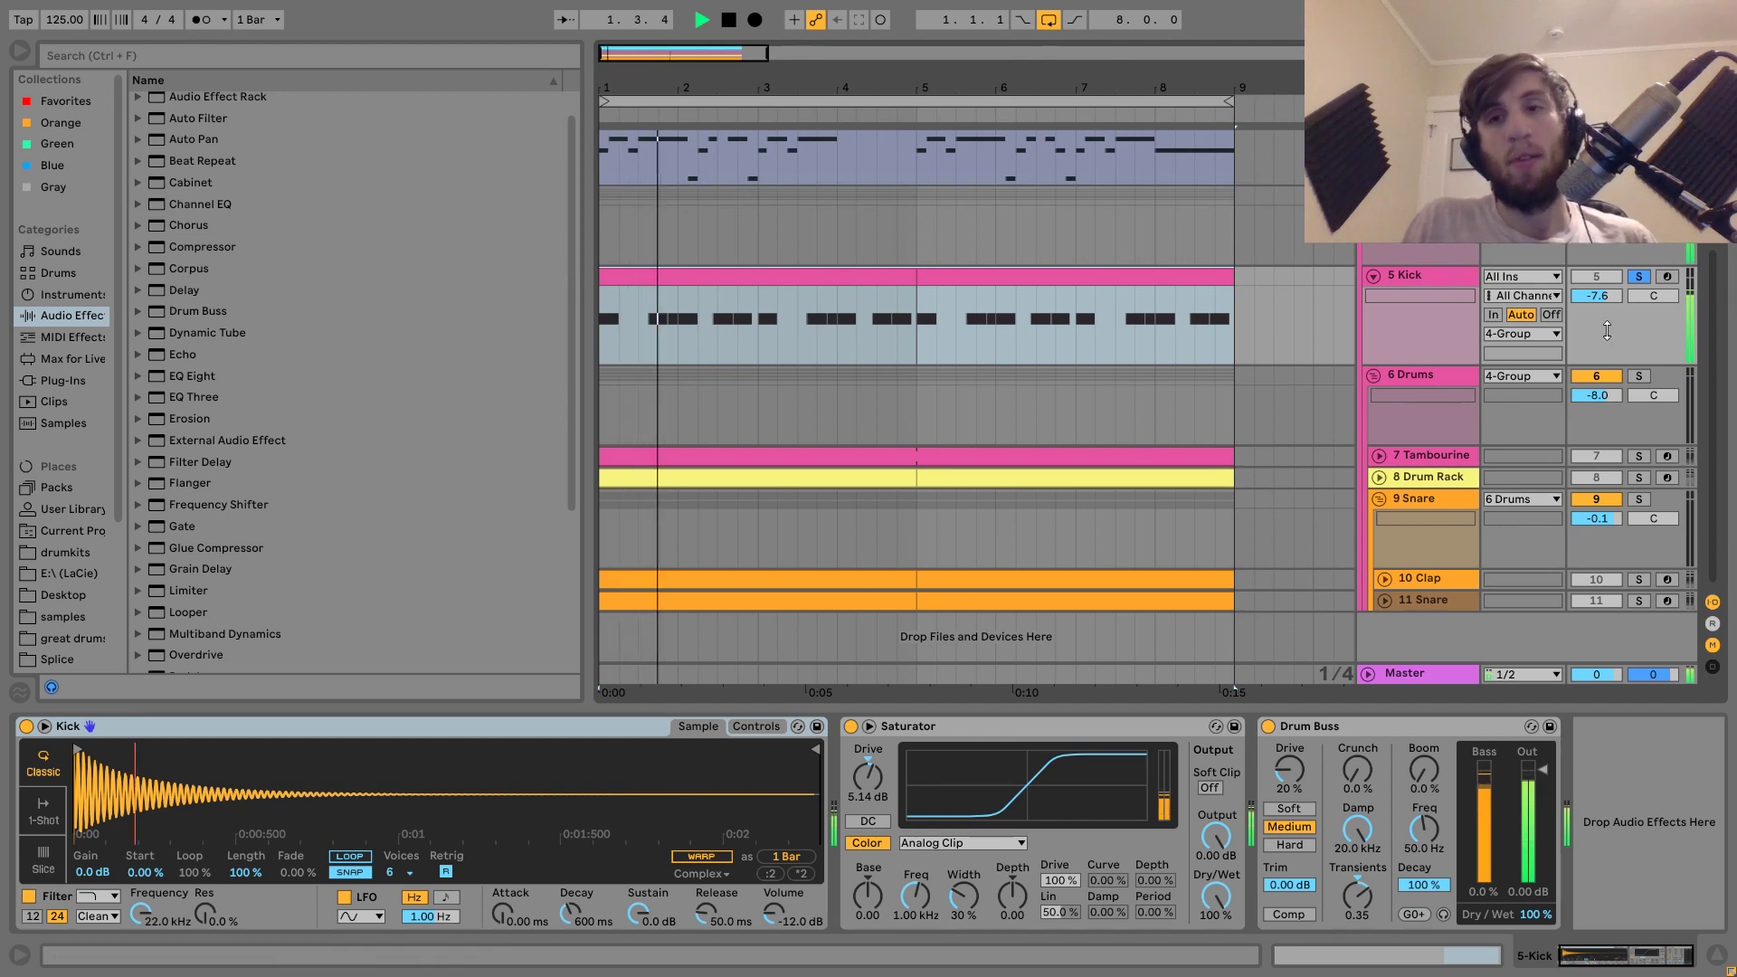
# - Unsolo the Kick to hear it in the full mix, then solo it again and replay it
pyautogui.scroll(5, 1597, 342)
pyautogui.scroll(1, 1597, 341)
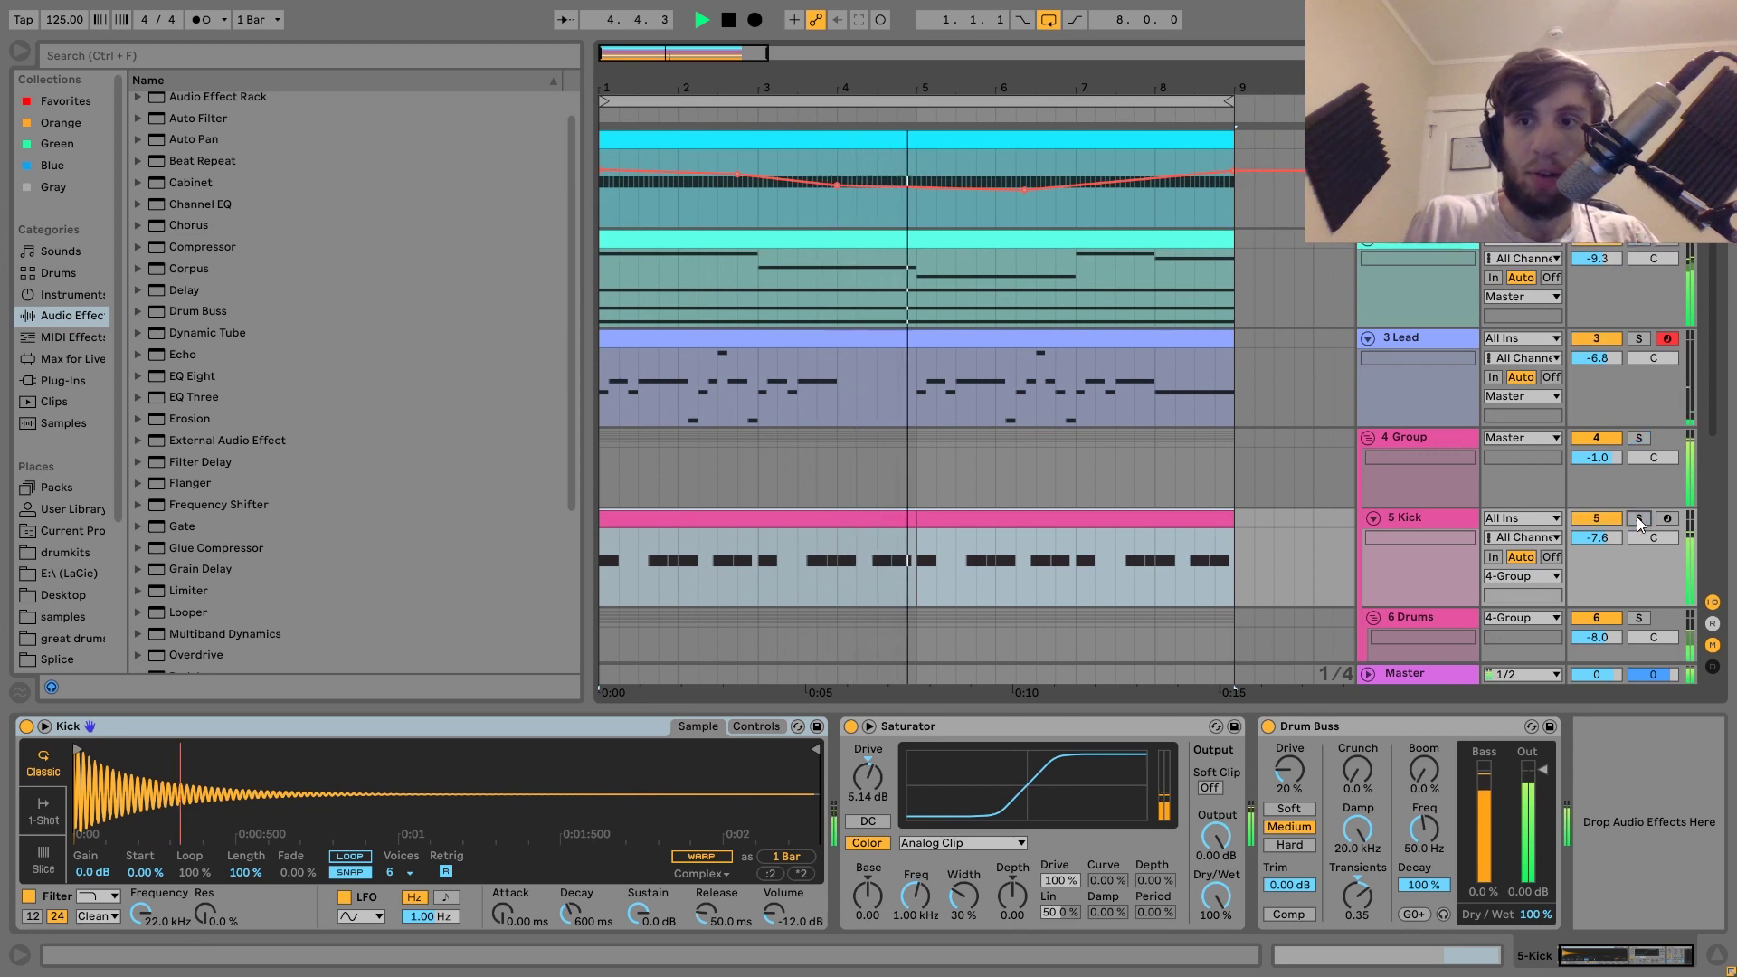
pyautogui.click(1435, 517)
pyautogui.press('space')
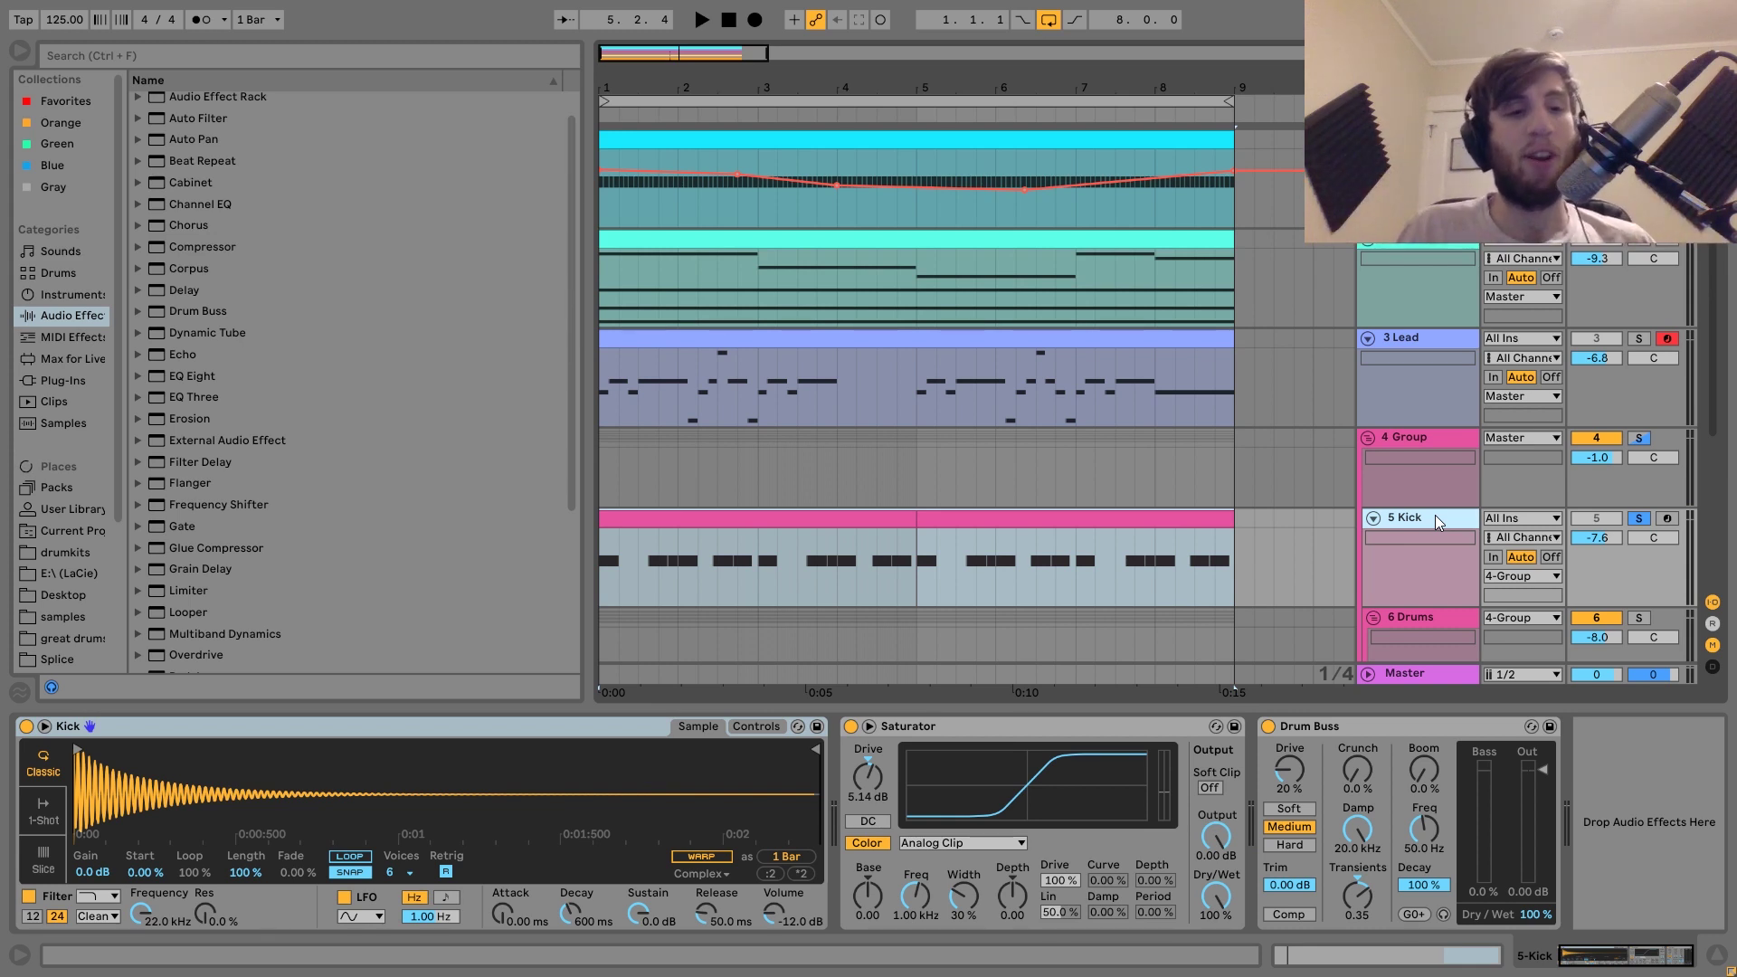
pyautogui.press('space')
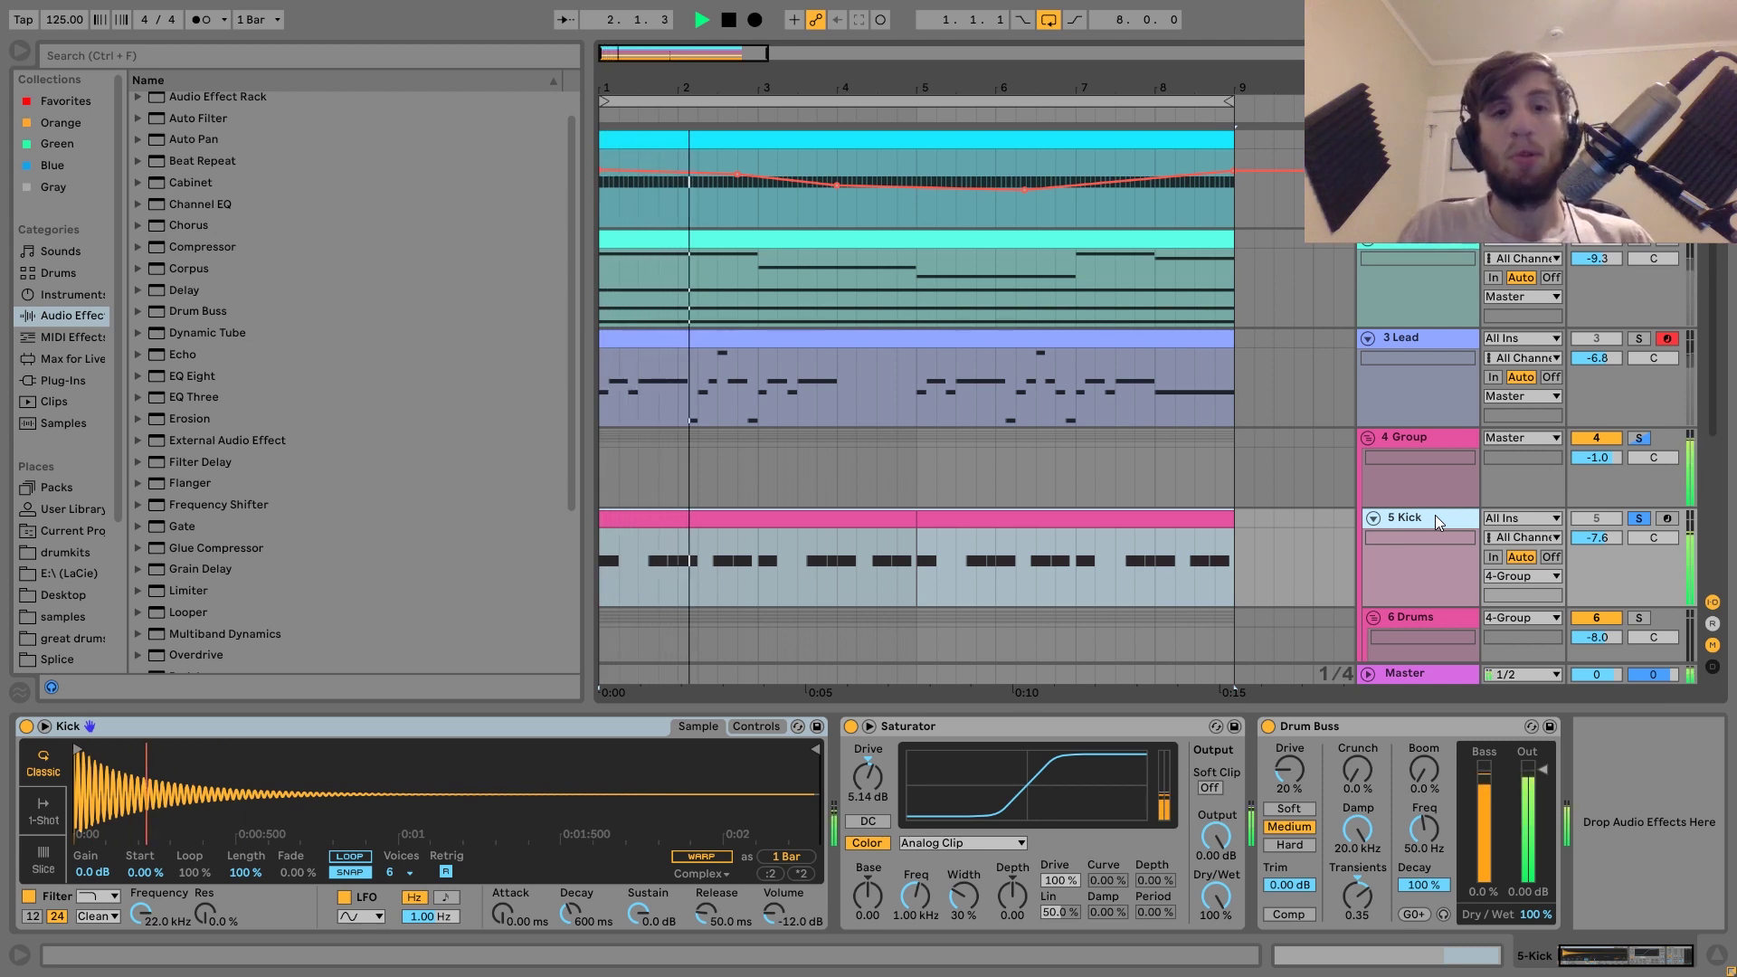
pyautogui.press('space')
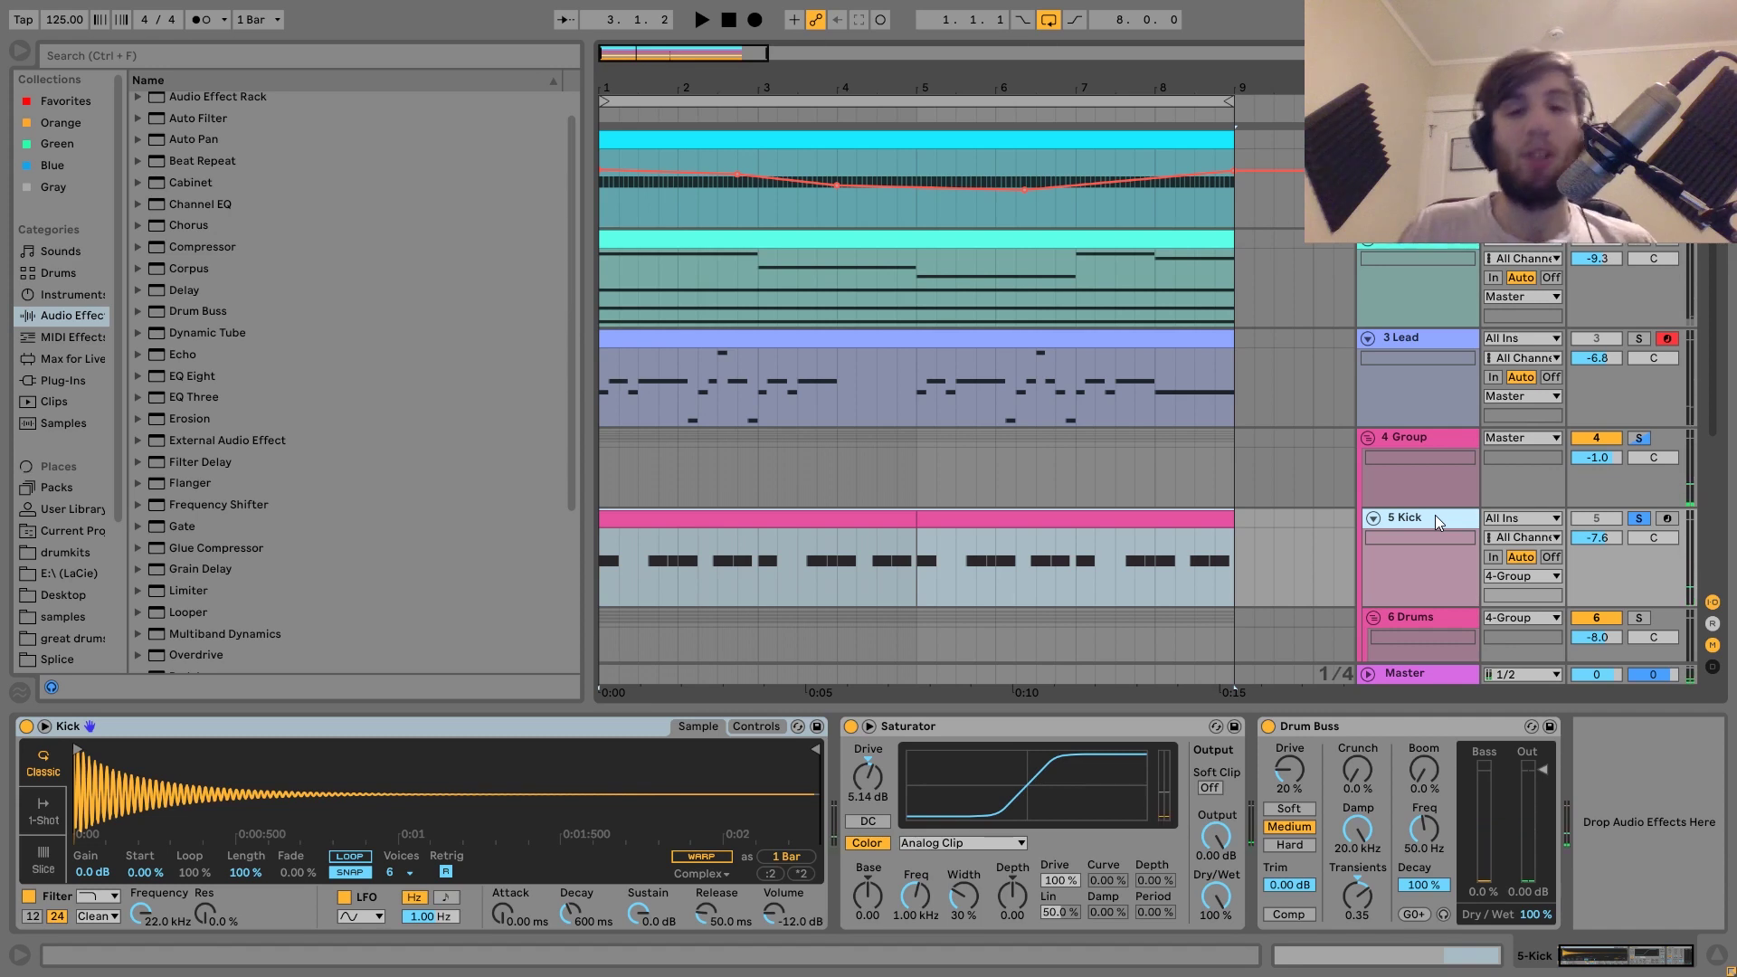
# - Bypass the kick's Saturator and Drum Buss, play the dry kick, and undo both bypasses
pyautogui.click(850, 727)
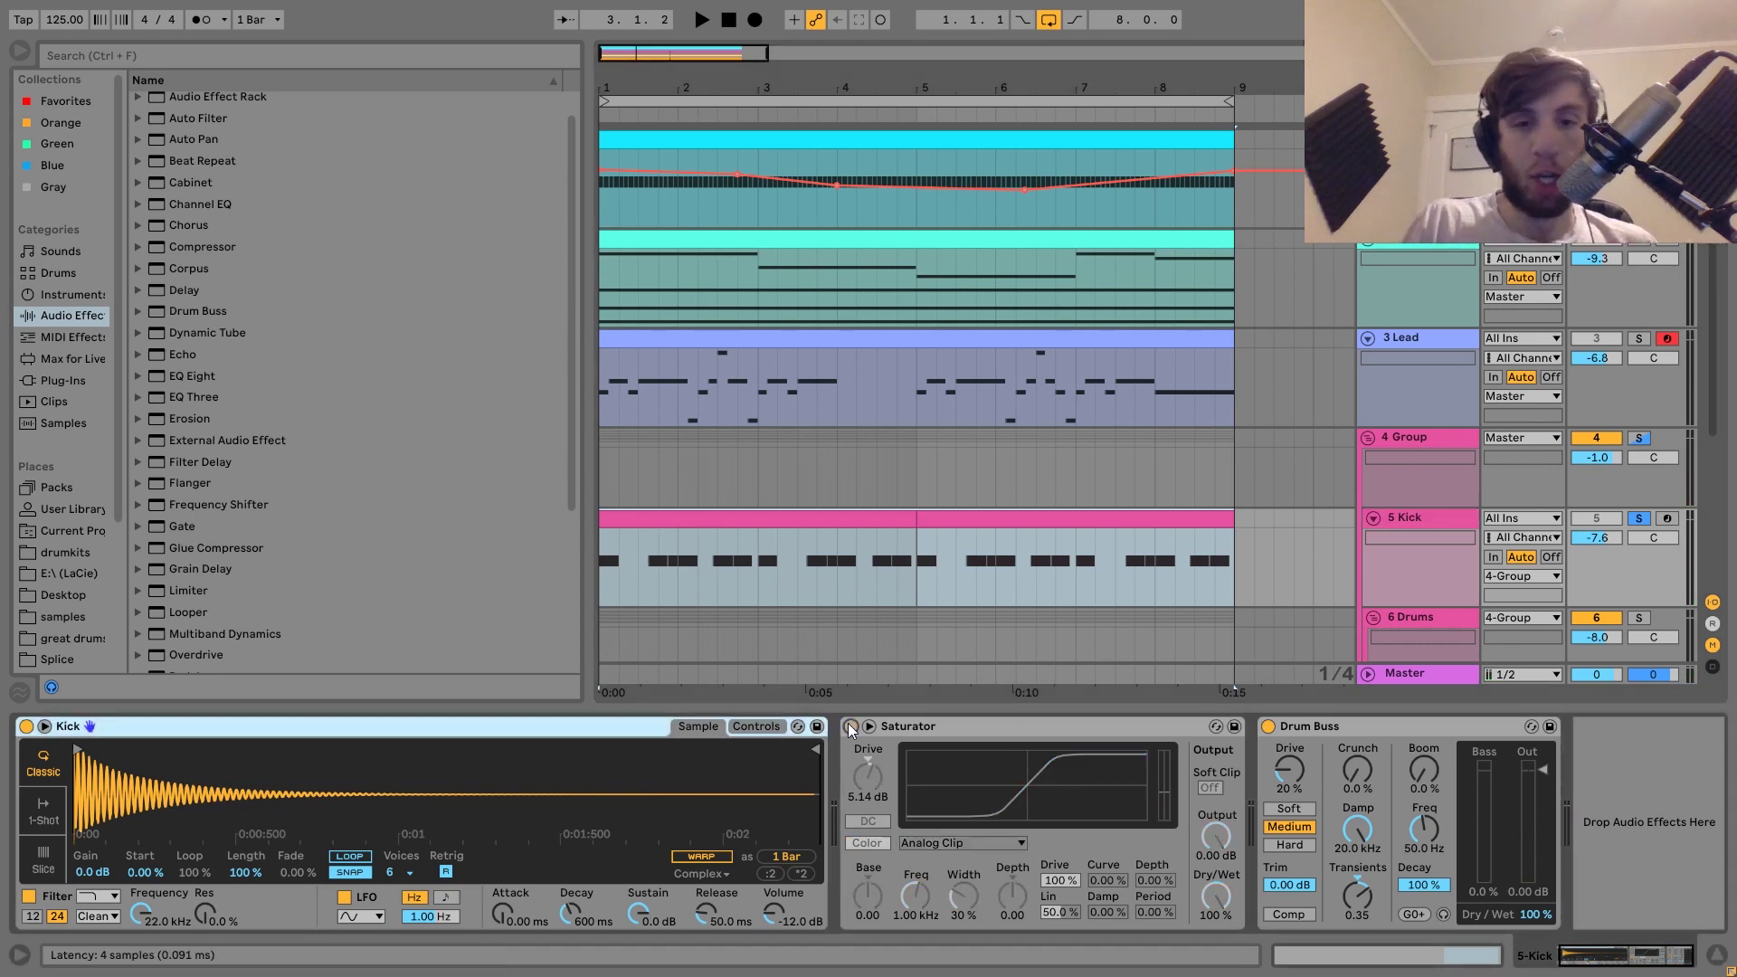
pyautogui.click(1269, 728)
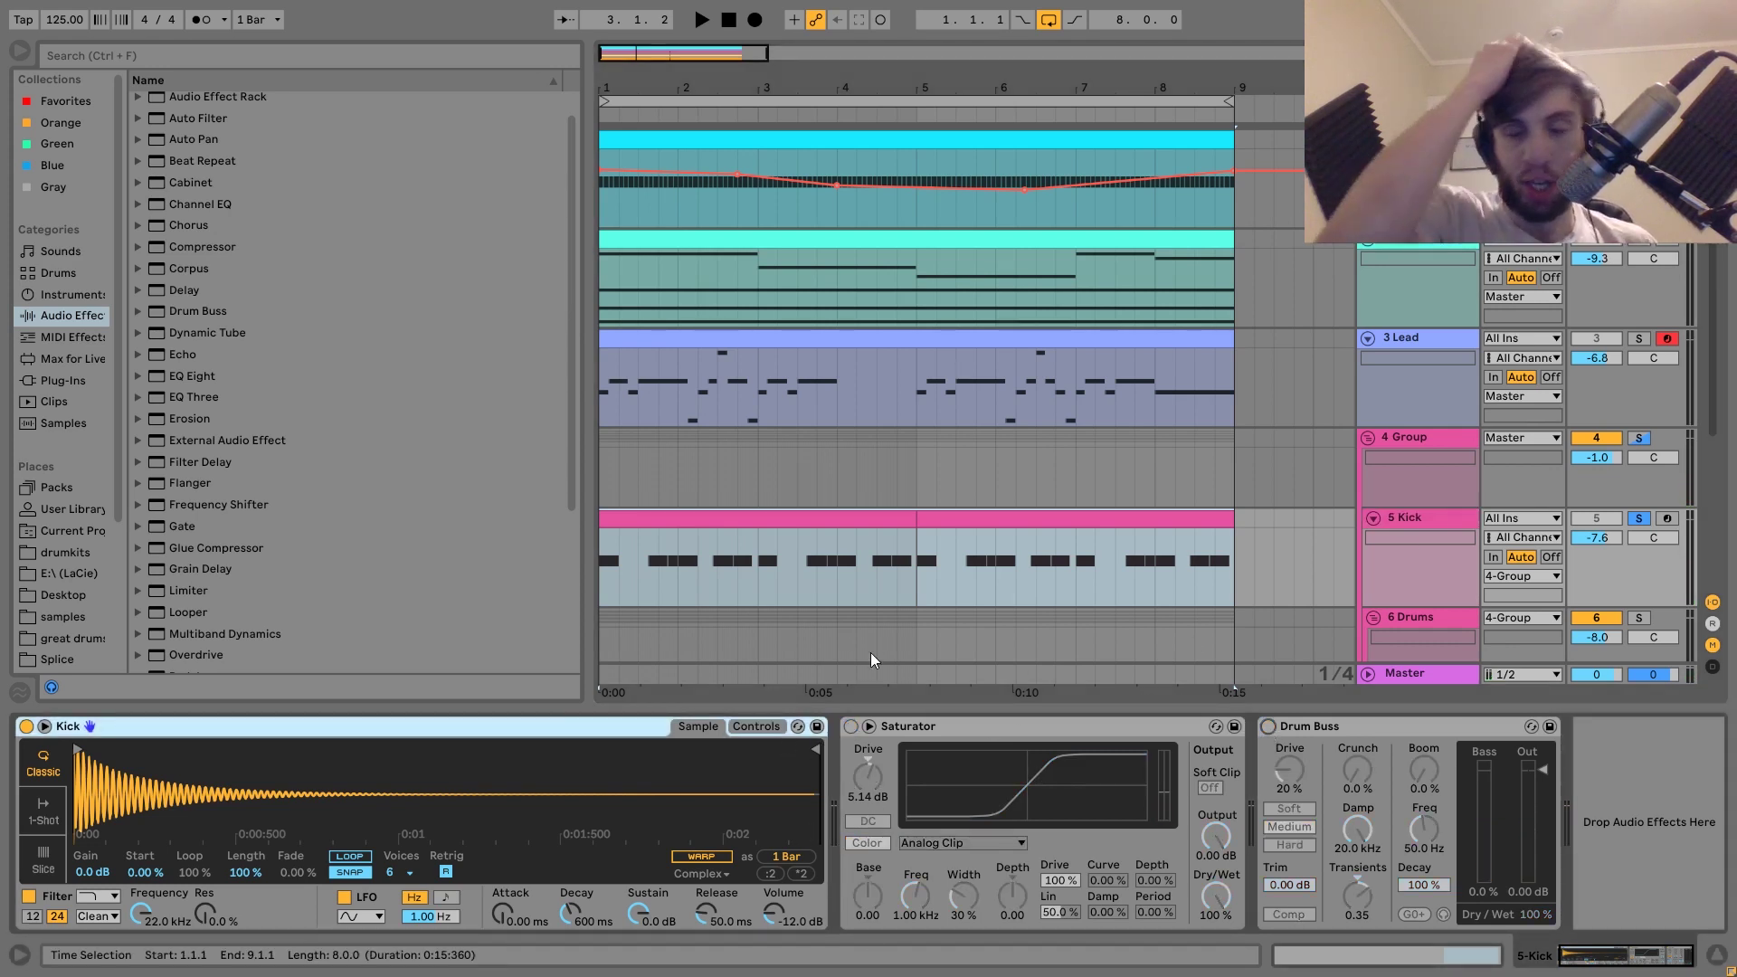
pyautogui.press('space')
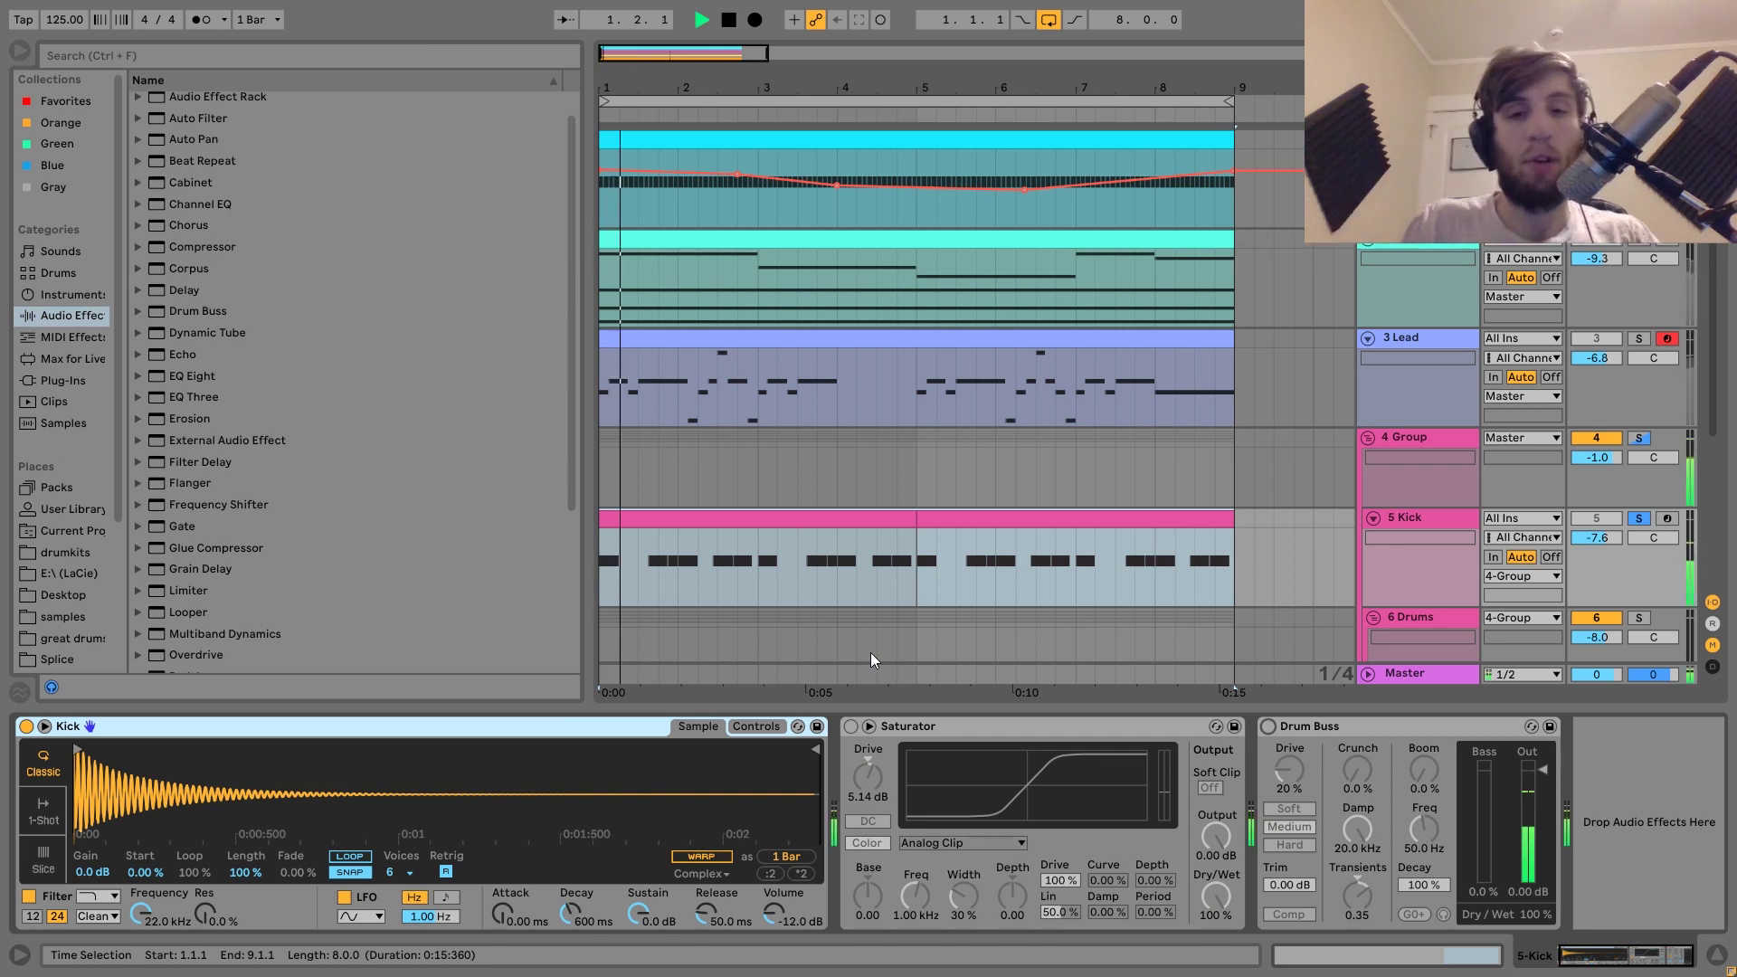
pyautogui.press('space')
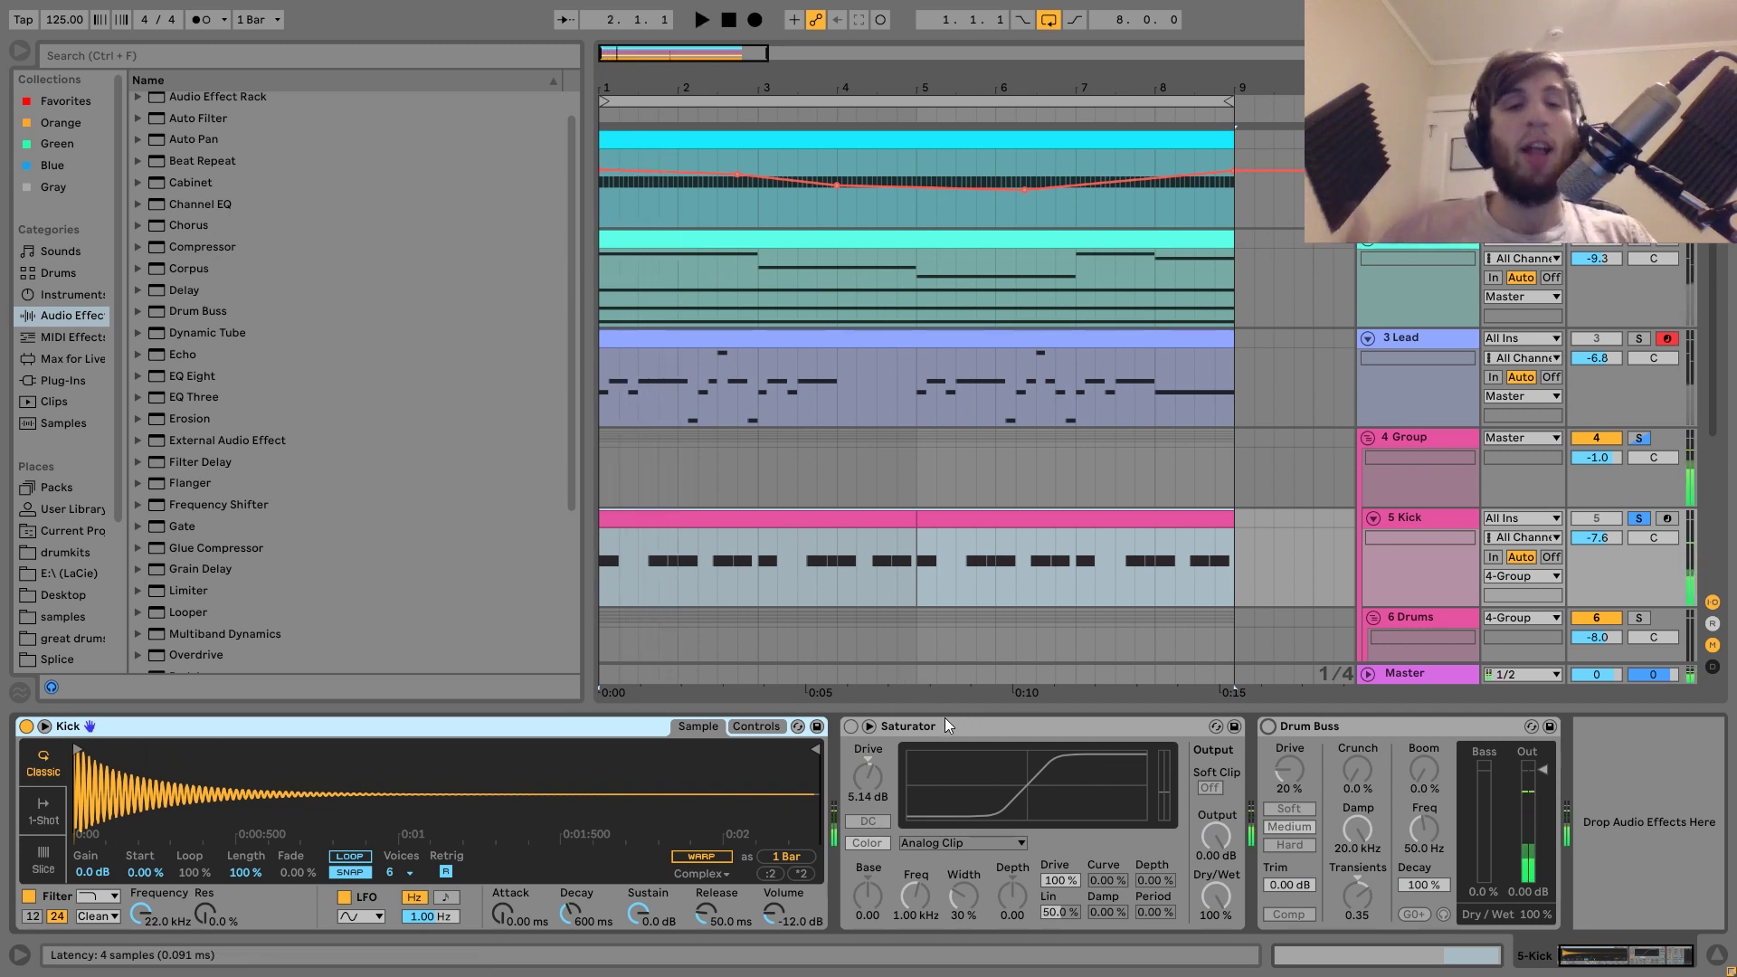
pyautogui.hotkey('ctrl', 'z')
pyautogui.hotkey('ctrl', 'z')
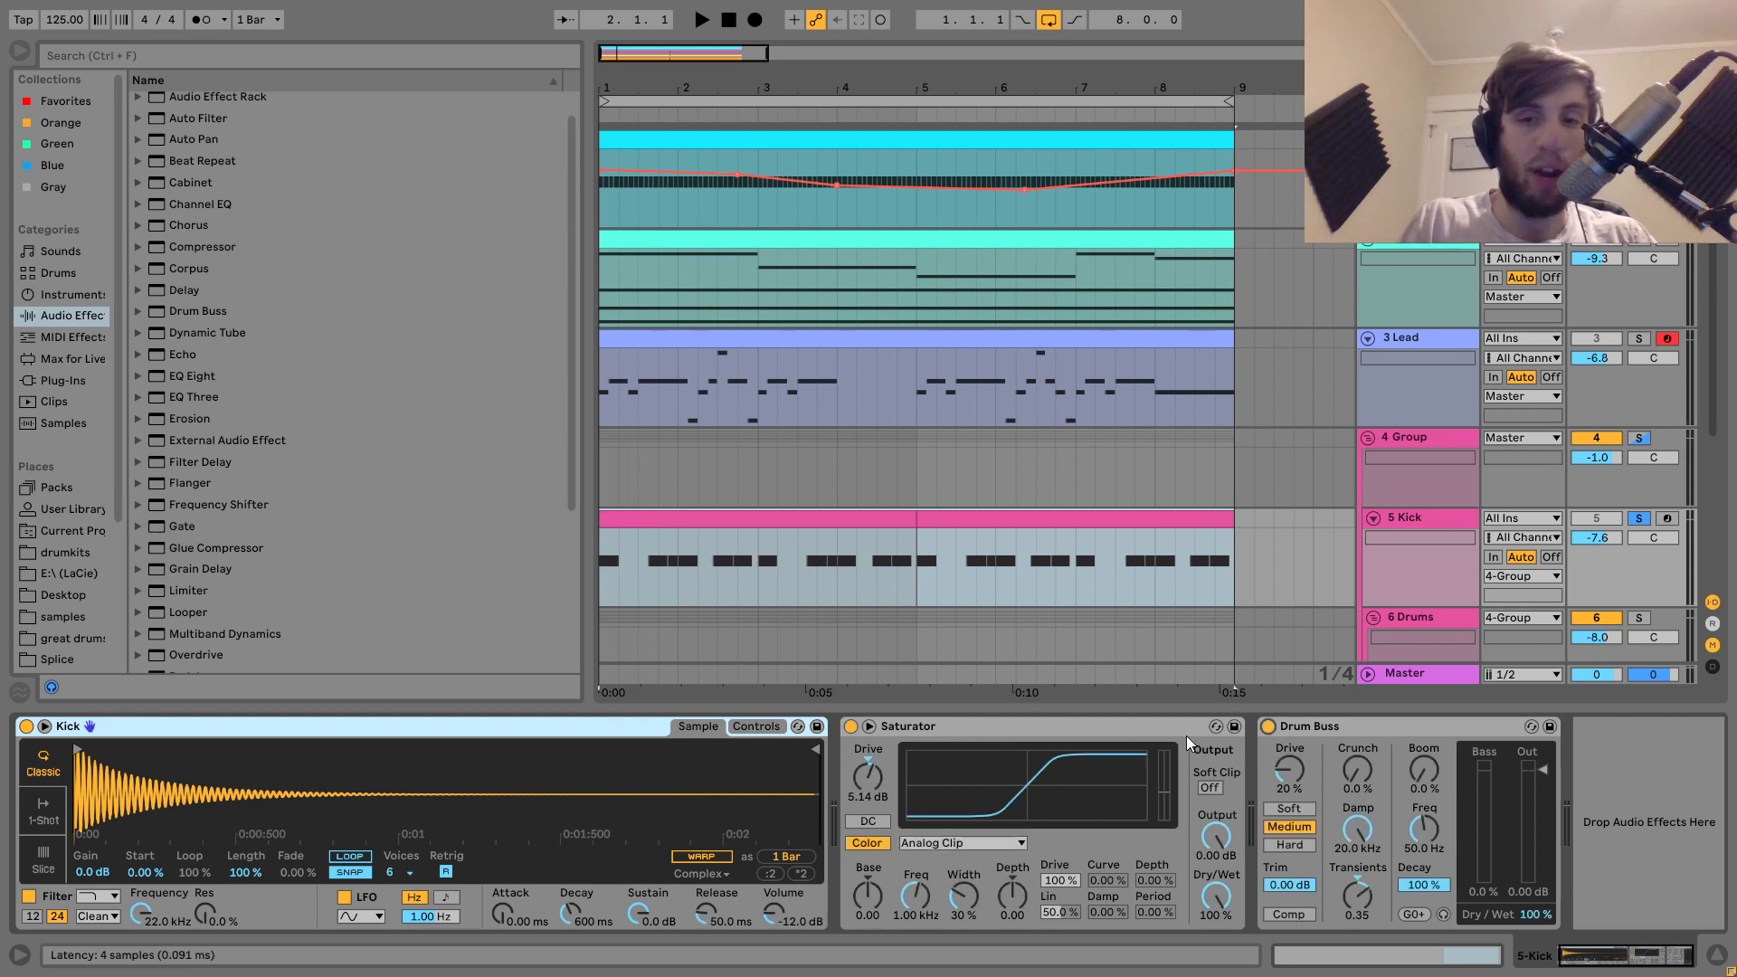
# - Bypass the kick's Drum Buss during playback and re-enable it to compare the sound
pyautogui.click(1268, 727)
pyautogui.press('space')
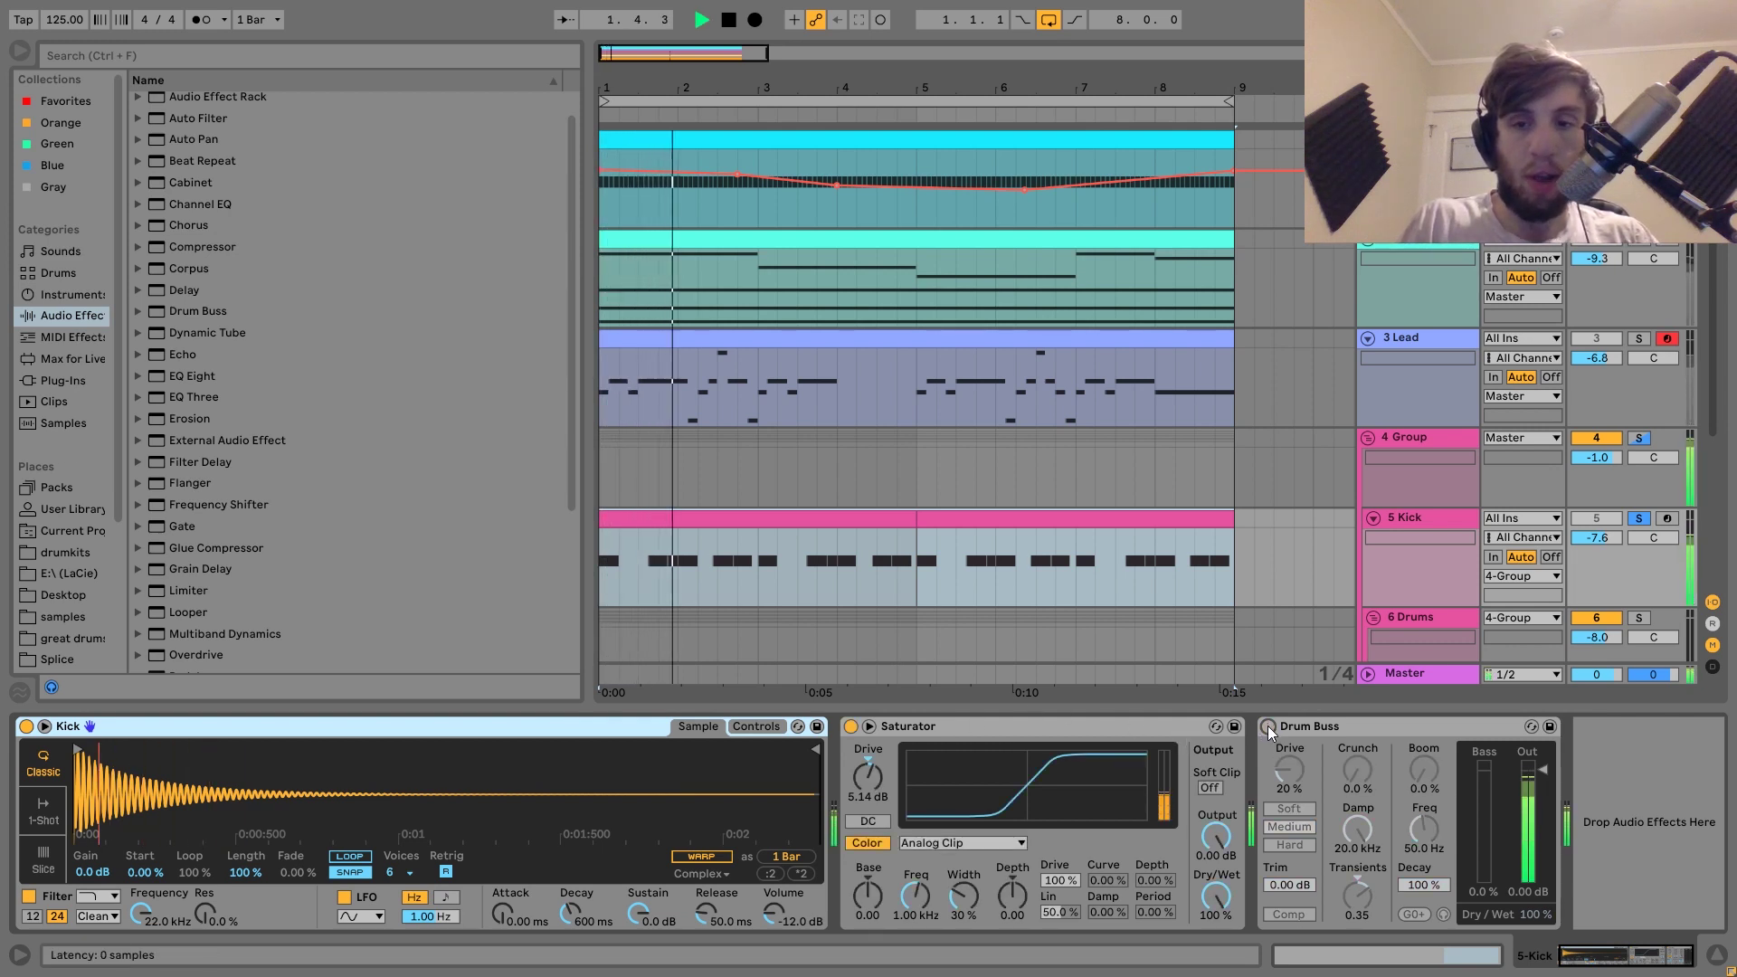
pyautogui.click(1268, 726)
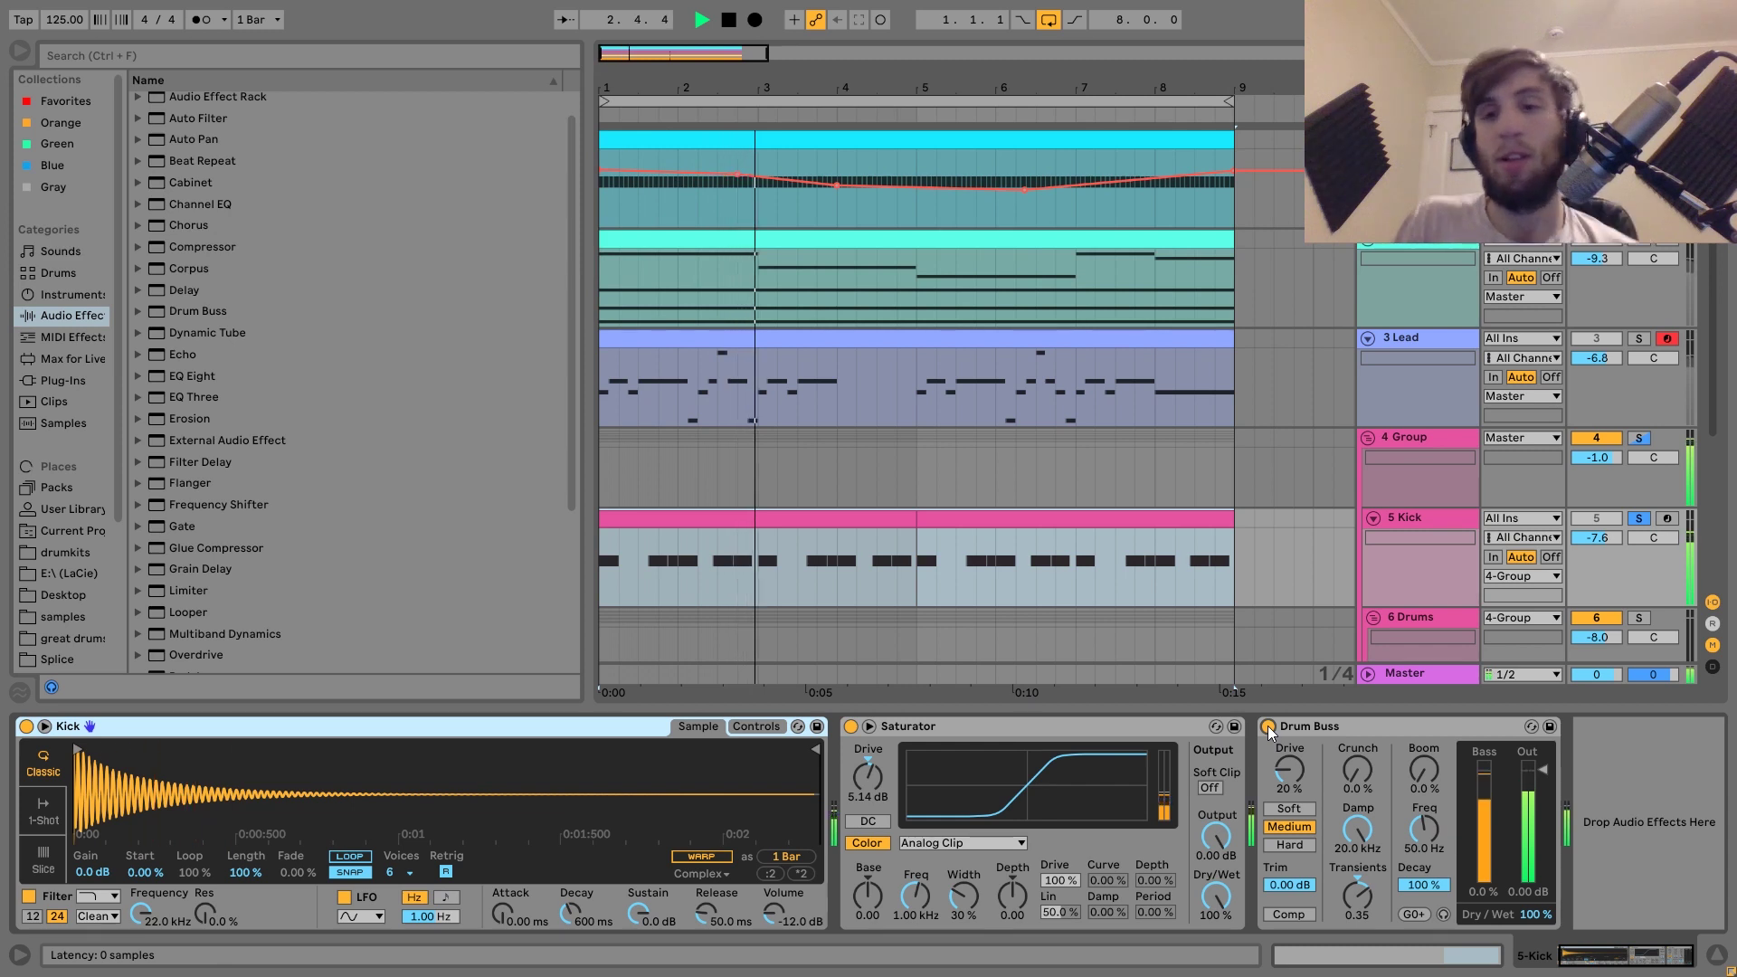
pyautogui.press('space')
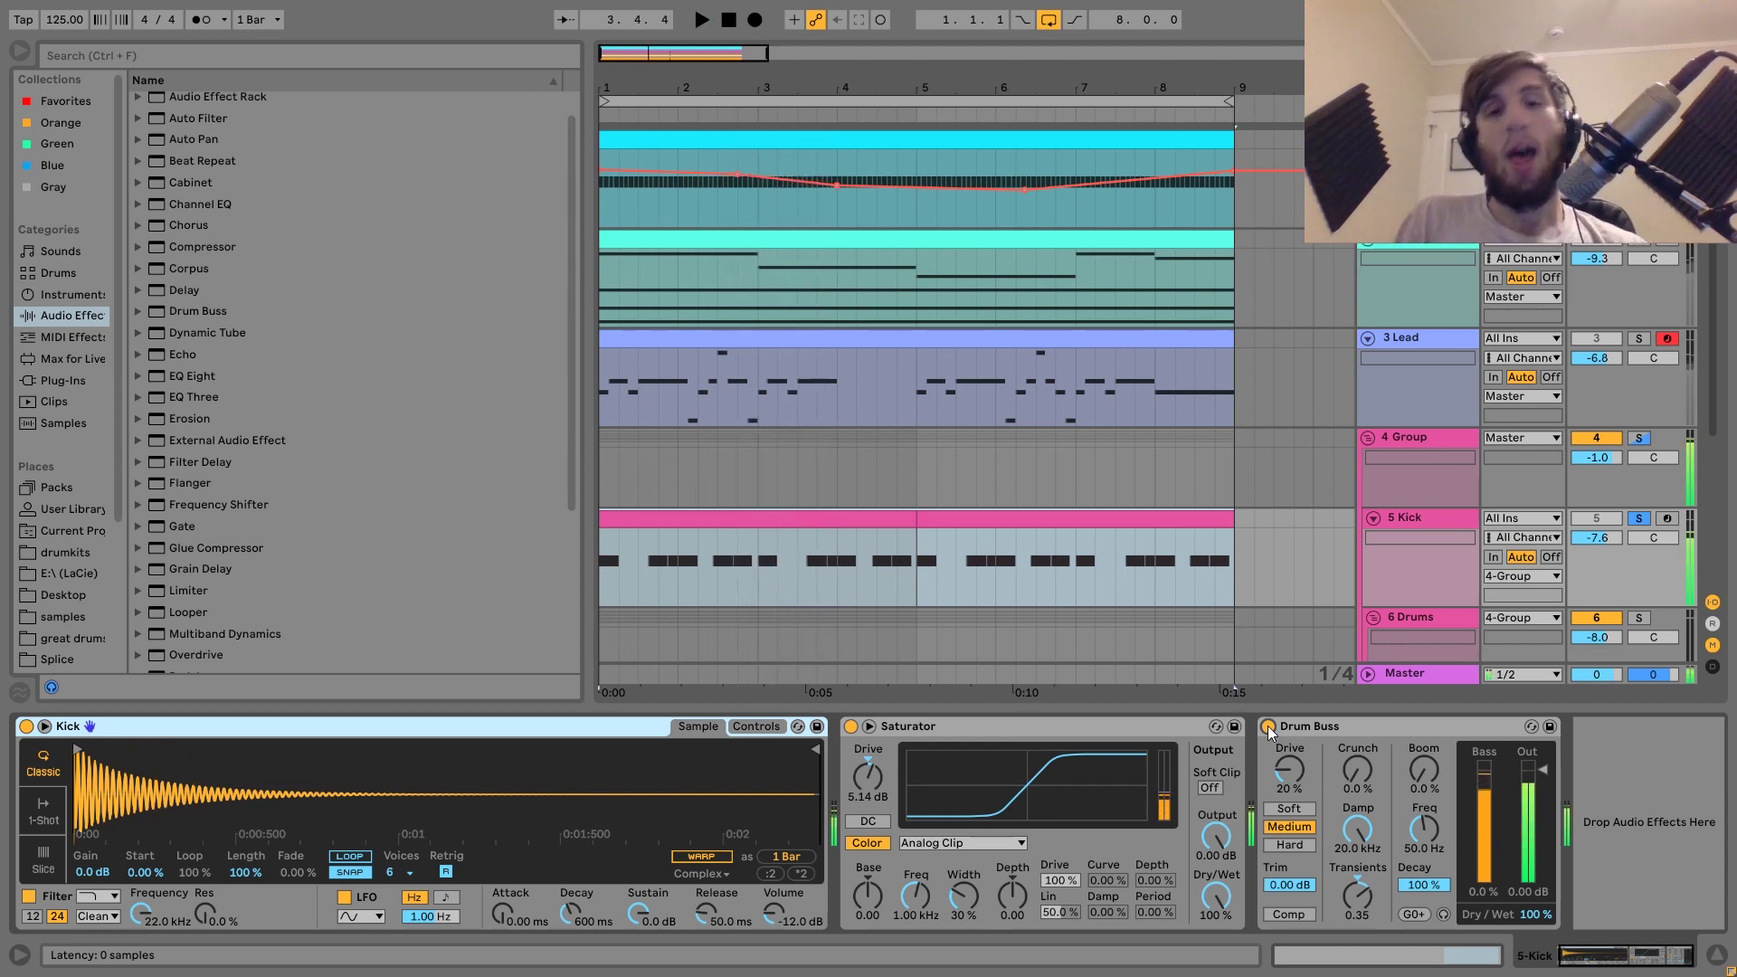
# - Play the kick from the start, unsolo it during playback to hear the full mix, and stop
pyautogui.press('space')
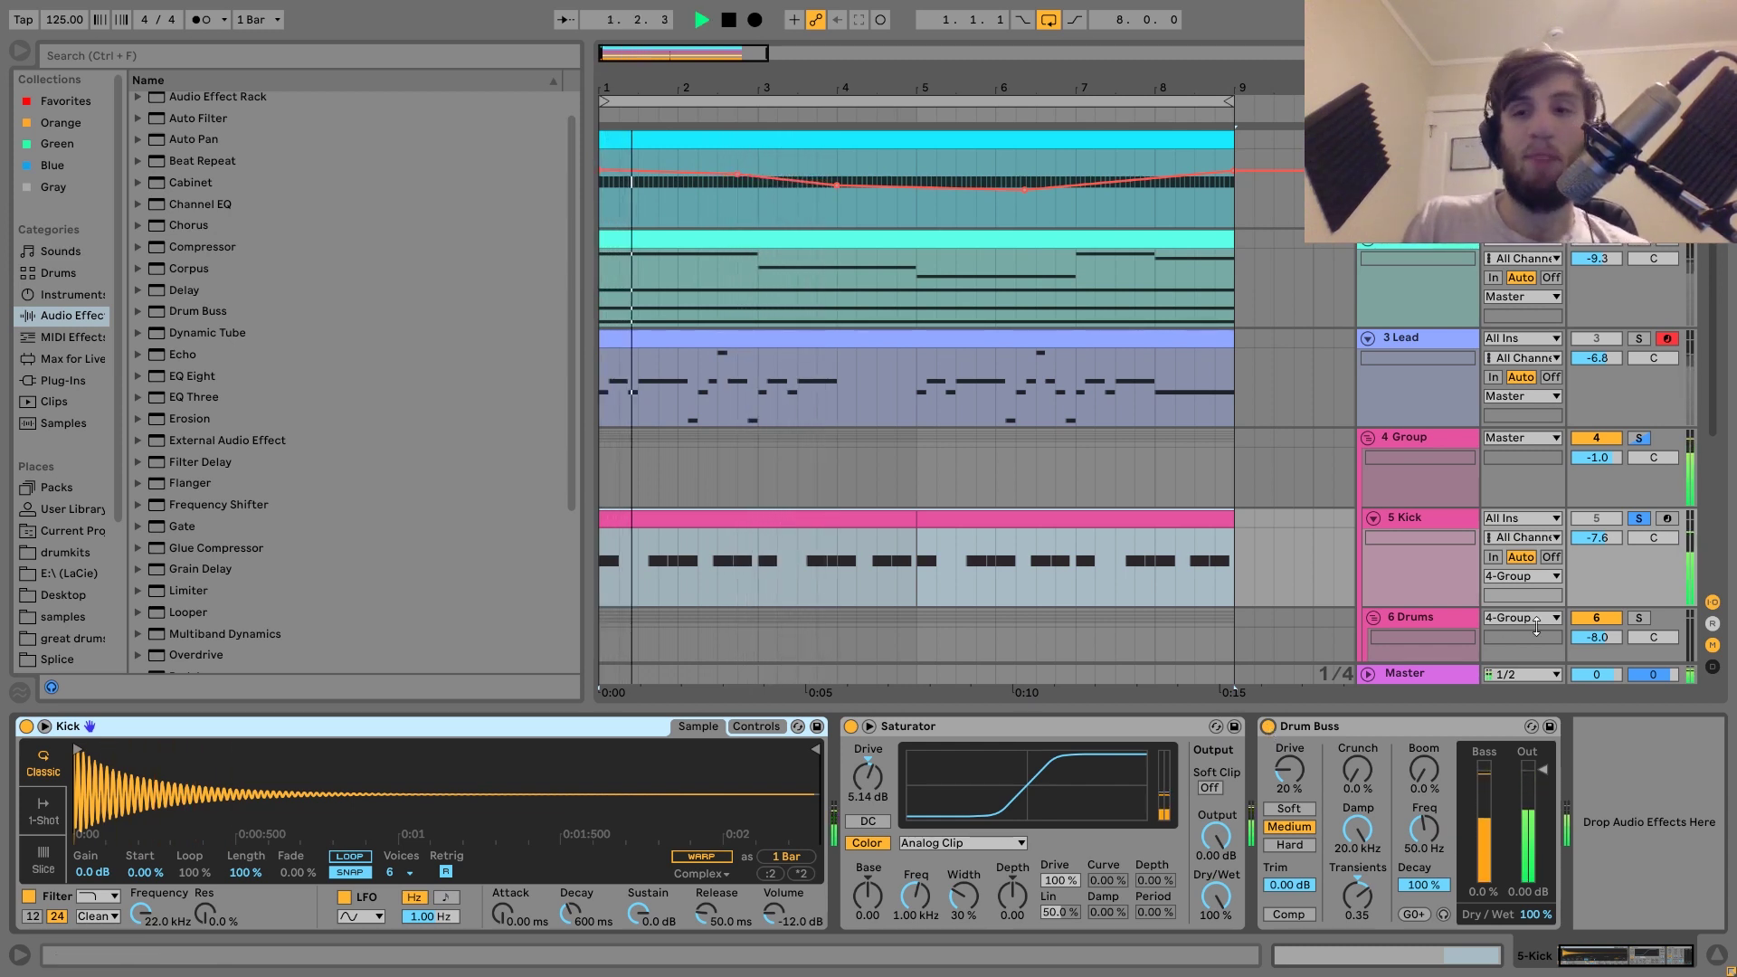
pyautogui.click(1639, 519)
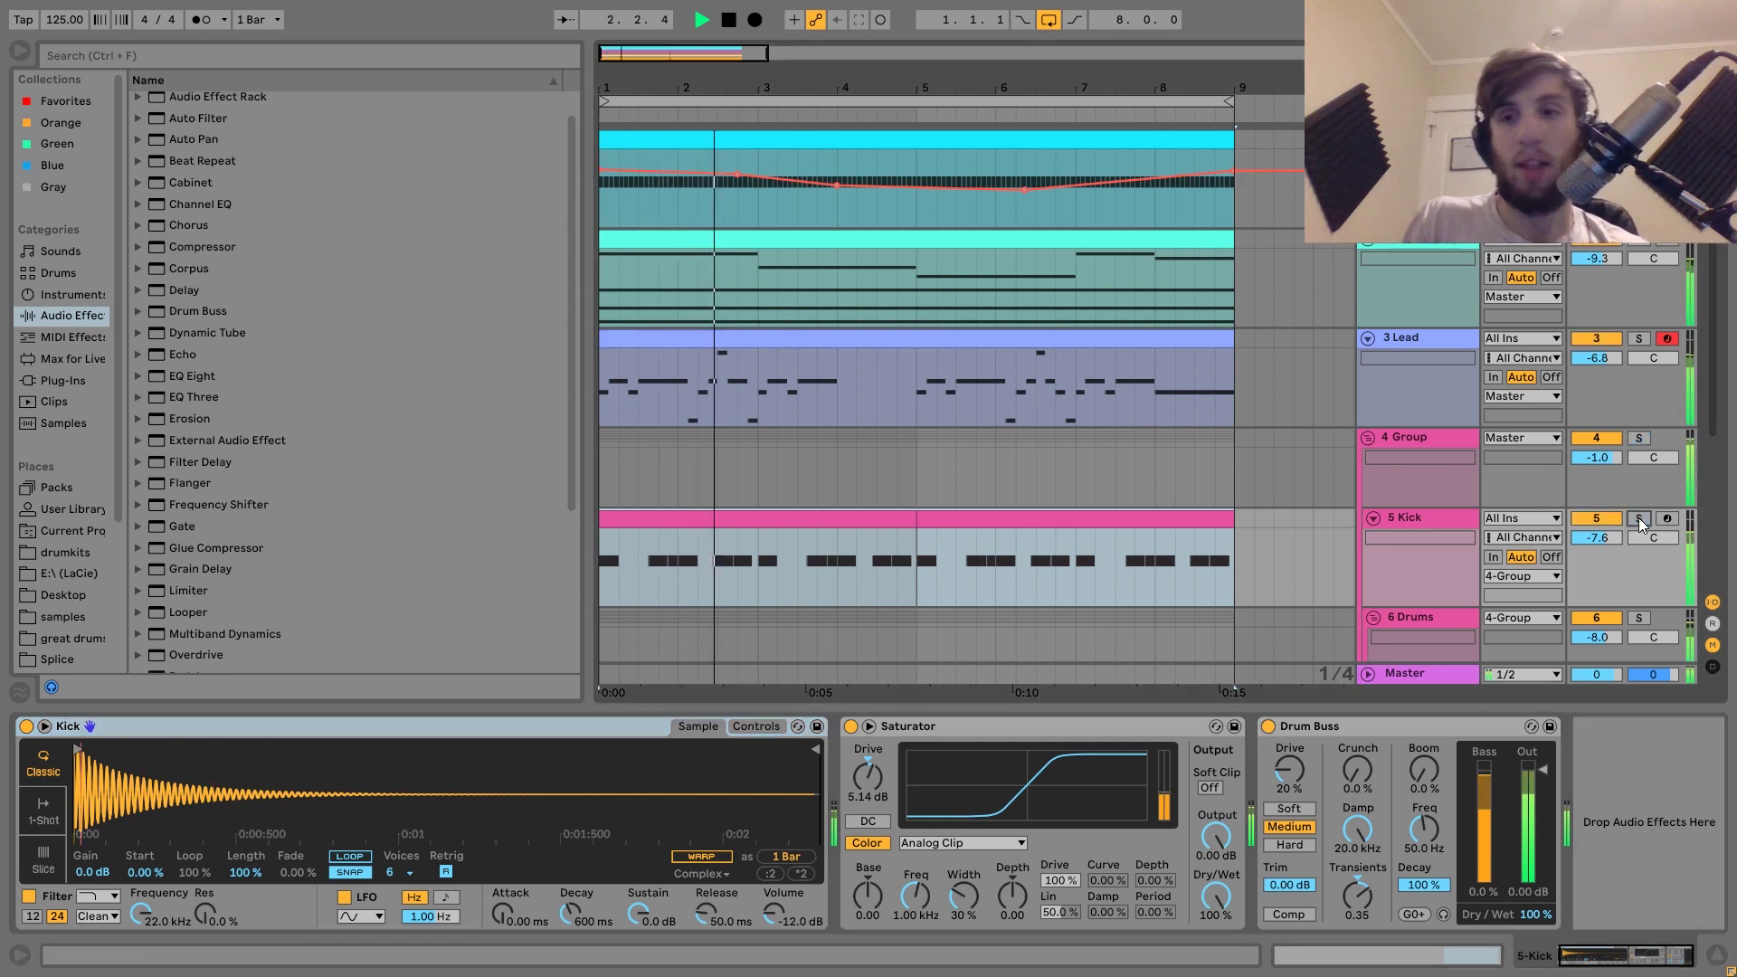
pyautogui.click(1444, 518)
pyautogui.press('space')
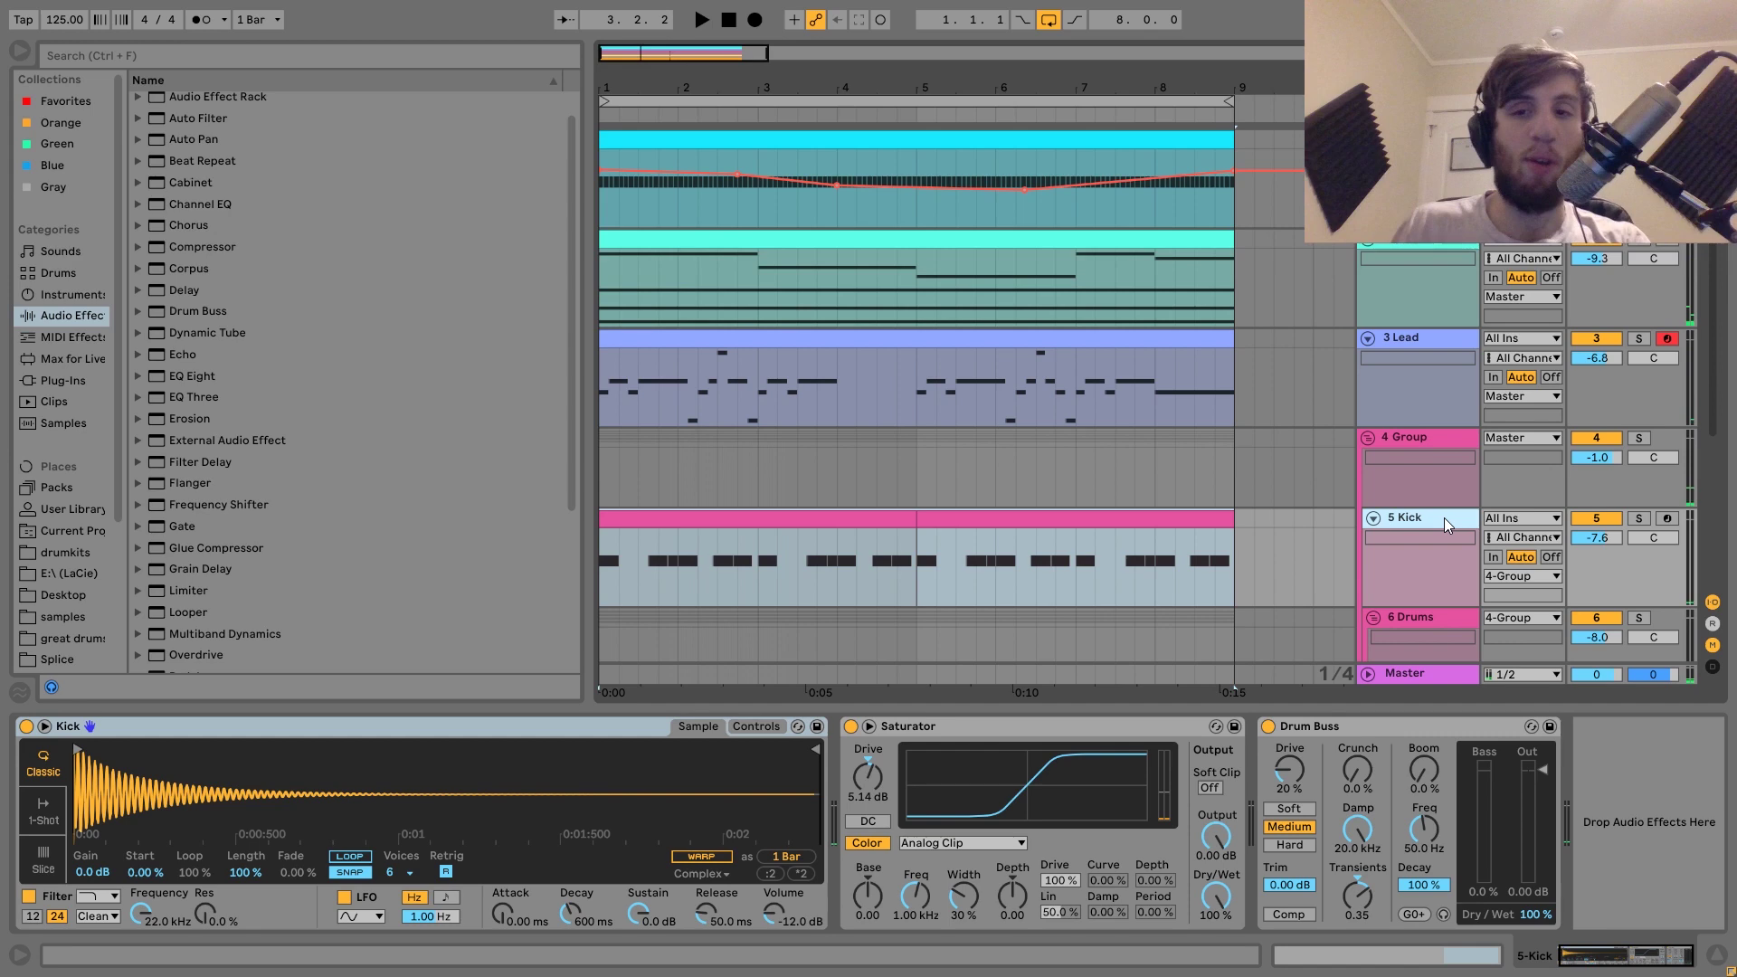
# - Expand and solo the Tambourine track, play it, and display its sample device
pyautogui.scroll(-5, 1444, 518)
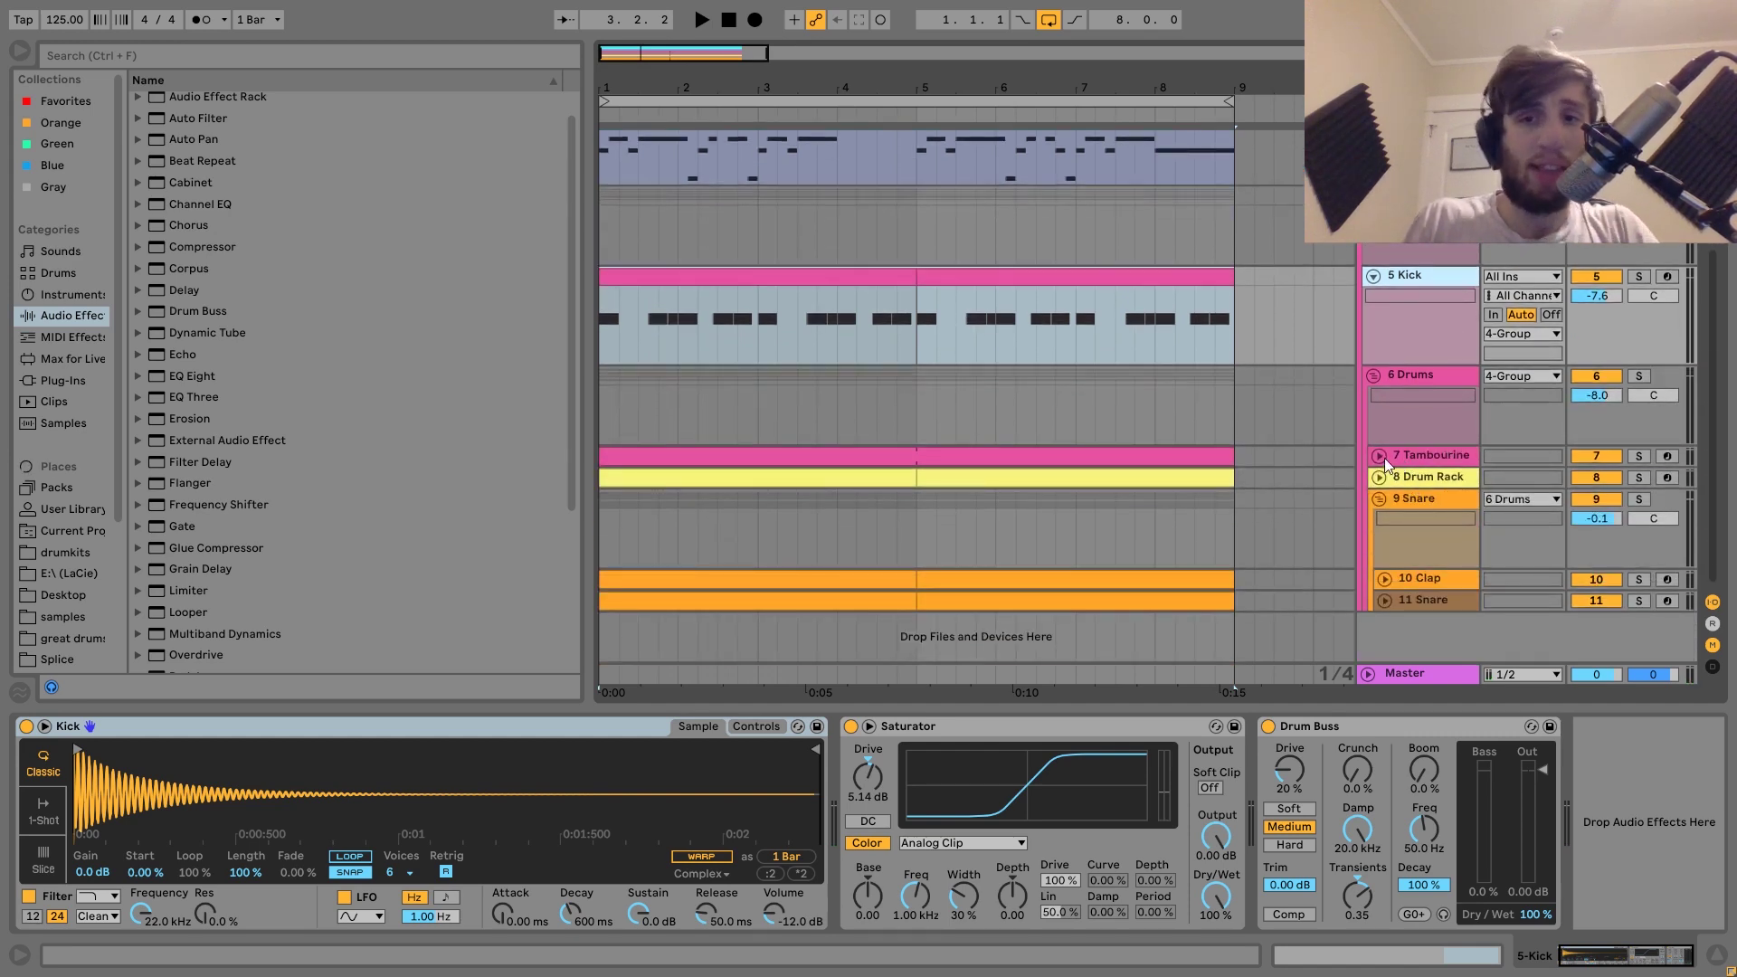
pyautogui.click(1379, 456)
pyautogui.click(1639, 456)
pyautogui.press('space')
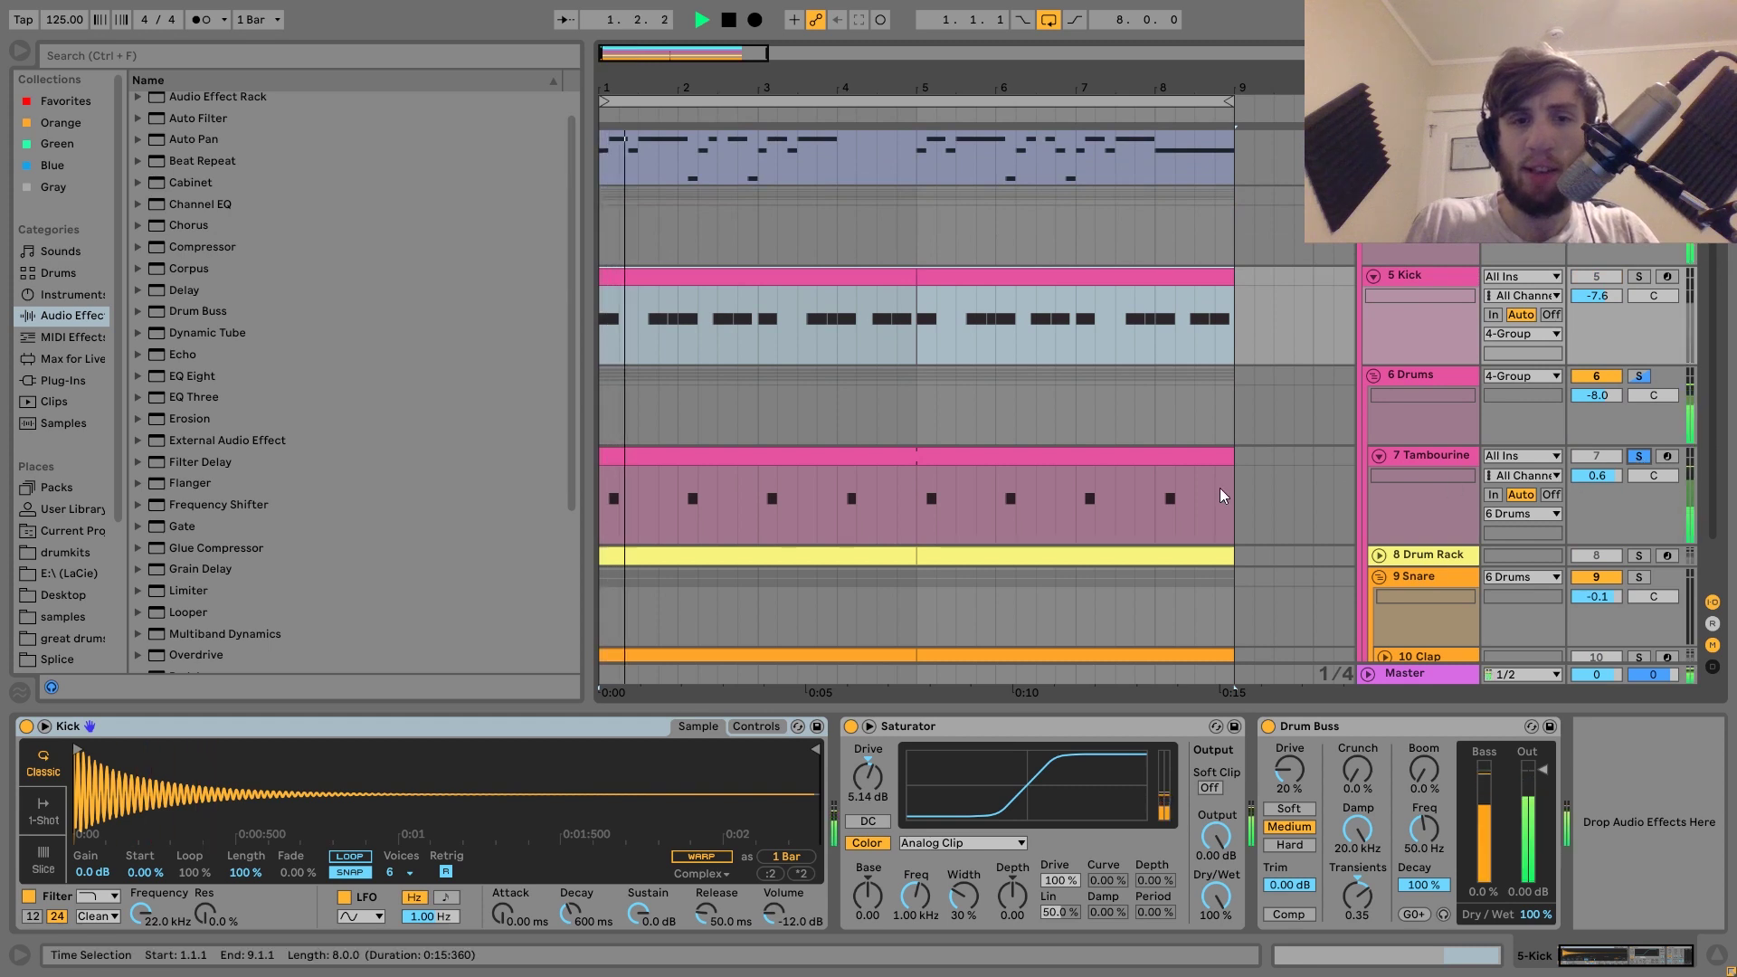
pyautogui.click(1436, 448)
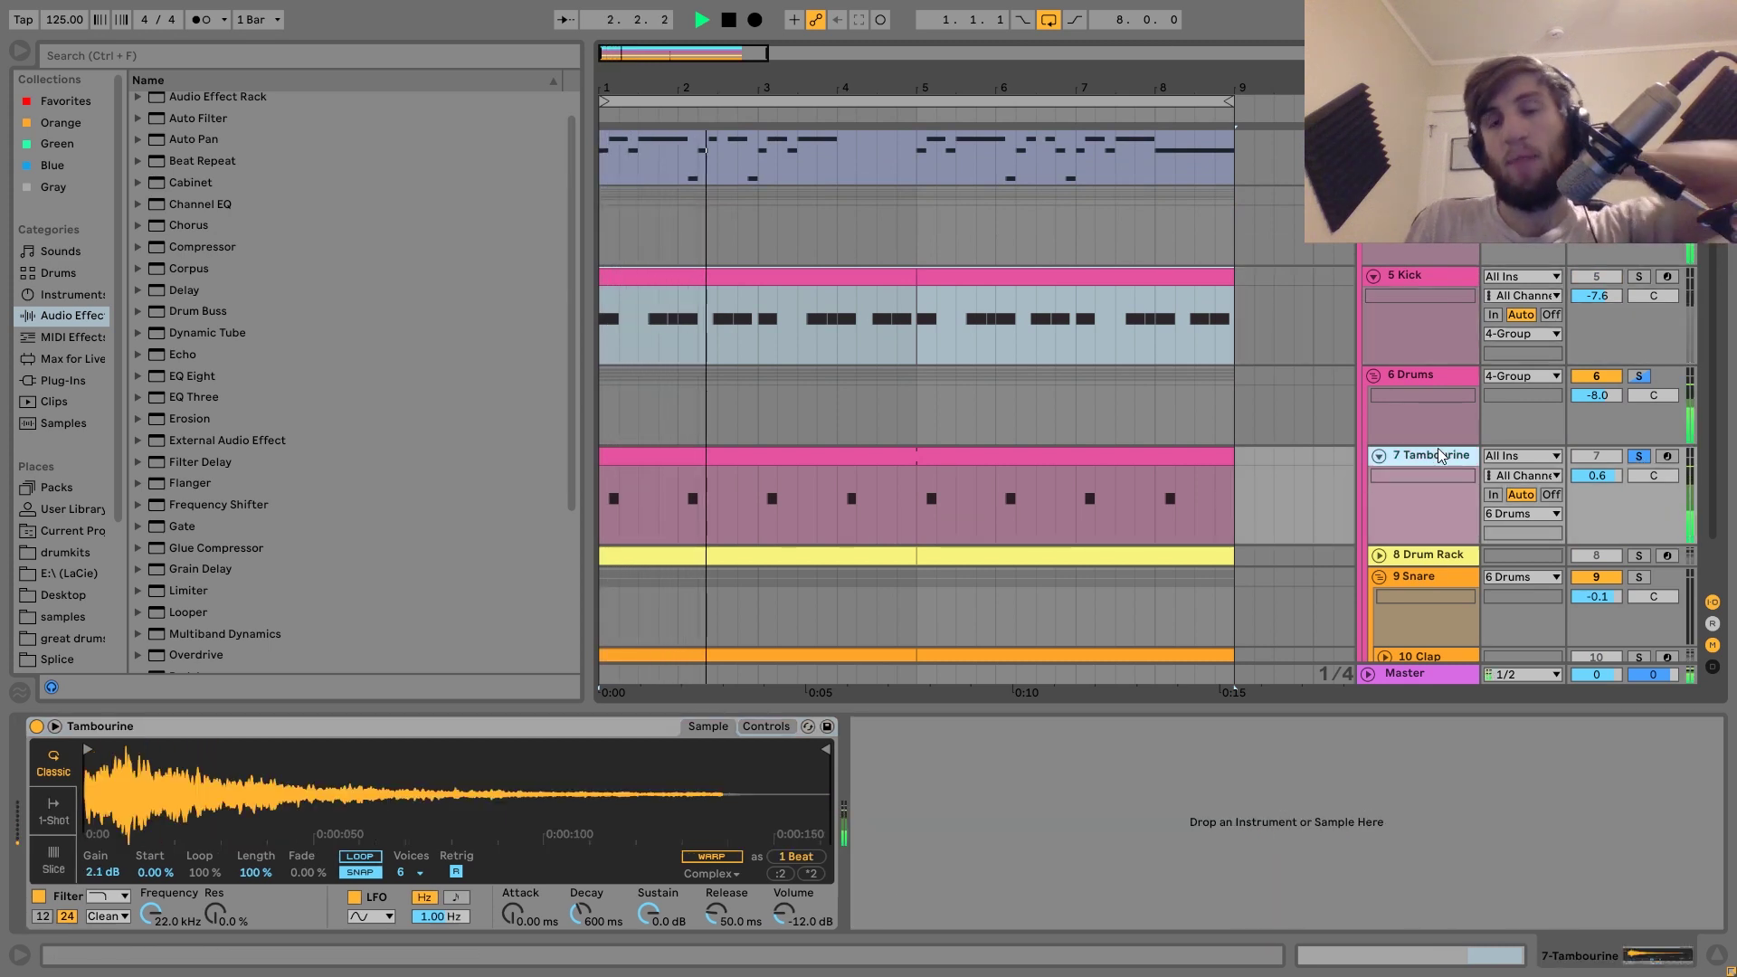
pyautogui.press('space')
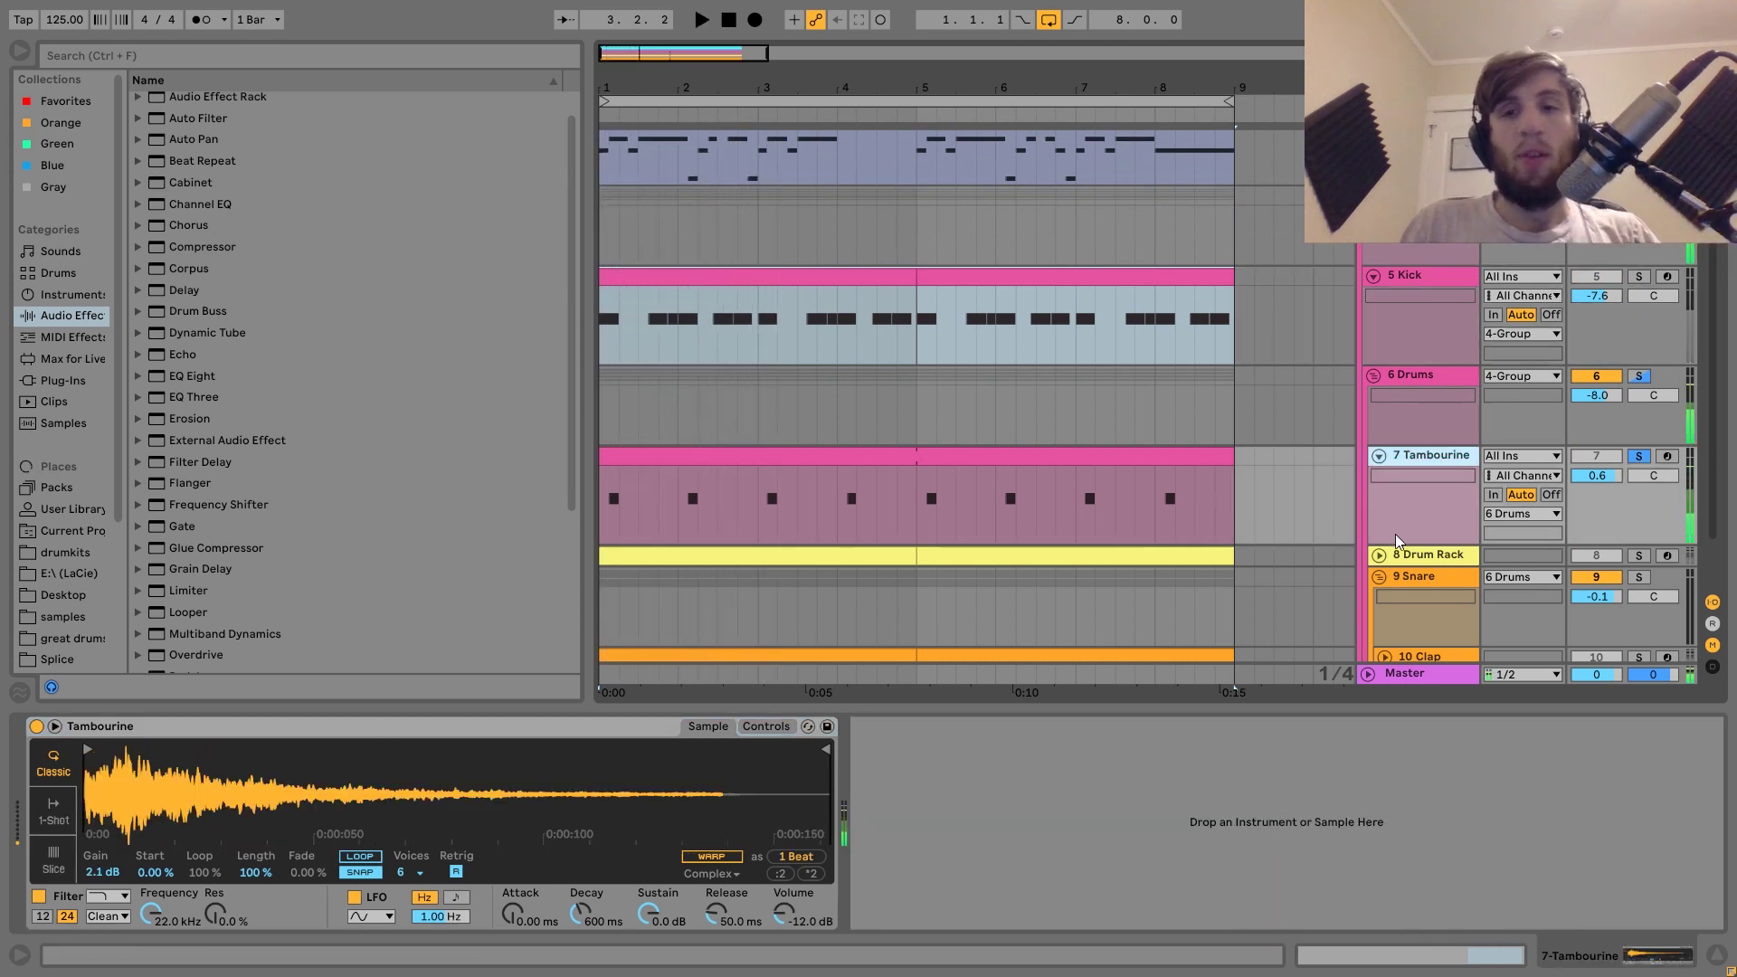
# - Expand the Drum Rack track, play it soloed together with the Tambourine, unsolo the Drum Rack, and stop
pyautogui.click(1377, 556)
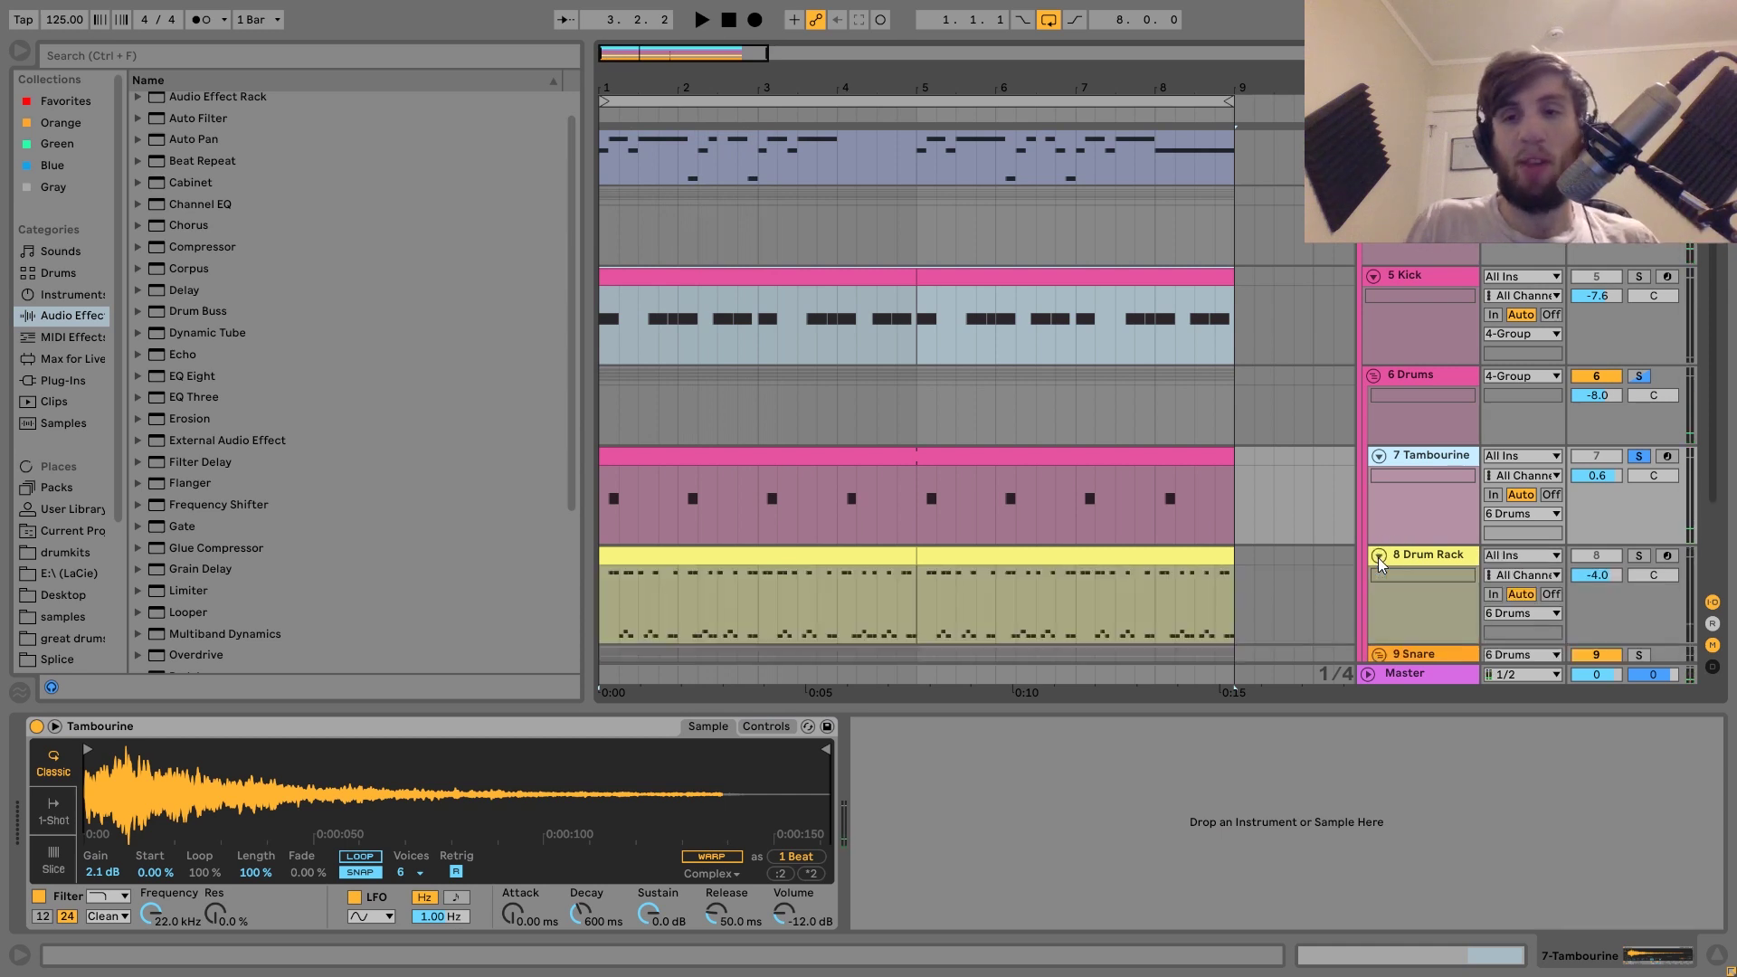
pyautogui.click(1638, 400)
pyautogui.press('space')
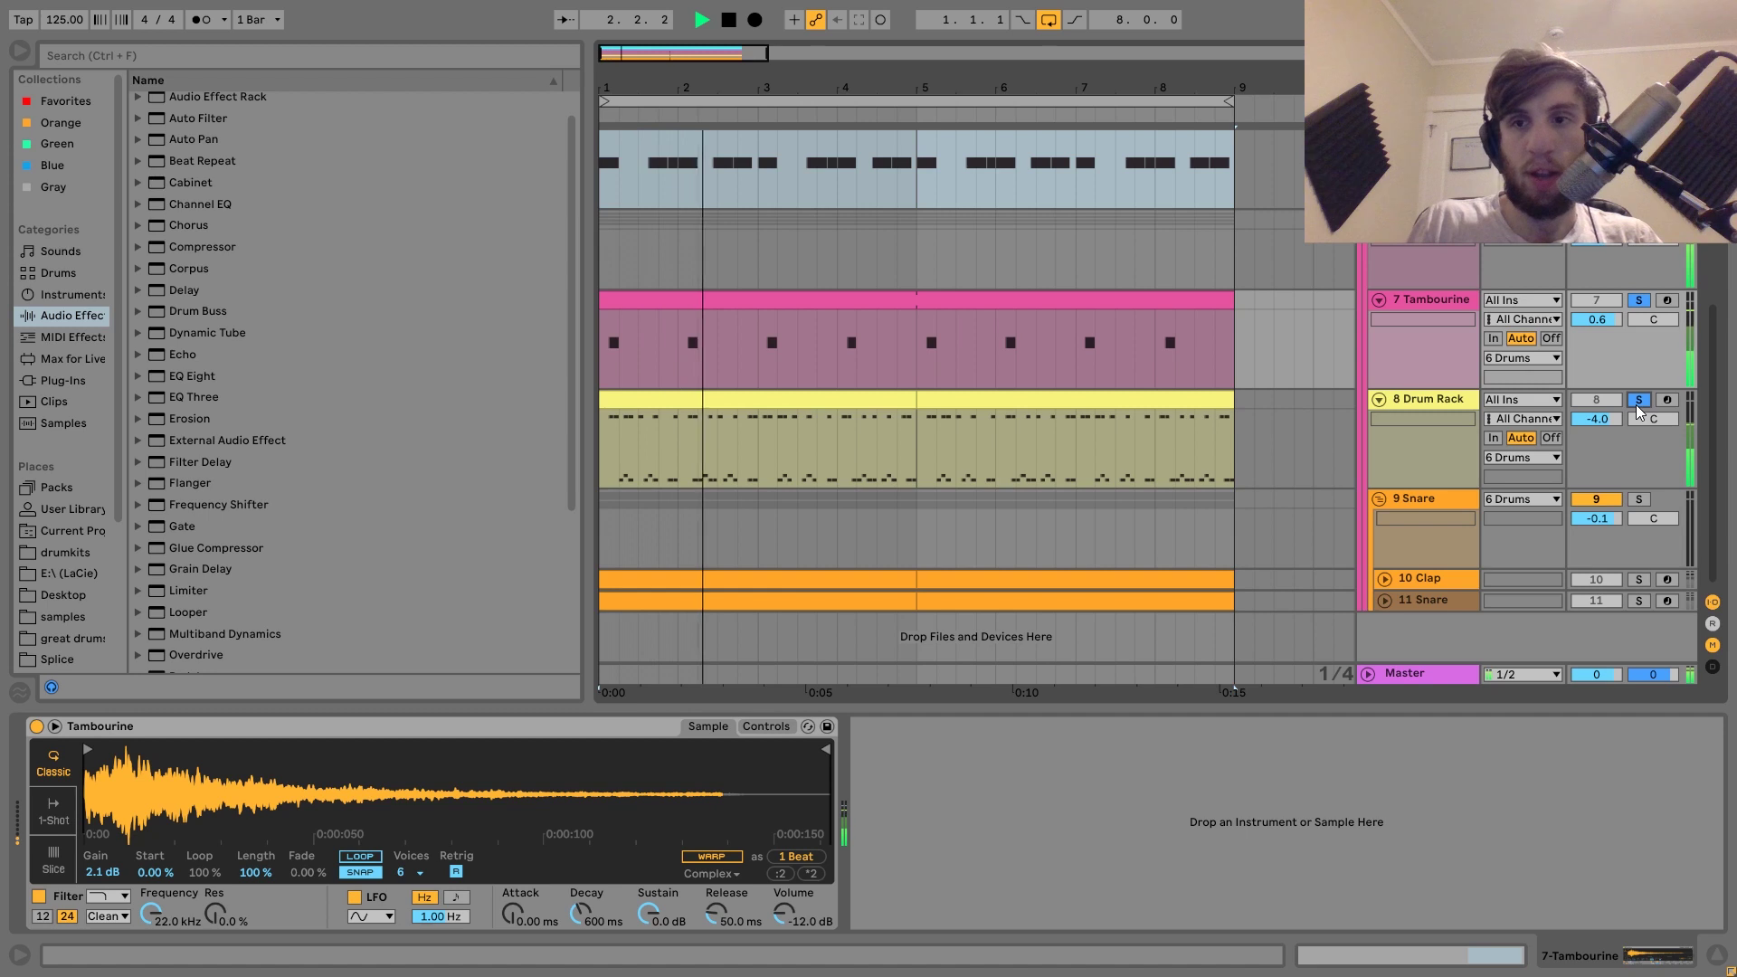
pyautogui.click(1638, 399)
pyautogui.press('space')
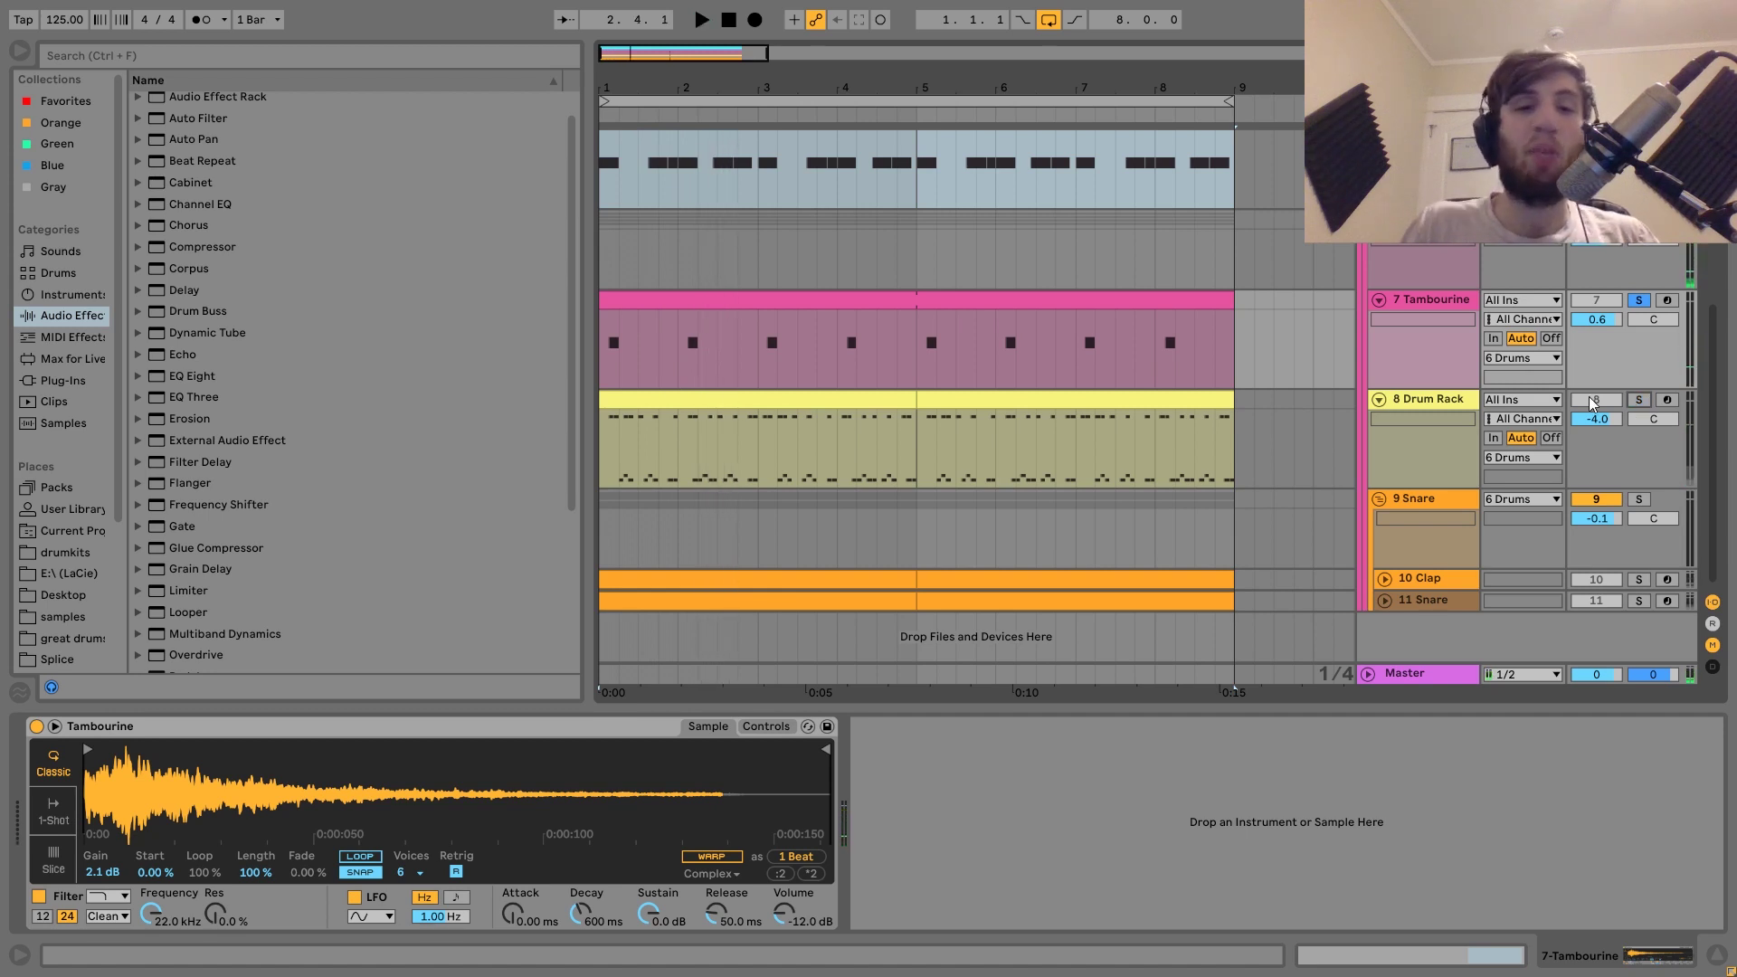
# - Play the soloed Tambourine from the start, unsolo it during playback to hear the full mix, and stop
pyautogui.press('space')
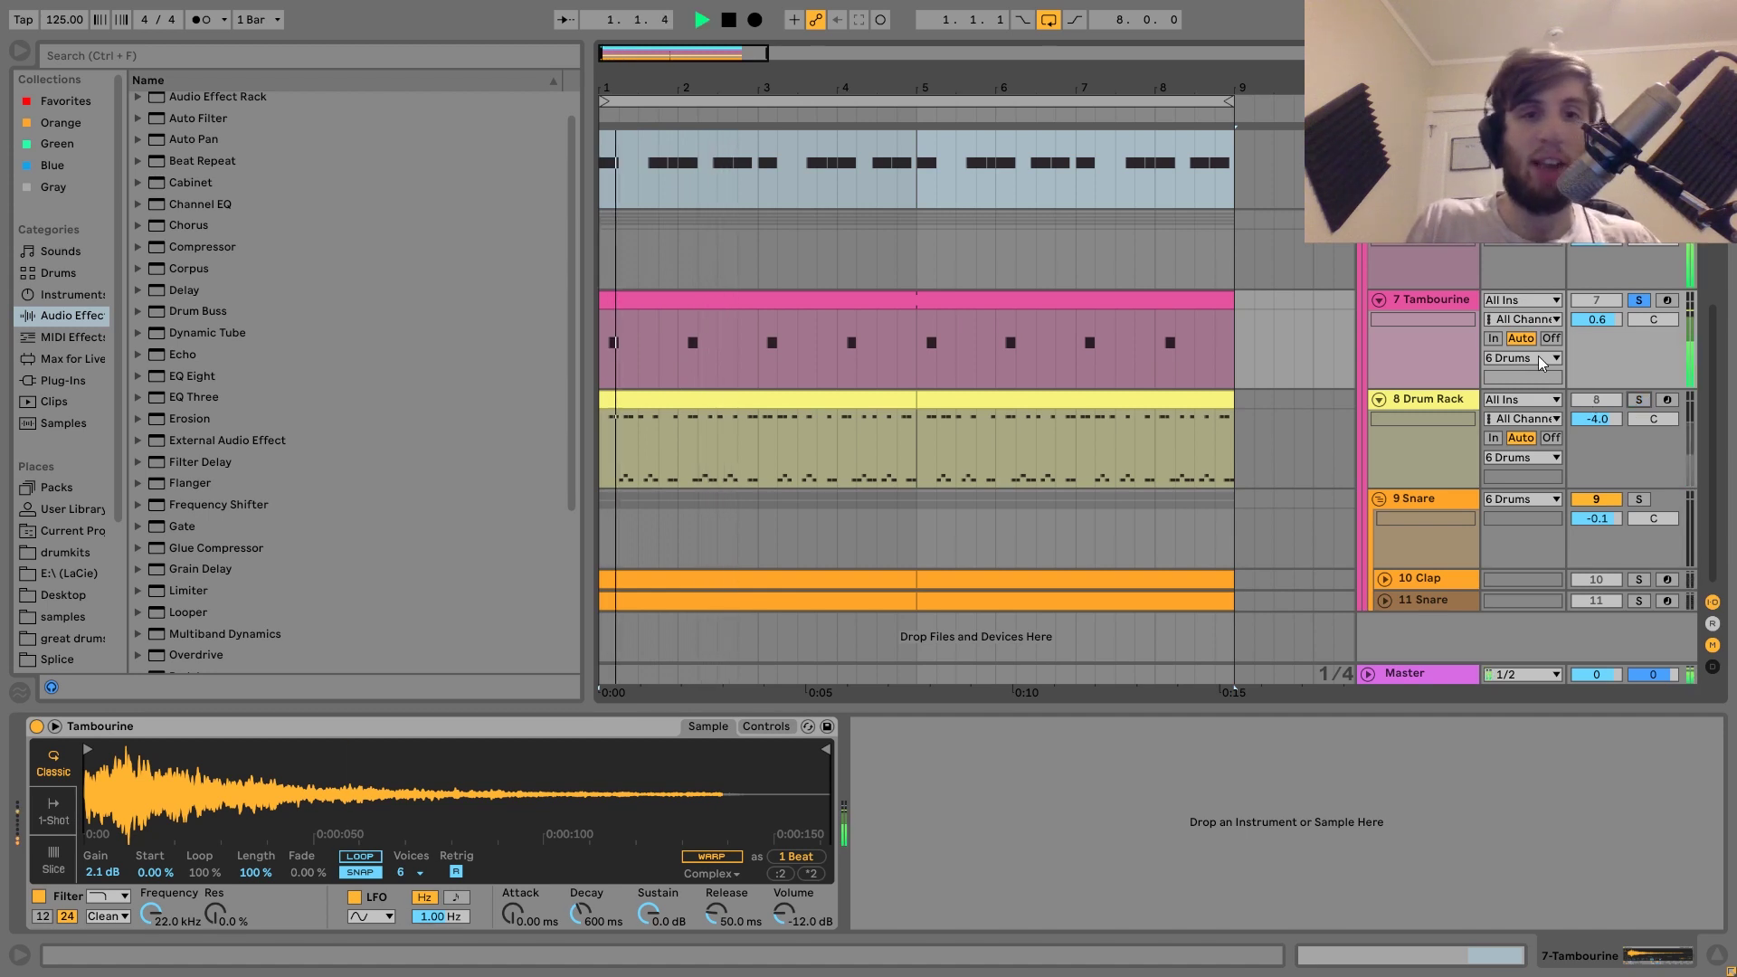
pyautogui.click(1639, 300)
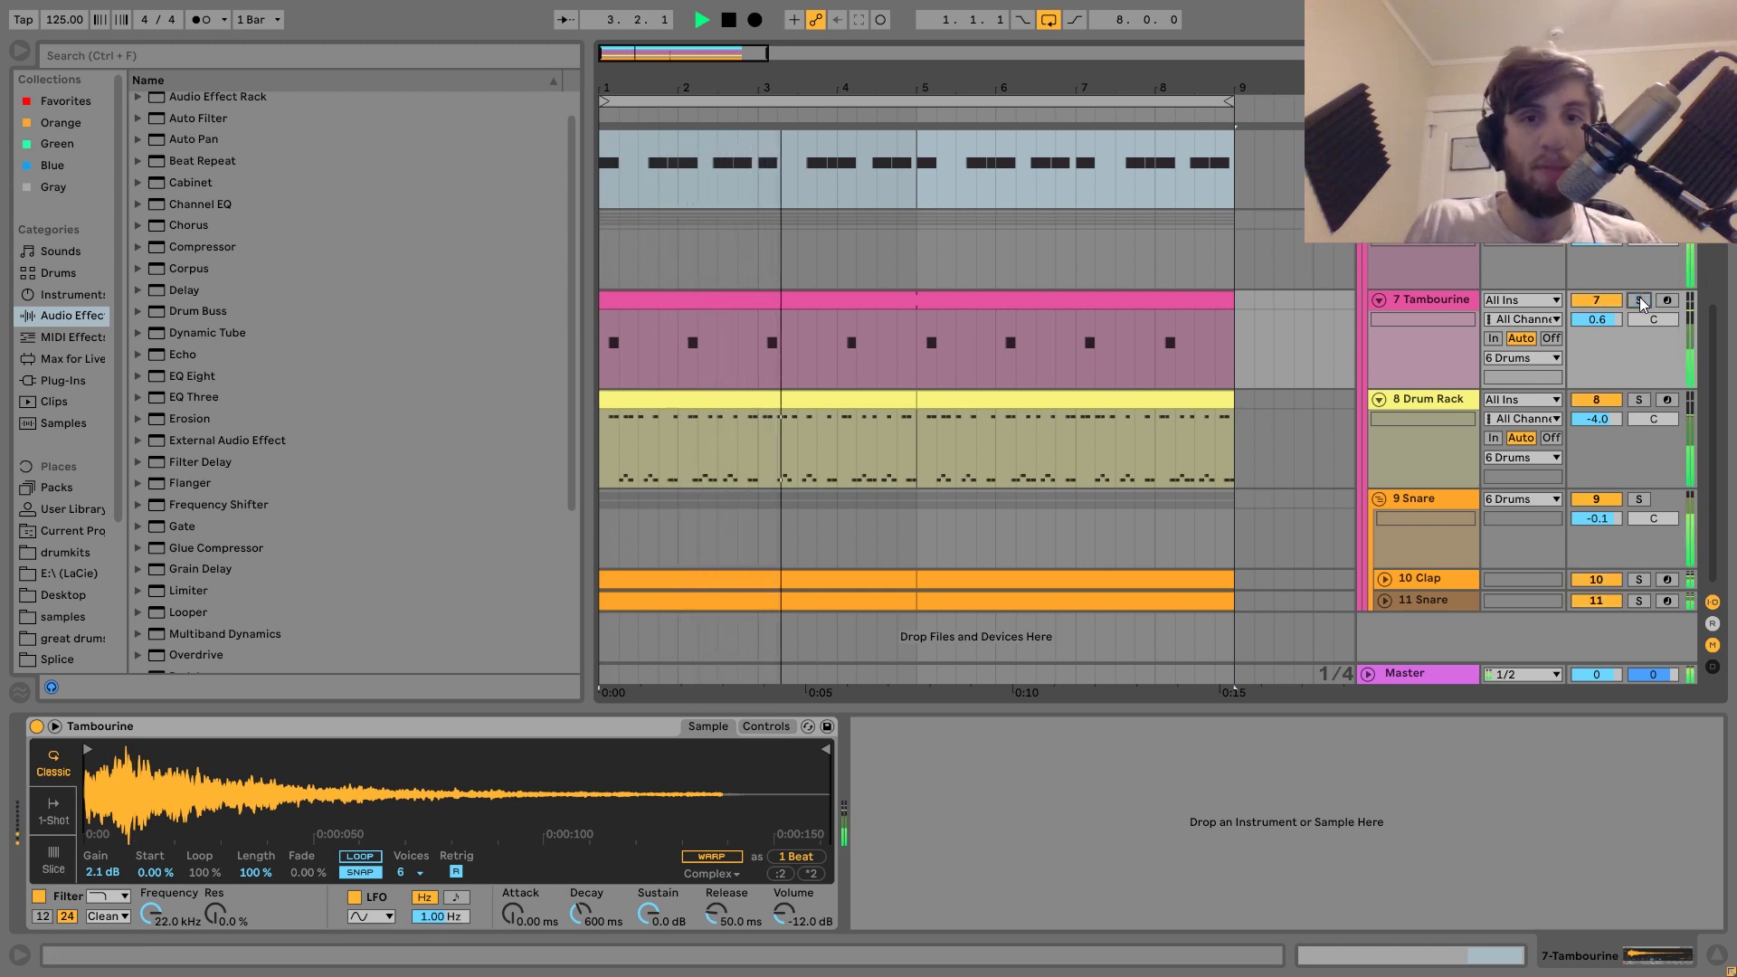
pyautogui.press('space')
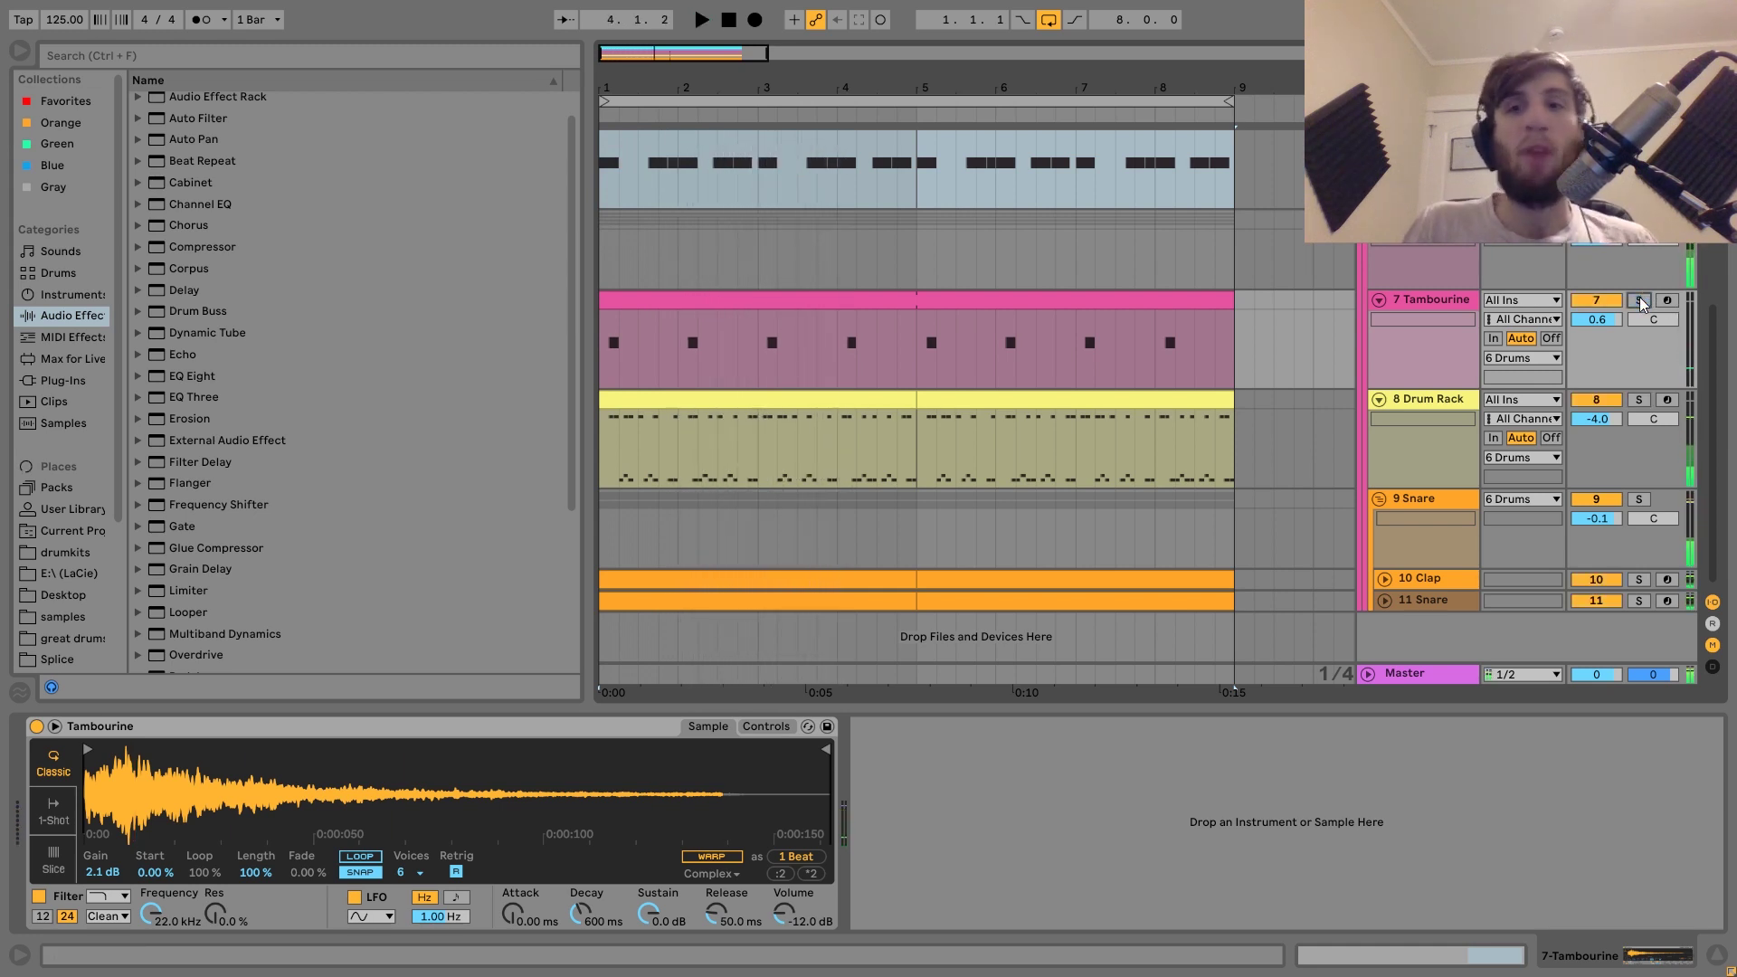
# - Play the Tambourine soloed again, switch the solo to the Drum Rack track, display its devices, and stop
pyautogui.click(1635, 300)
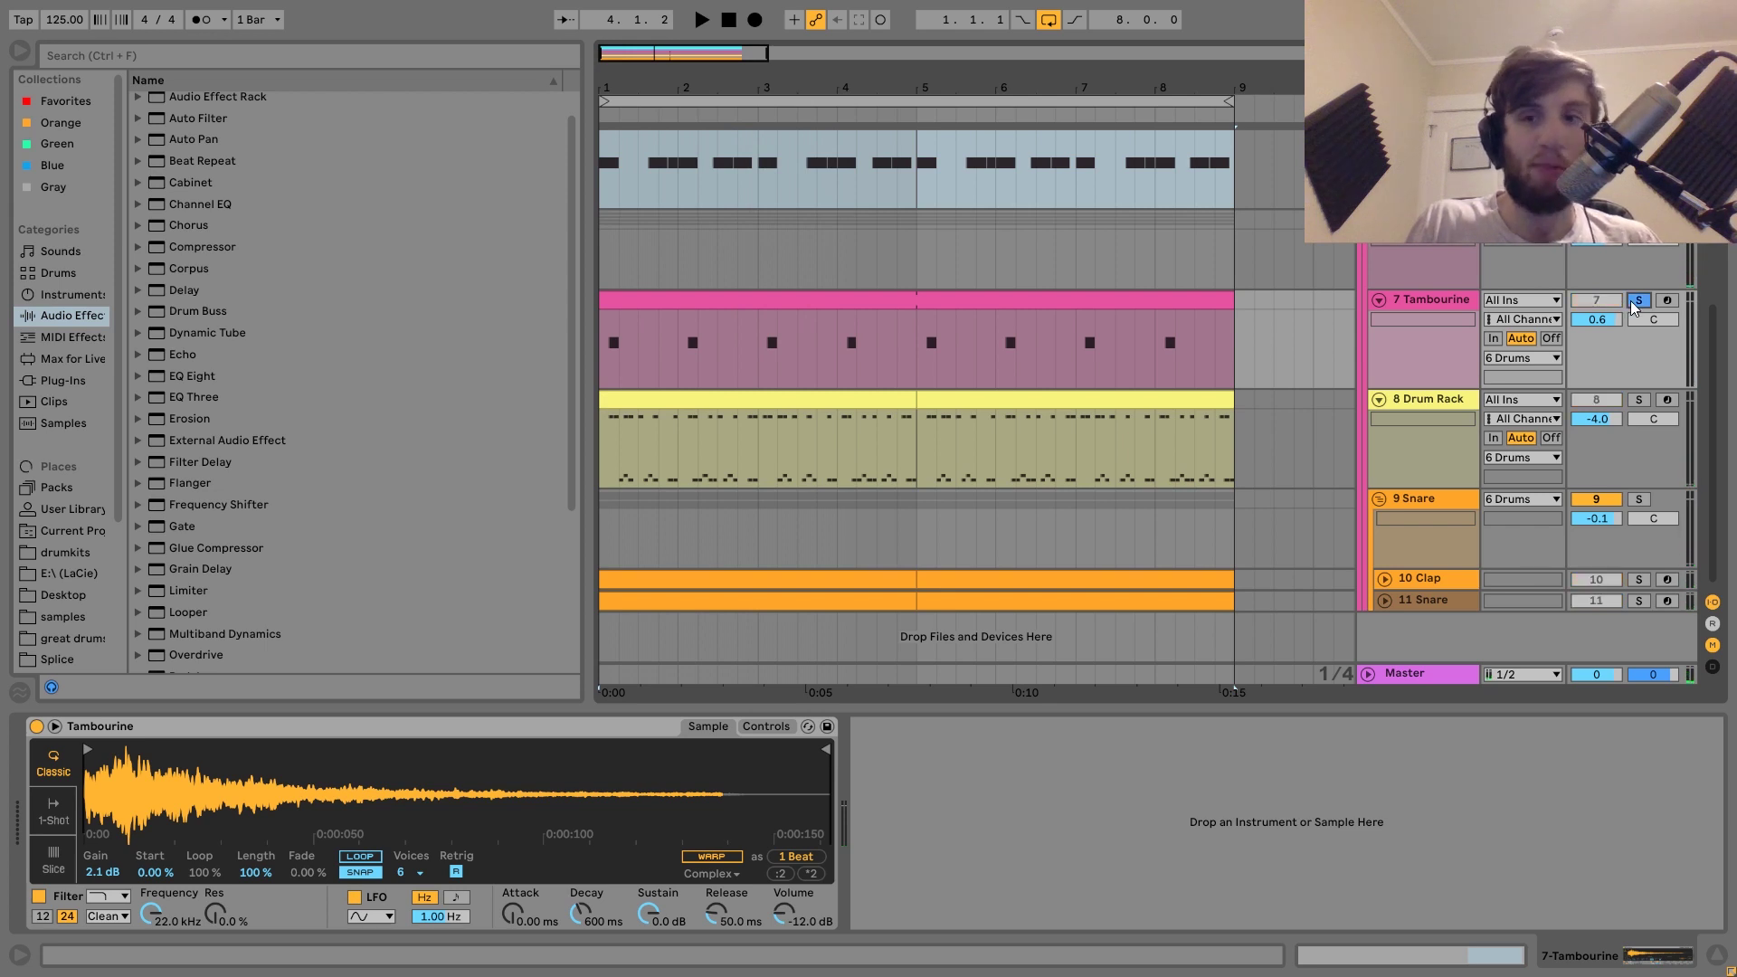
pyautogui.press('space')
pyautogui.click(1638, 499)
pyautogui.press('space')
pyautogui.click(1638, 400)
pyautogui.click(1423, 401)
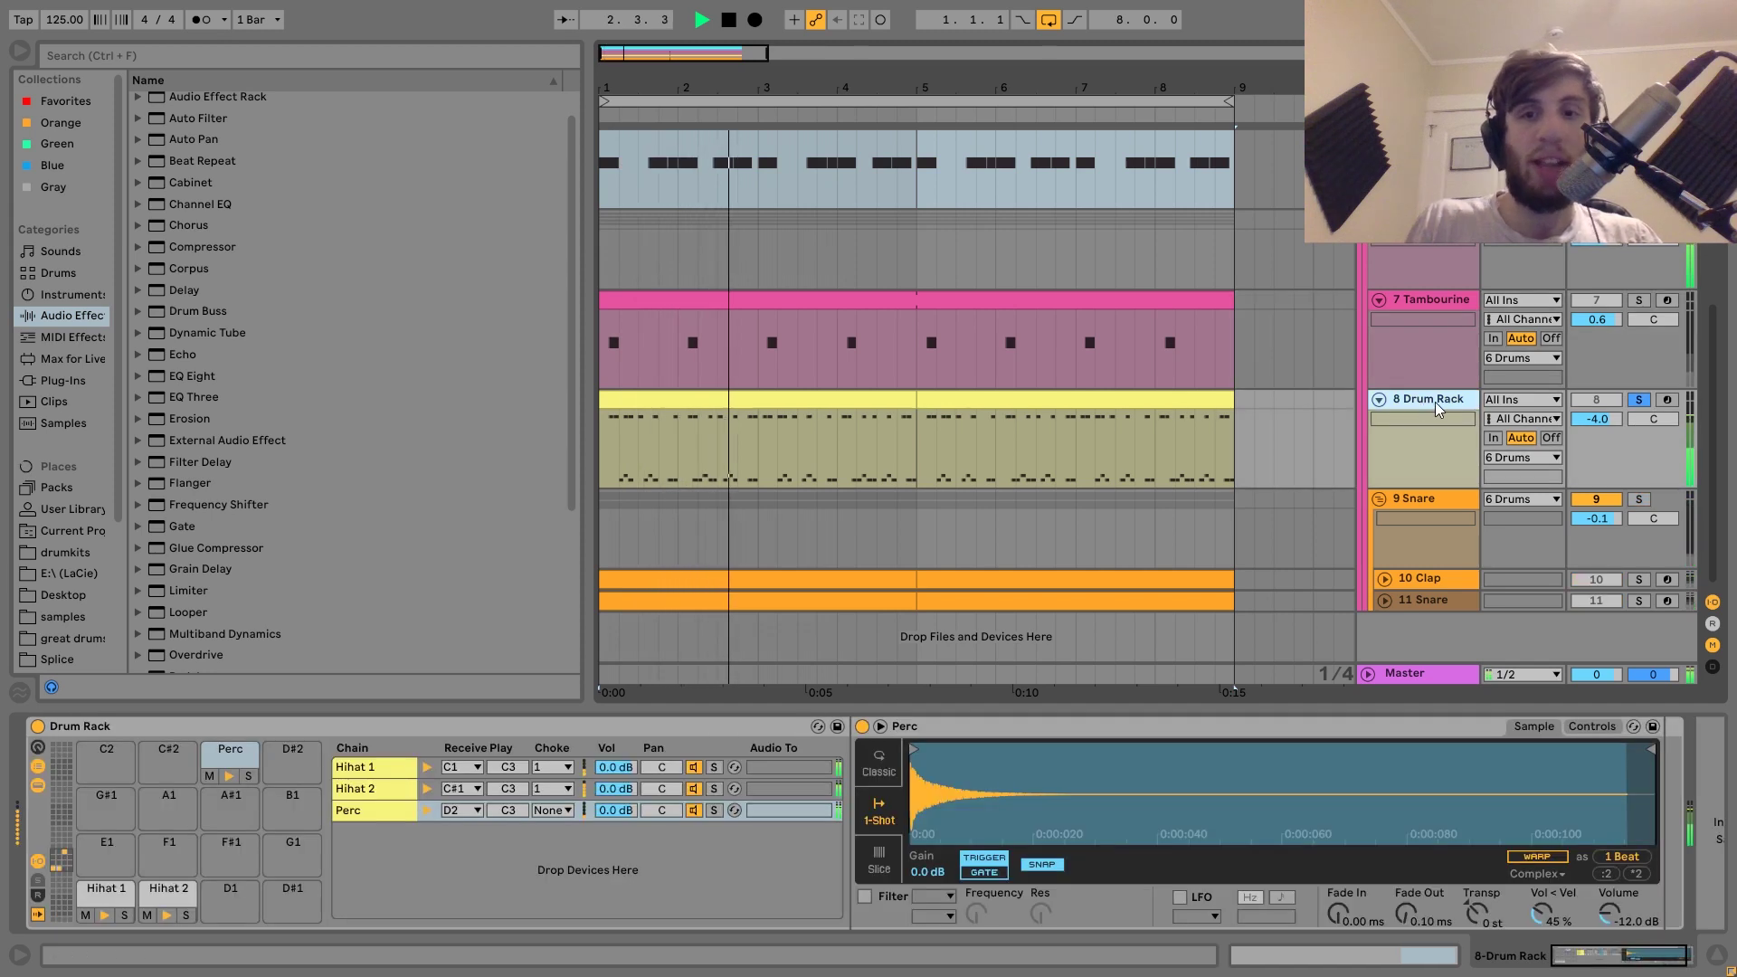
pyautogui.press('space')
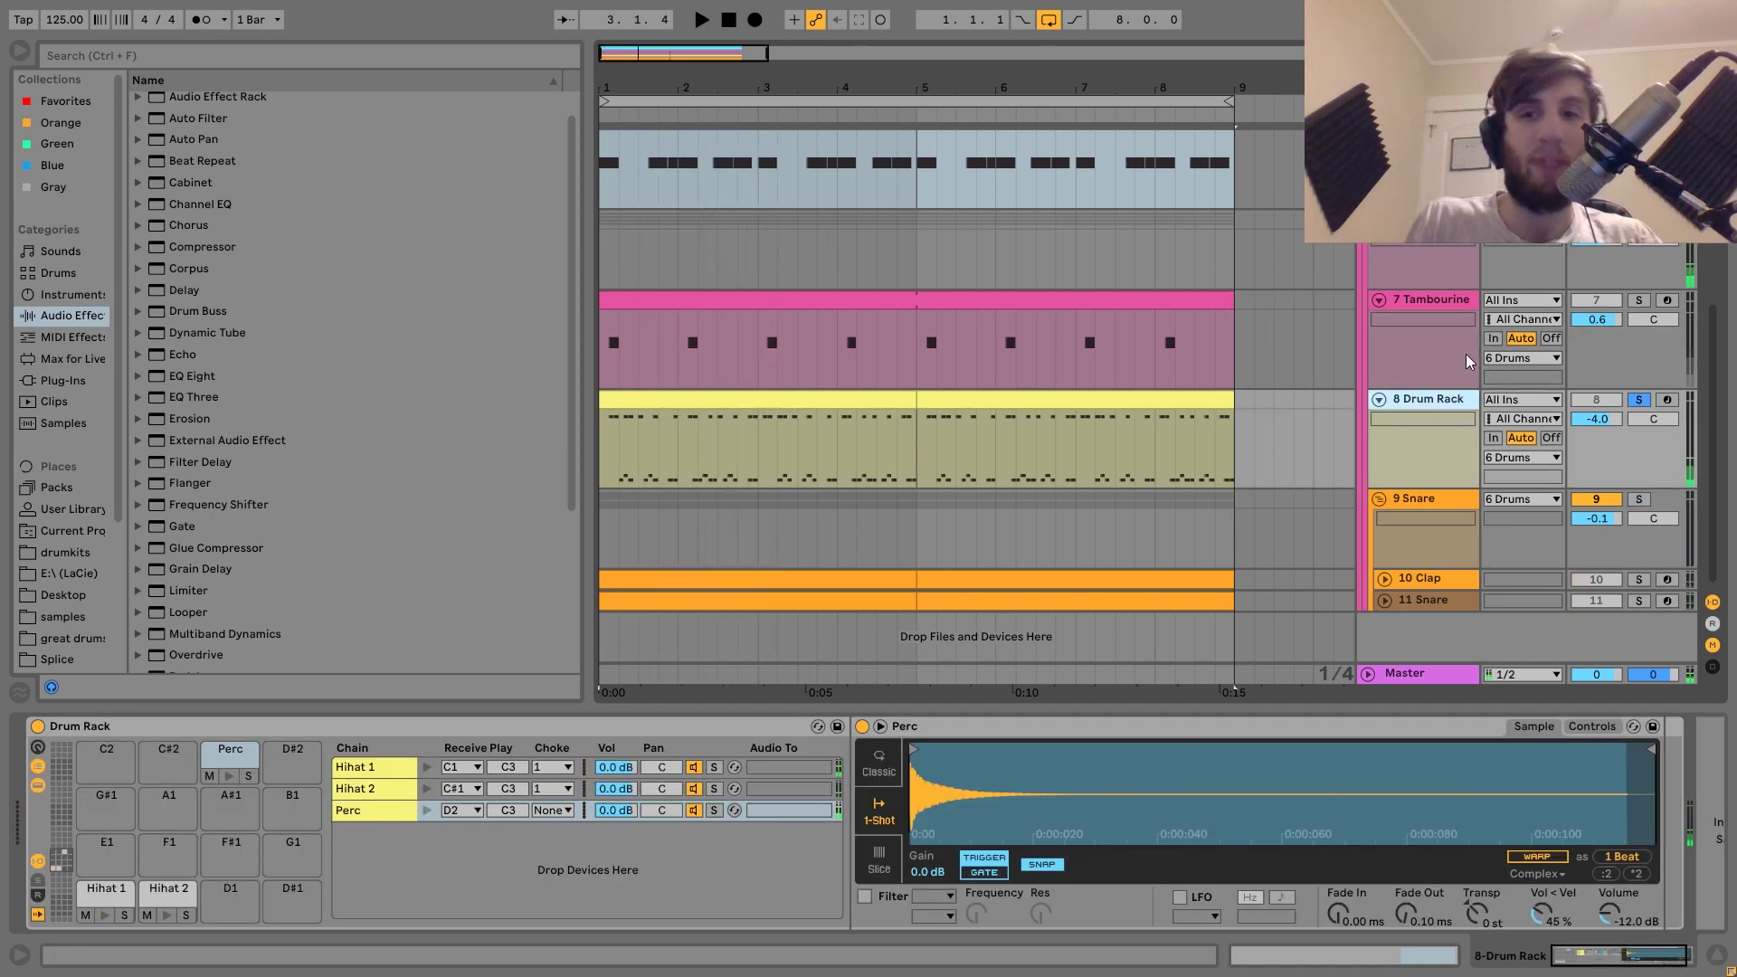
# - Display the Tambourine's sample device, return to the Drum Rack's devices, and play the soloed Drum Rack briefly
pyautogui.click(1411, 300)
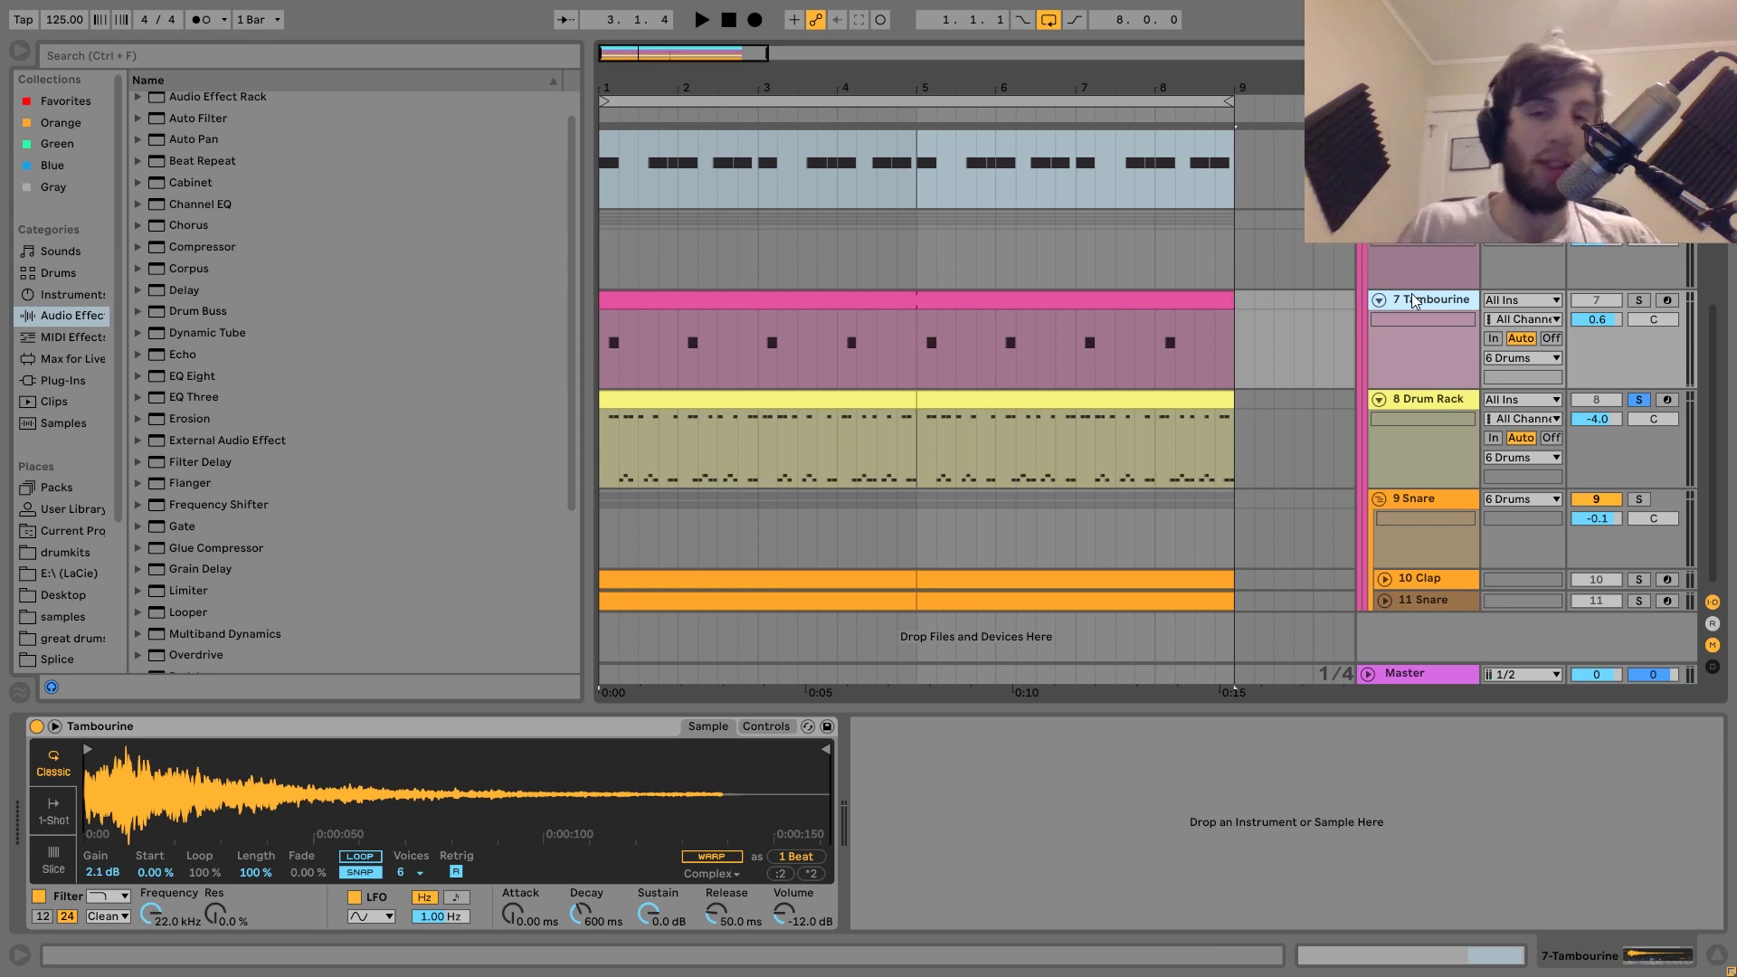
pyautogui.click(1420, 416)
pyautogui.click(1410, 399)
pyautogui.click(1412, 399)
pyautogui.press('space')
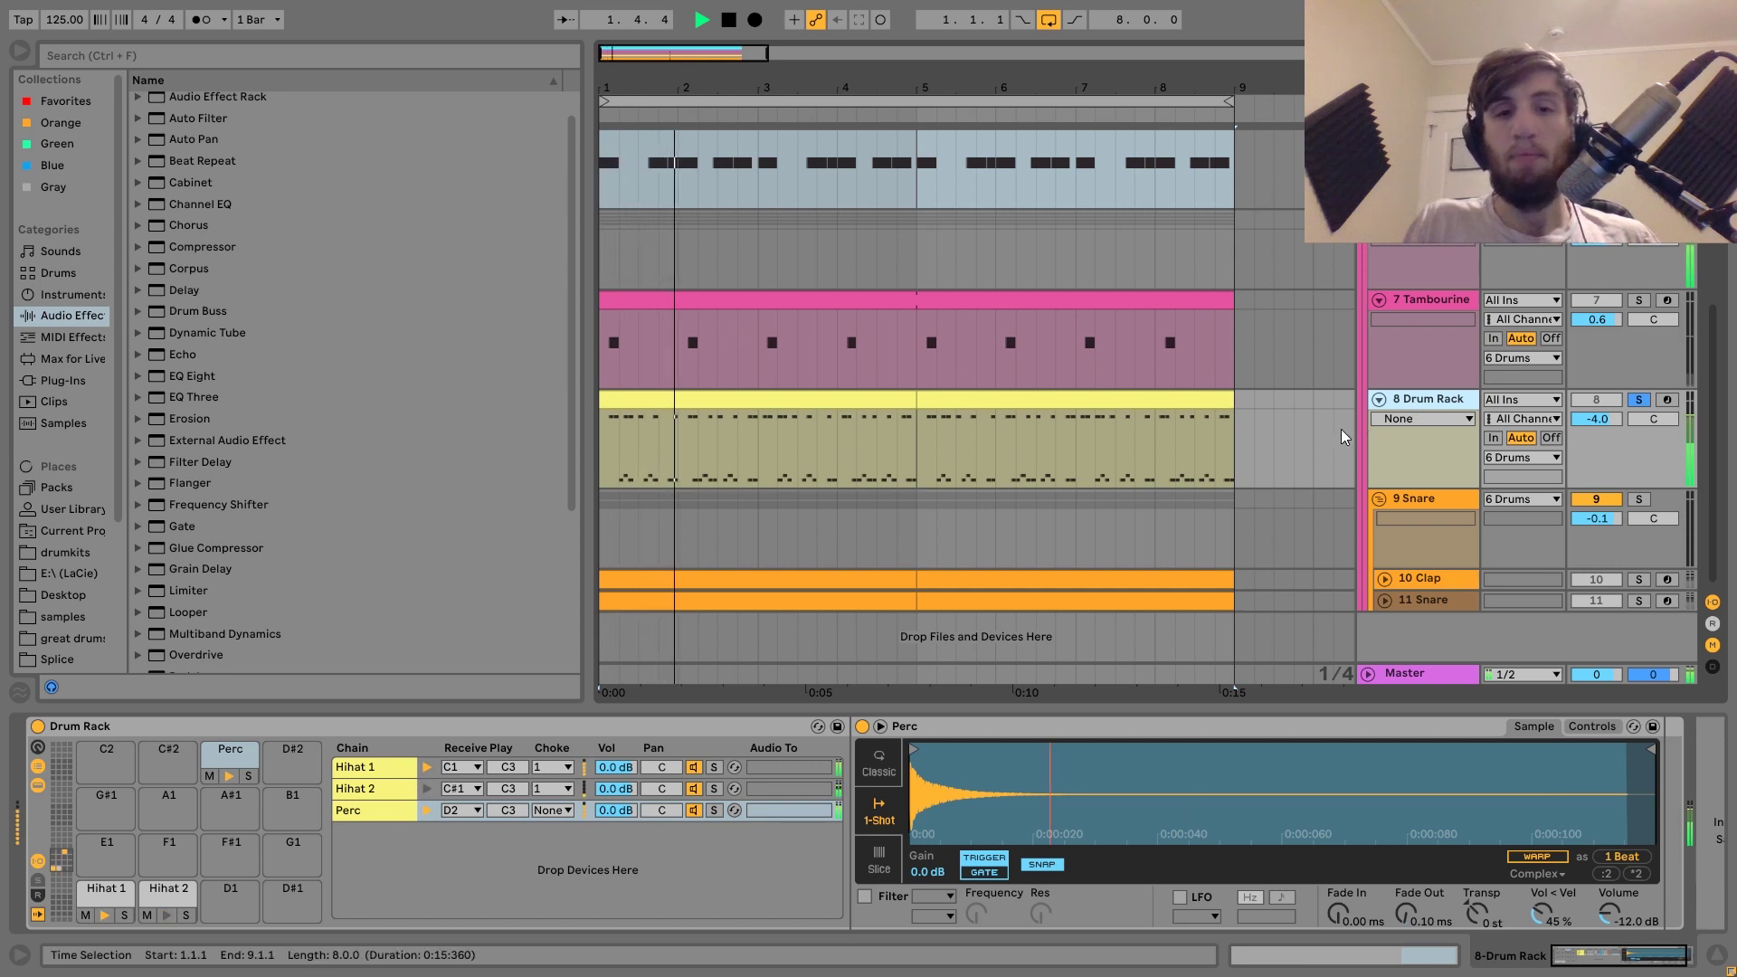
pyautogui.press('space')
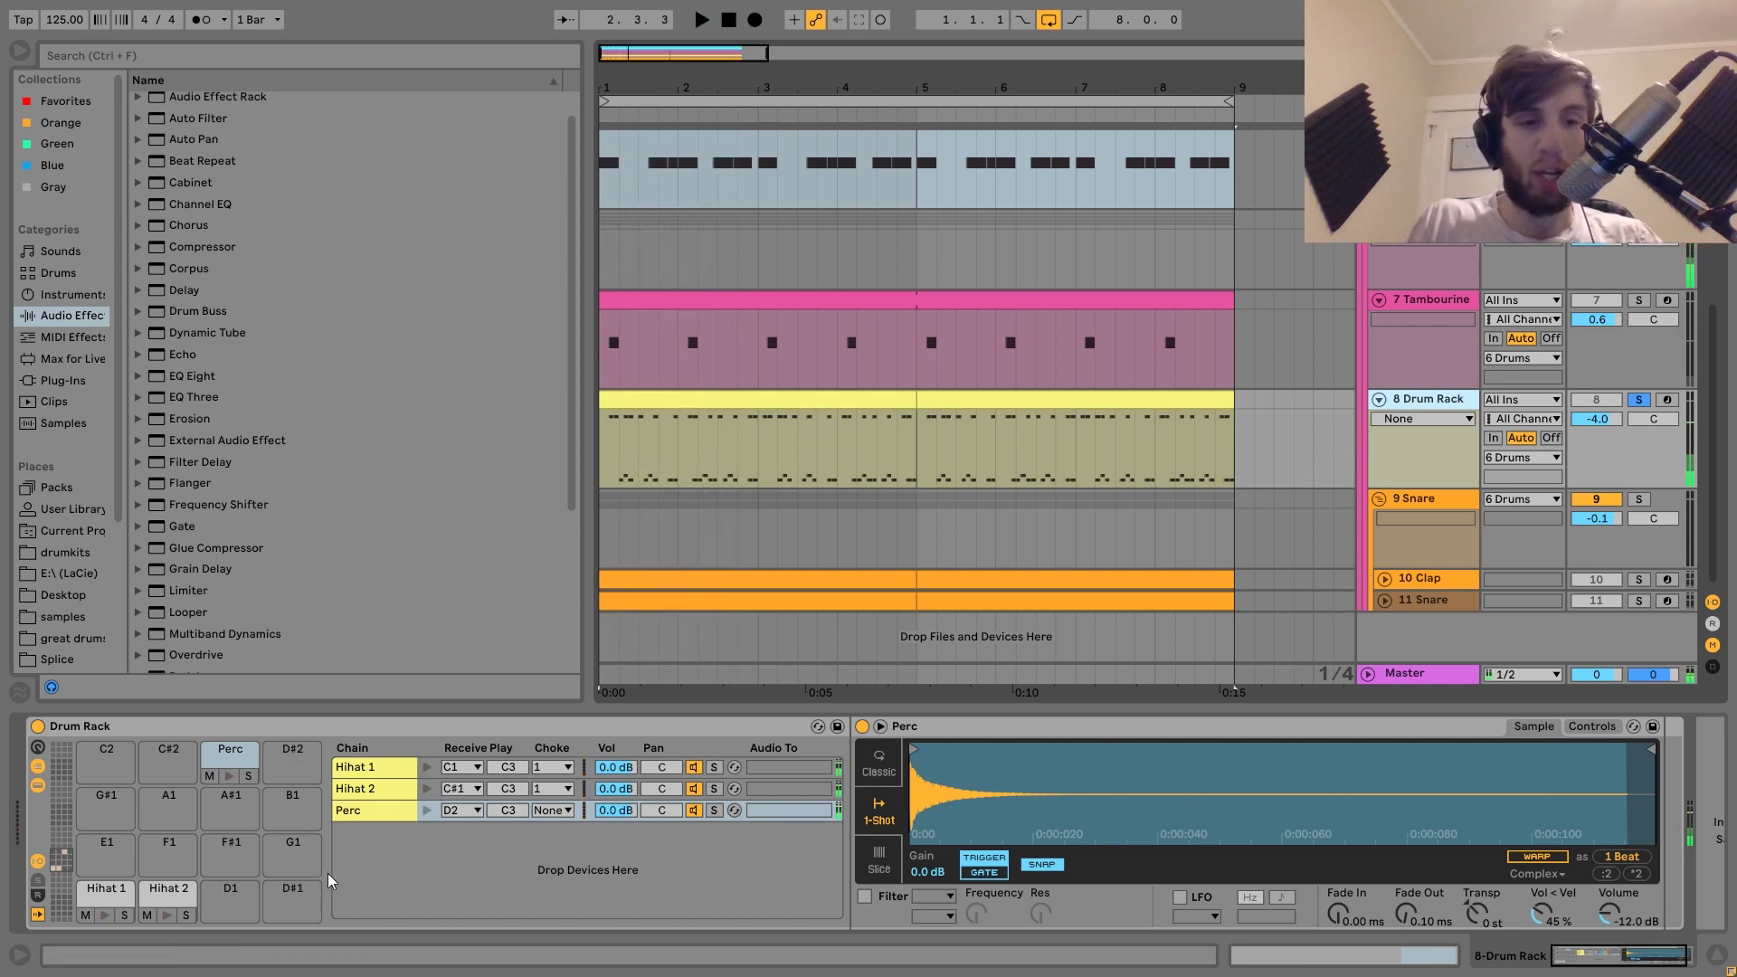
# - Display and audition the Drum Rack's Hihat 1, Hihat 2 and Perc pads, and play the pattern briefly
pyautogui.click(99, 896)
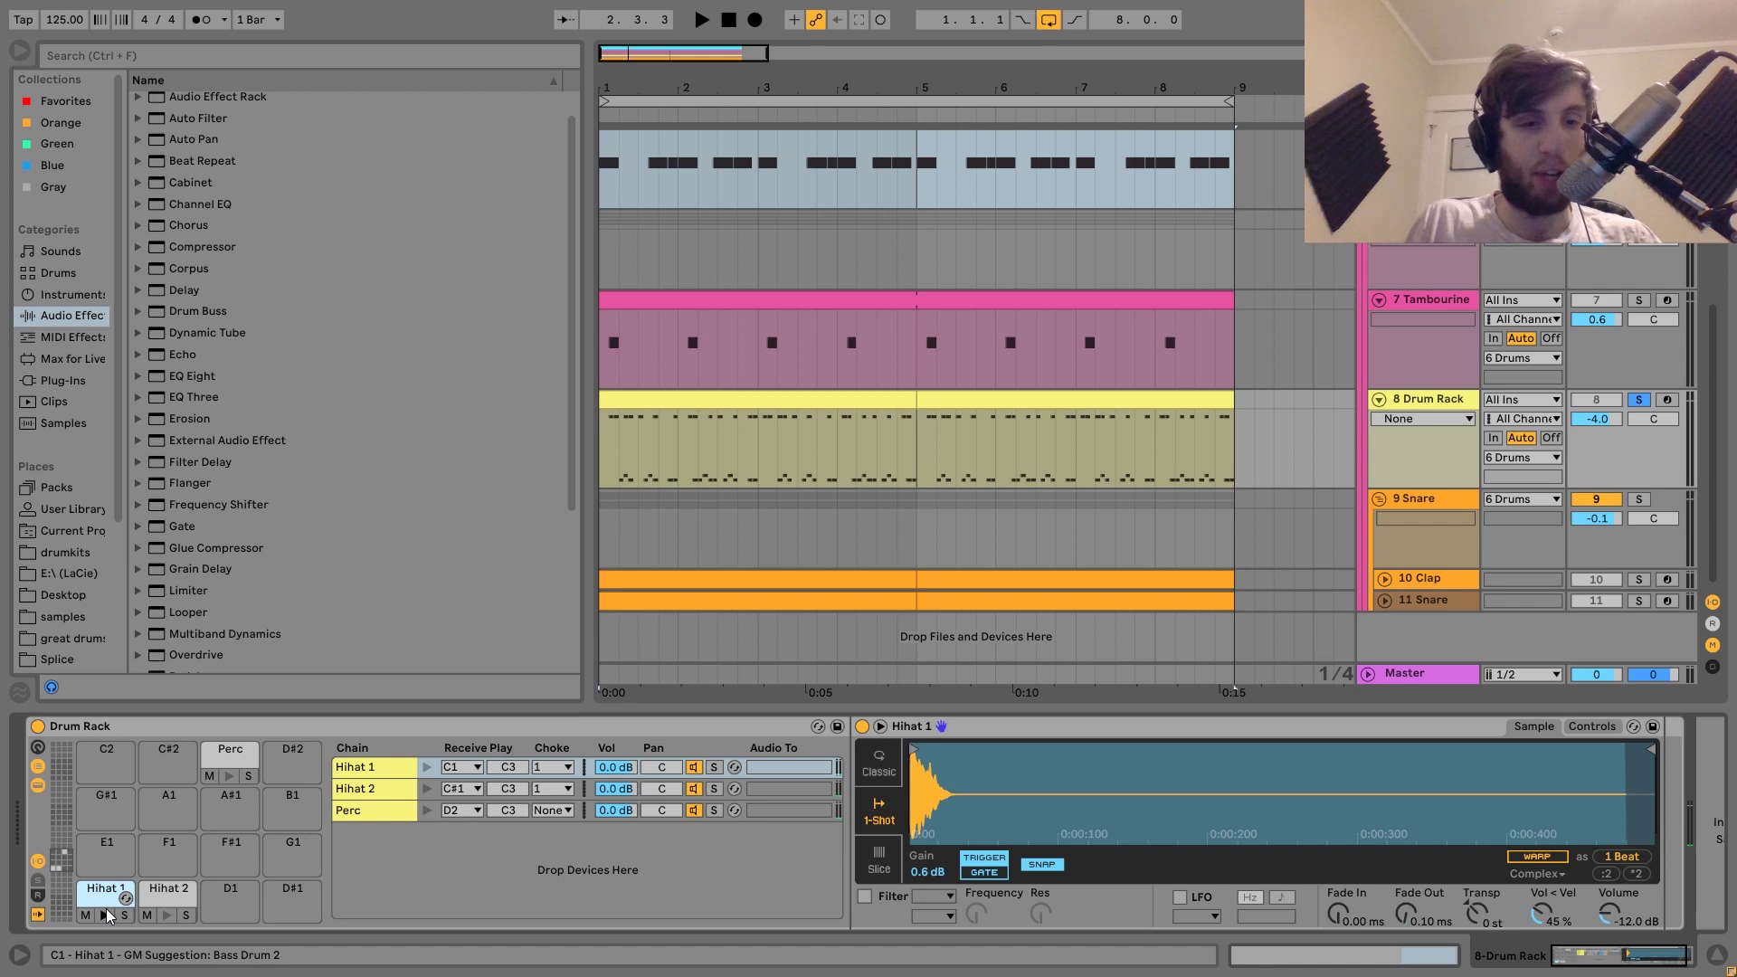
pyautogui.click(163, 896)
pyautogui.click(224, 755)
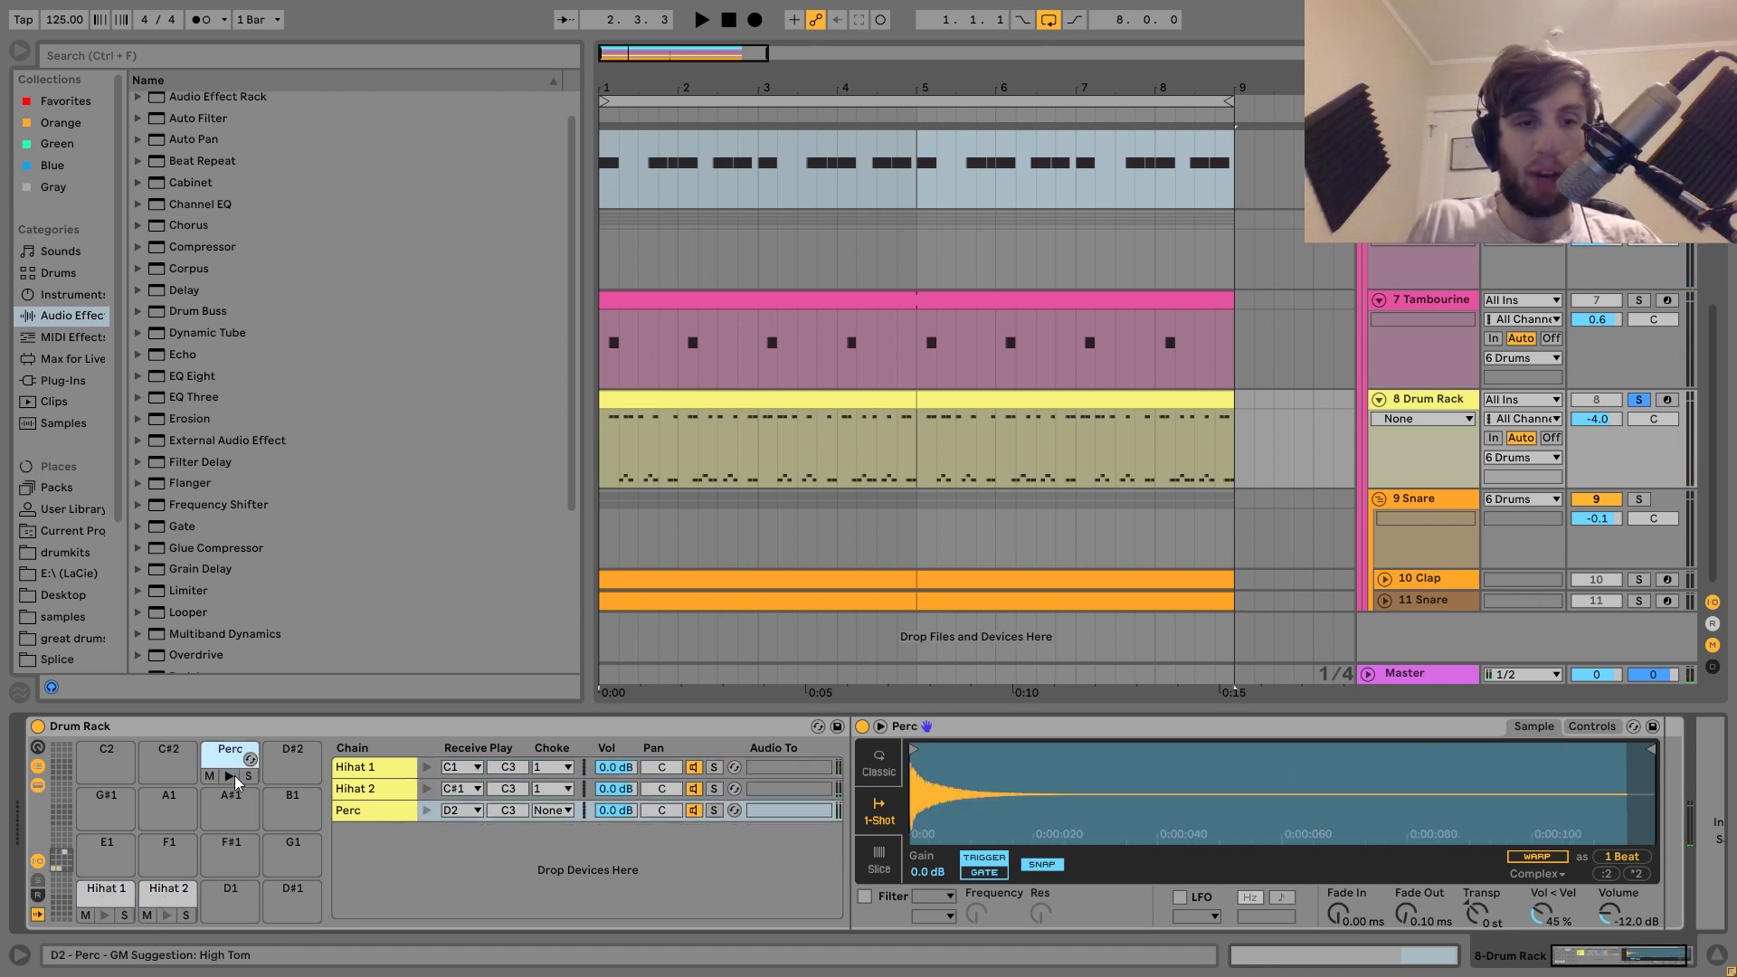
pyautogui.click(168, 891)
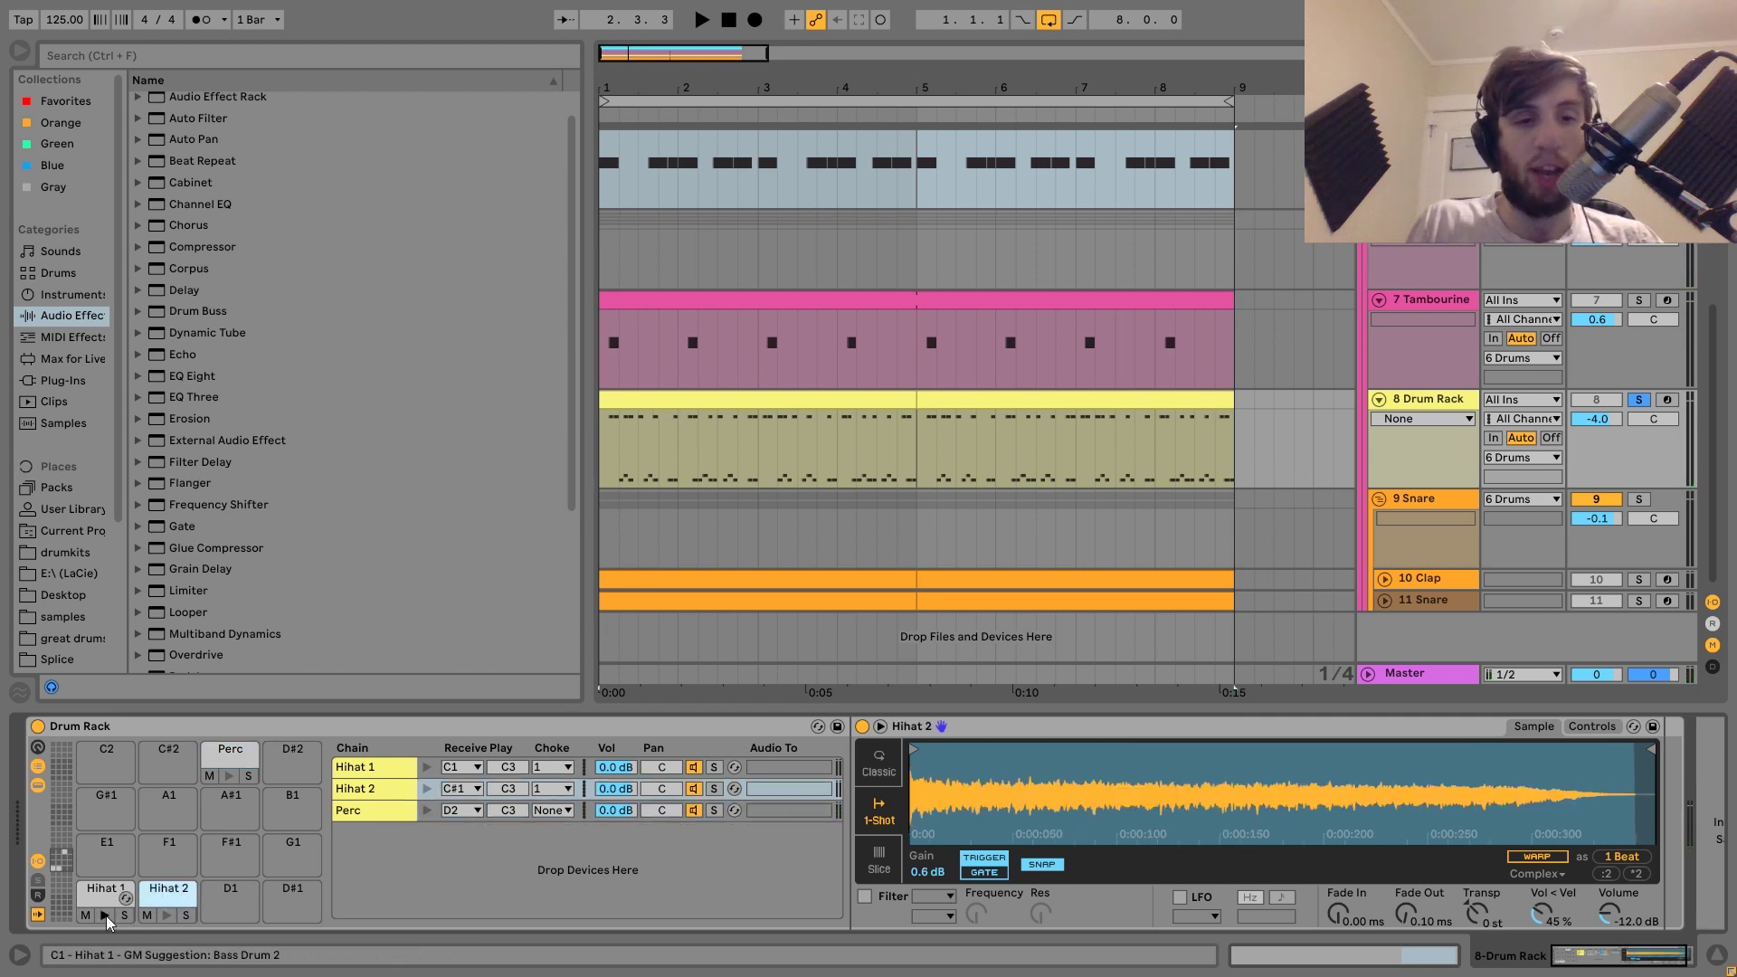
pyautogui.click(169, 916)
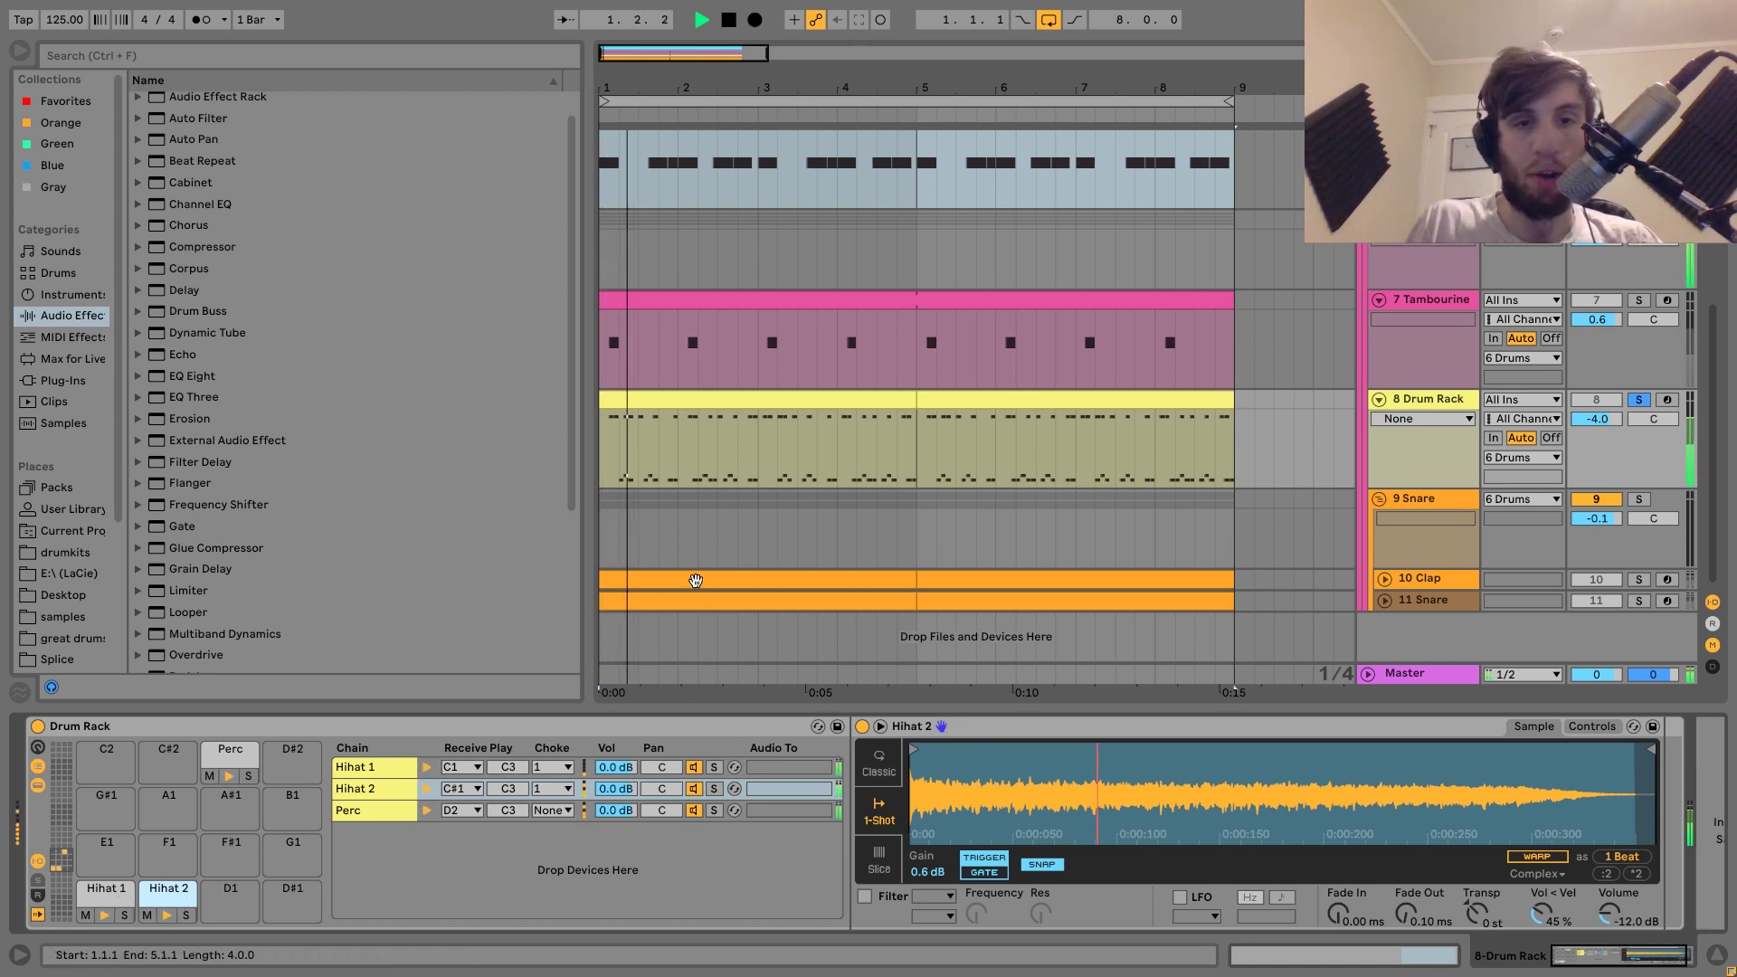
pyautogui.press('space')
# - Select the first Drum Rack clip, examine Hihat 1's Choke setting in the rack's chain list, and play the soloed rack
pyautogui.click(648, 491)
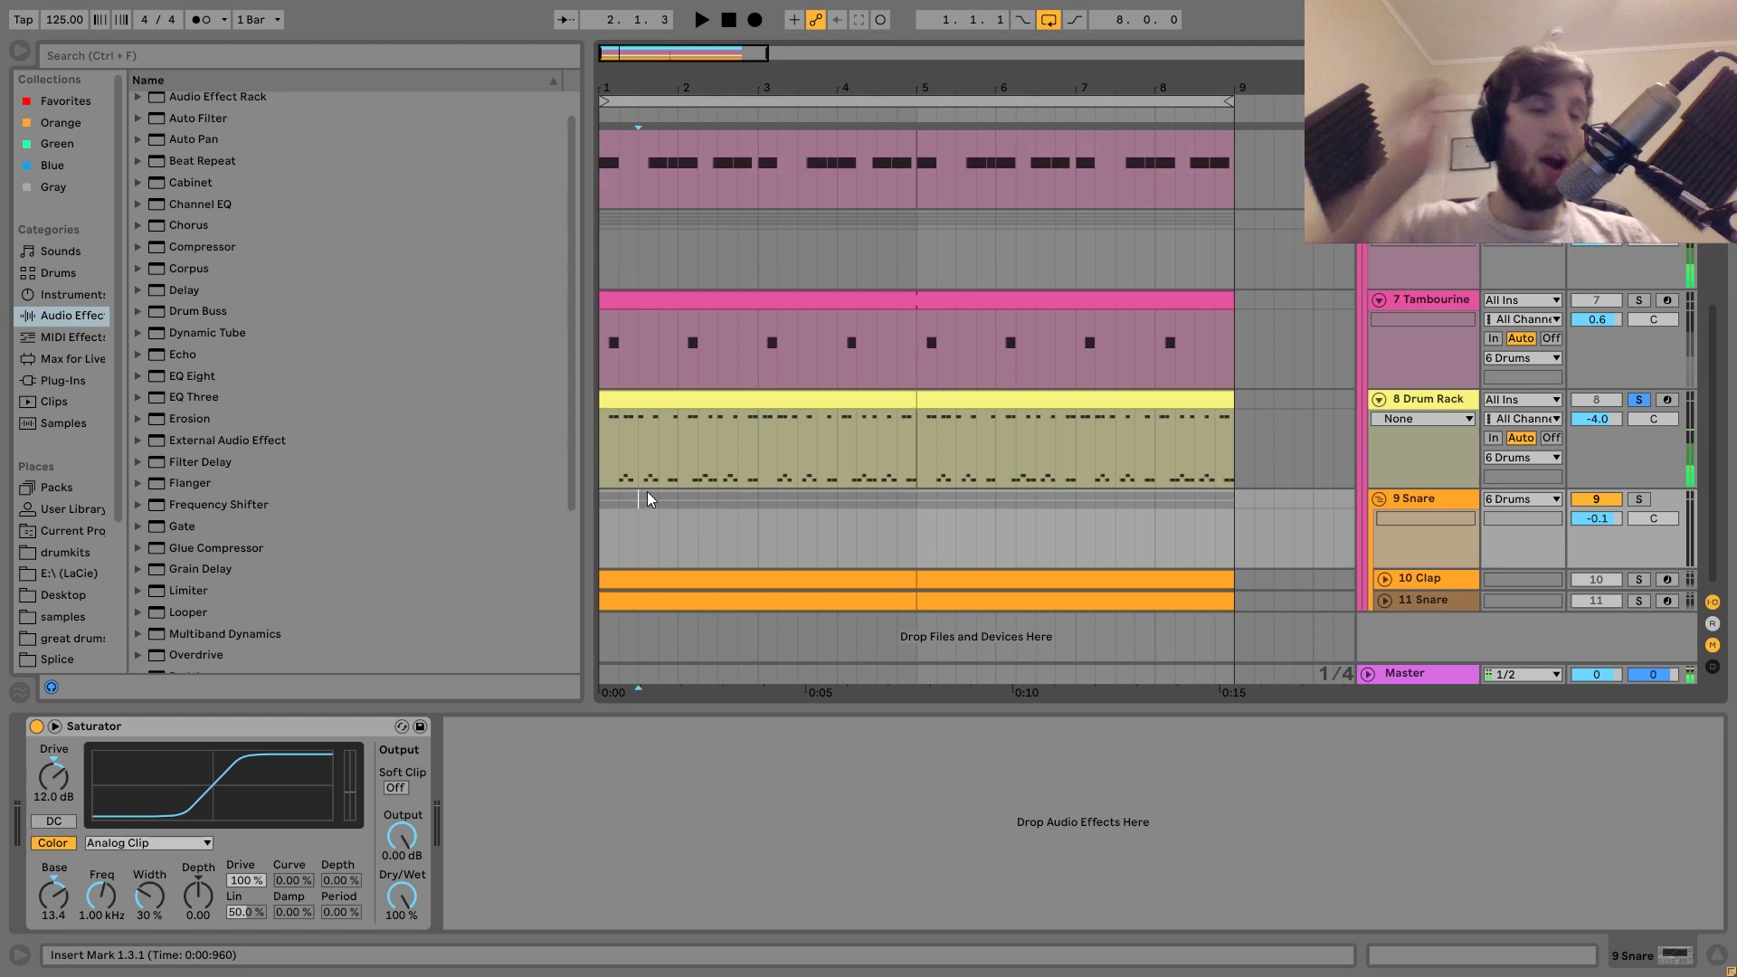
pyautogui.click(805, 399)
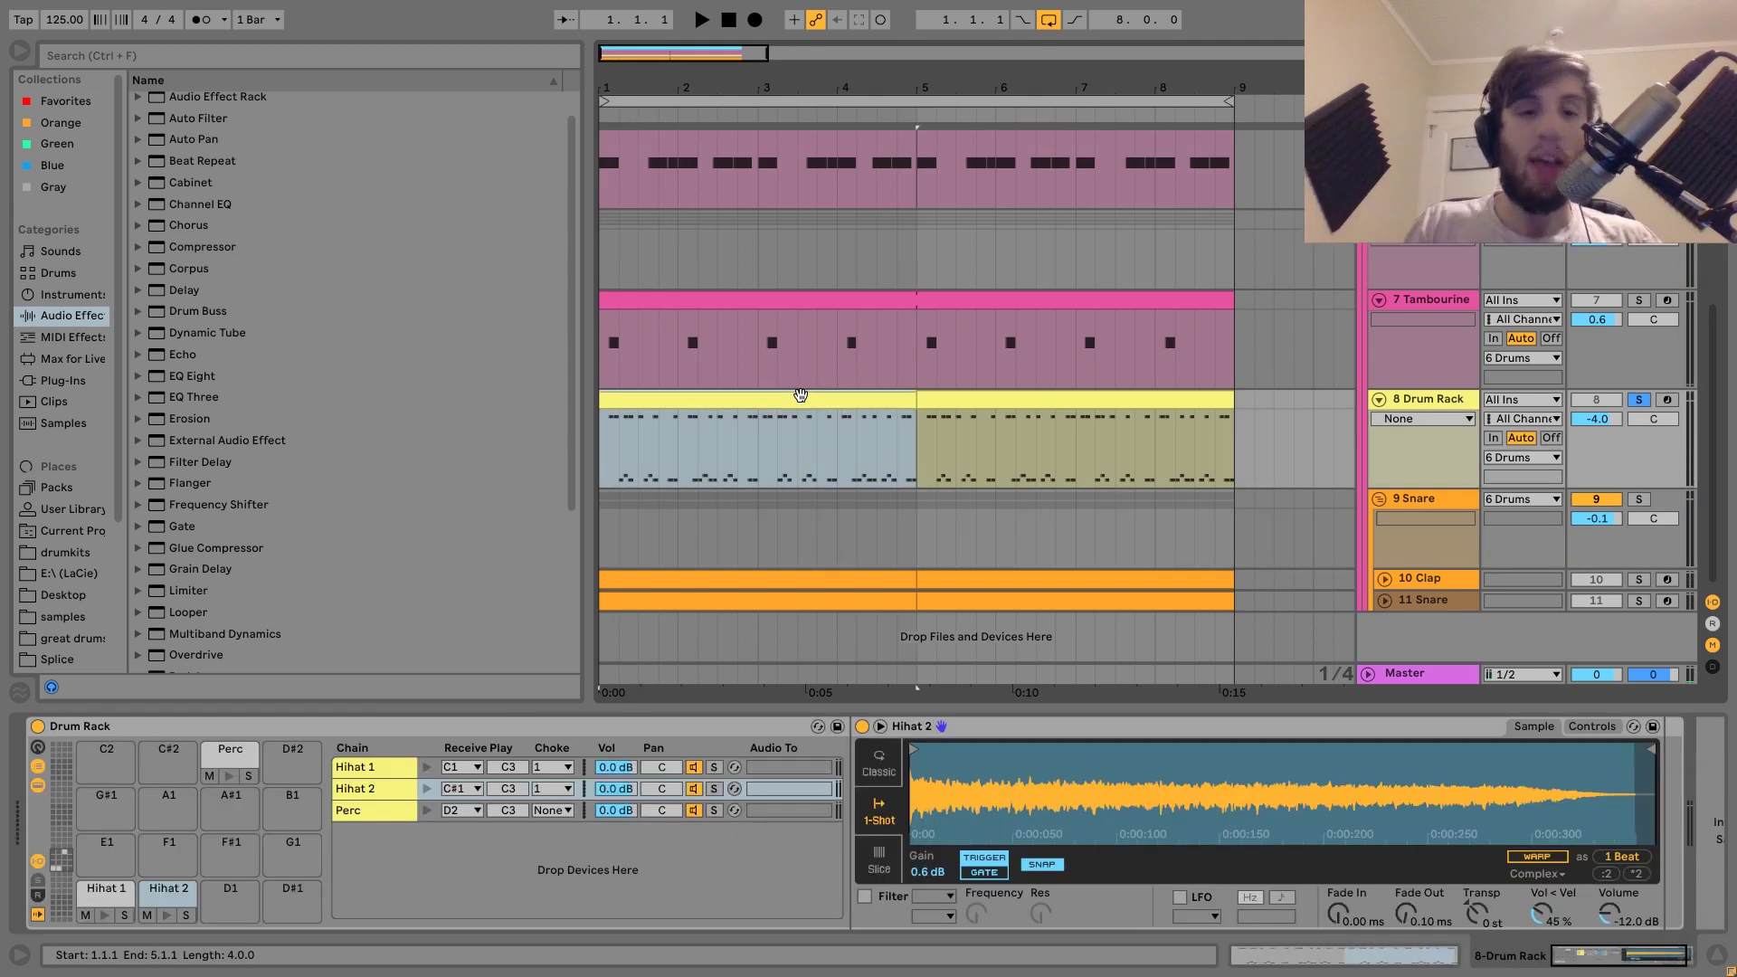
pyautogui.click(543, 771)
pyautogui.click(543, 775)
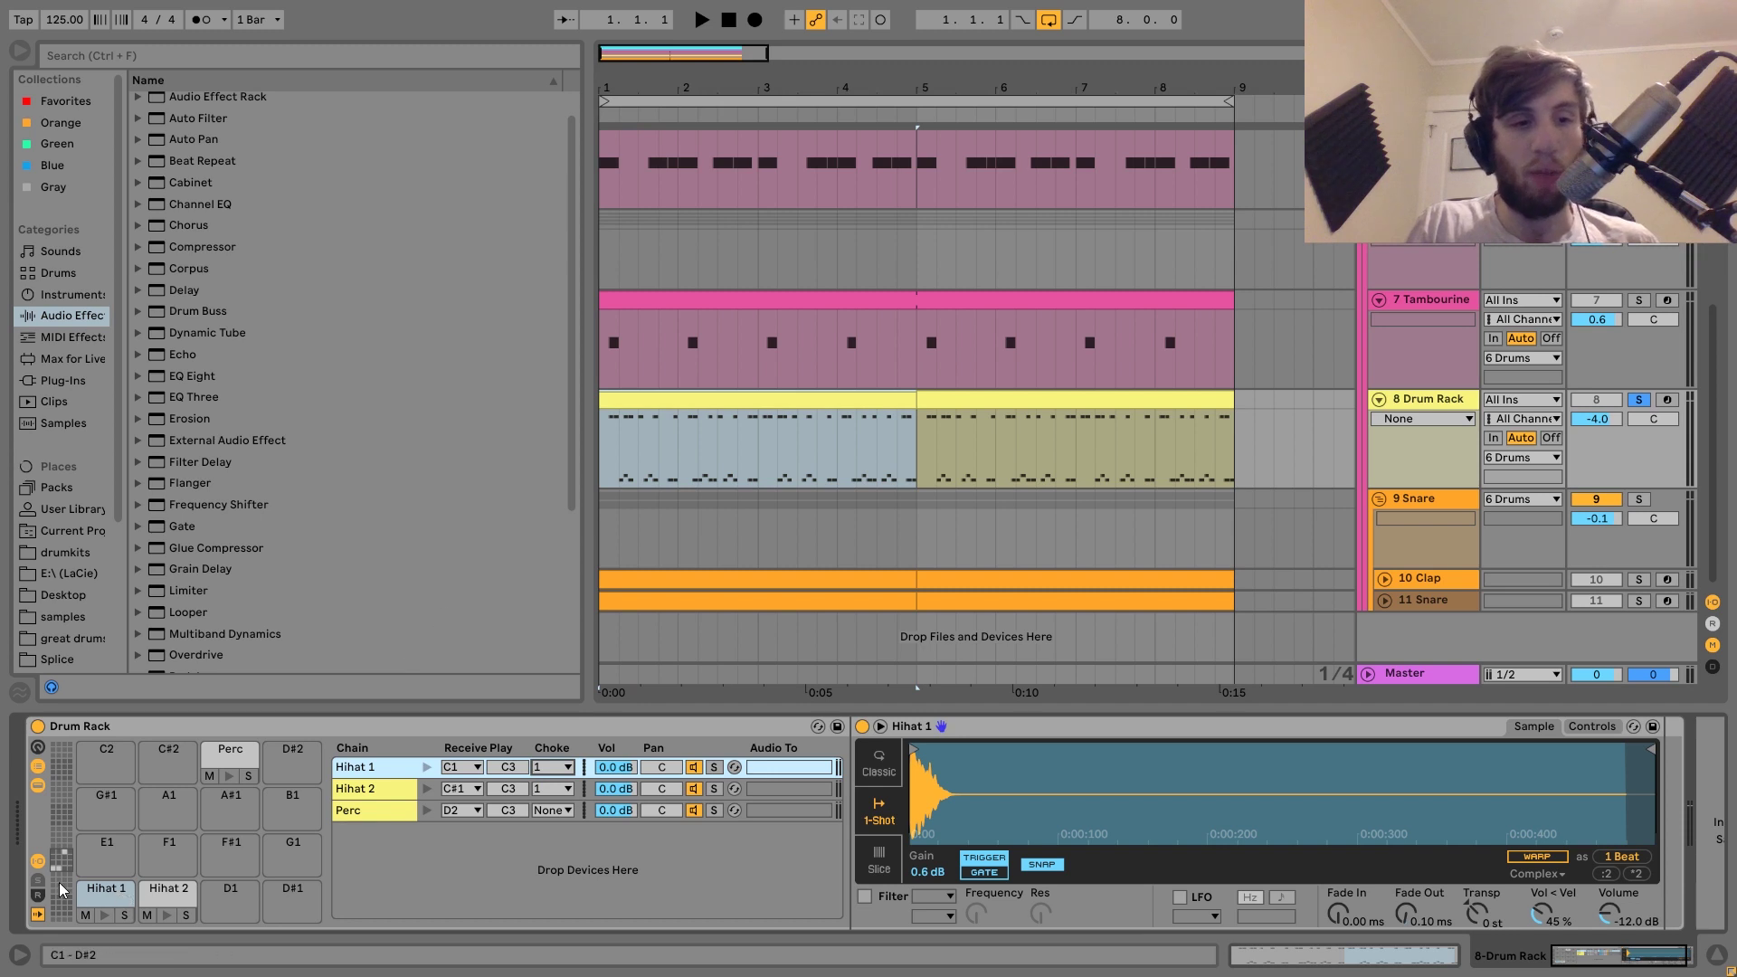
pyautogui.click(38, 865)
pyautogui.click(38, 865)
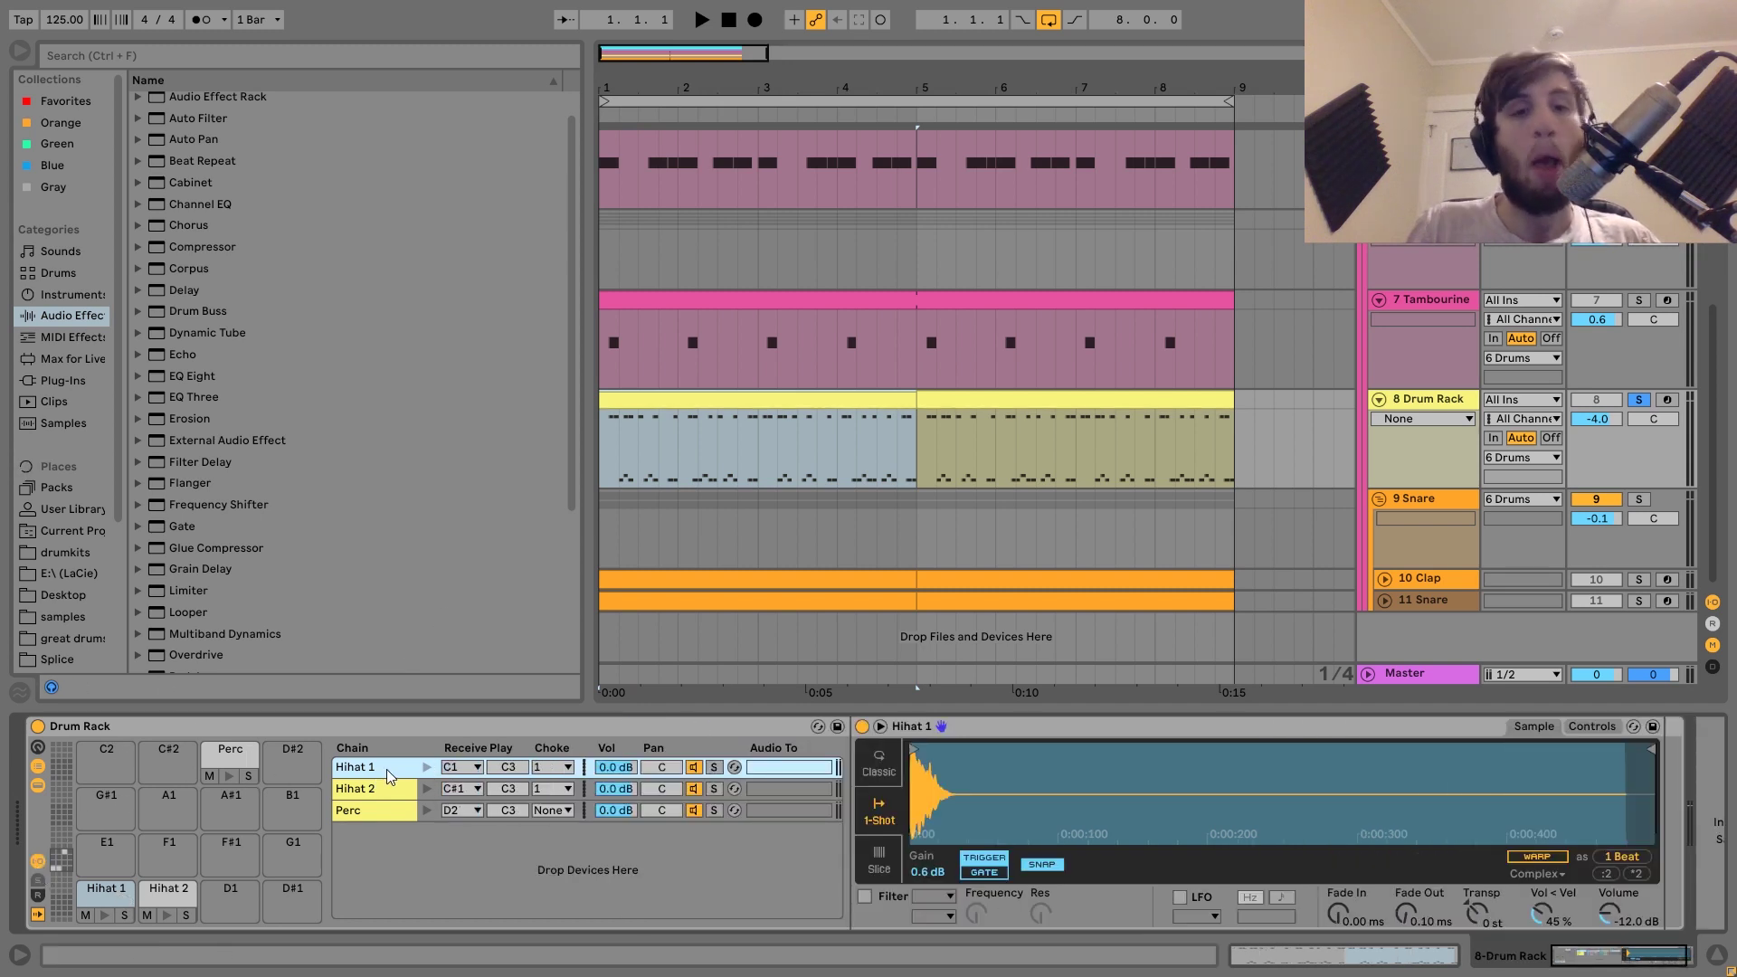
pyautogui.click(543, 770)
pyautogui.click(543, 770)
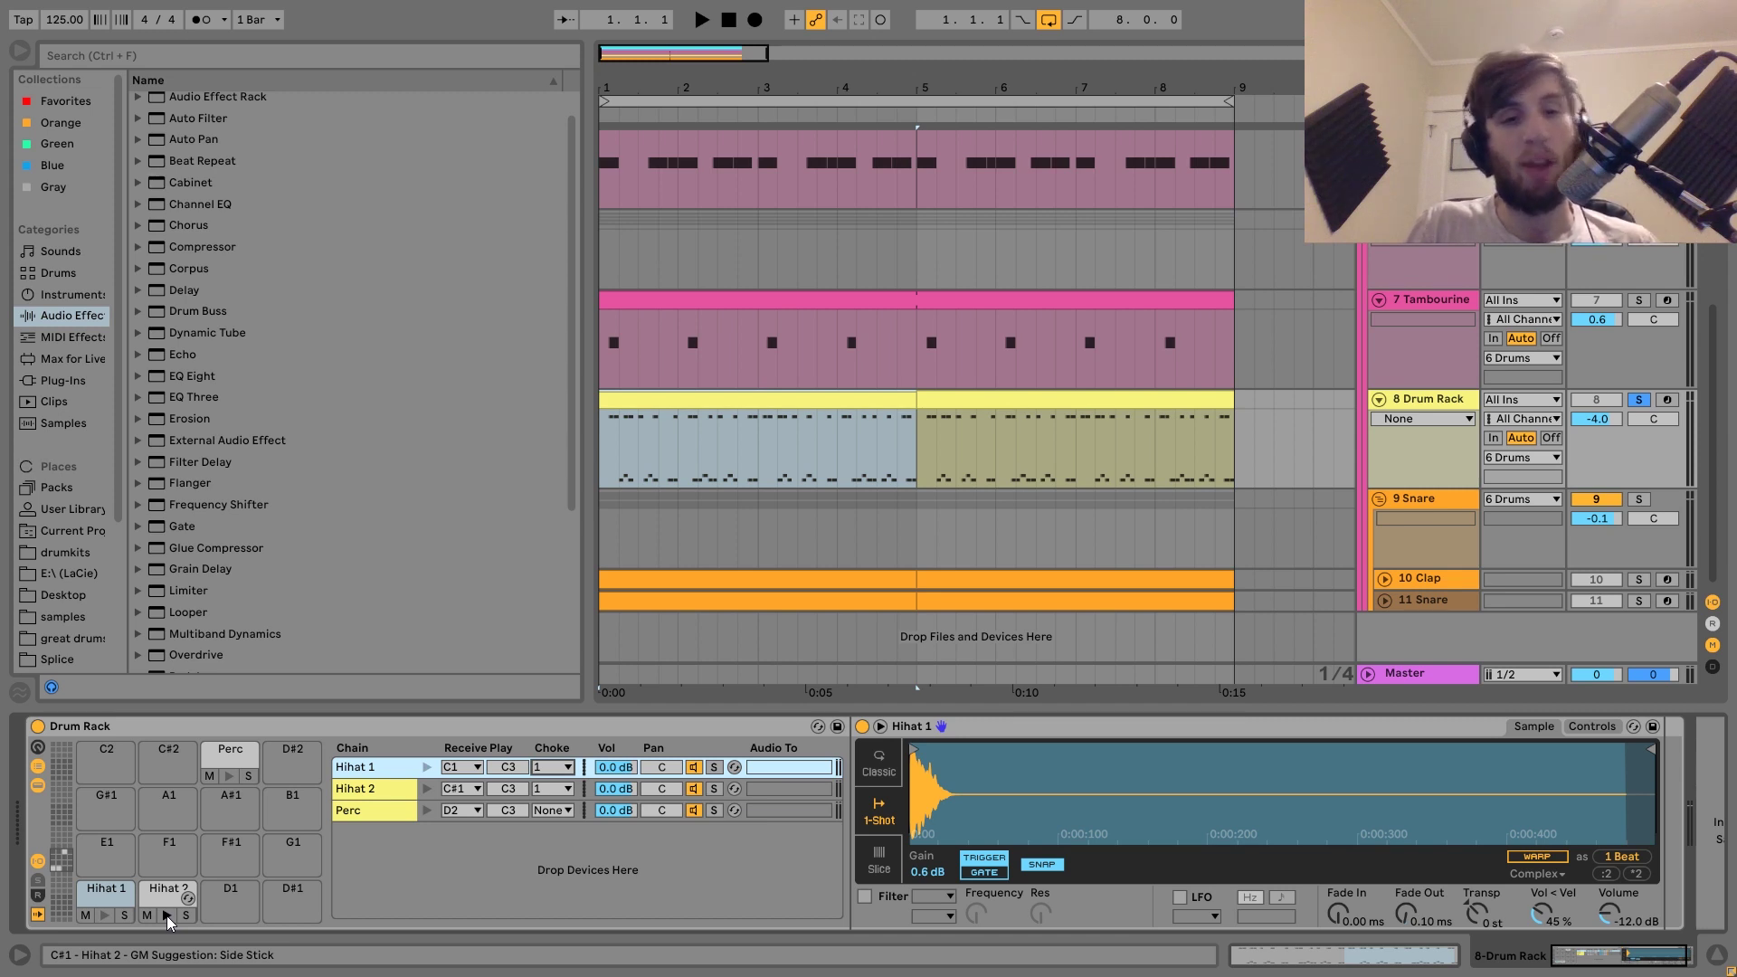
pyautogui.press('space')
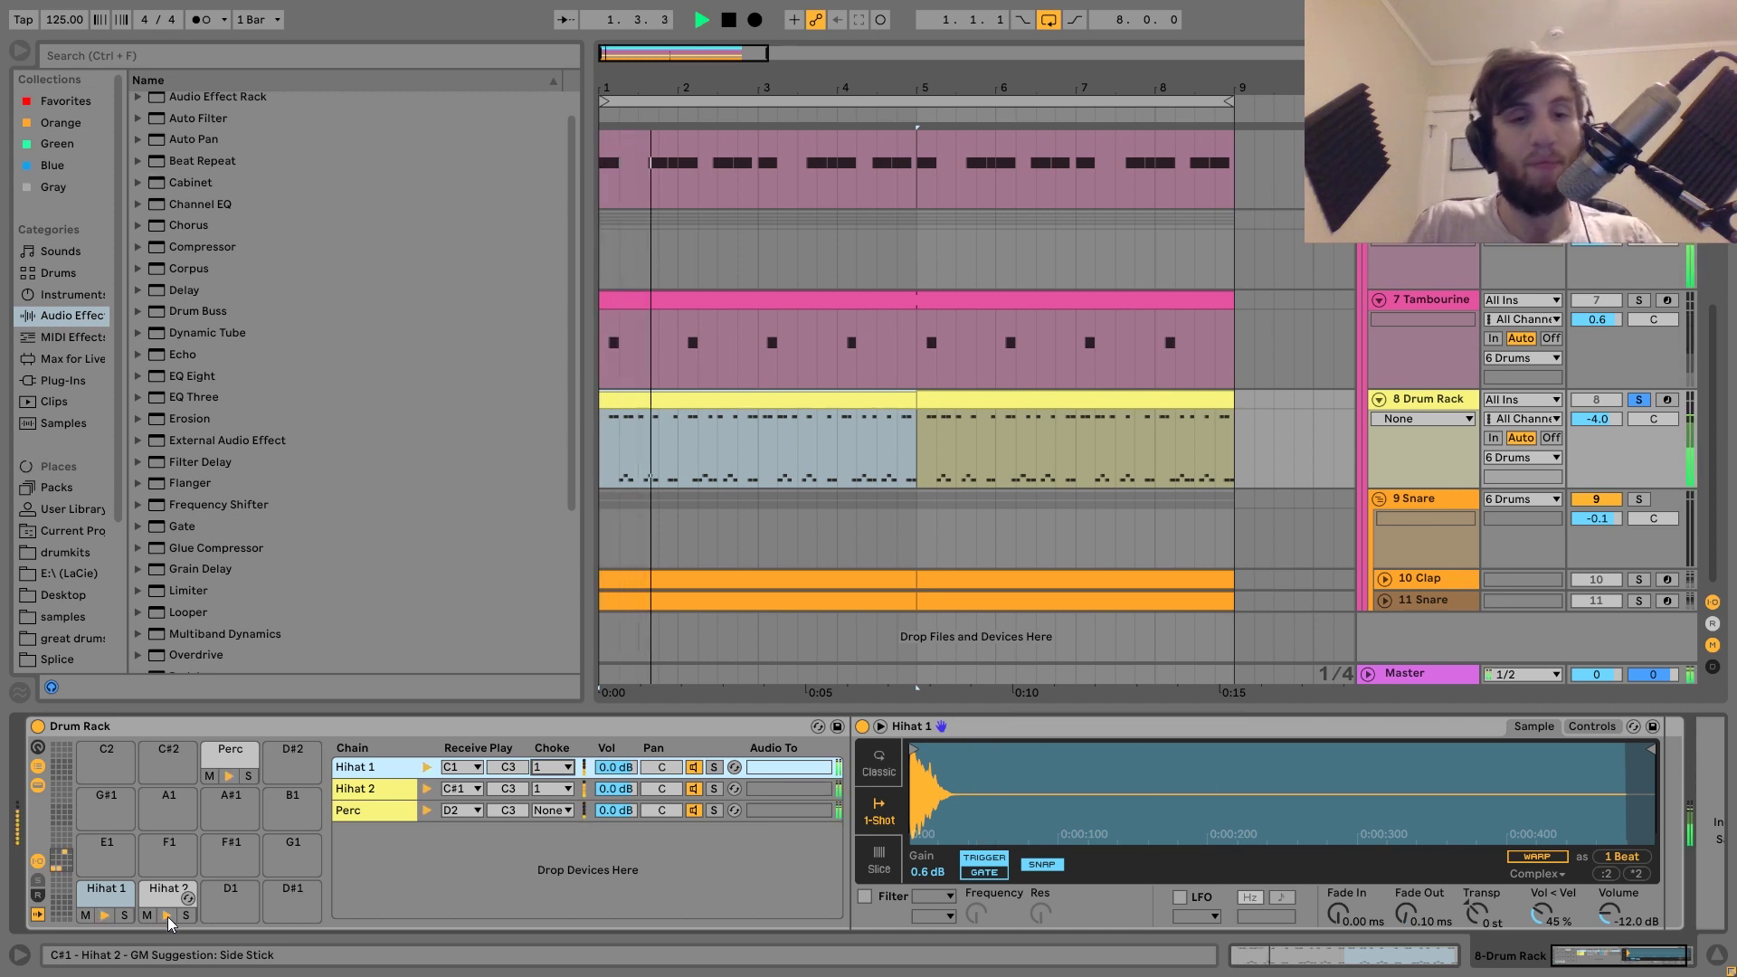
pyautogui.press('space')
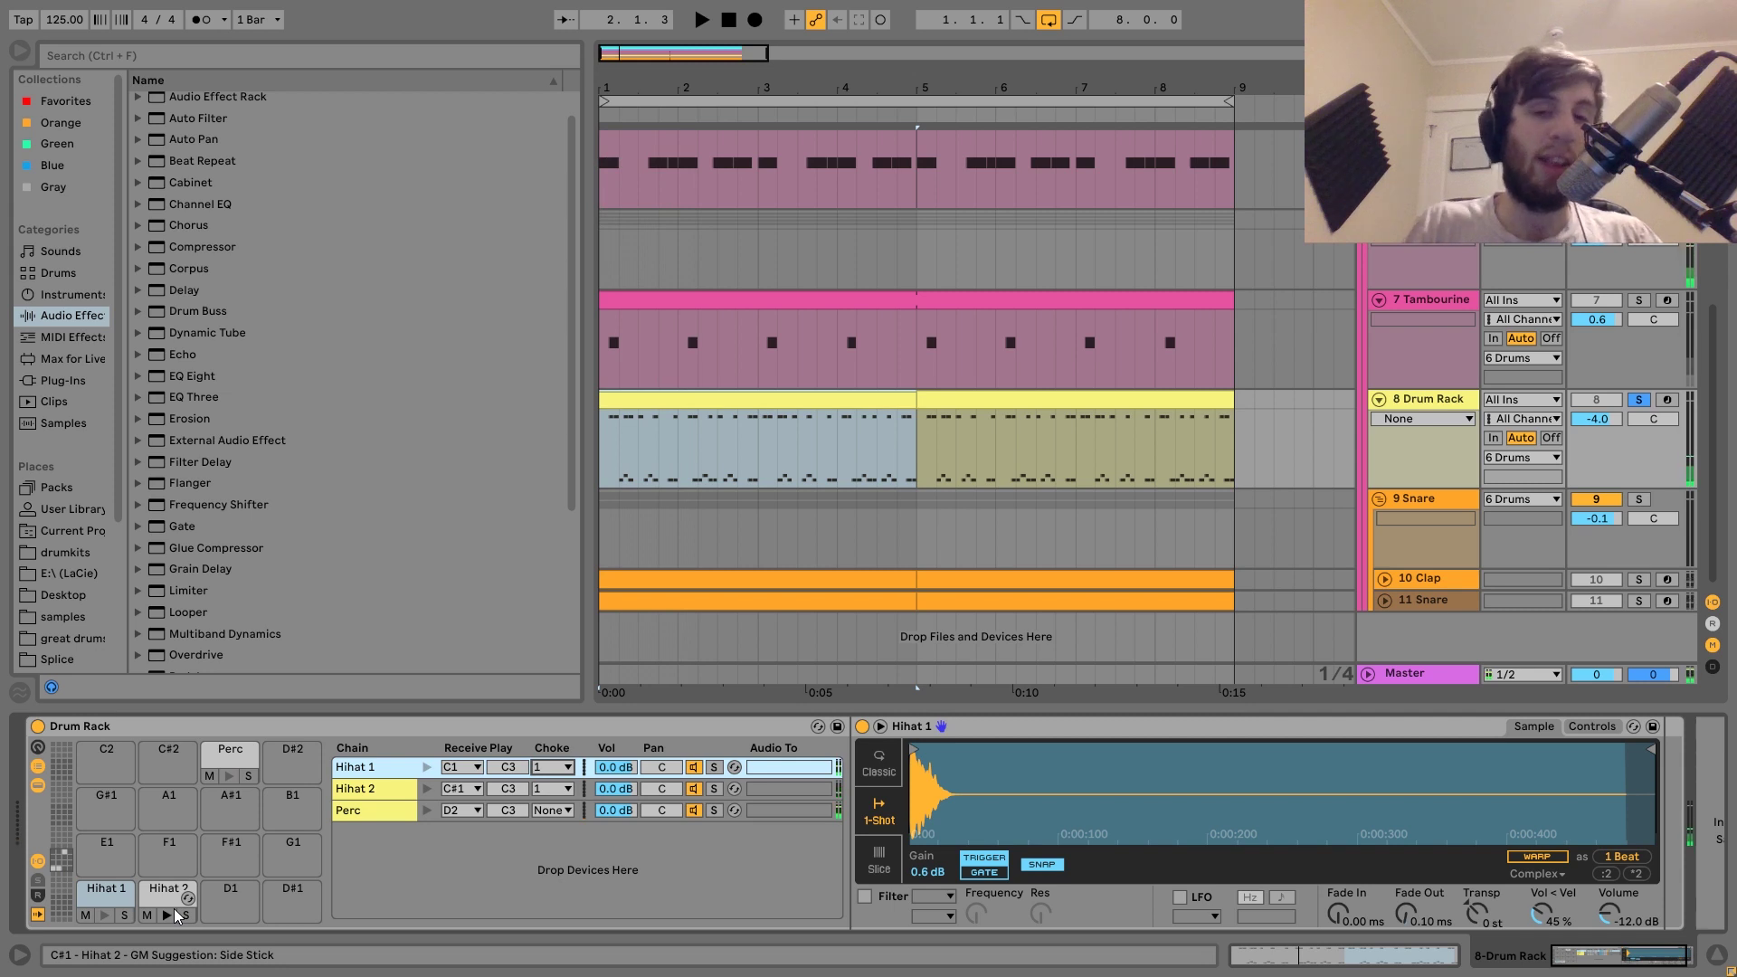
# - Set the Choke of Hihat 1 and Hihat 2 to None and play the soloed Drum Rack
pyautogui.click(550, 786)
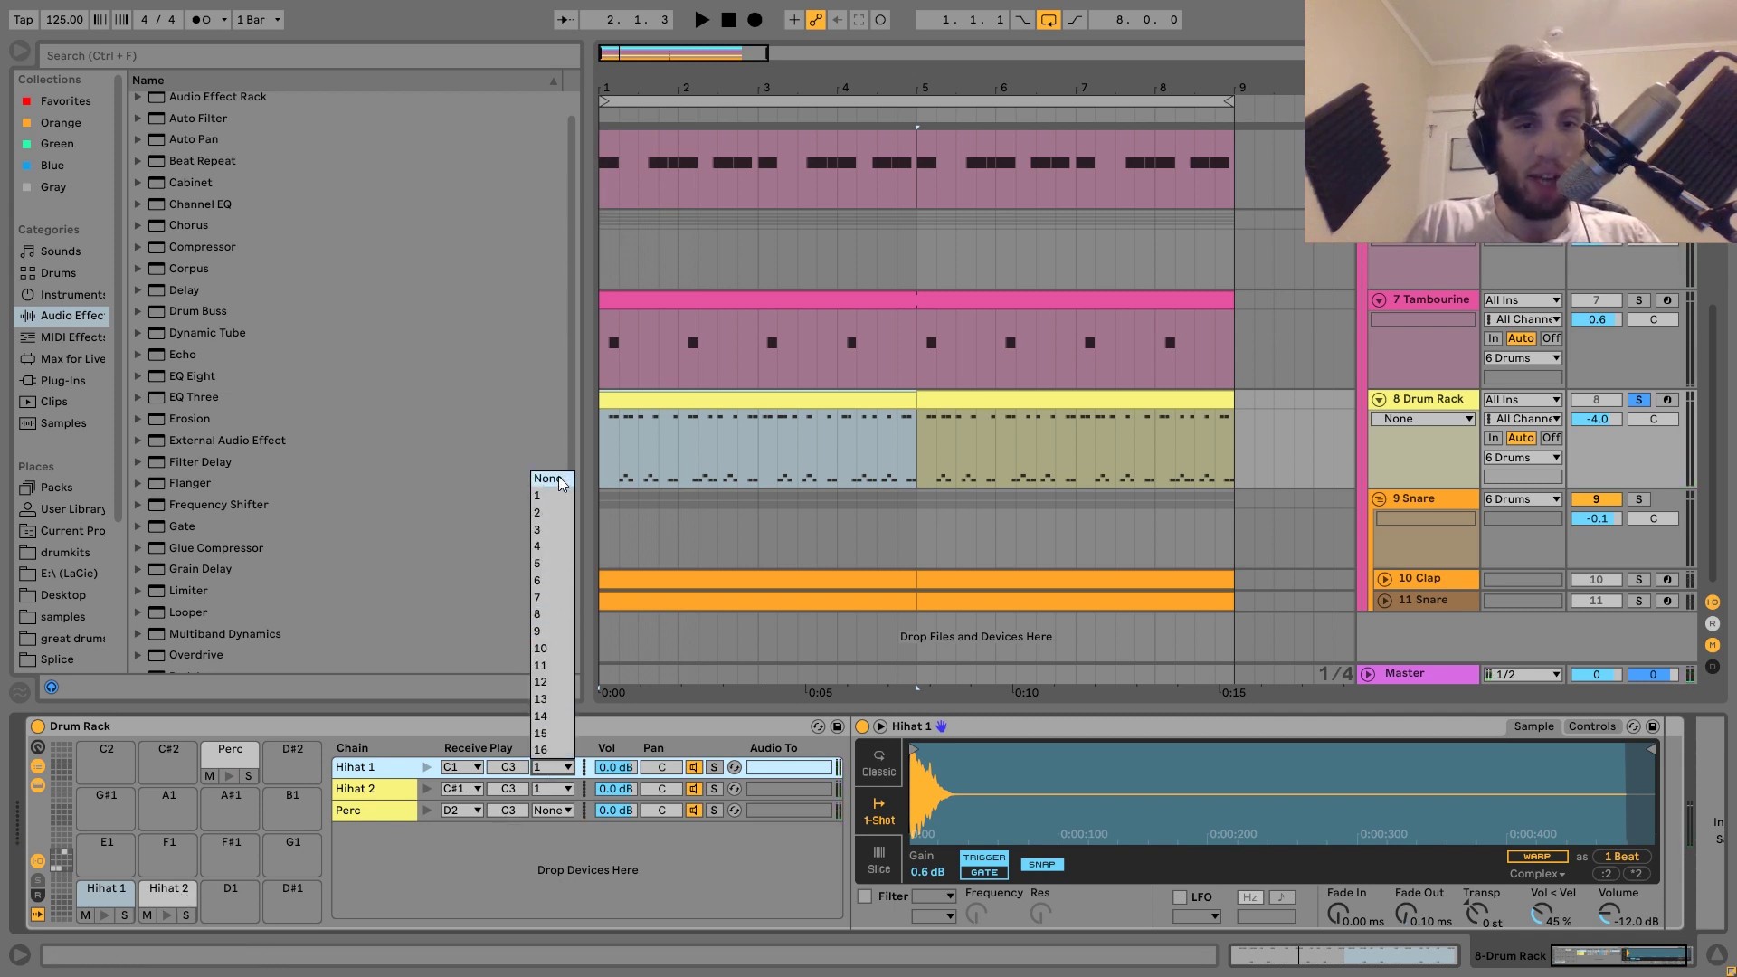
pyautogui.click(557, 477)
pyautogui.click(550, 789)
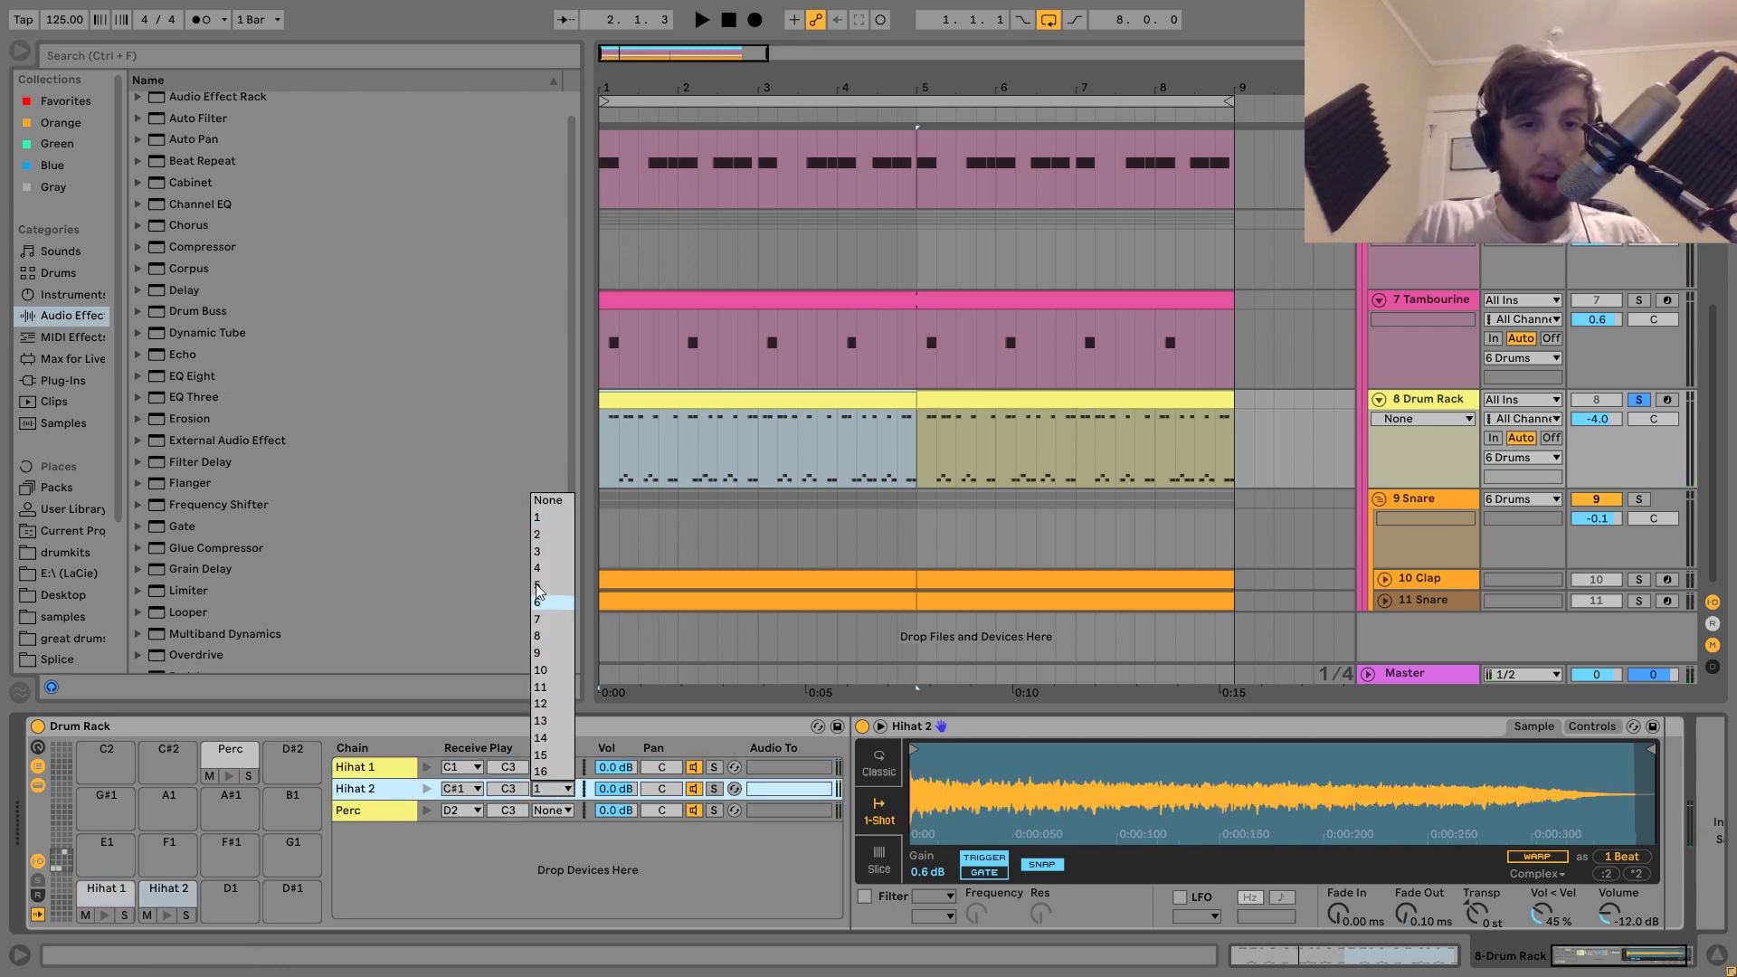
pyautogui.click(543, 503)
pyautogui.press('space')
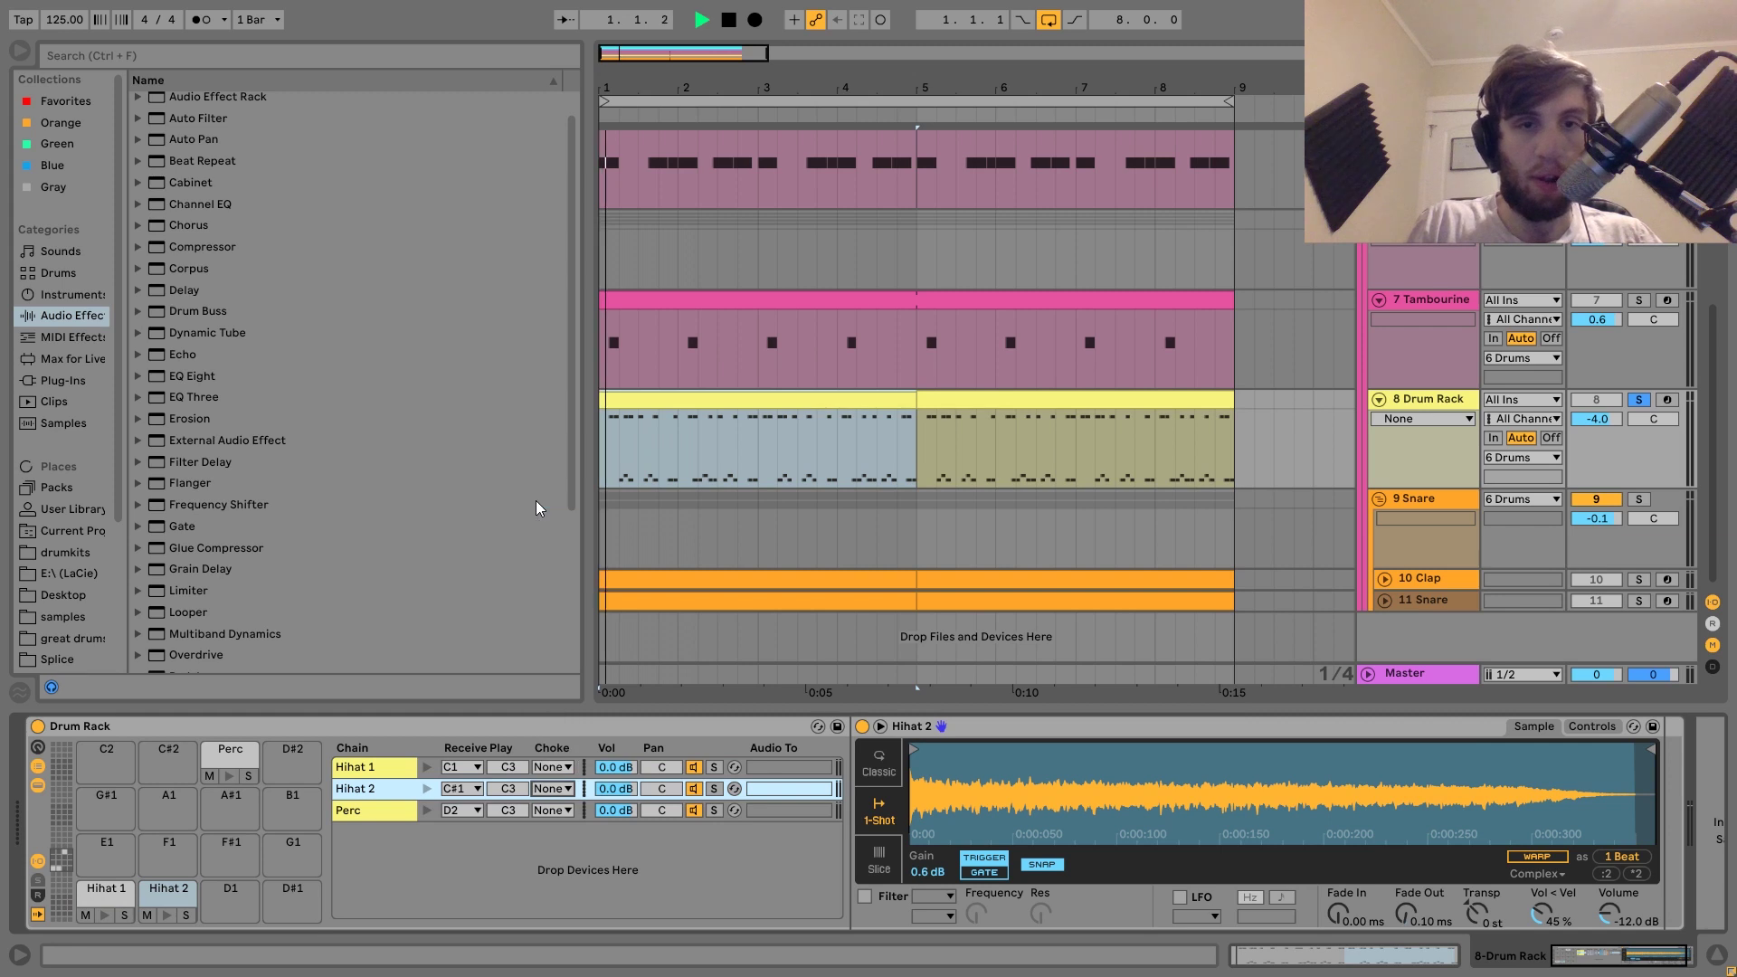
# - Unsolo the Drum Rack during playback to hear the full mix, and undo both hi-hat Choke changes
pyautogui.click(1639, 401)
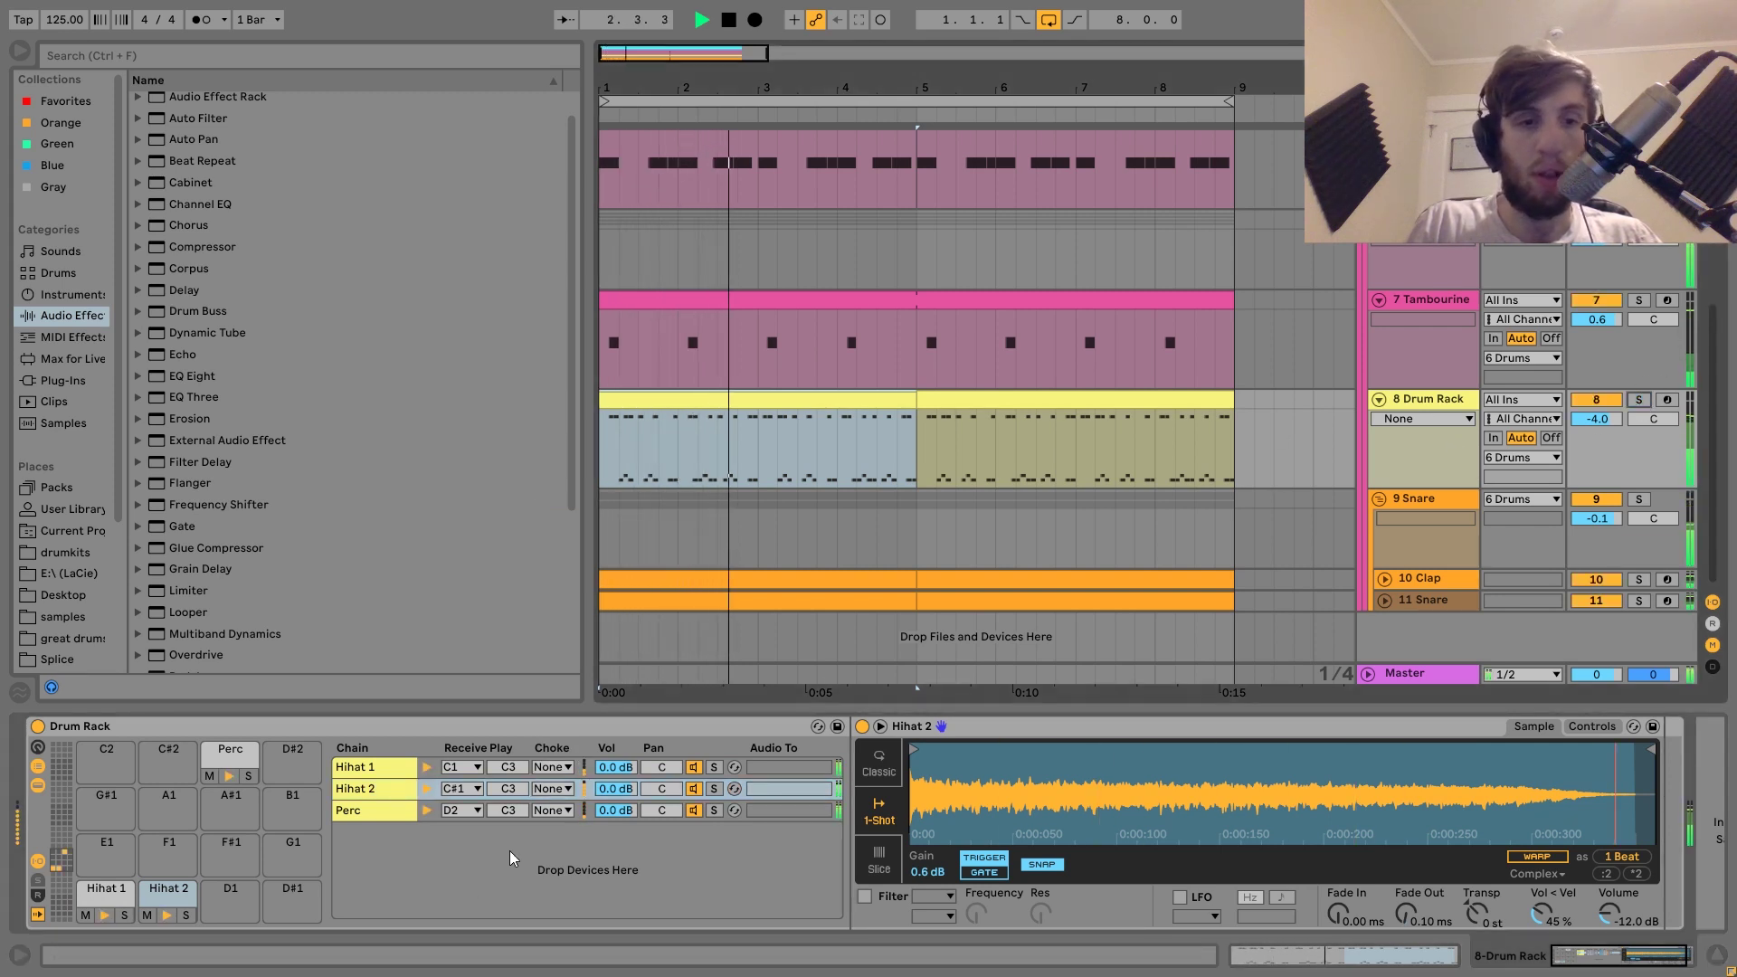
pyautogui.press('space')
pyautogui.hotkey('ctrl', 'z')
pyautogui.hotkey('ctrl', 'z')
pyautogui.press('space')
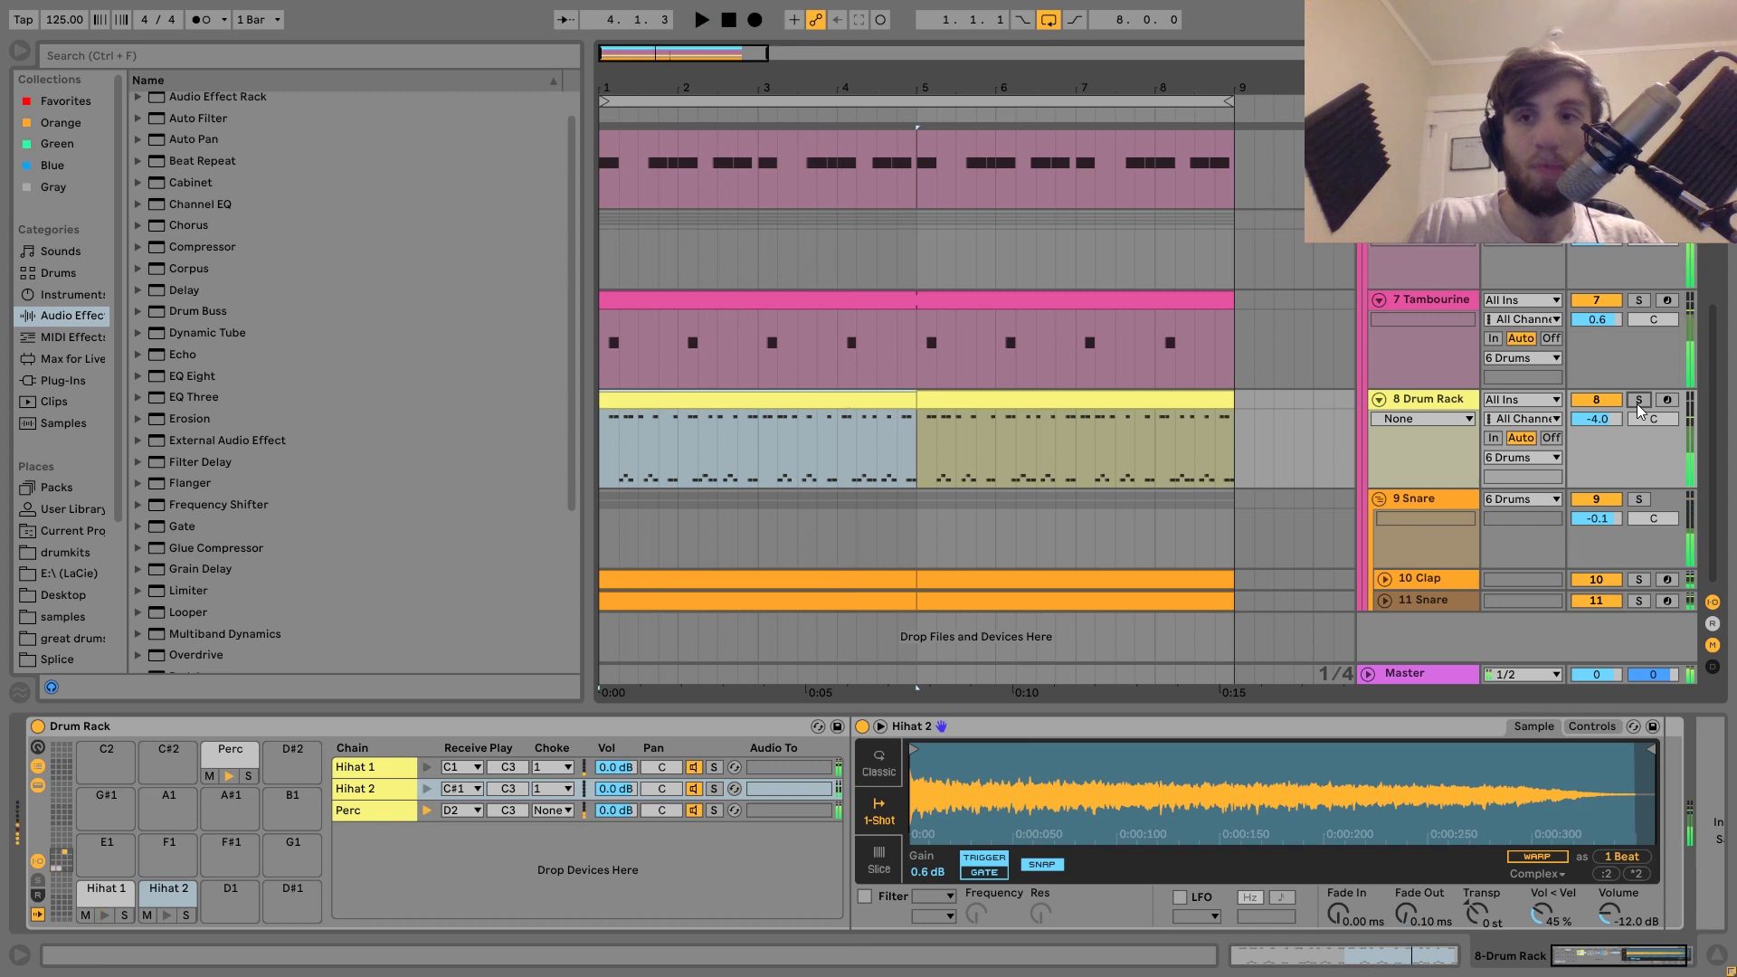
# - Display the Snare group's Saturator, play the group soloed, and show the Clap's sample device while soloing its individual layers
pyautogui.click(1425, 511)
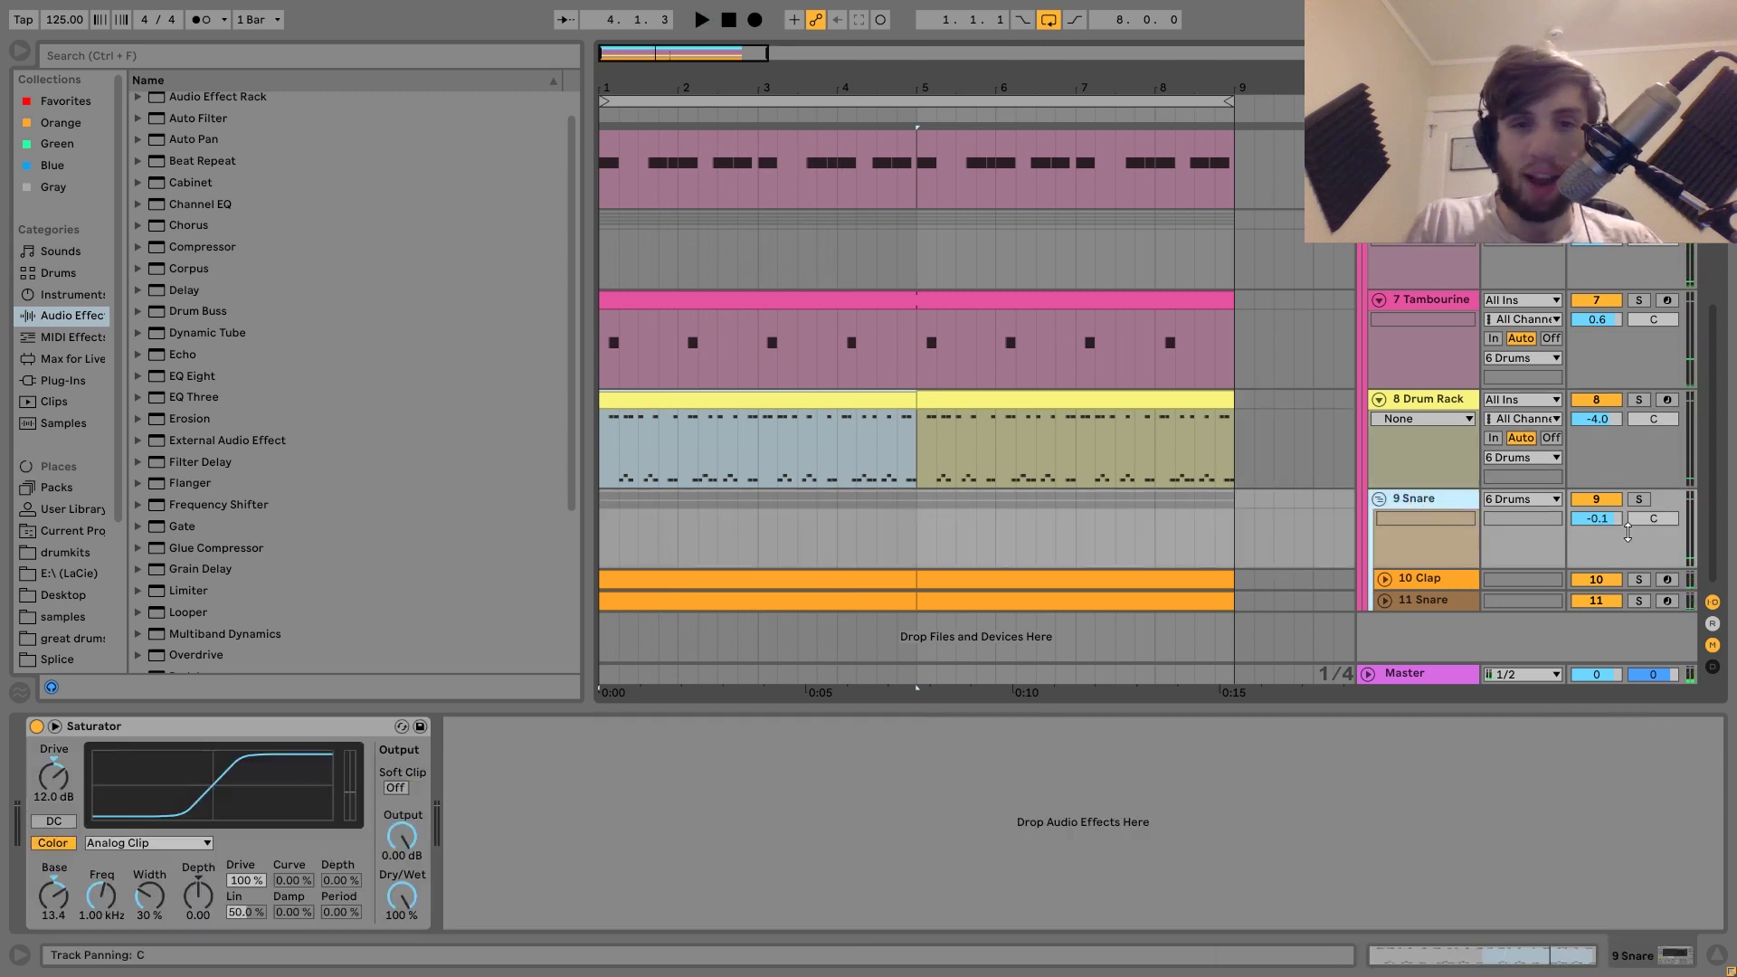
pyautogui.press('space')
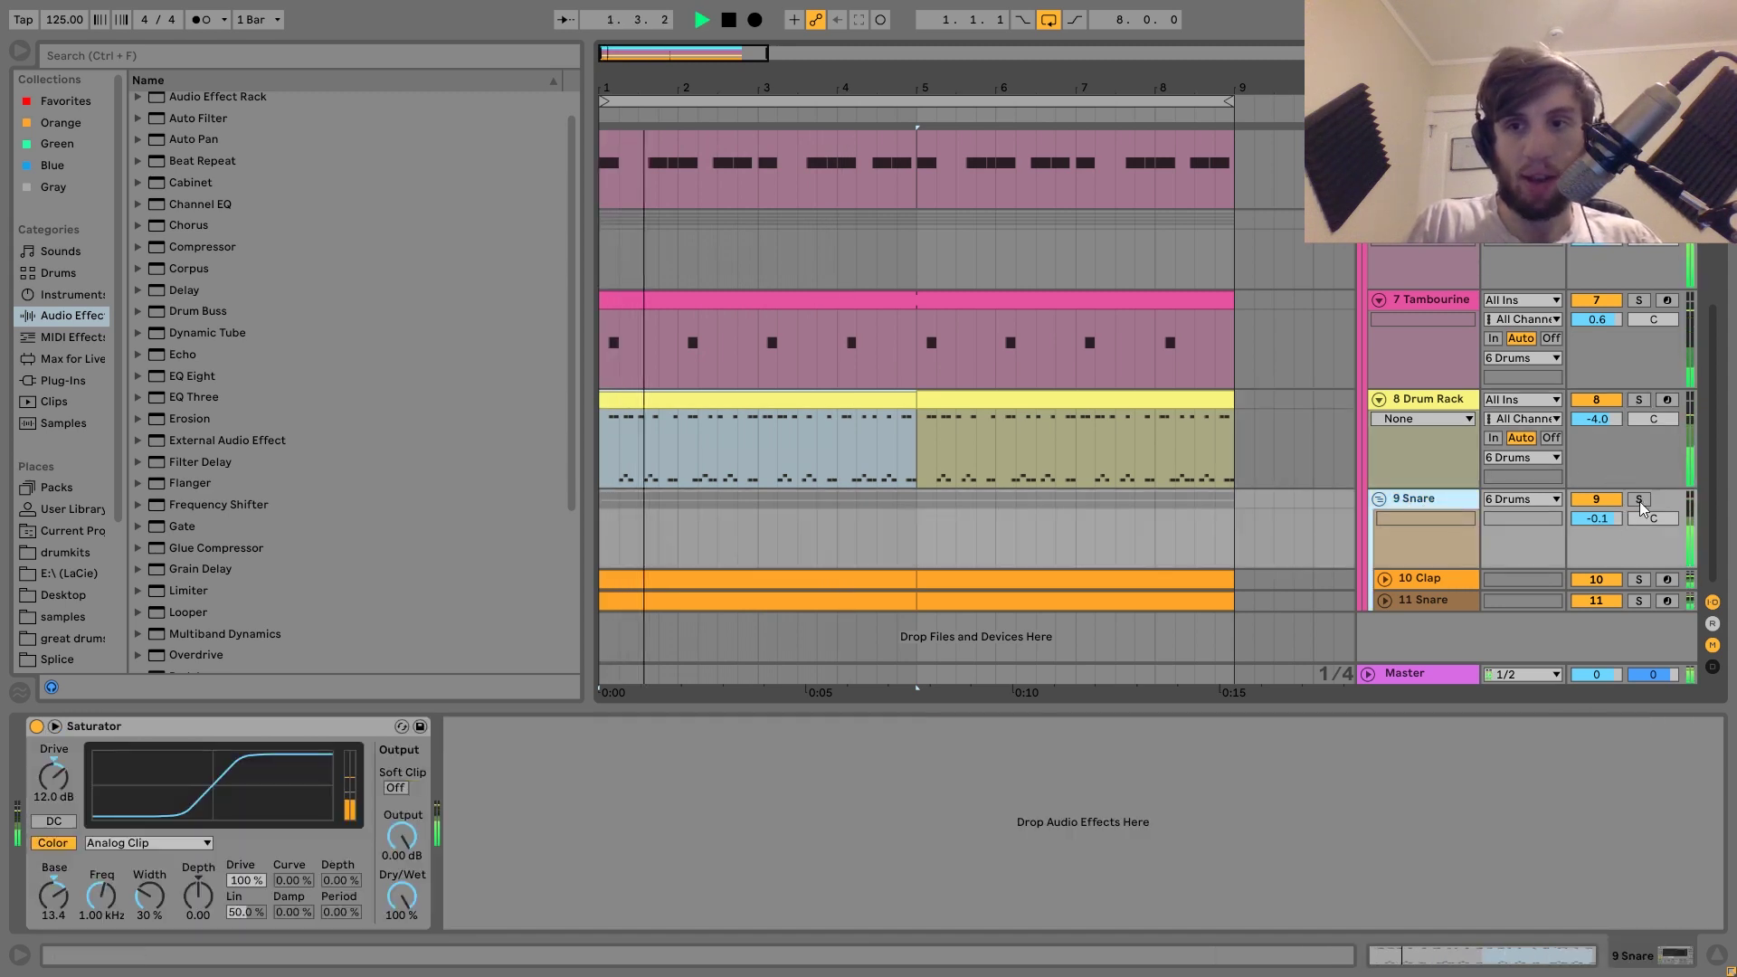
pyautogui.click(1639, 499)
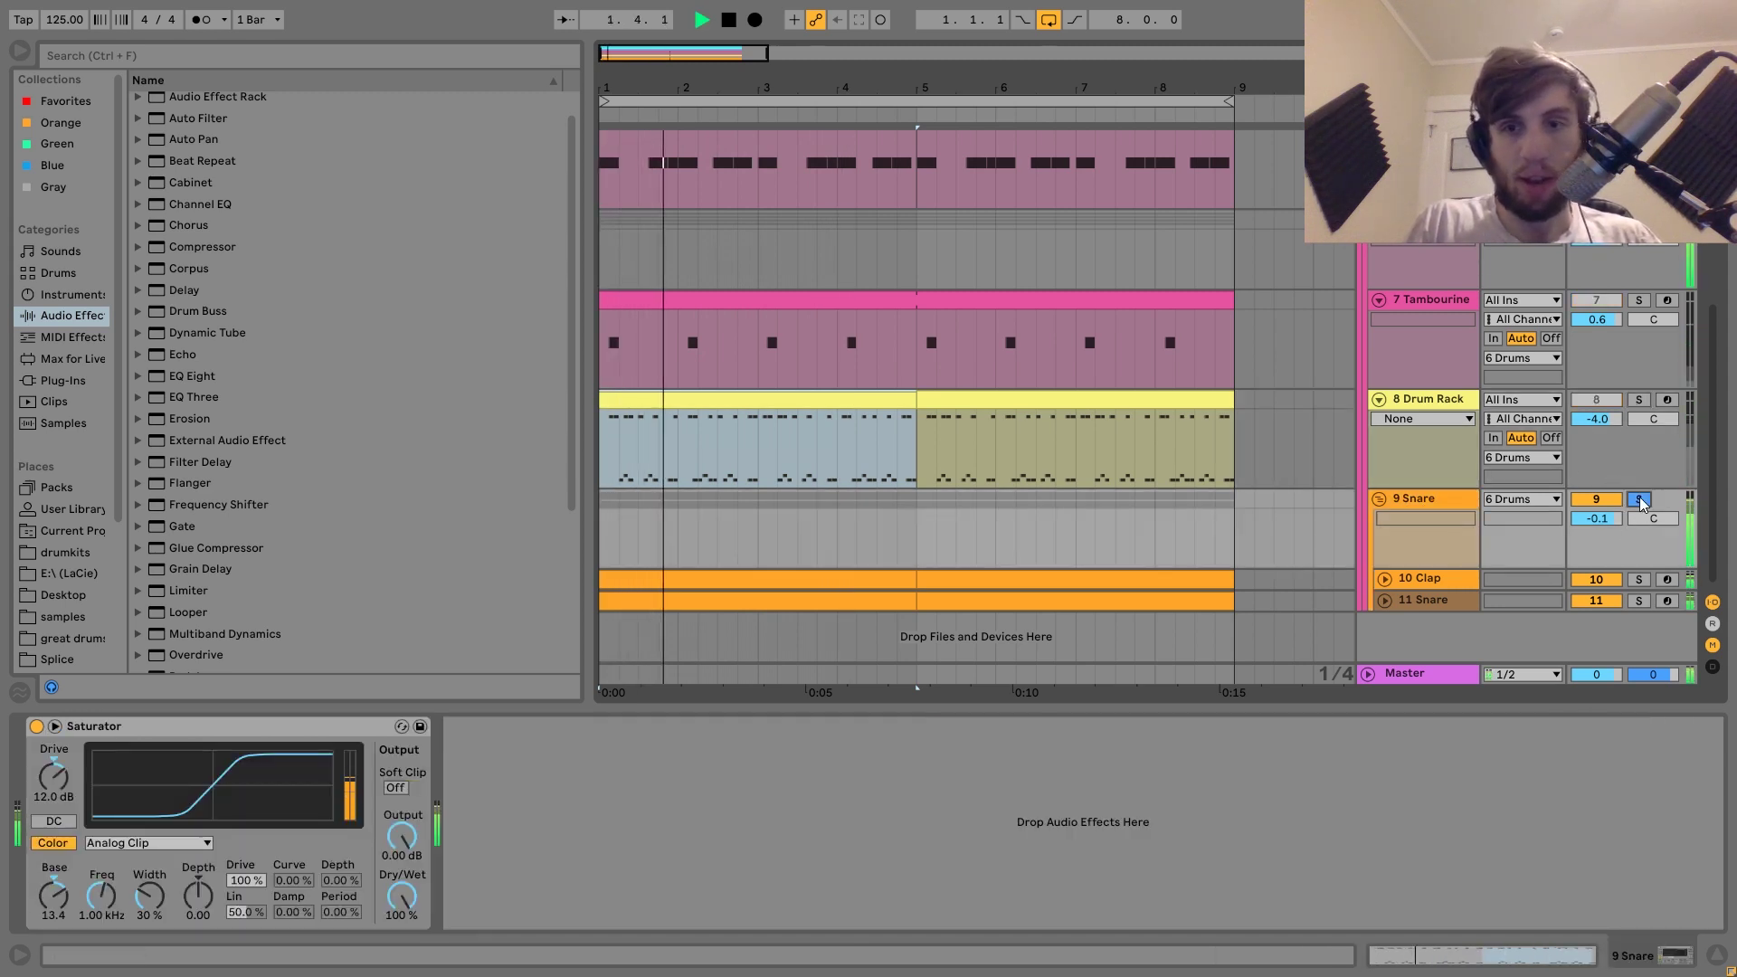
pyautogui.click(1422, 583)
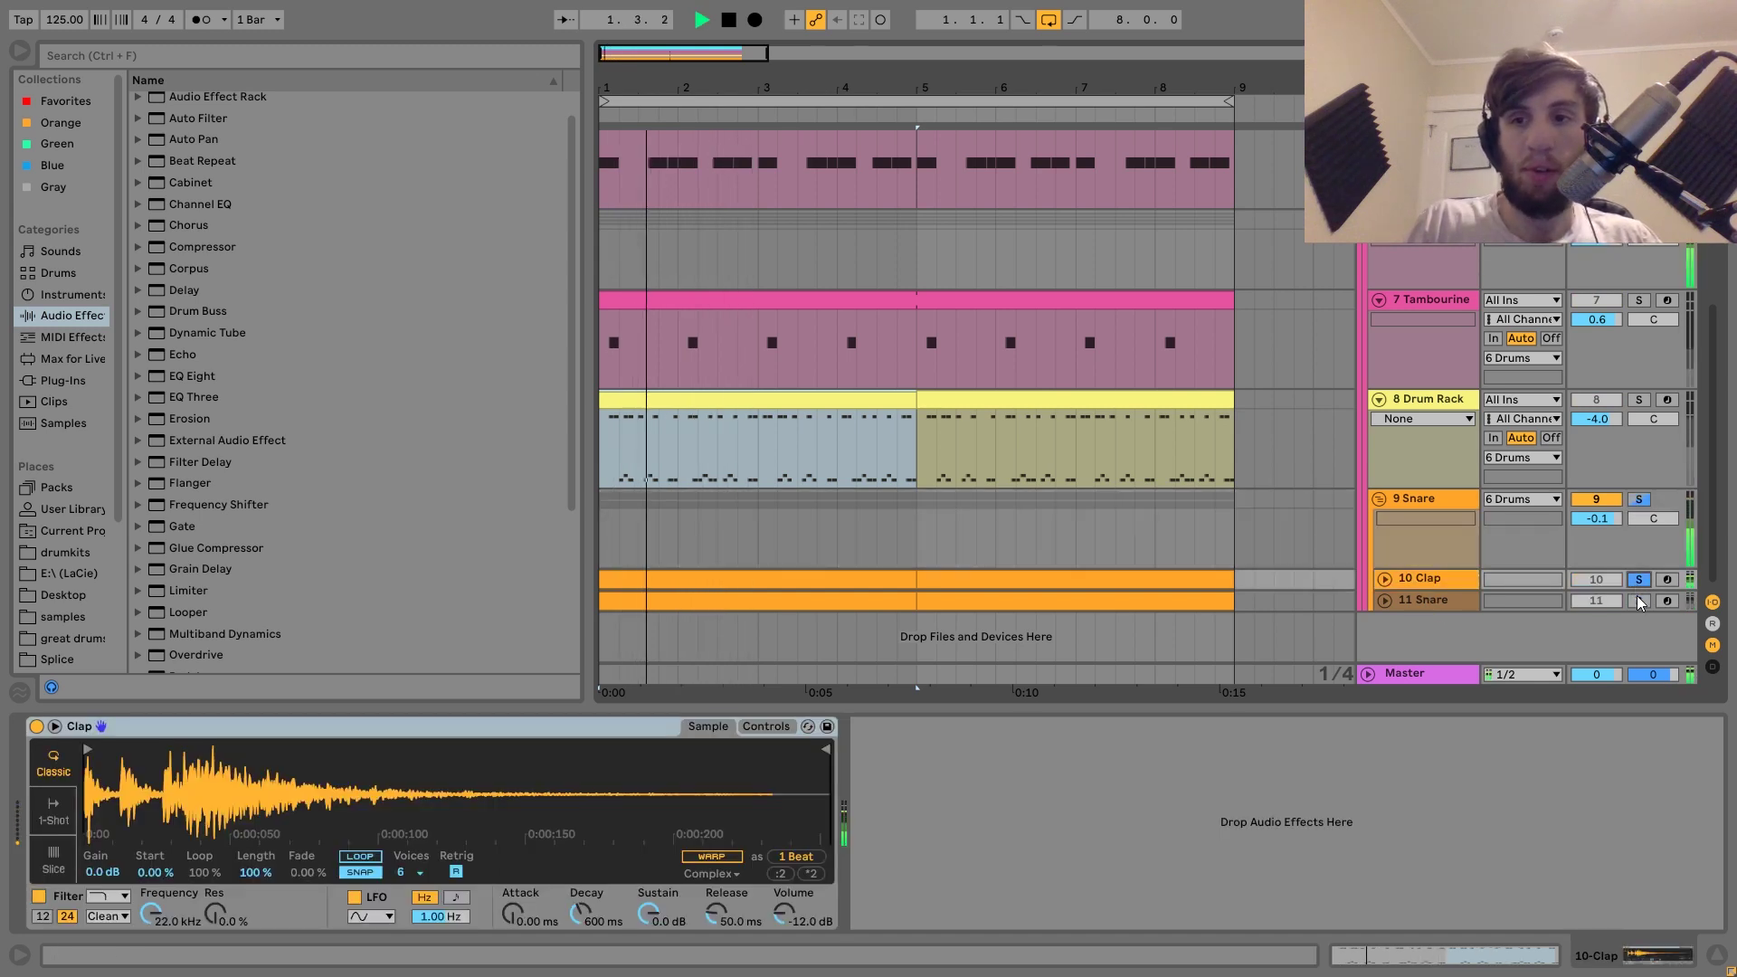
pyautogui.press('space')
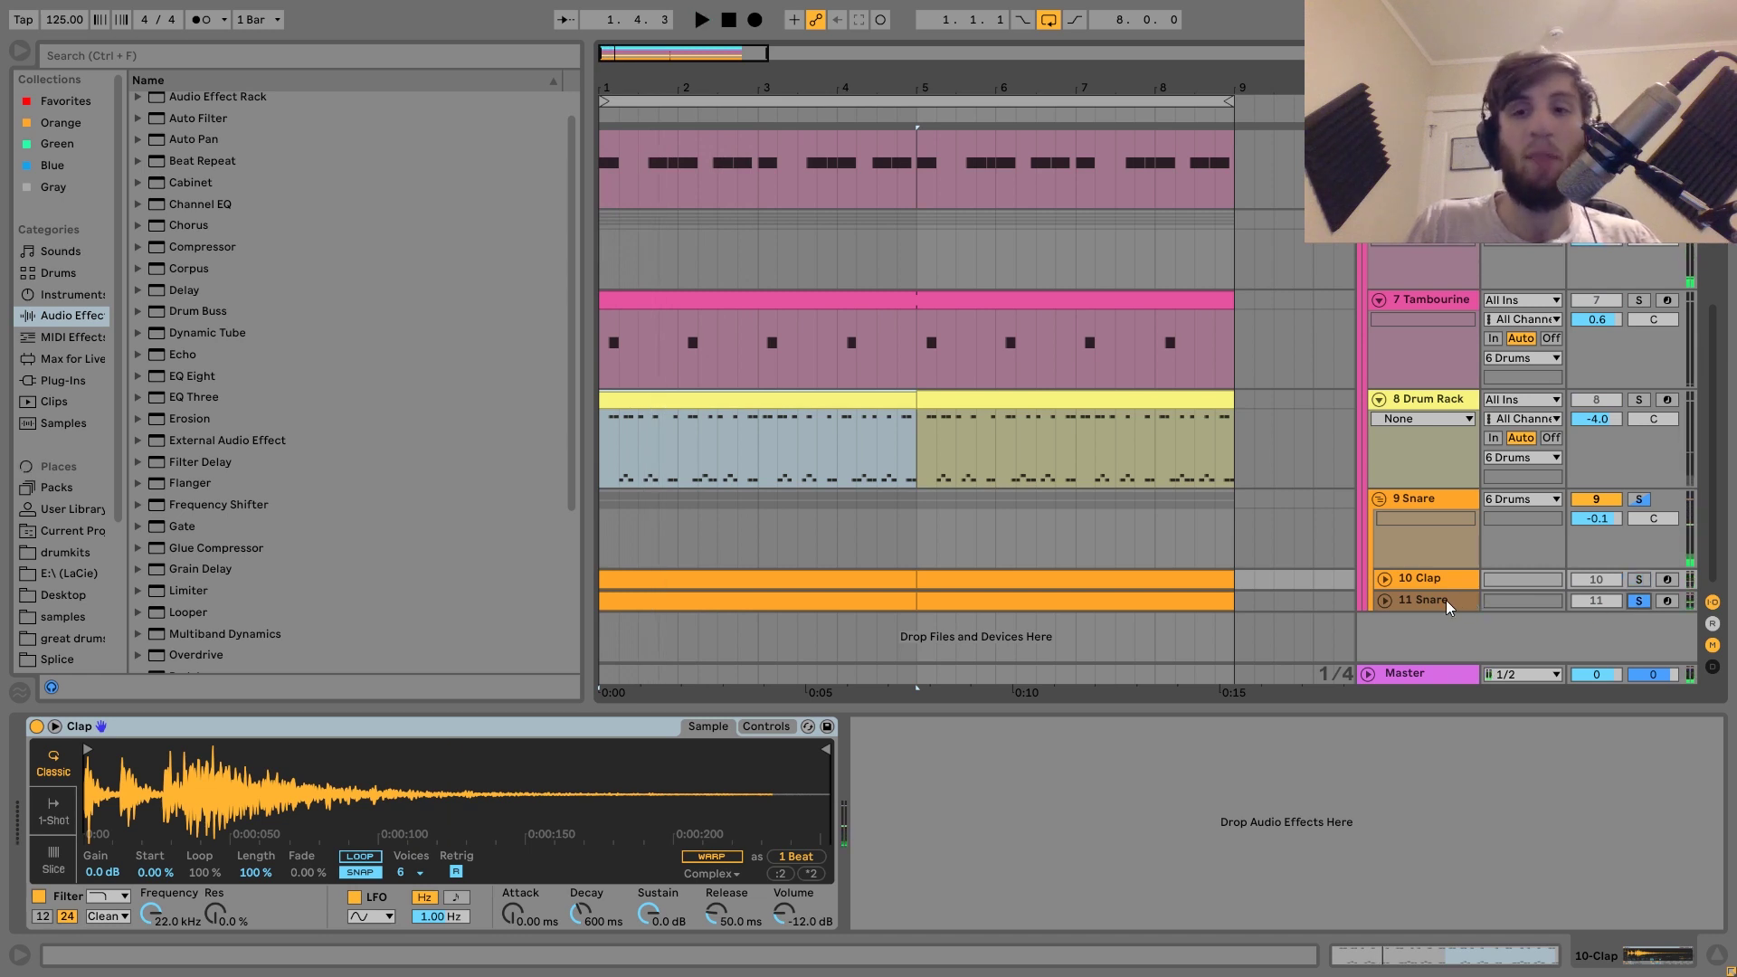
# - Display the sample device of track 11 Snare, play it soloed, and switch the solo to the Clap
pyautogui.click(1446, 600)
pyautogui.press('space')
pyautogui.press('space')
pyautogui.press('space')
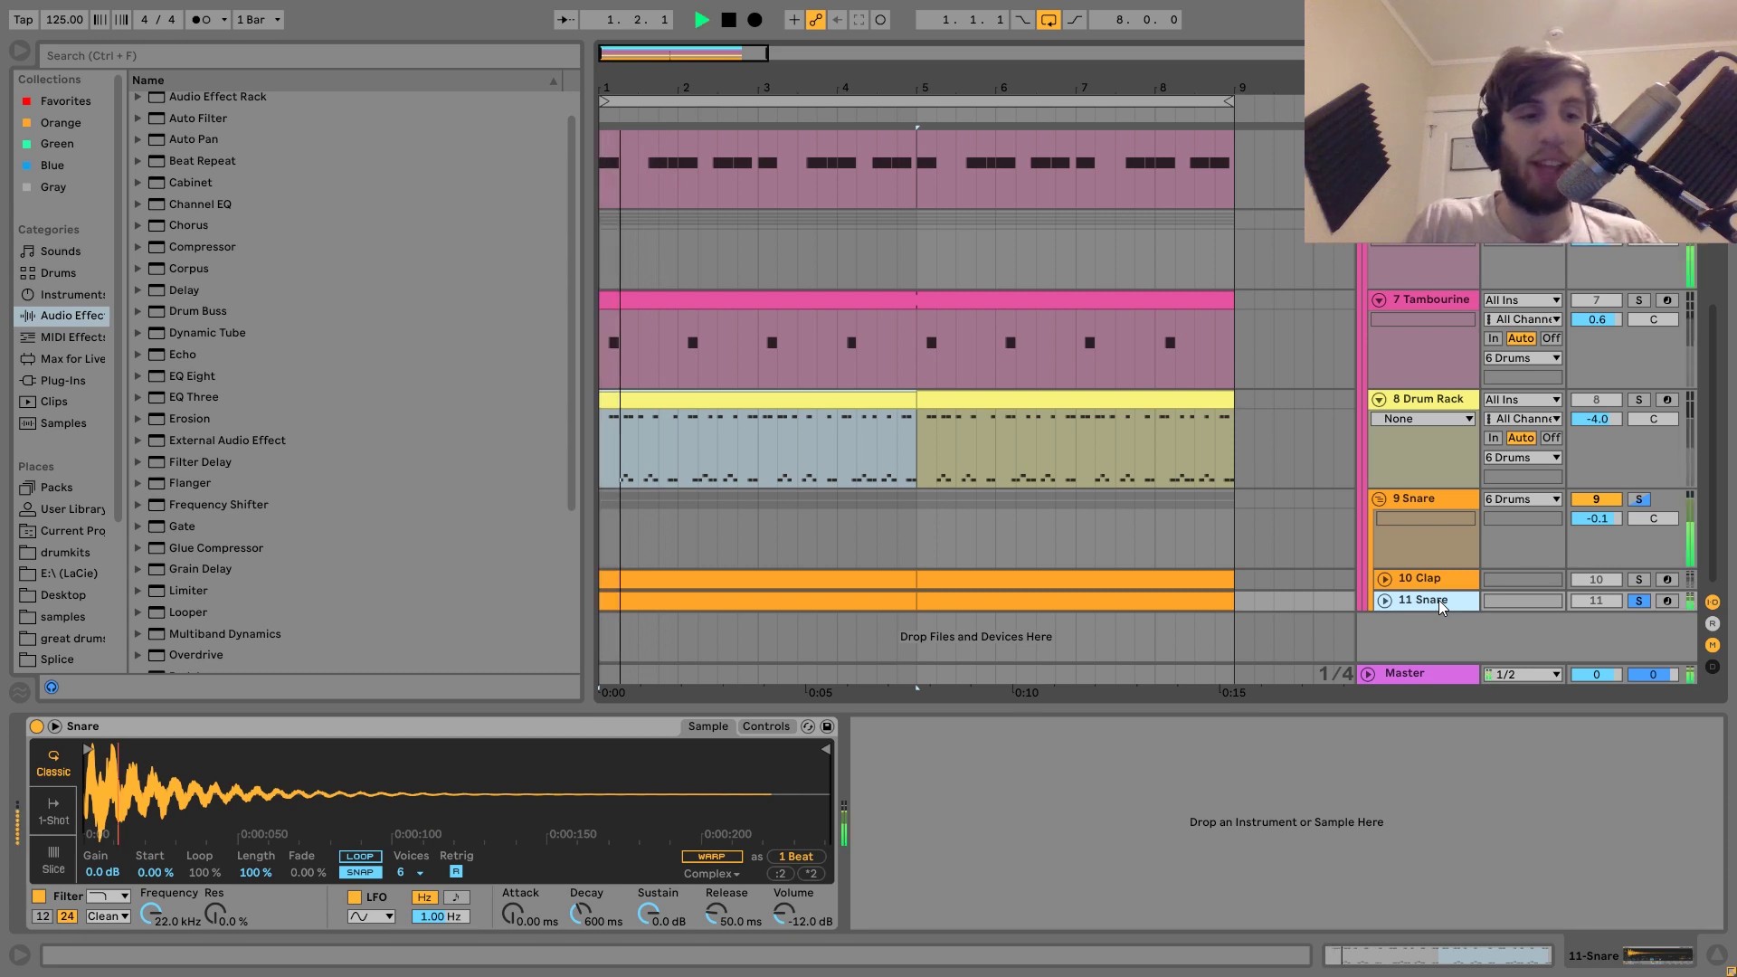
pyautogui.click(1638, 580)
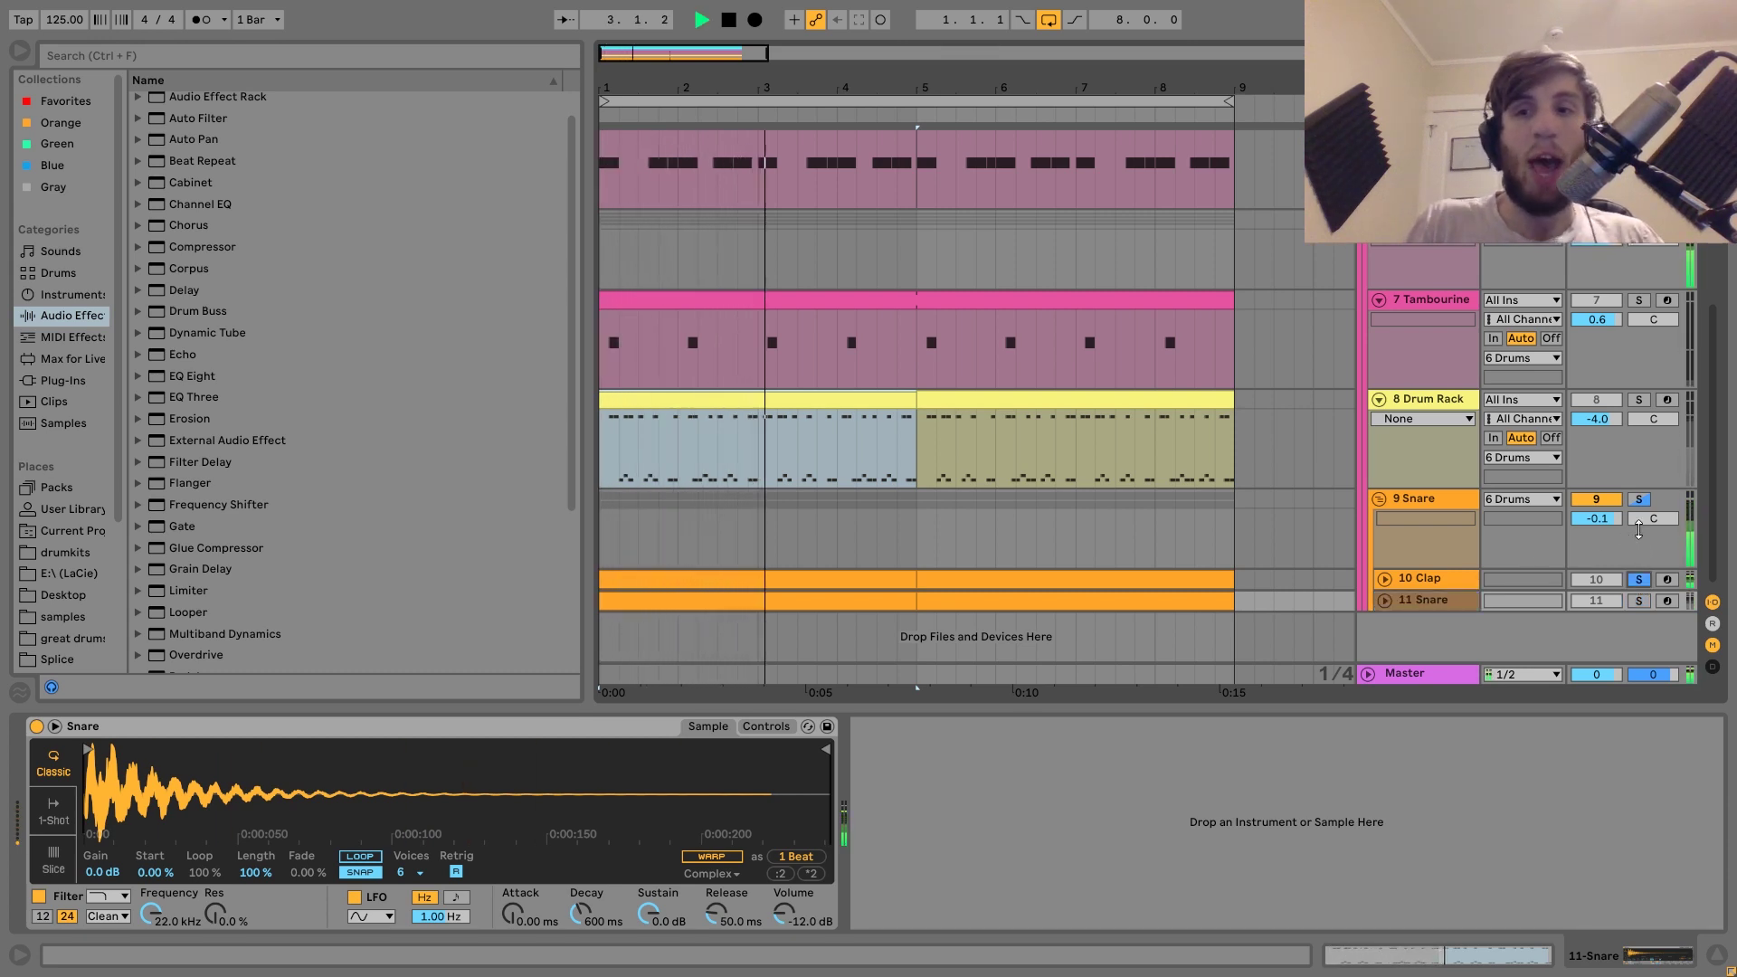
# - Display the Snare group's Saturator, unsolo the group and restart playback to hear it with the other drums
pyautogui.click(1425, 500)
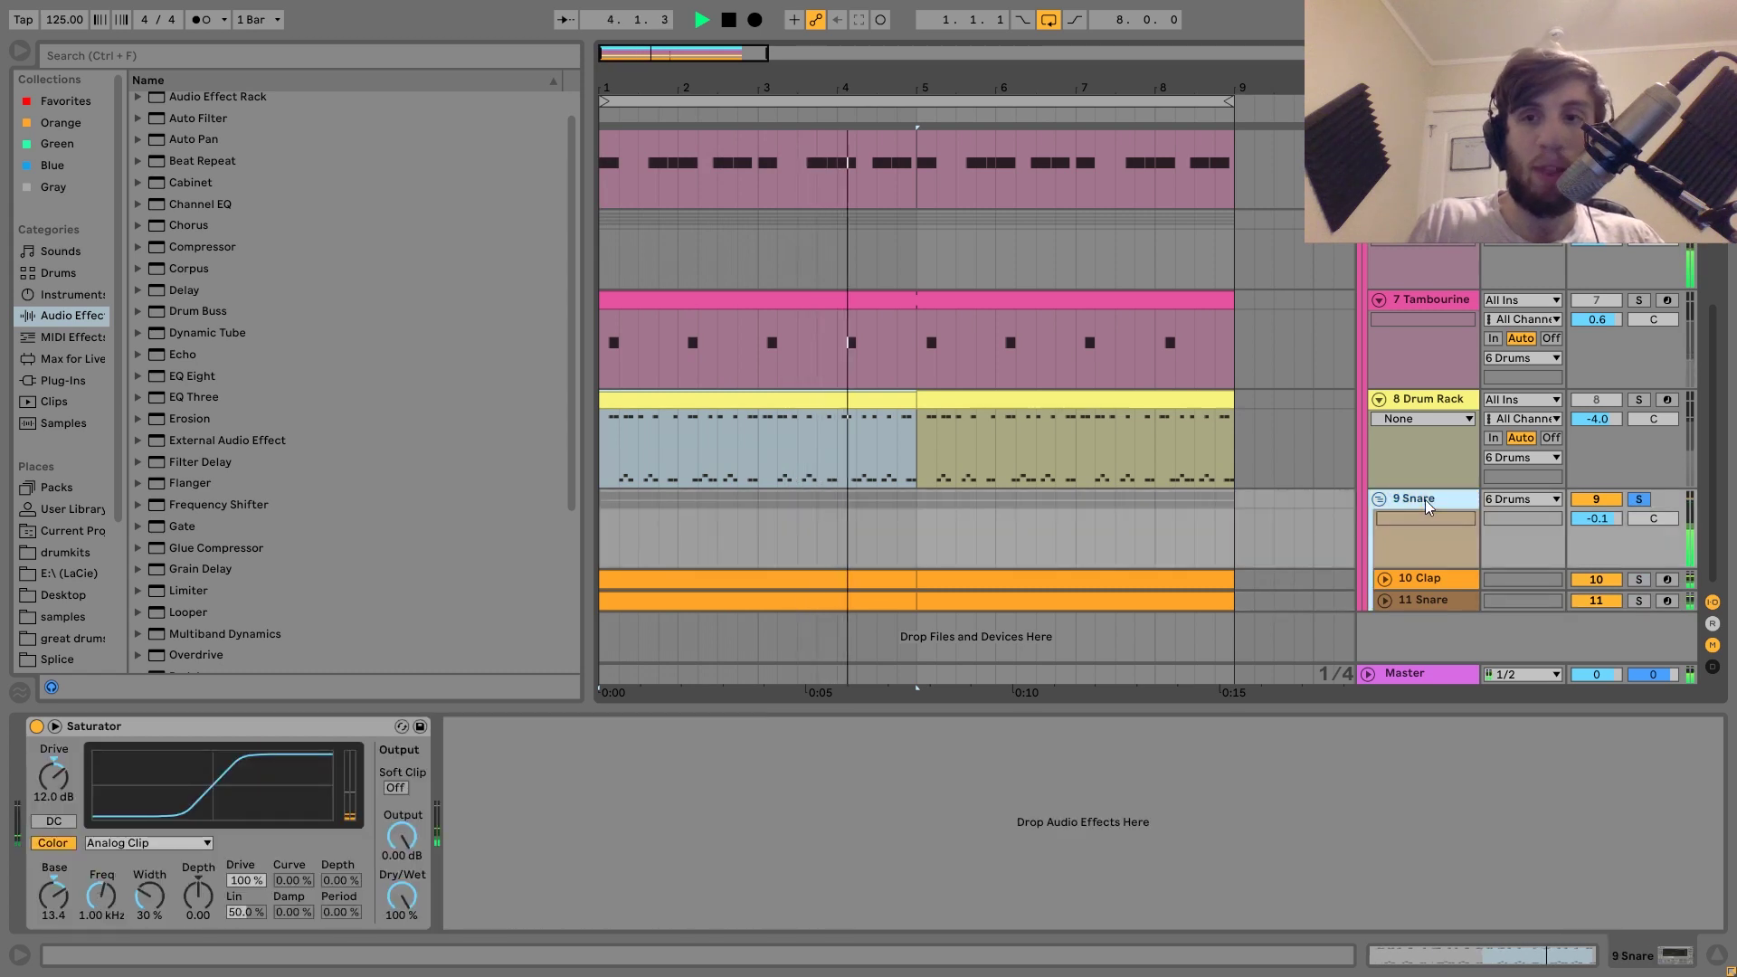
pyautogui.press('space')
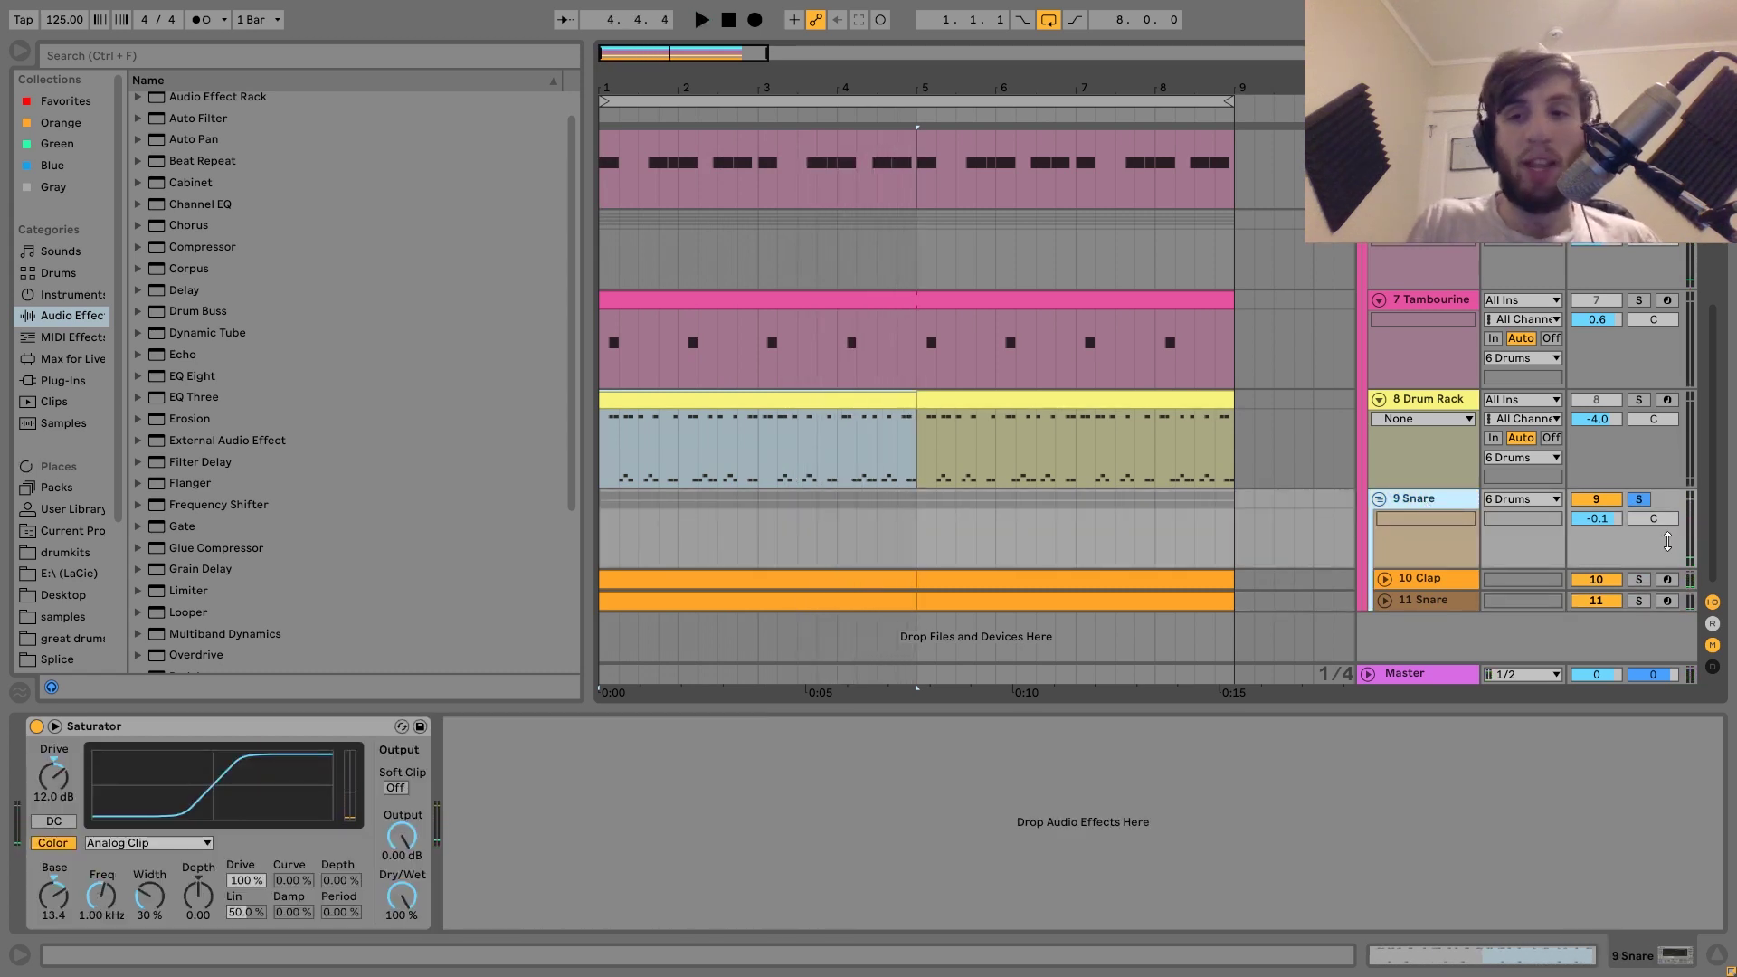
pyautogui.click(1638, 499)
pyautogui.press('space')
# - Mute and restore track 11 Snare and the Clap one after the other during playback to compare the layers
pyautogui.click(1597, 601)
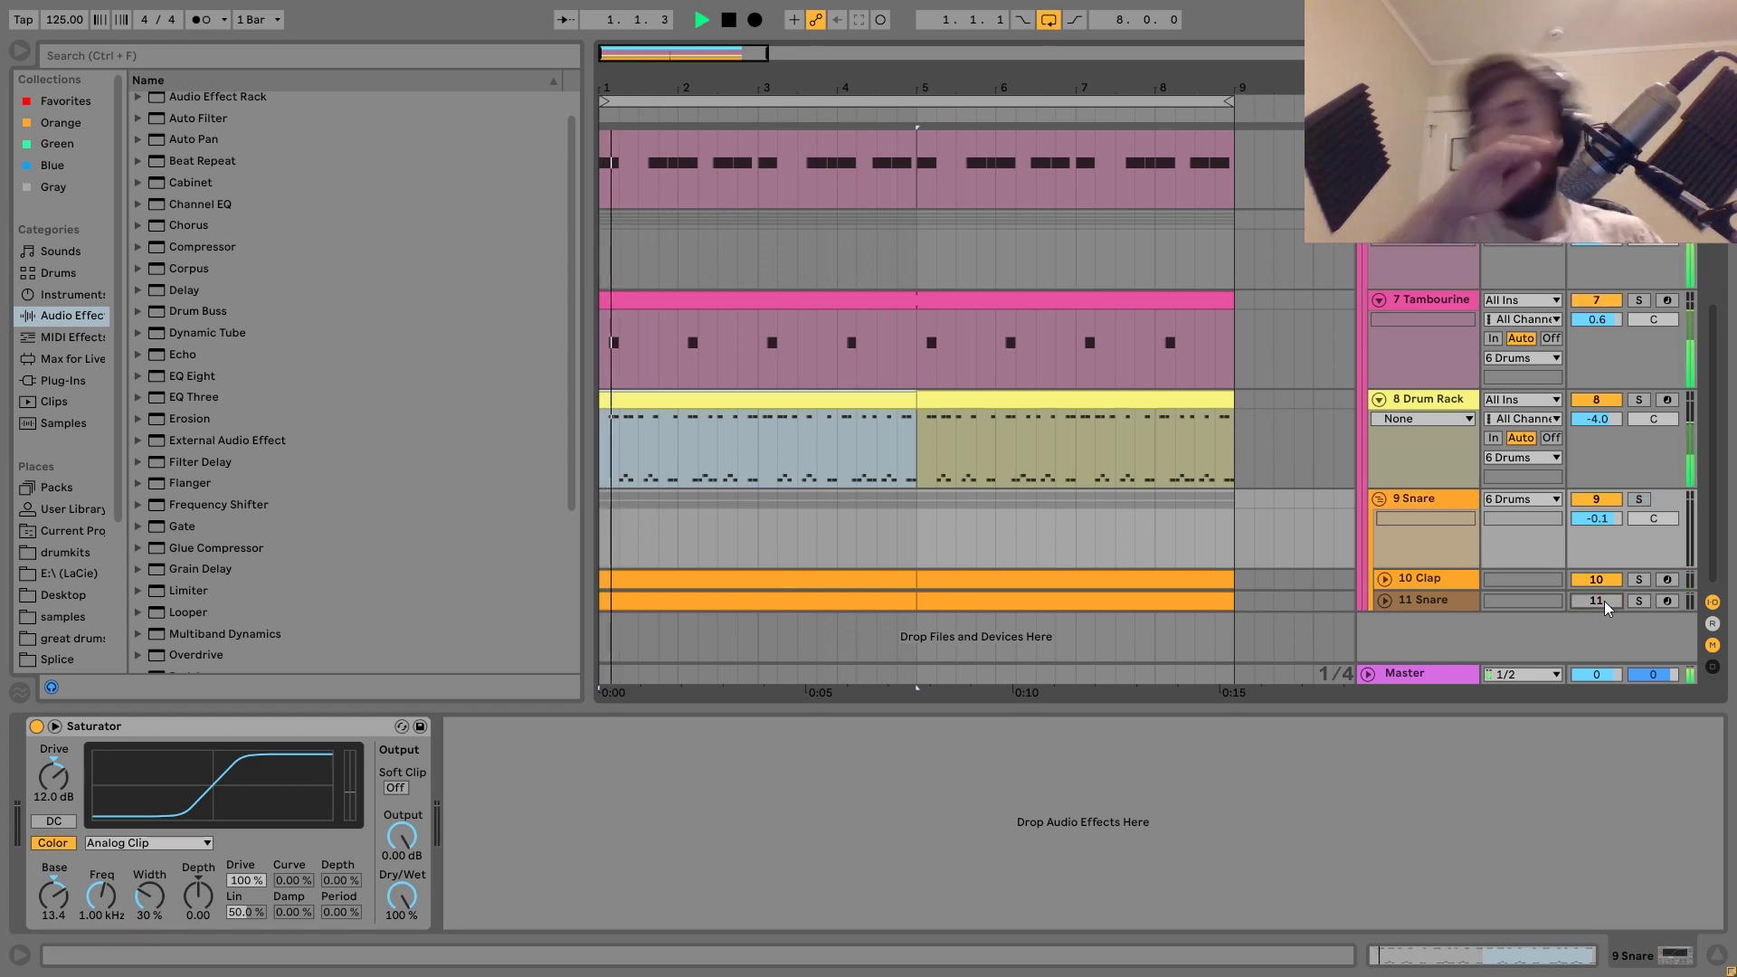
pyautogui.click(1600, 598)
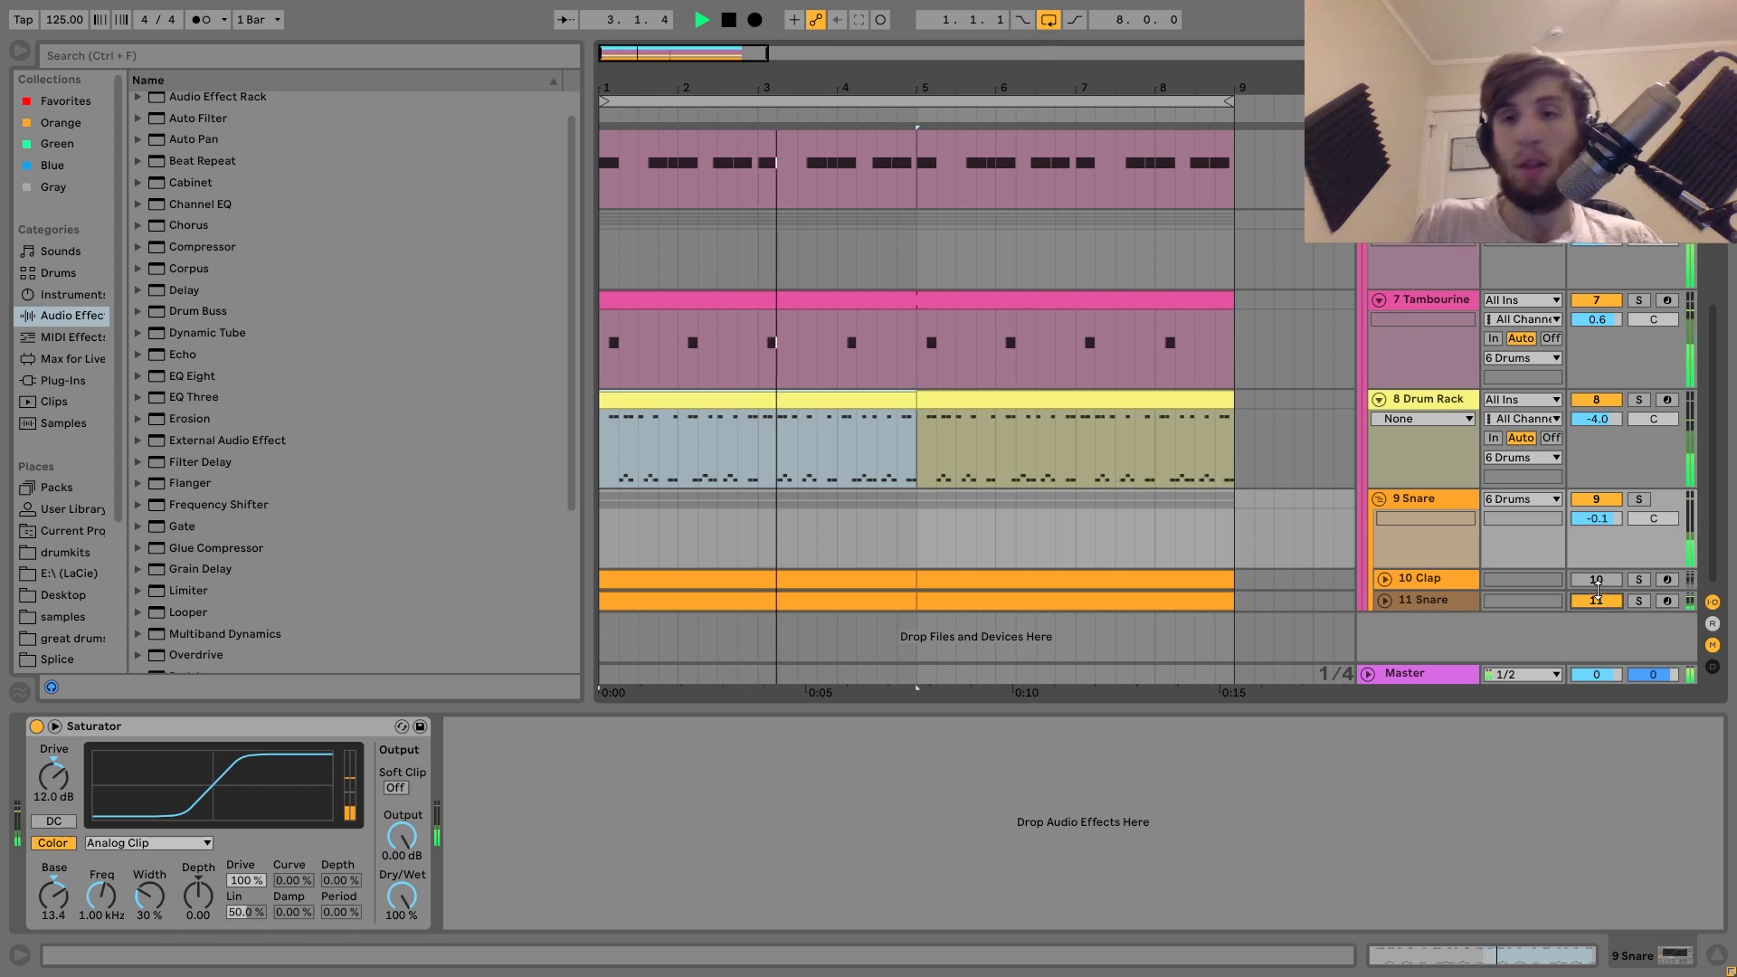
pyautogui.click(1597, 581)
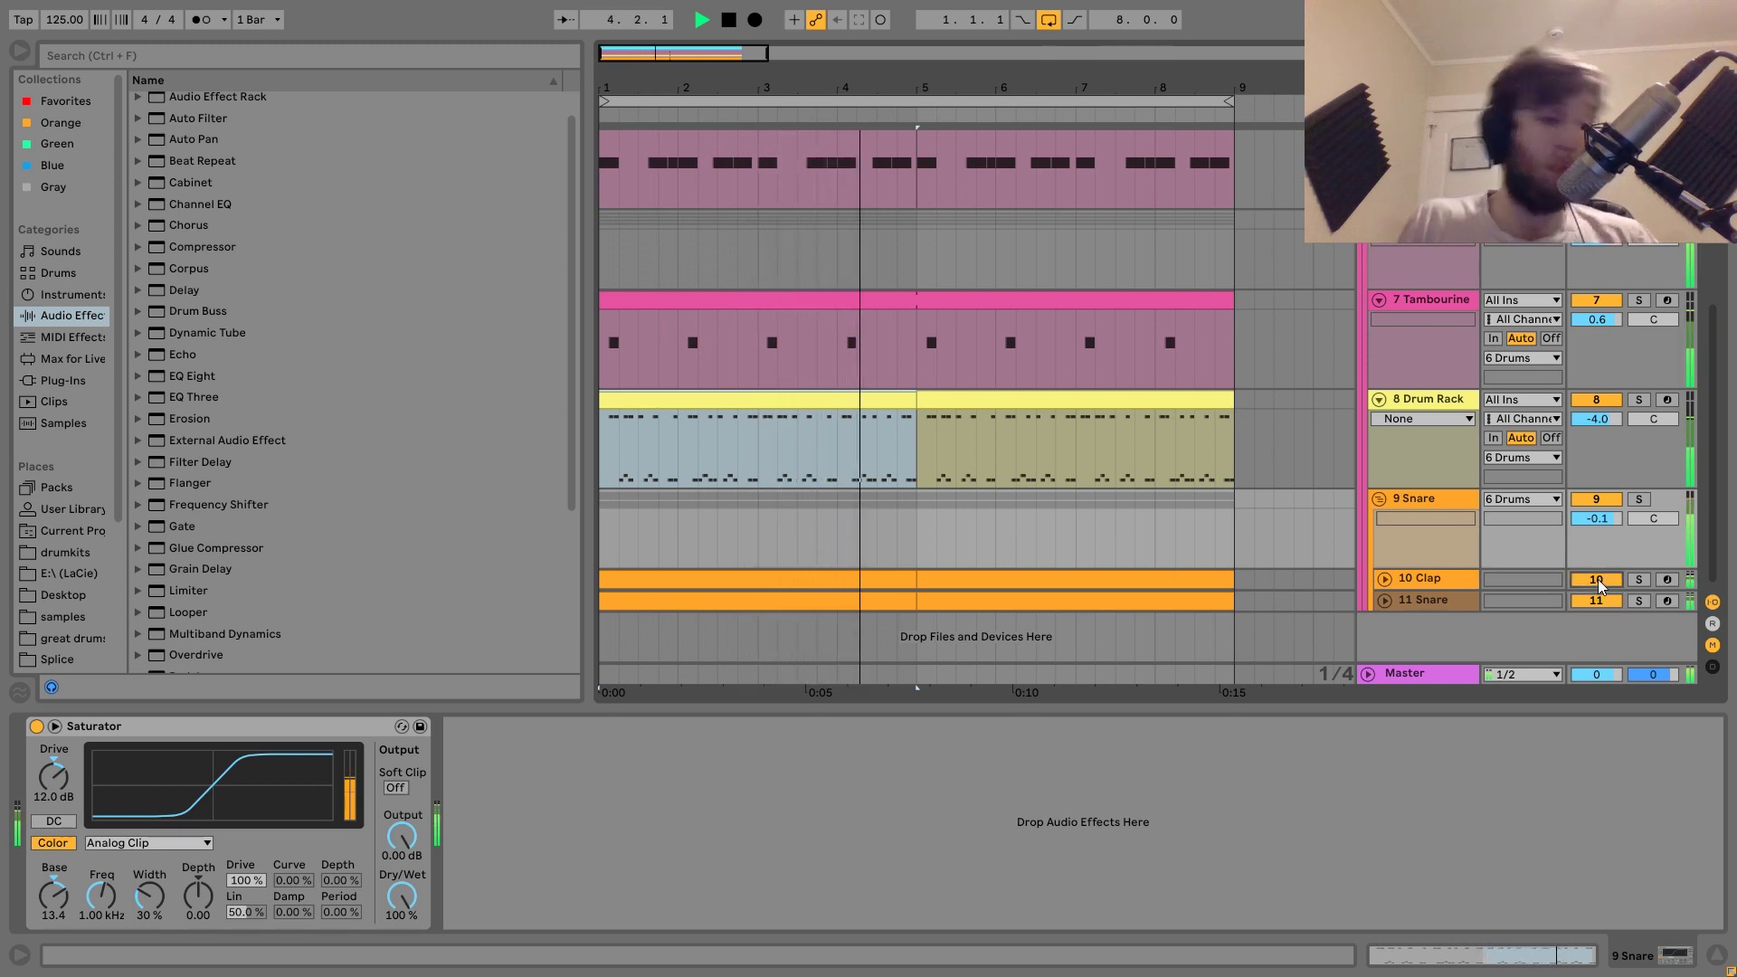
pyautogui.press('space')
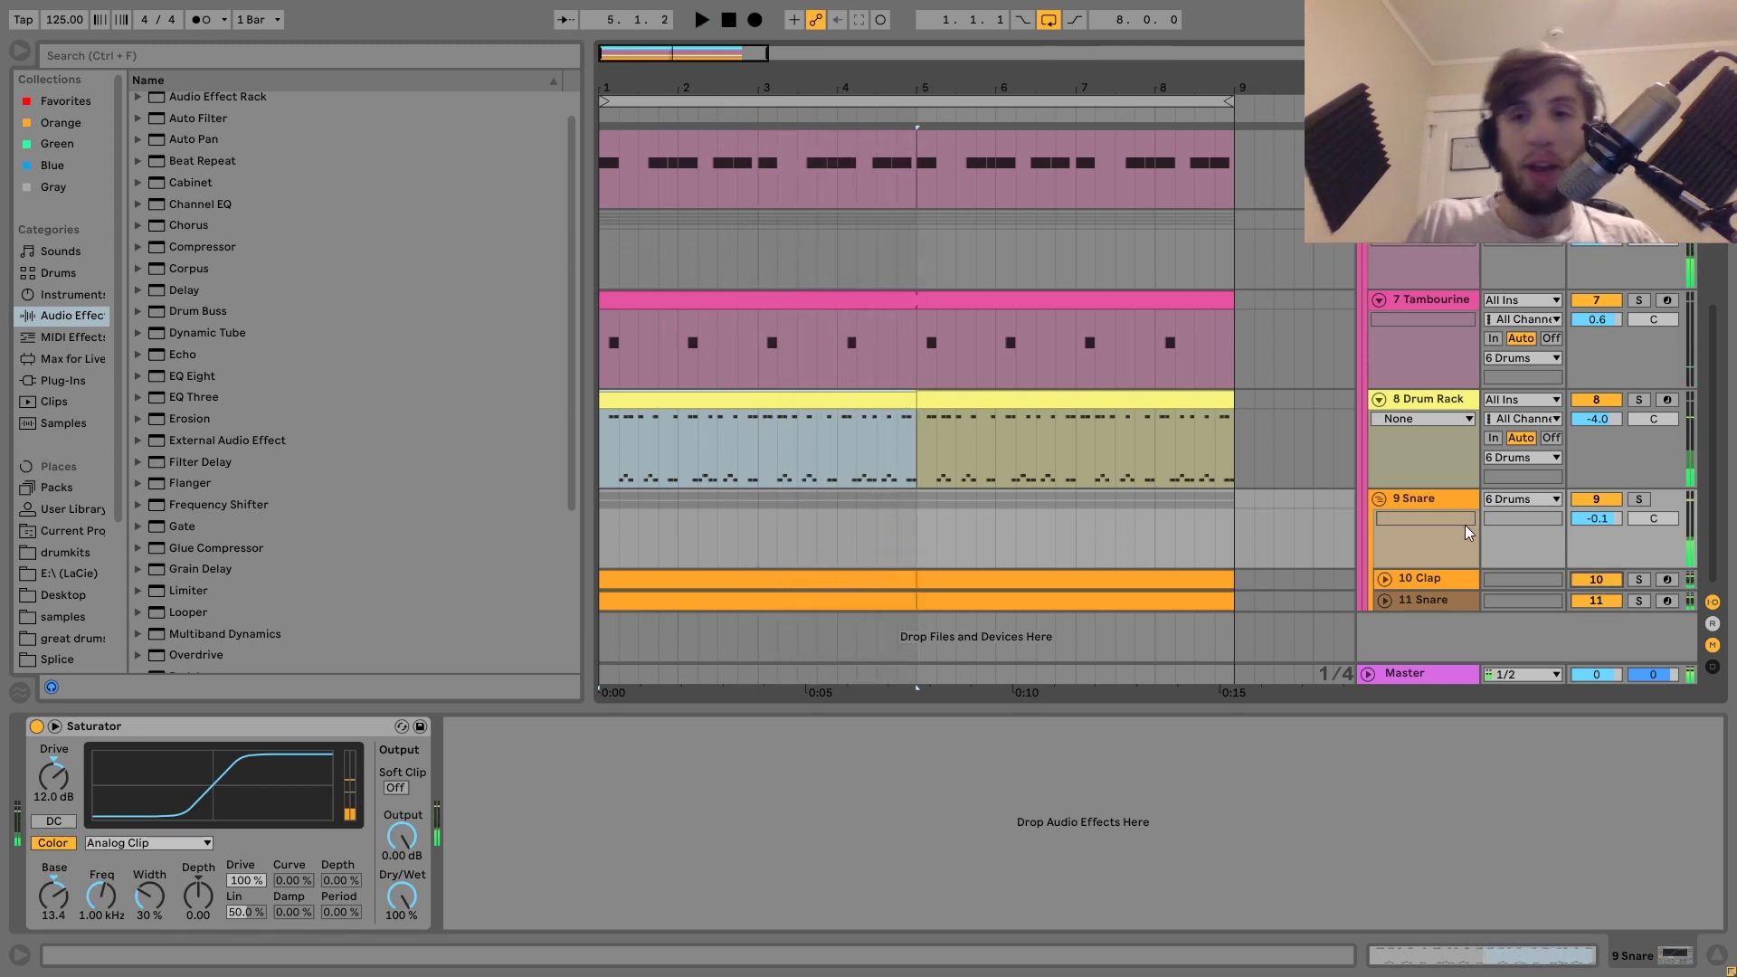
# - Solo the Snare group, compare its sound with the Saturator bypassed and re-enabled, and unsolo it
pyautogui.click(1426, 497)
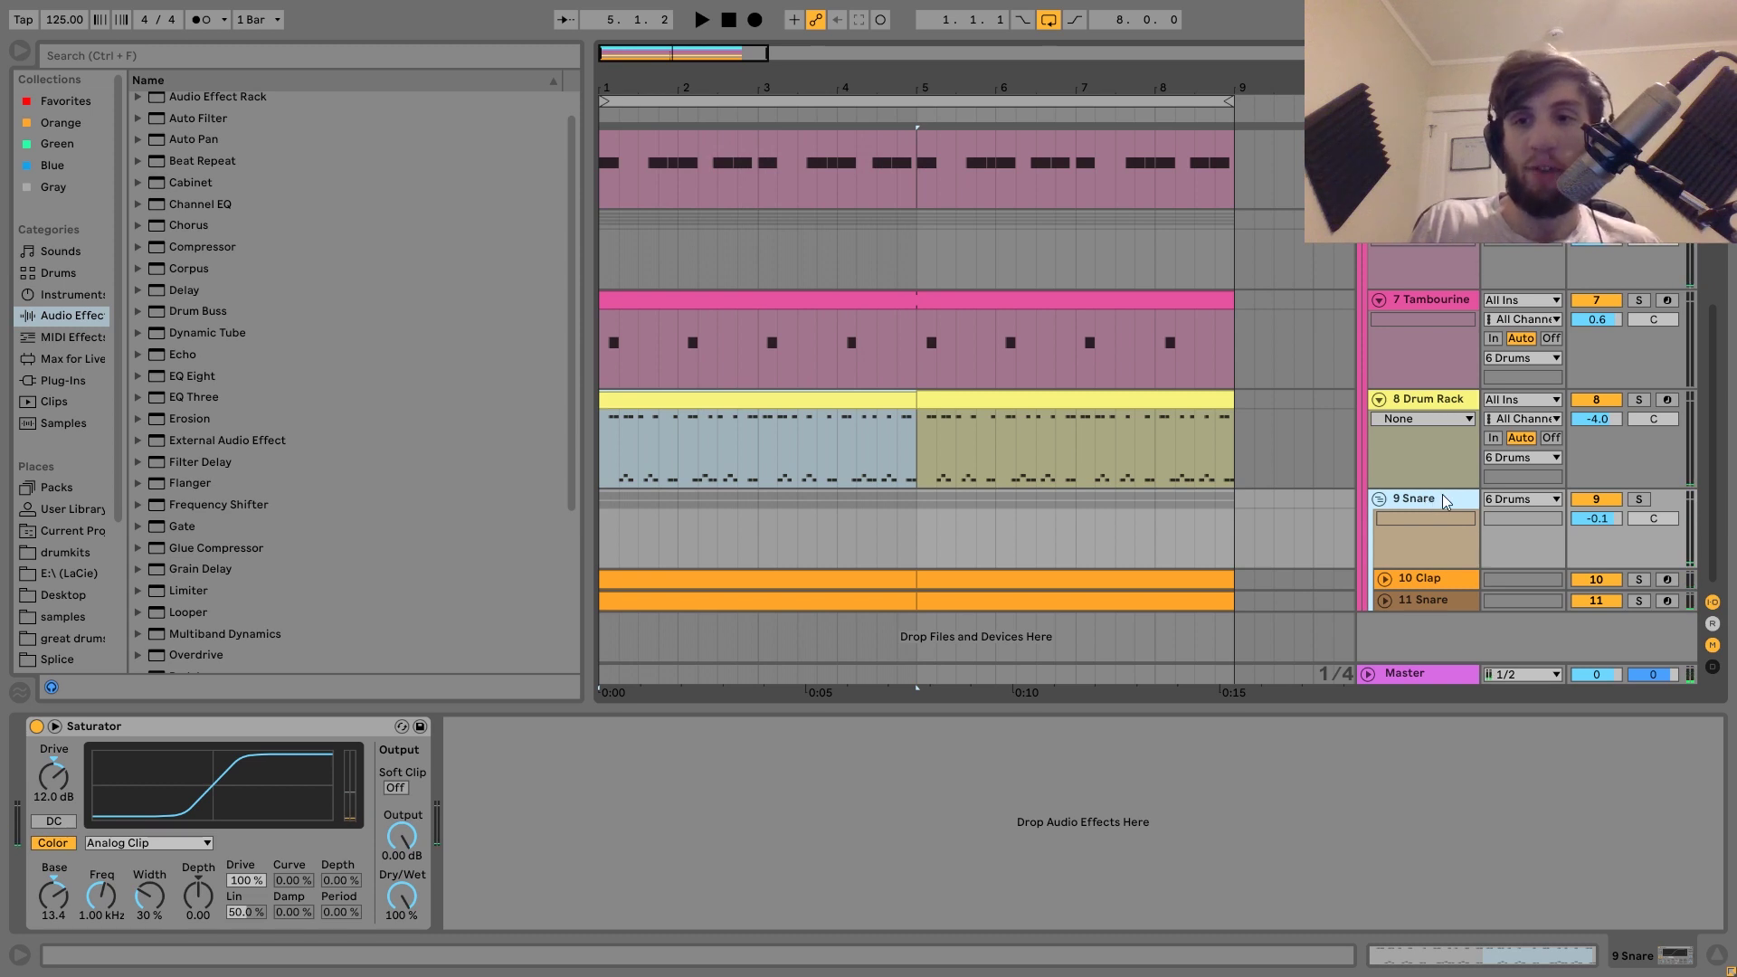
pyautogui.click(1639, 499)
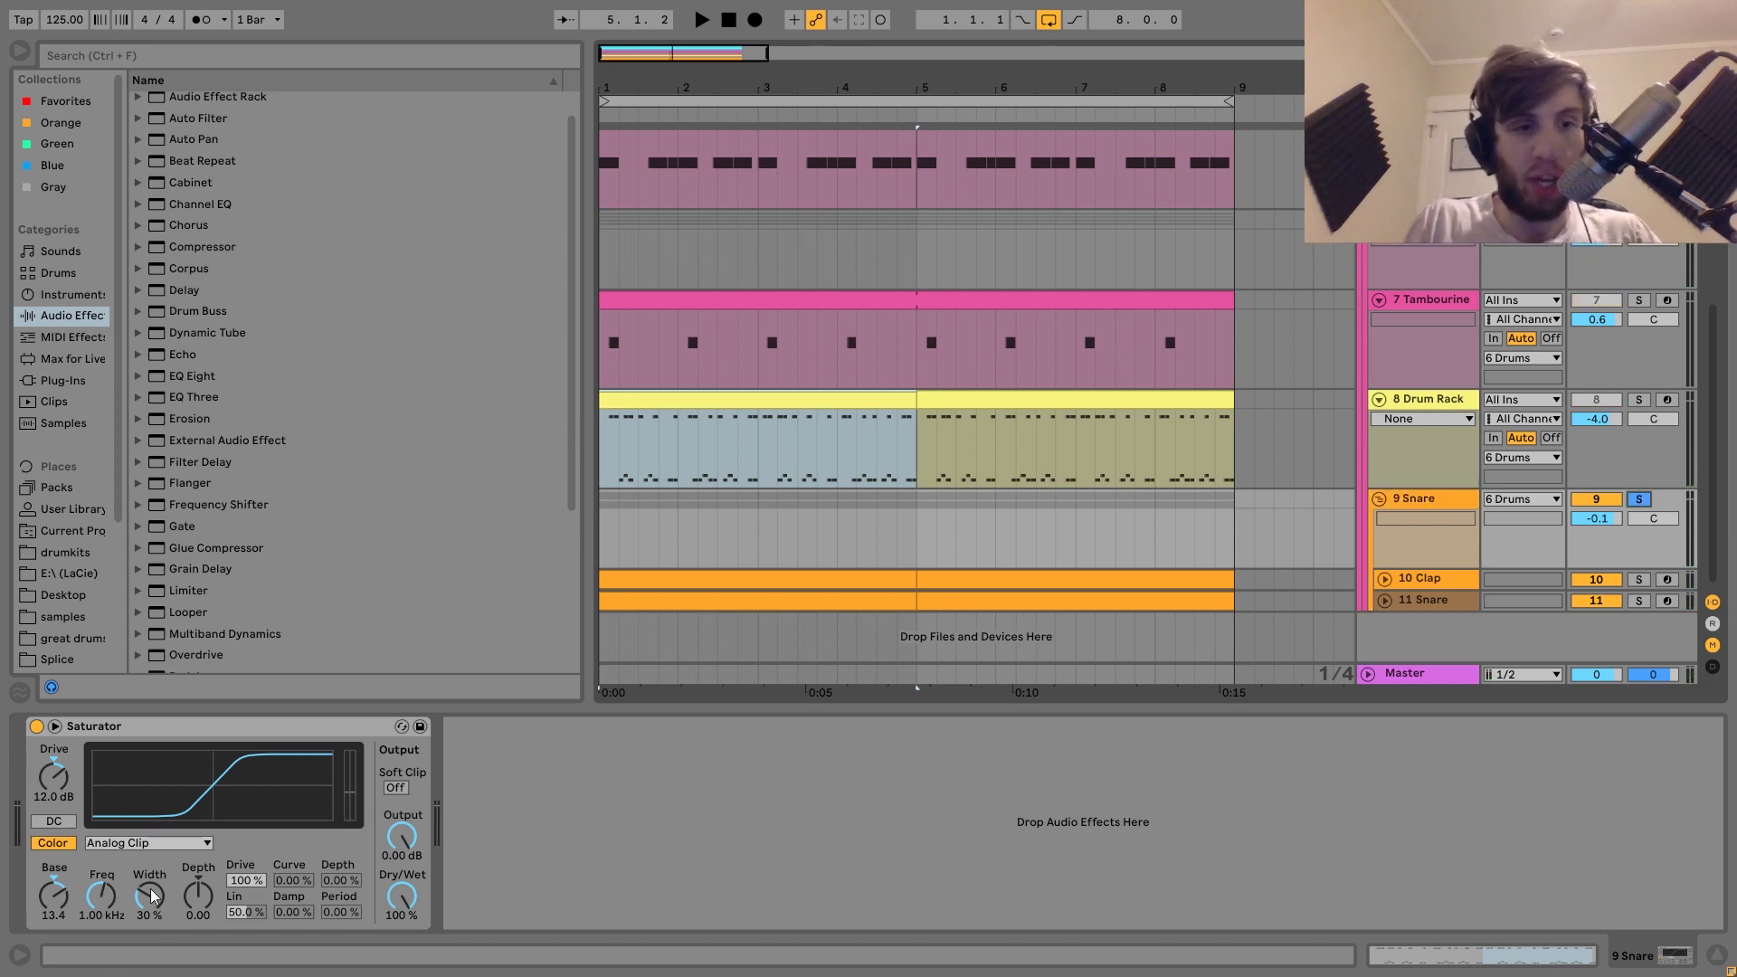
pyautogui.click(36, 726)
pyautogui.press('space')
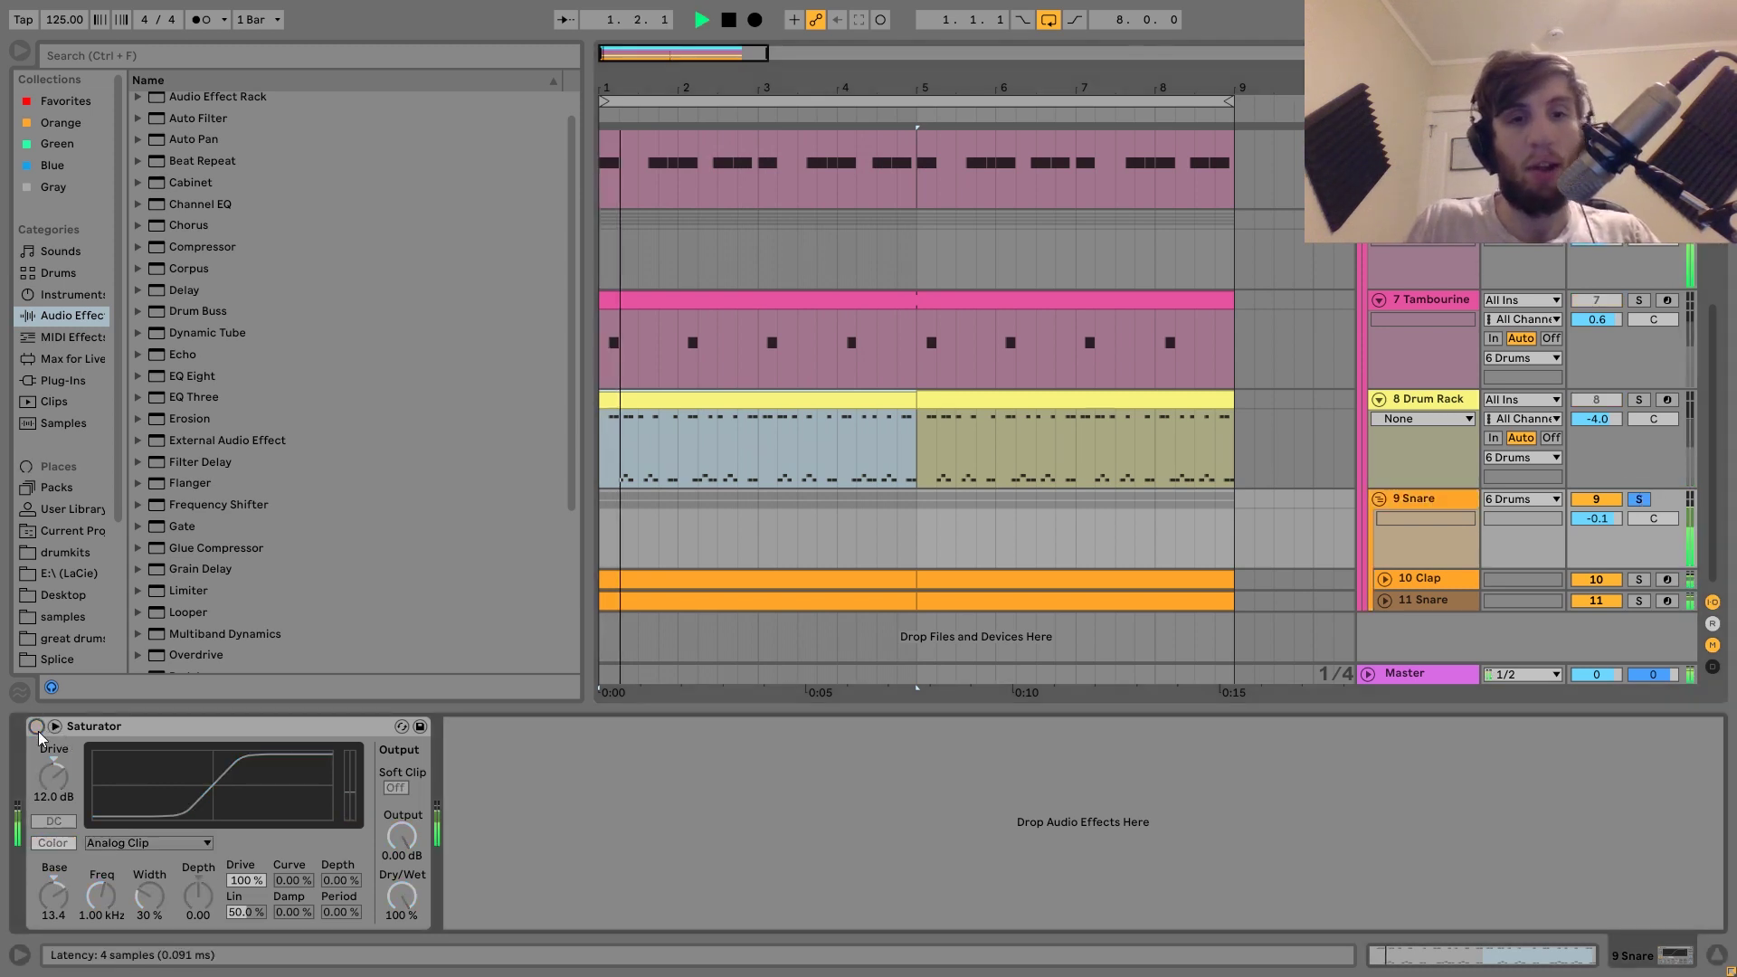
pyautogui.click(38, 731)
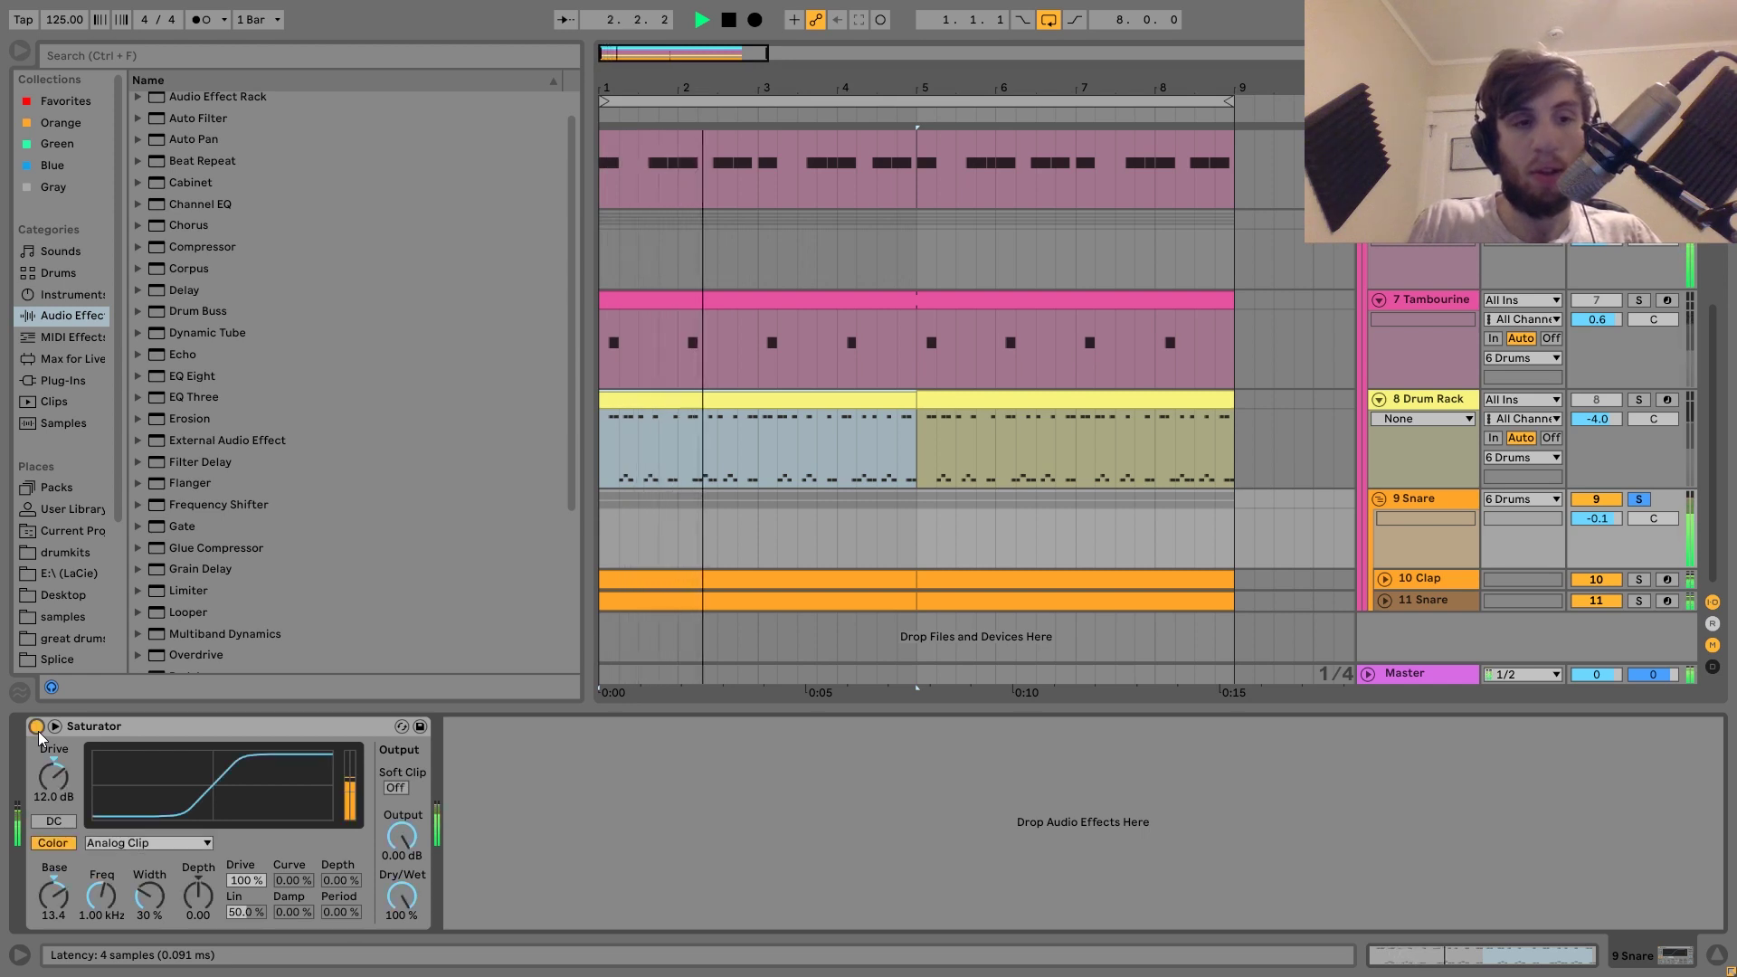
pyautogui.press('space')
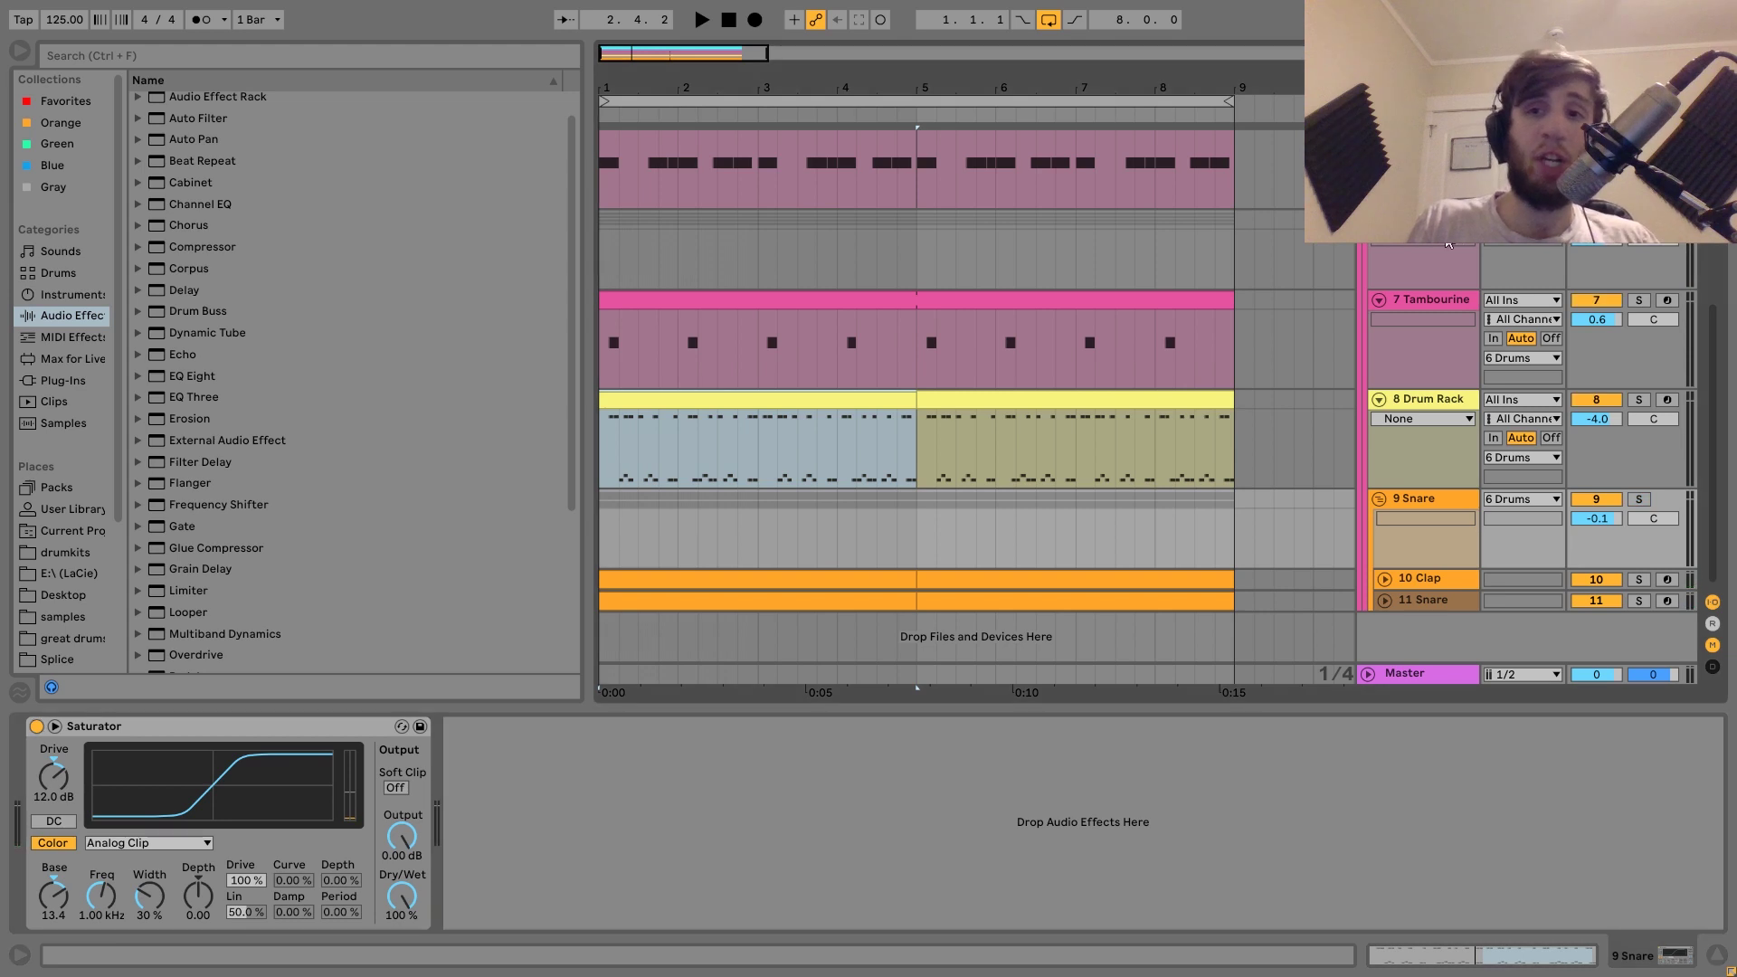
# - Display the 6 Drums group's effects and play it with the Saturator and Overdrive bypassed, re-enabling both
pyautogui.click(1433, 301)
pyautogui.click(1431, 398)
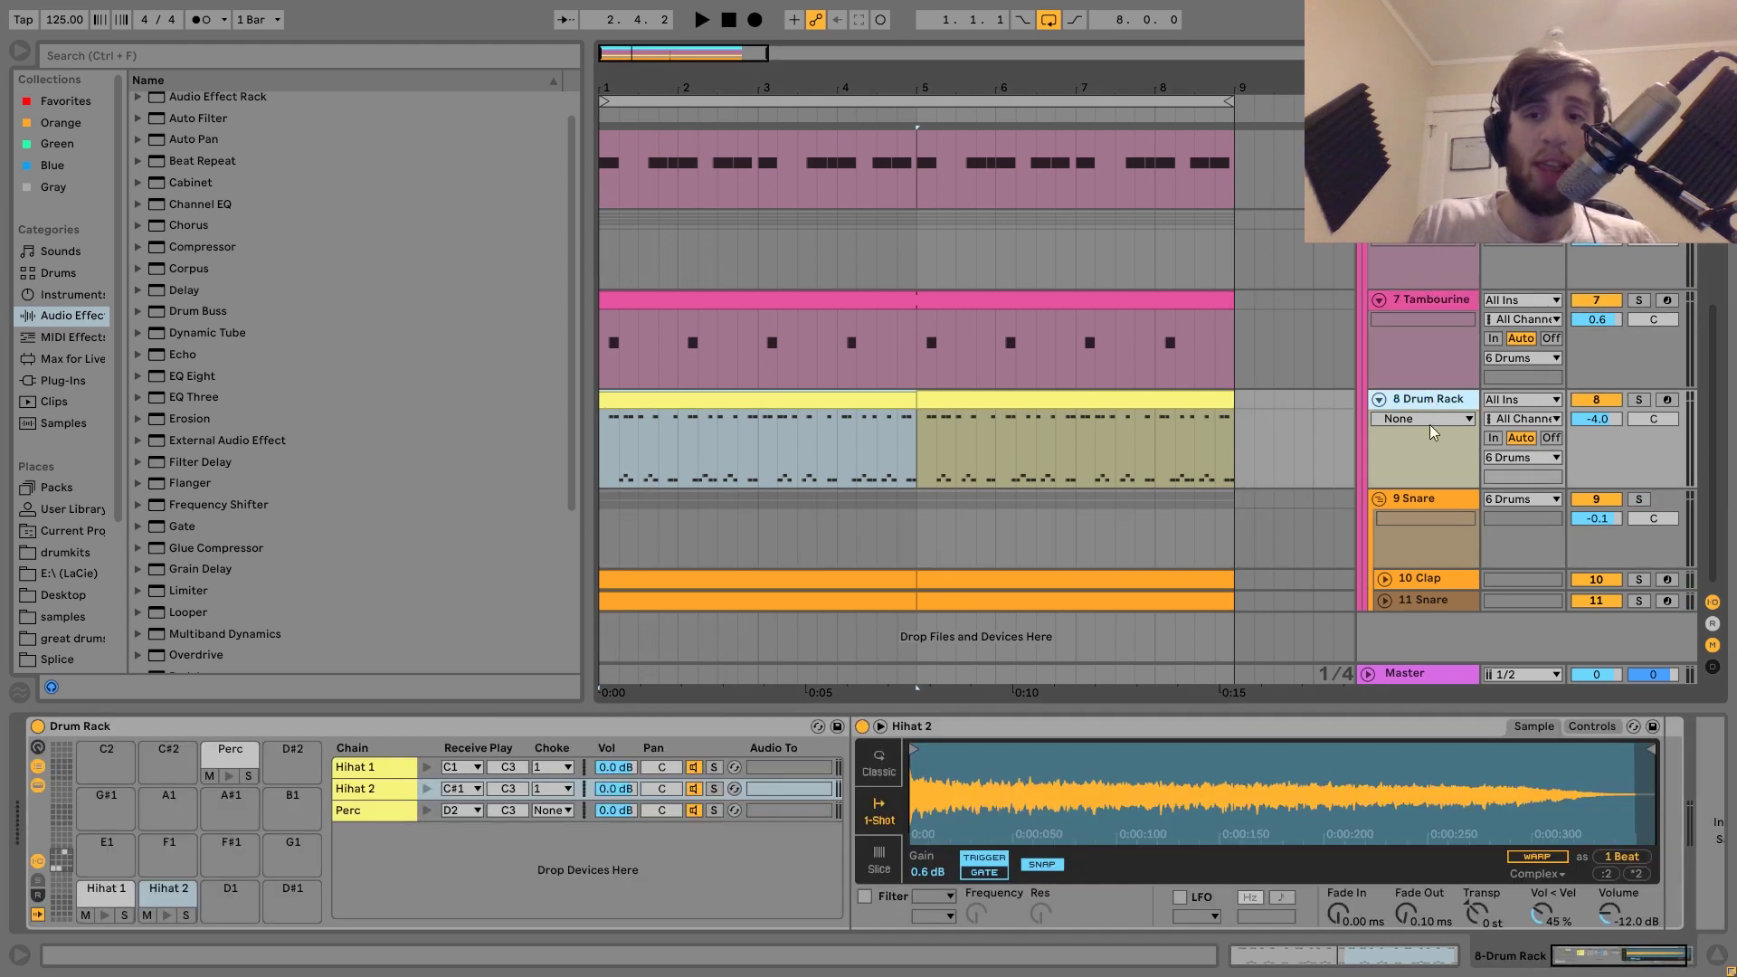
pyautogui.click(1431, 507)
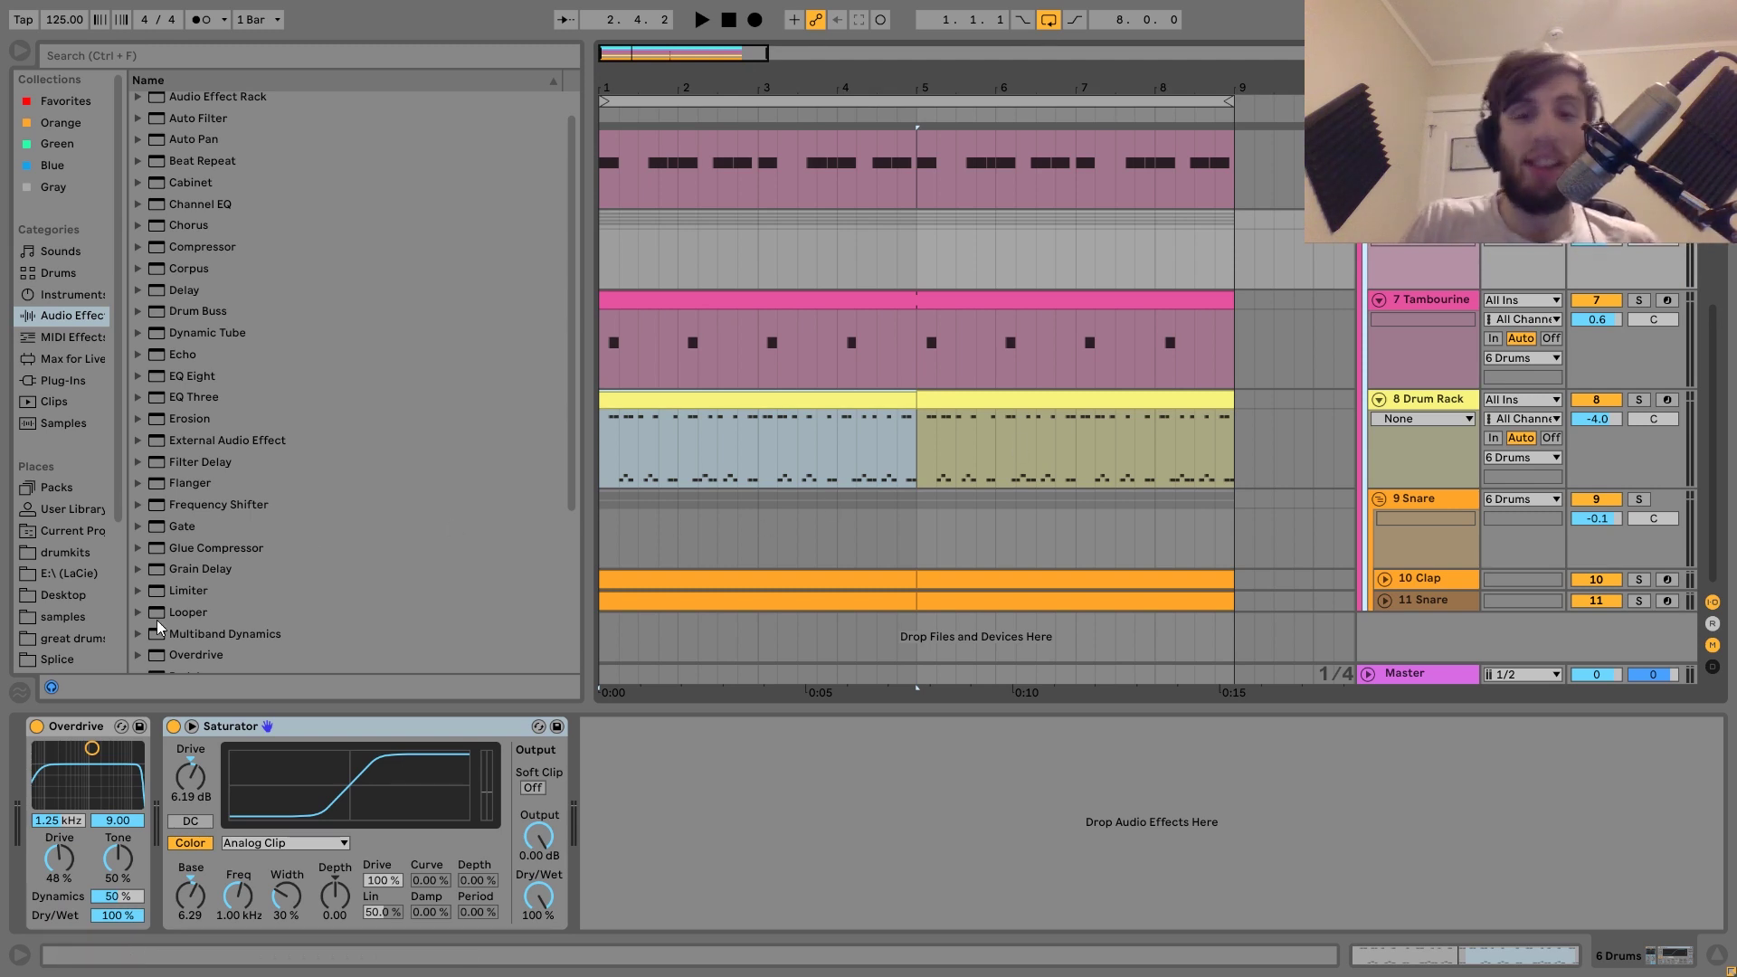
pyautogui.click(172, 728)
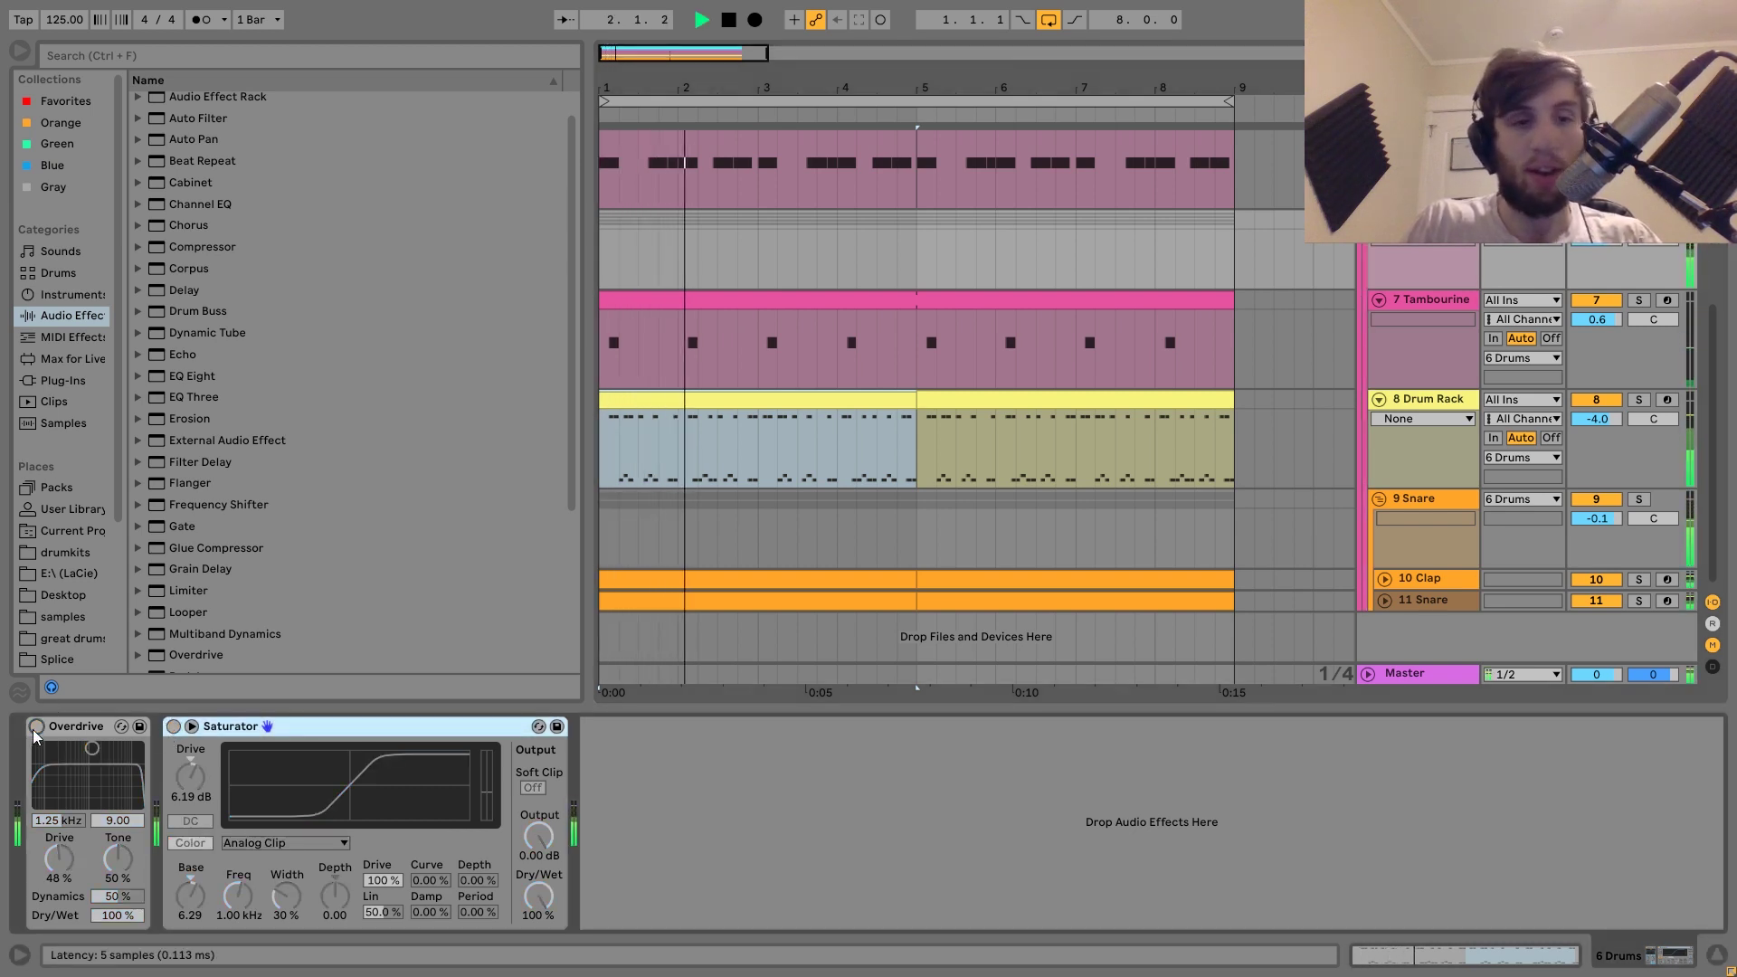
pyautogui.click(36, 727)
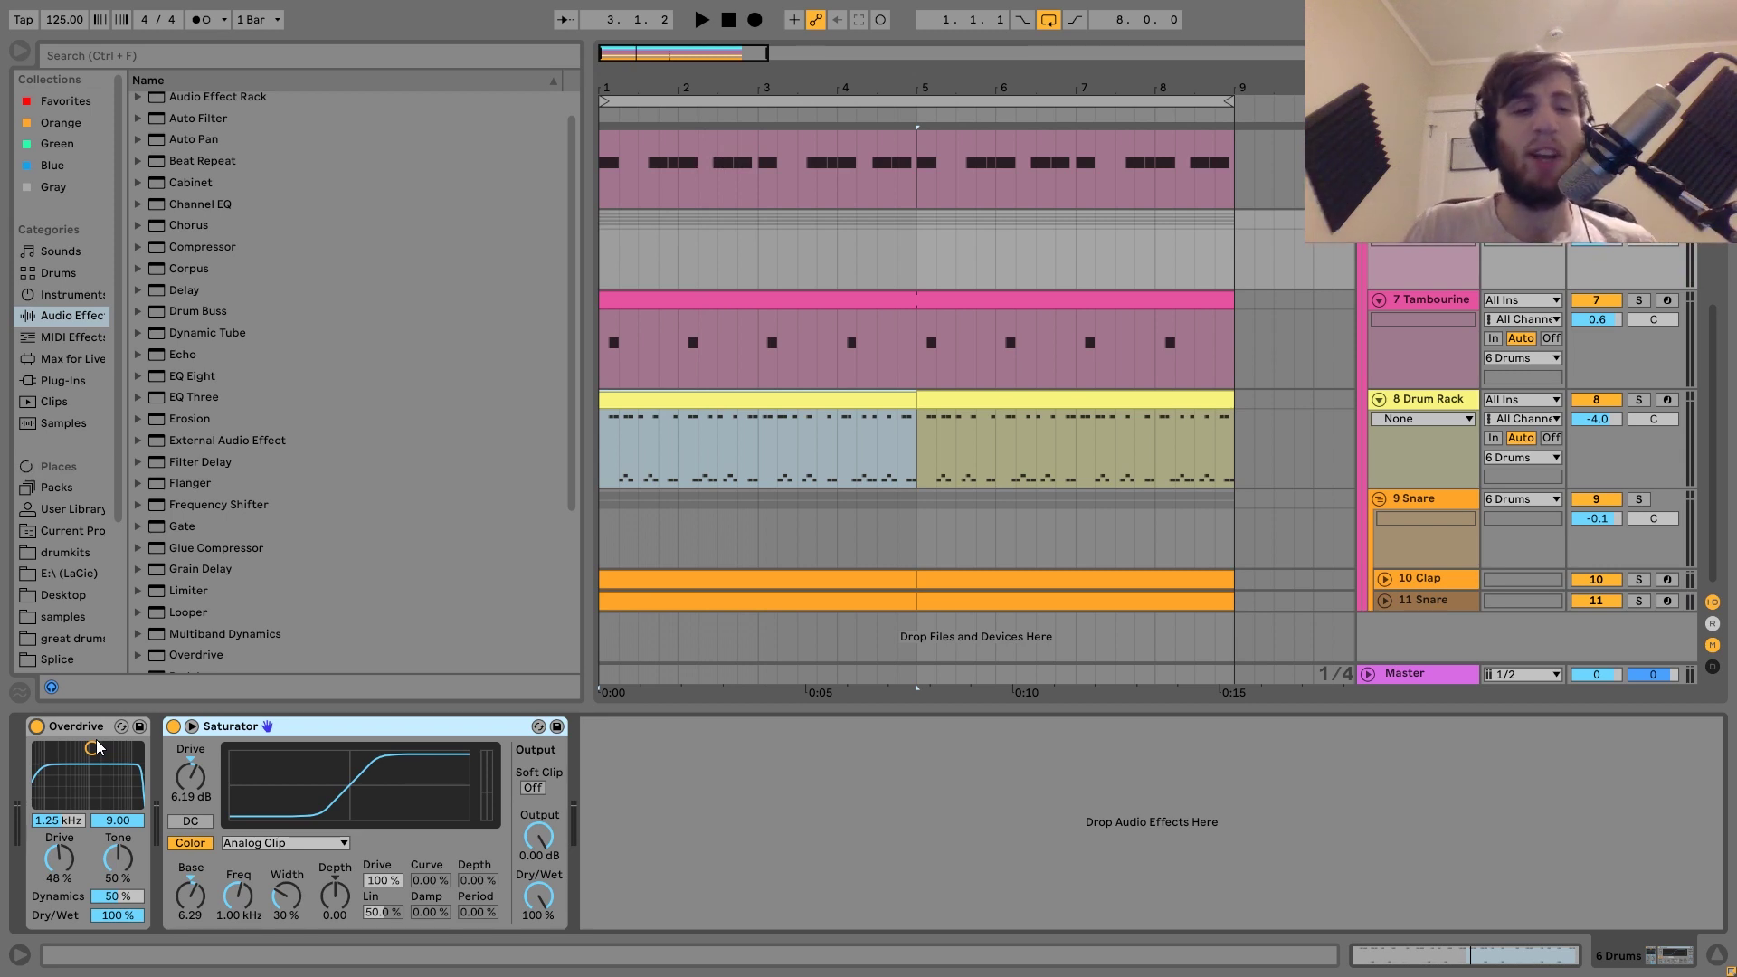
# - Review the arrangement's upper tracks and play the soloed Drums group with Overdrive and Saturator active
pyautogui.scroll(5, 1083, 182)
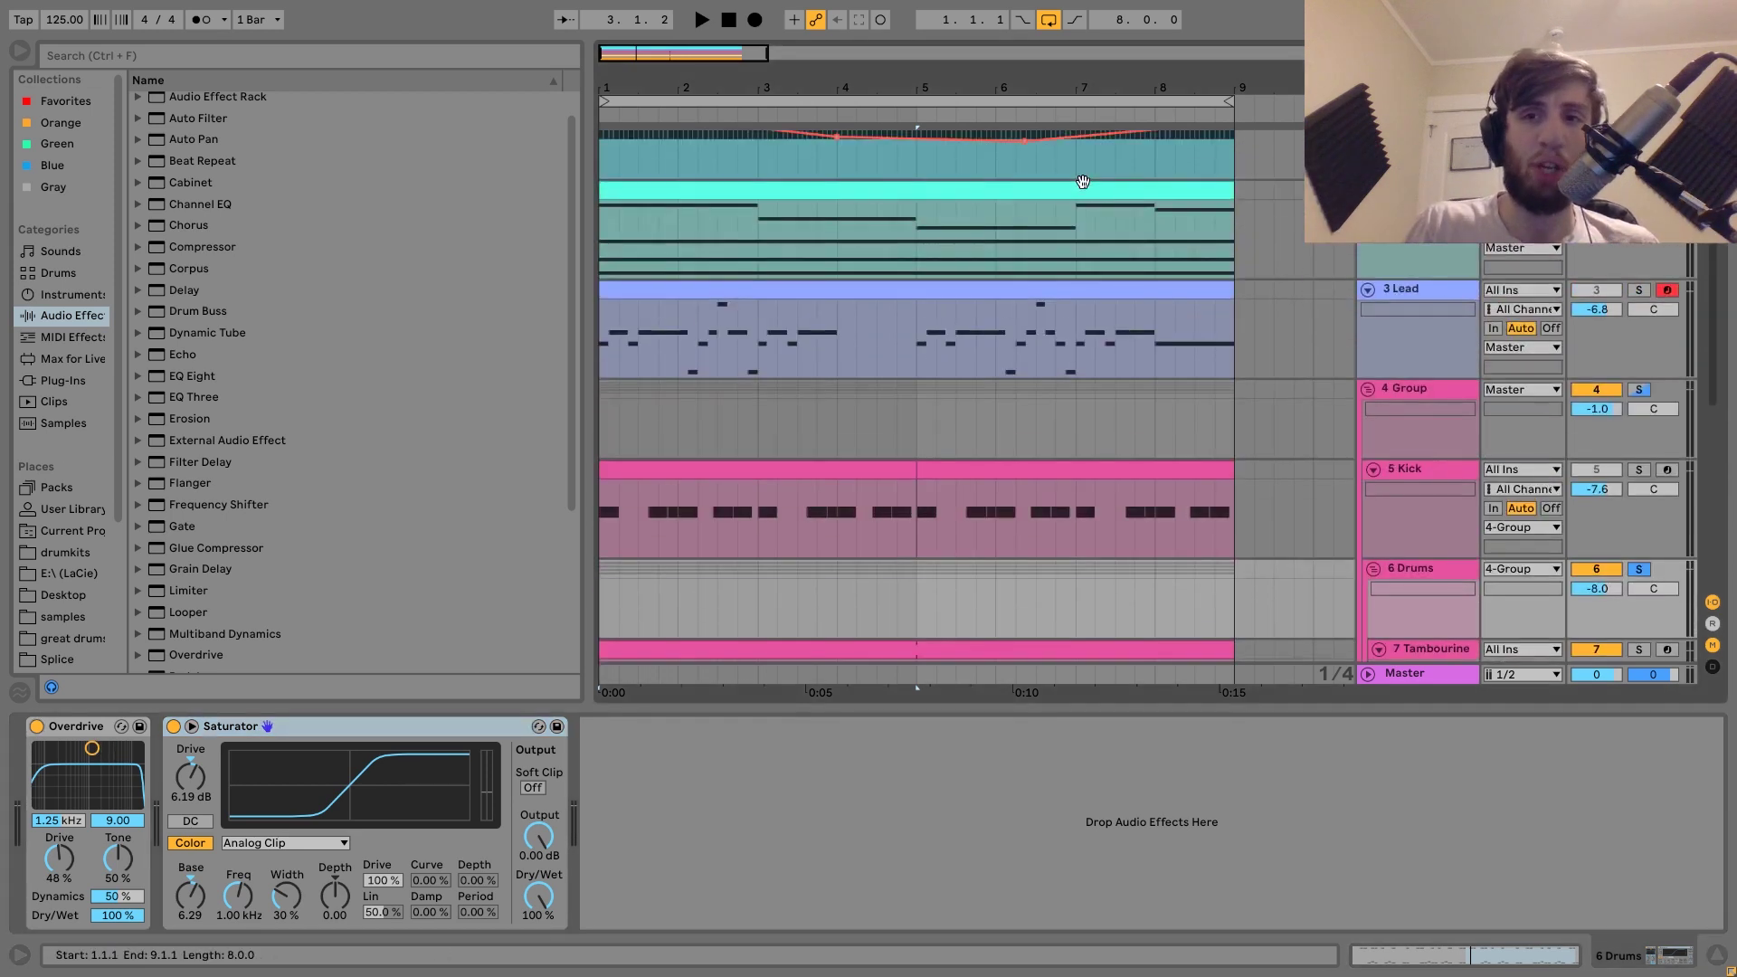
pyautogui.scroll(-5, 1083, 182)
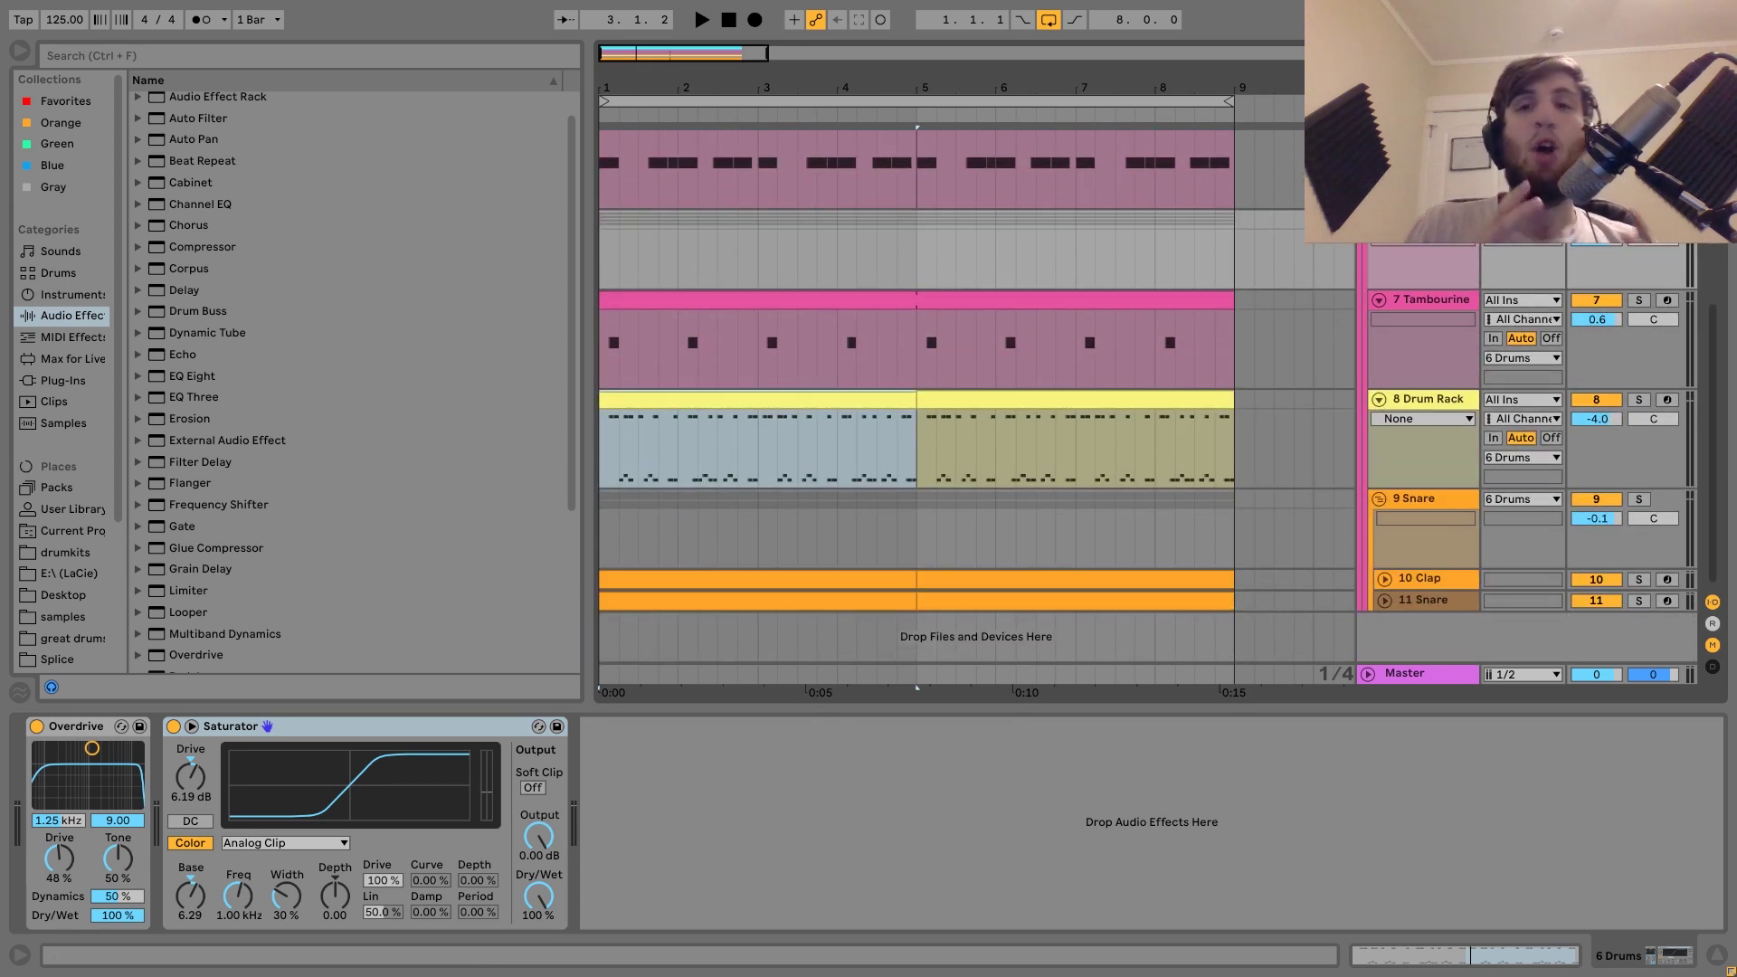
pyautogui.press('space')
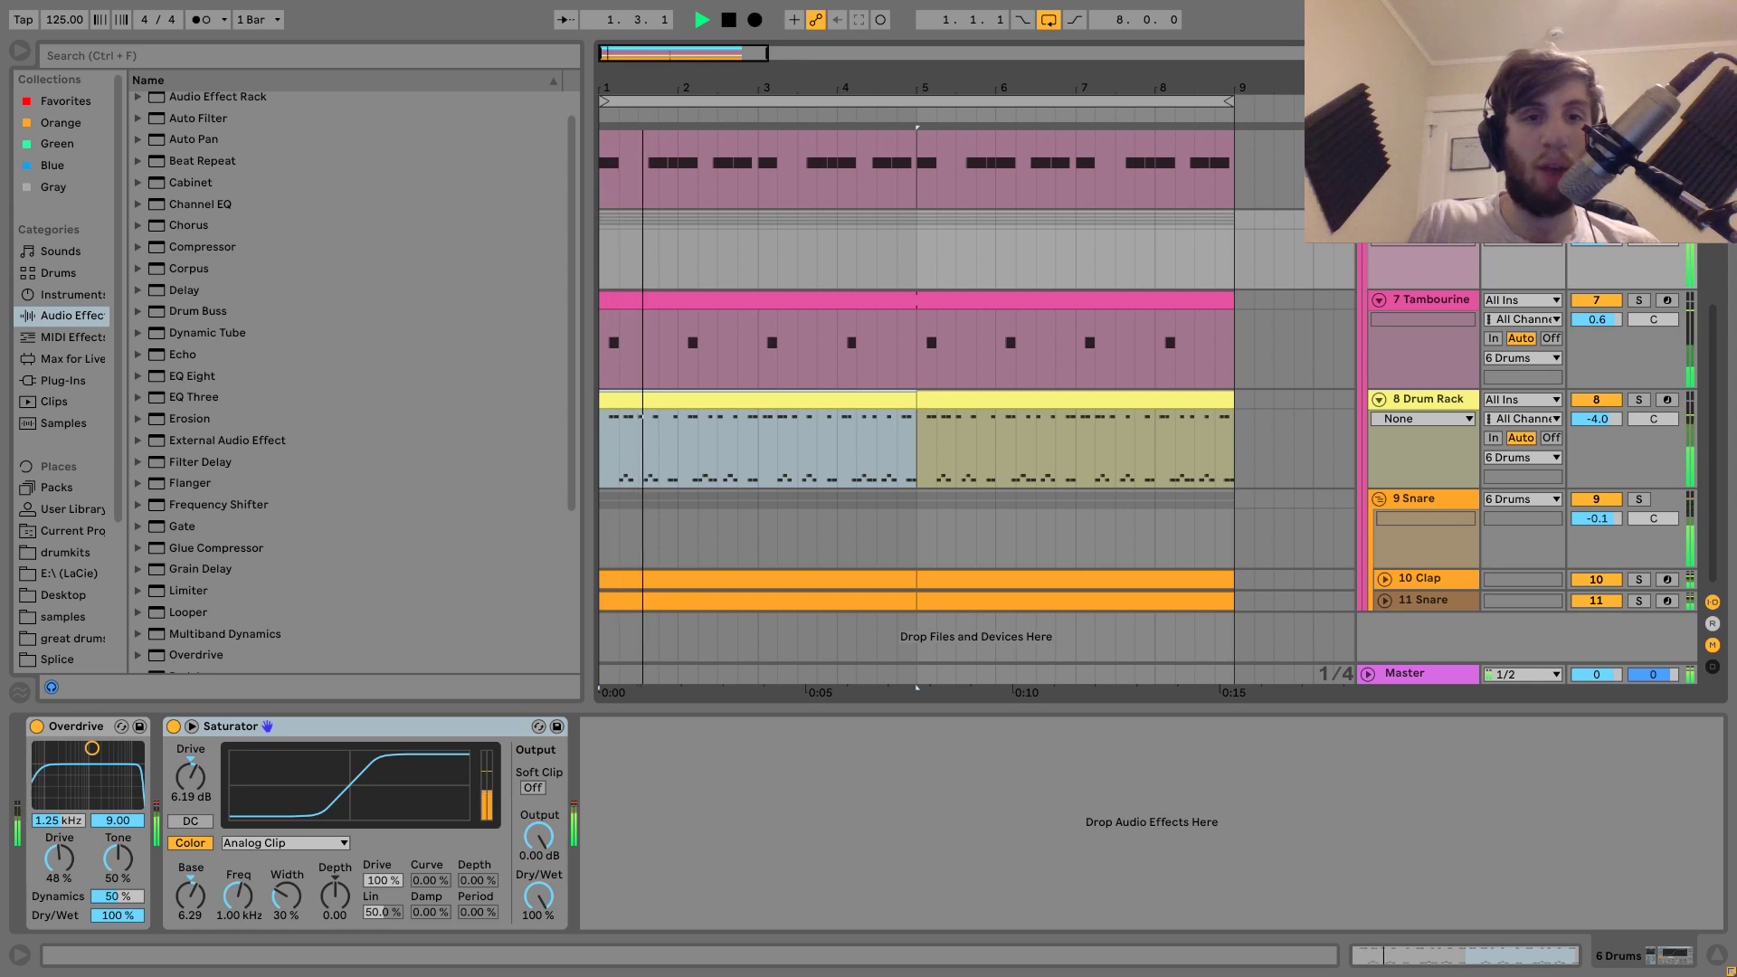
pyautogui.press('space')
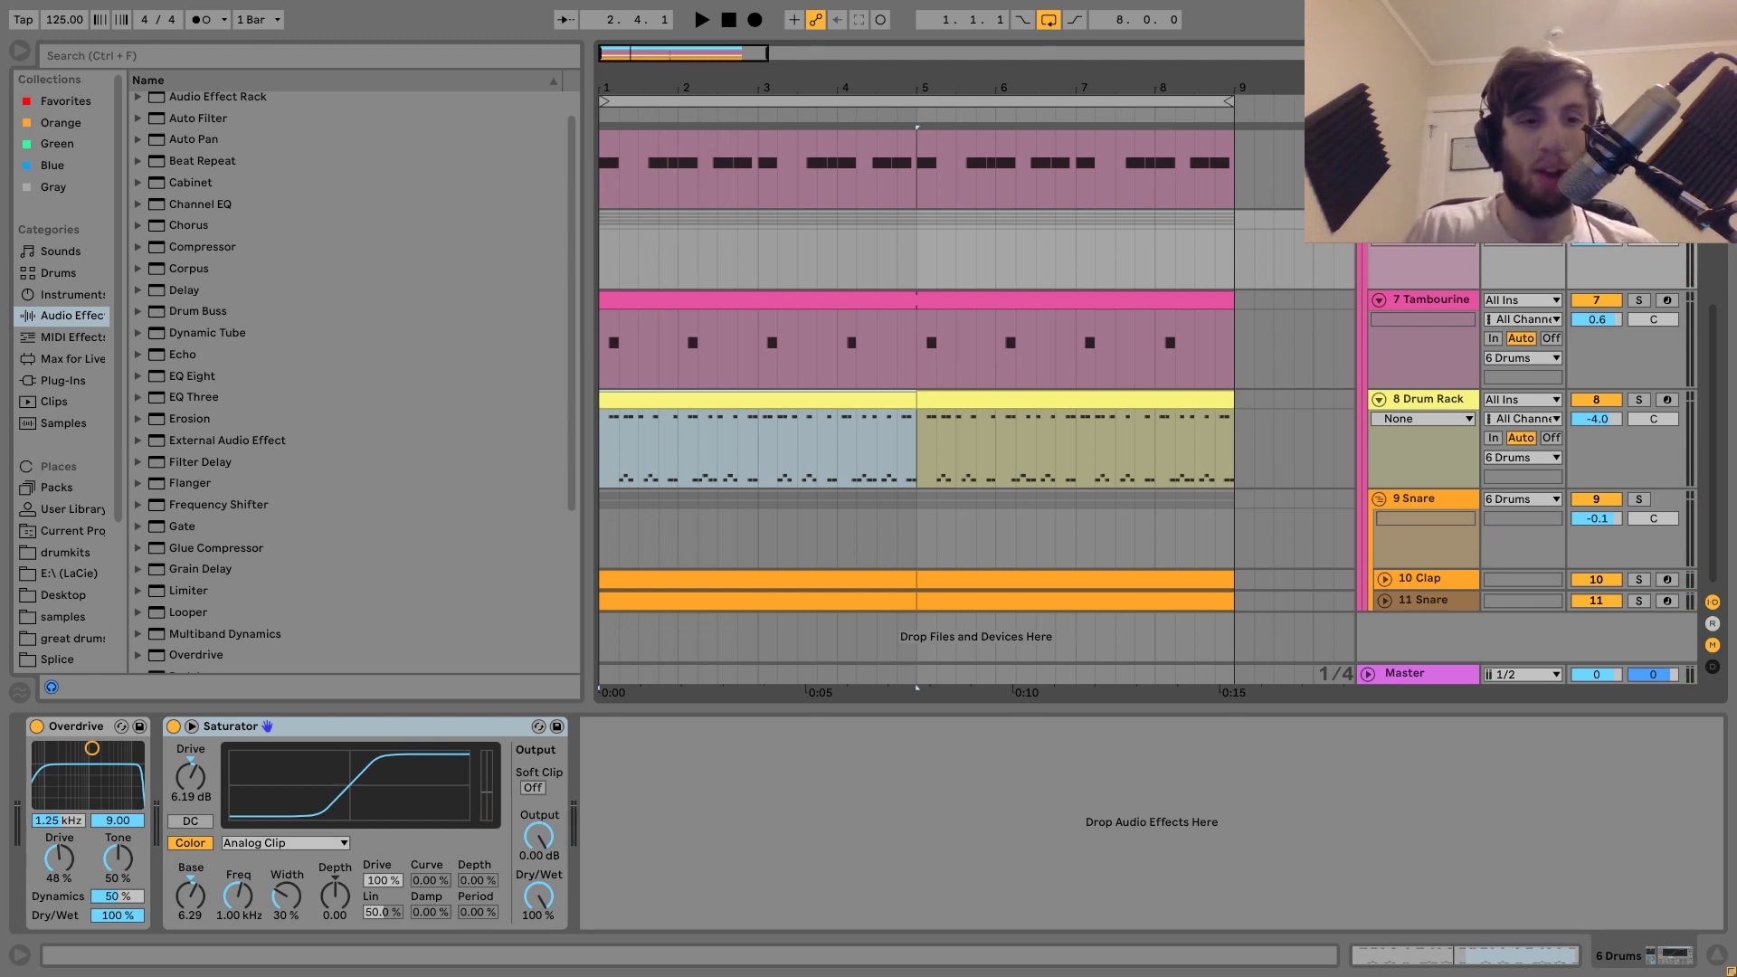
# - Display the Drum Buss on 4-Group, solo the group and compare playback with the effect bypassed and re-enabled
pyautogui.scroll(6, 1435, 420)
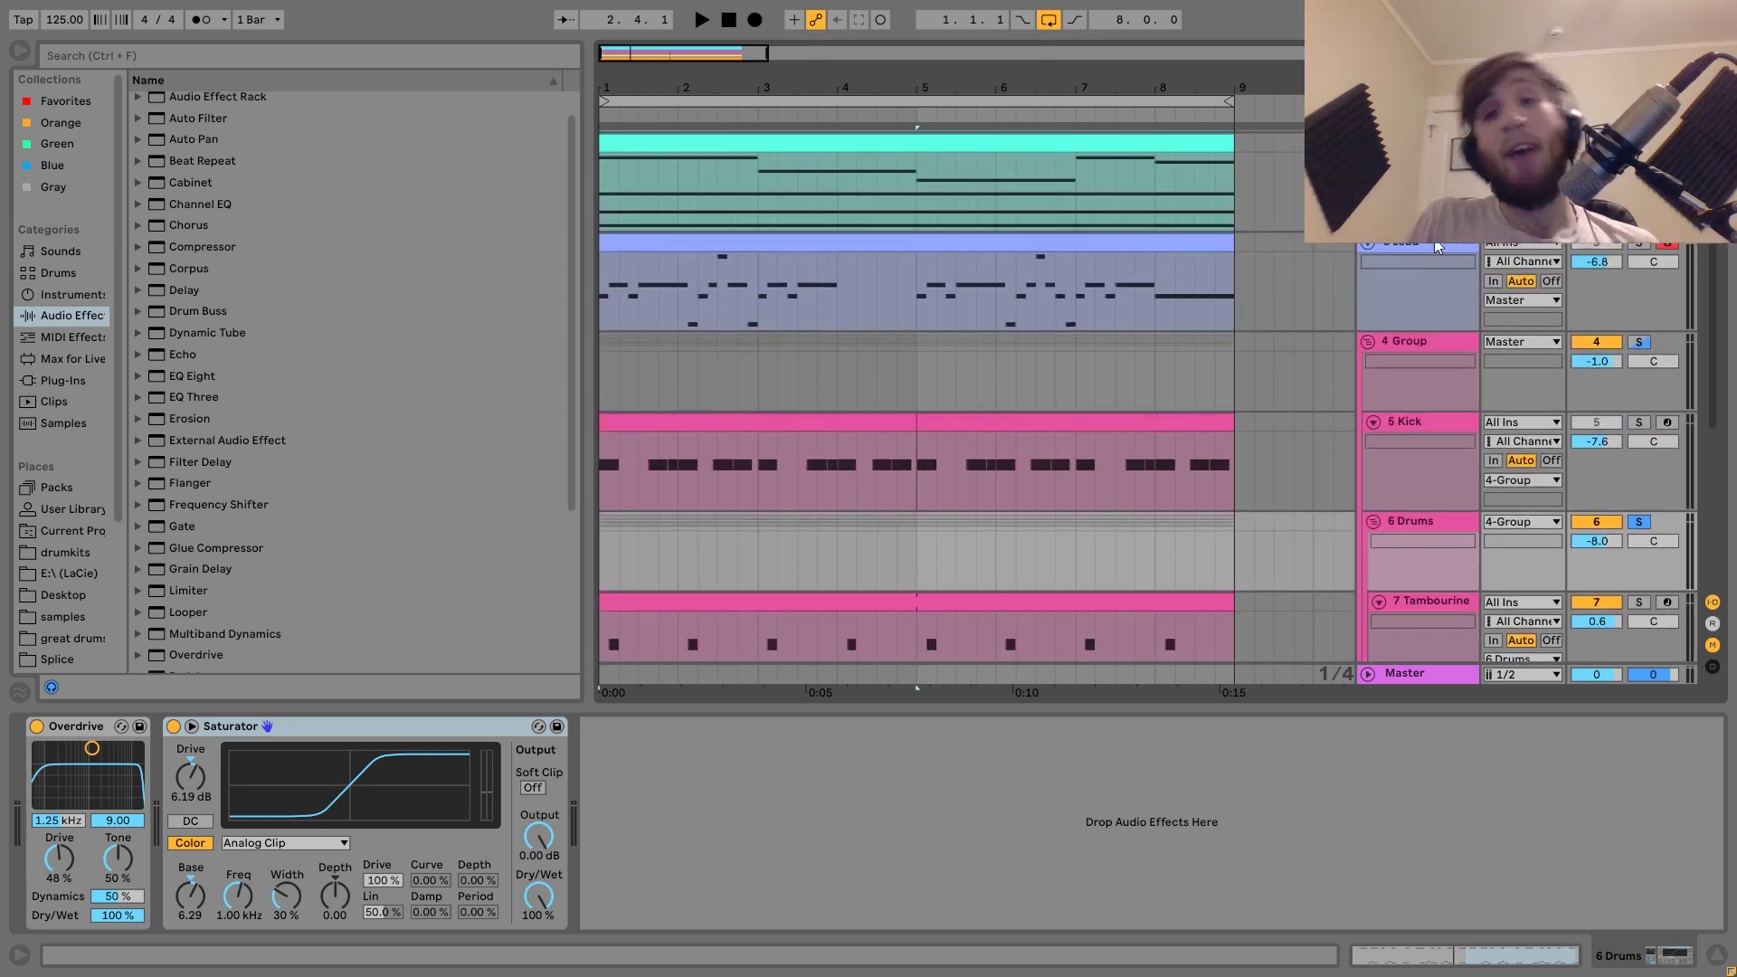
pyautogui.click(1408, 339)
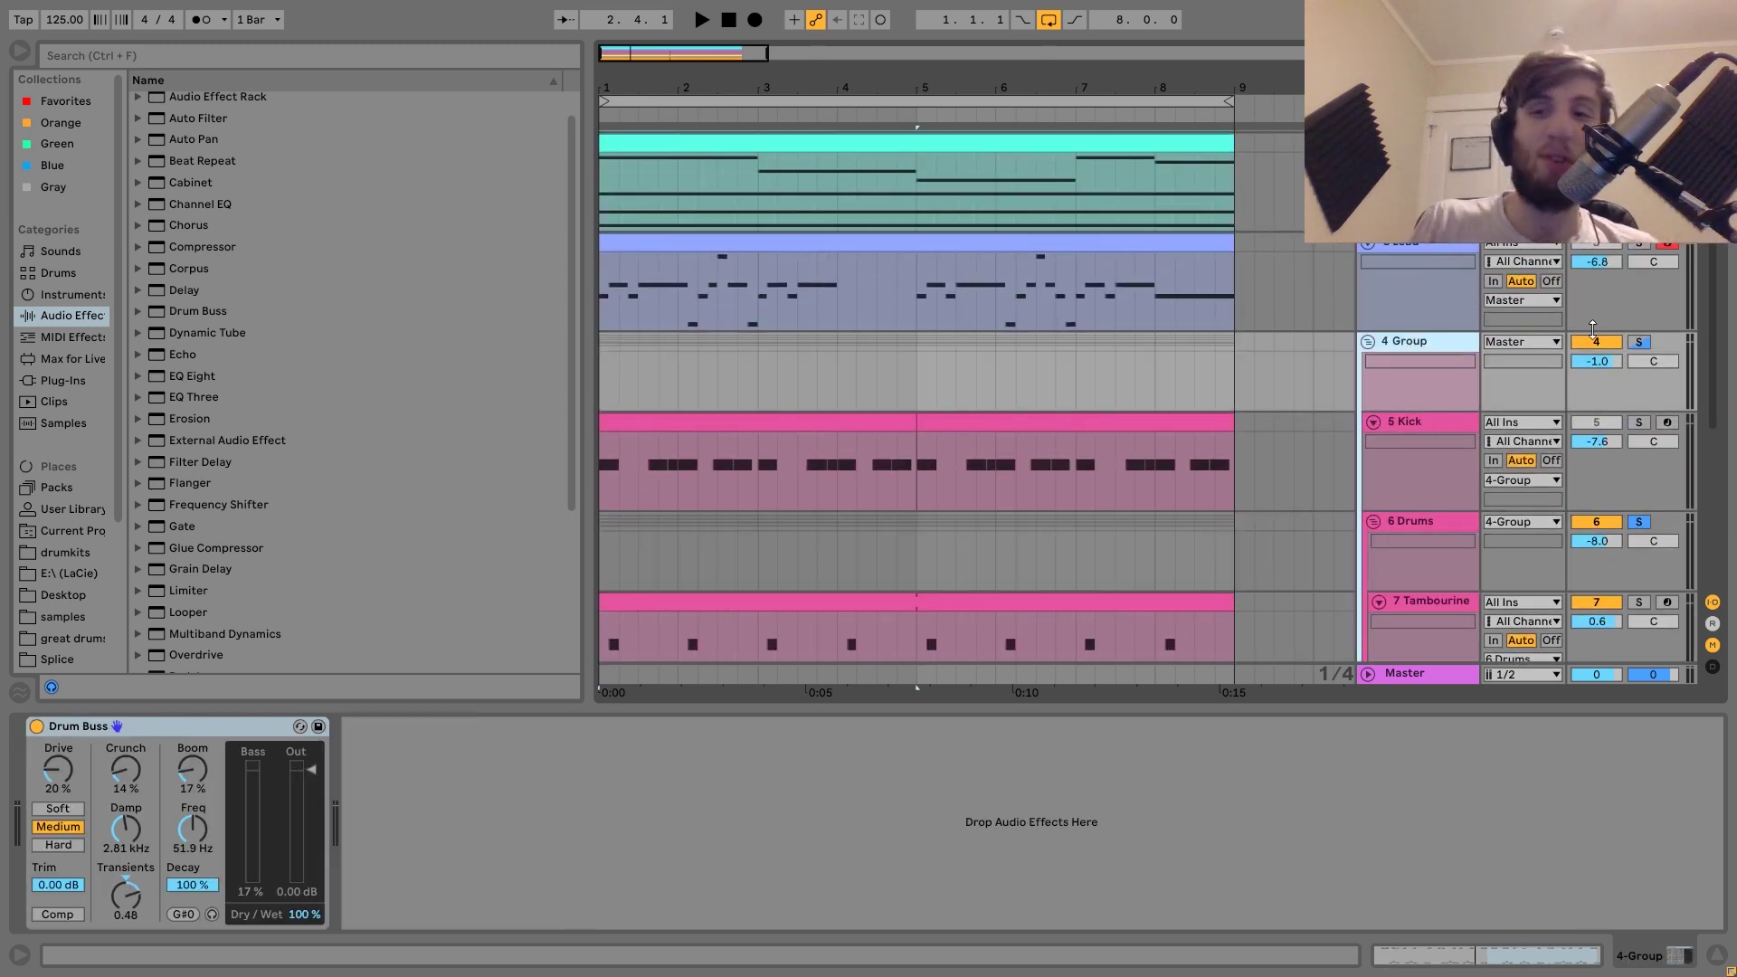
pyautogui.click(1638, 341)
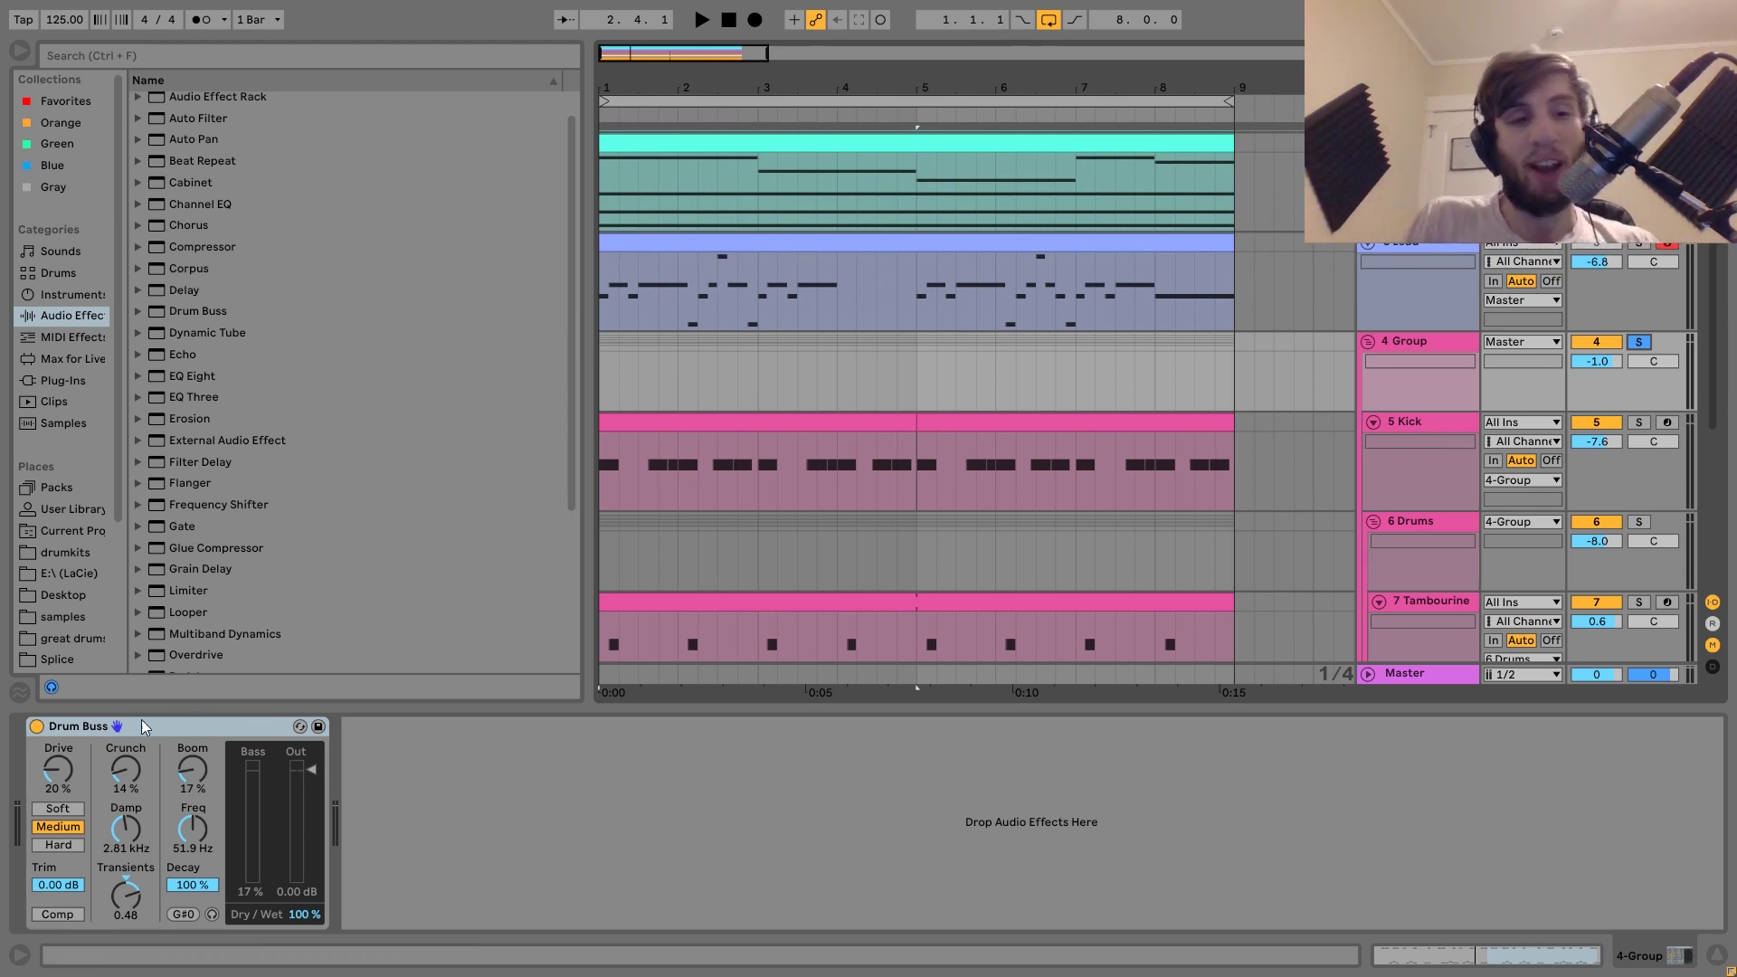
pyautogui.click(37, 725)
pyautogui.press('space')
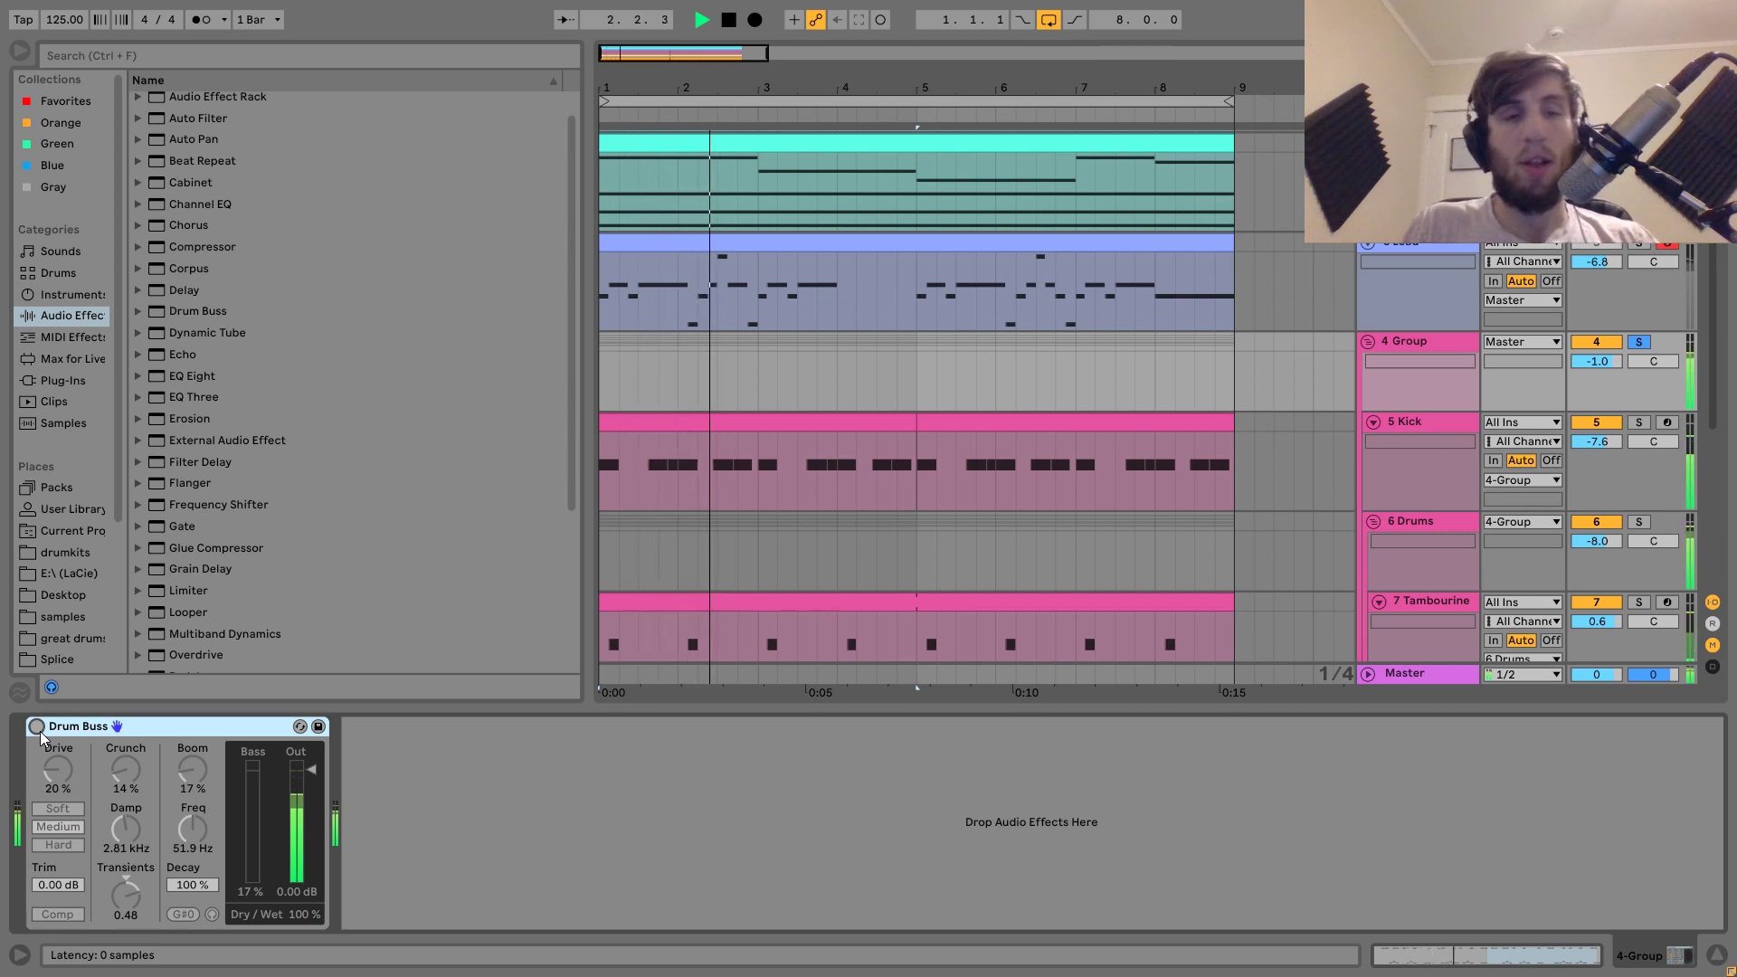
pyautogui.click(36, 725)
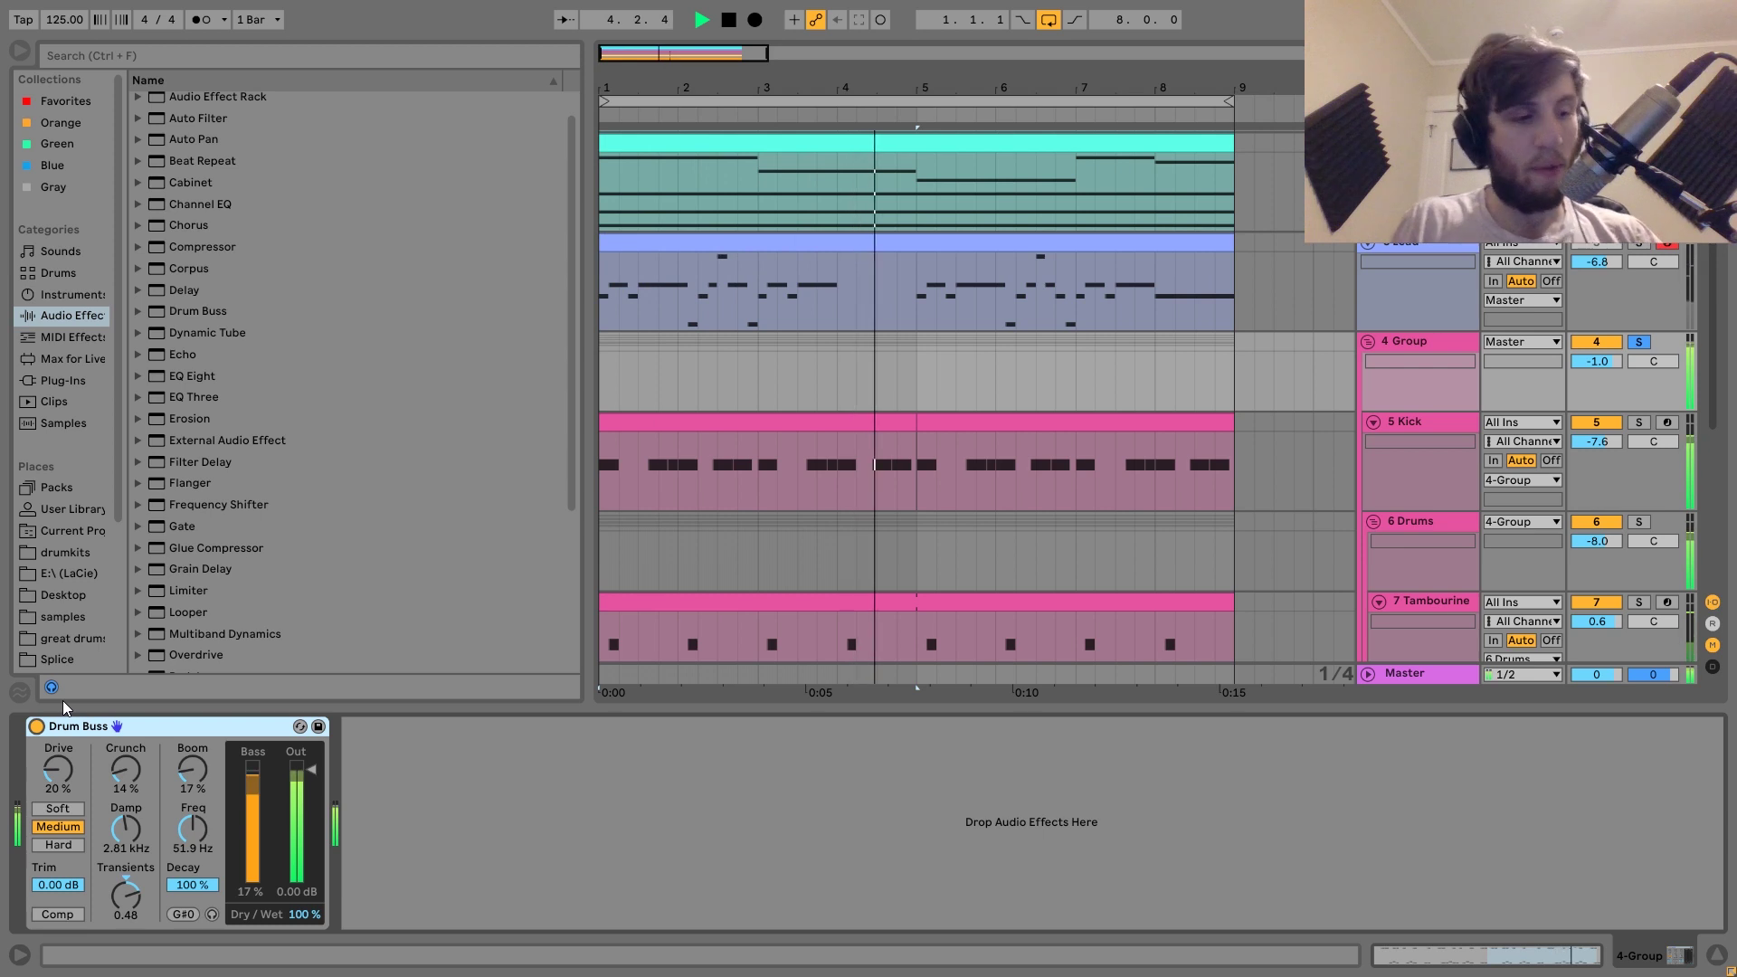
pyautogui.press('space')
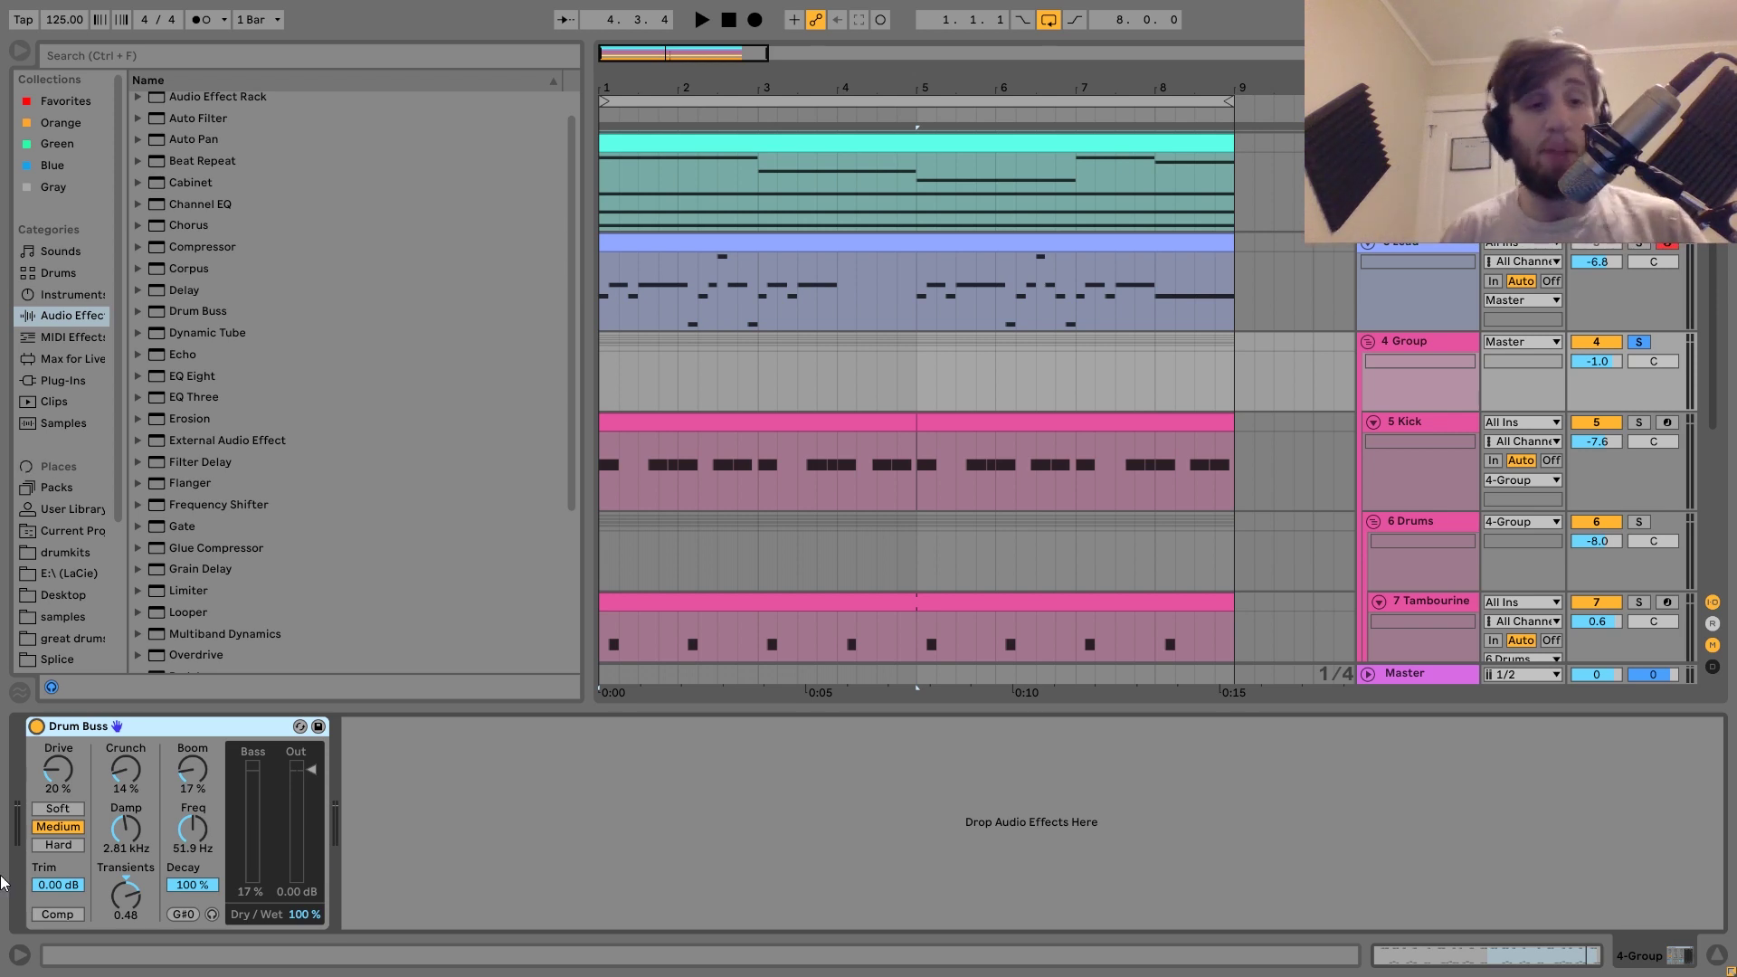
# - Try the Drum Buss Damp at 20.0 kHz while playing the soloed group, and restore it to 2.81 kHz
pyautogui.click(125, 844)
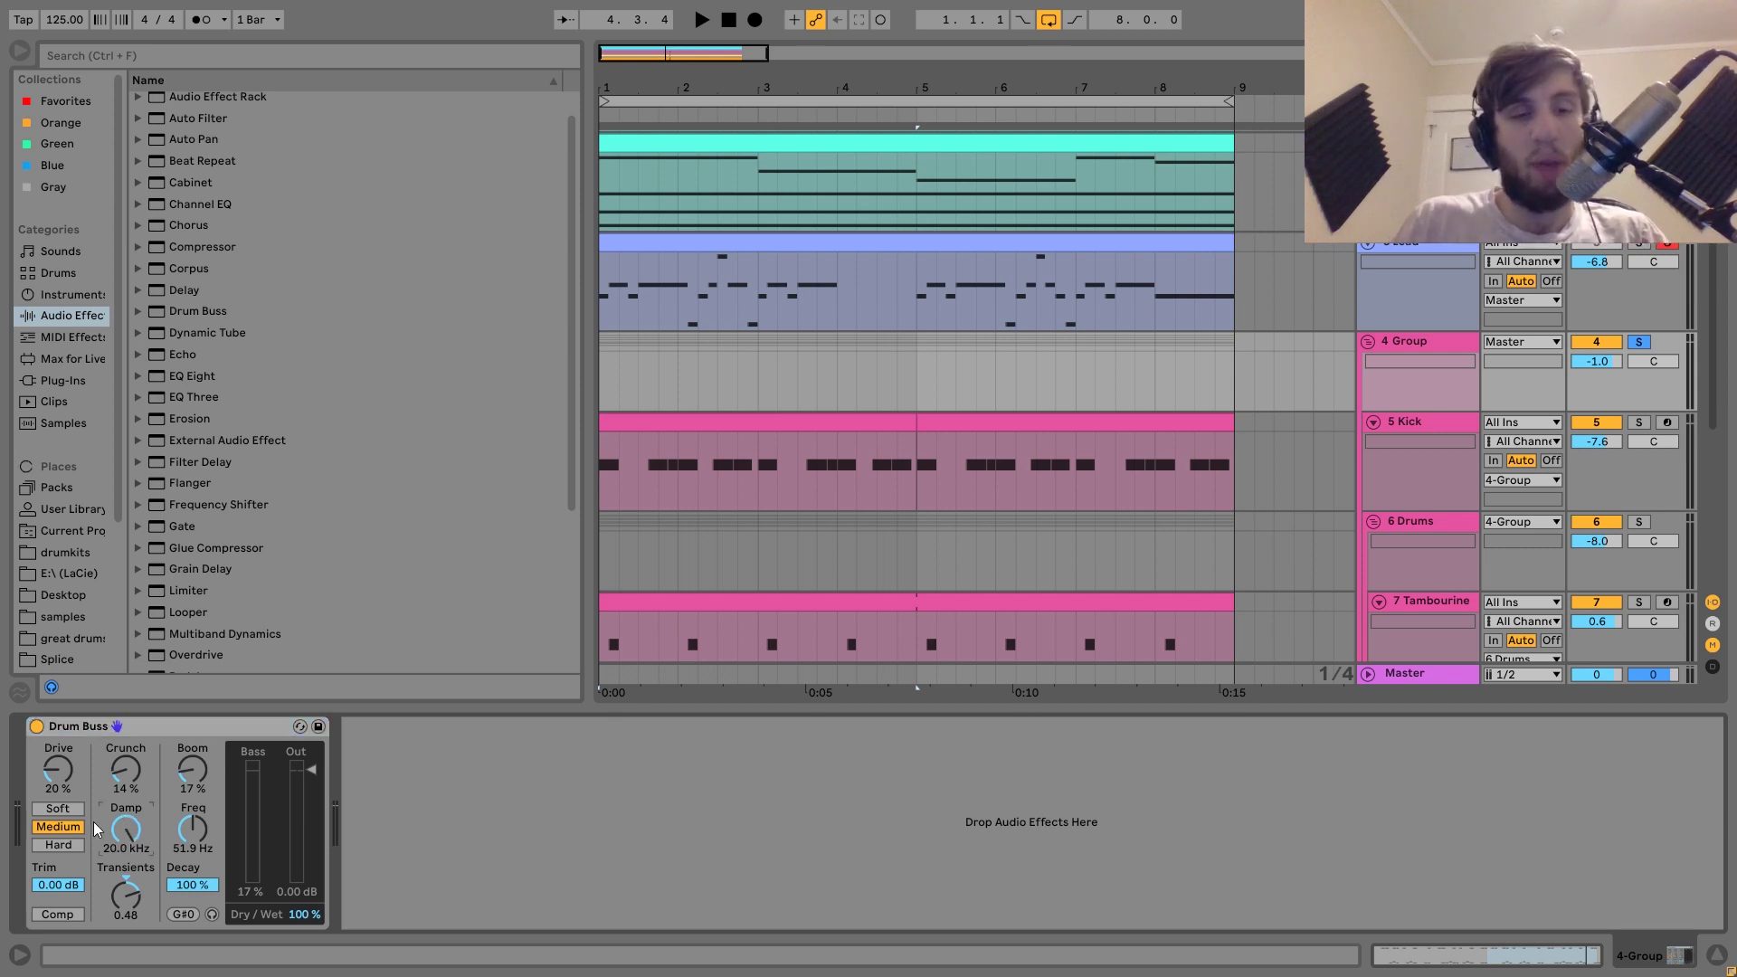
pyautogui.press('space')
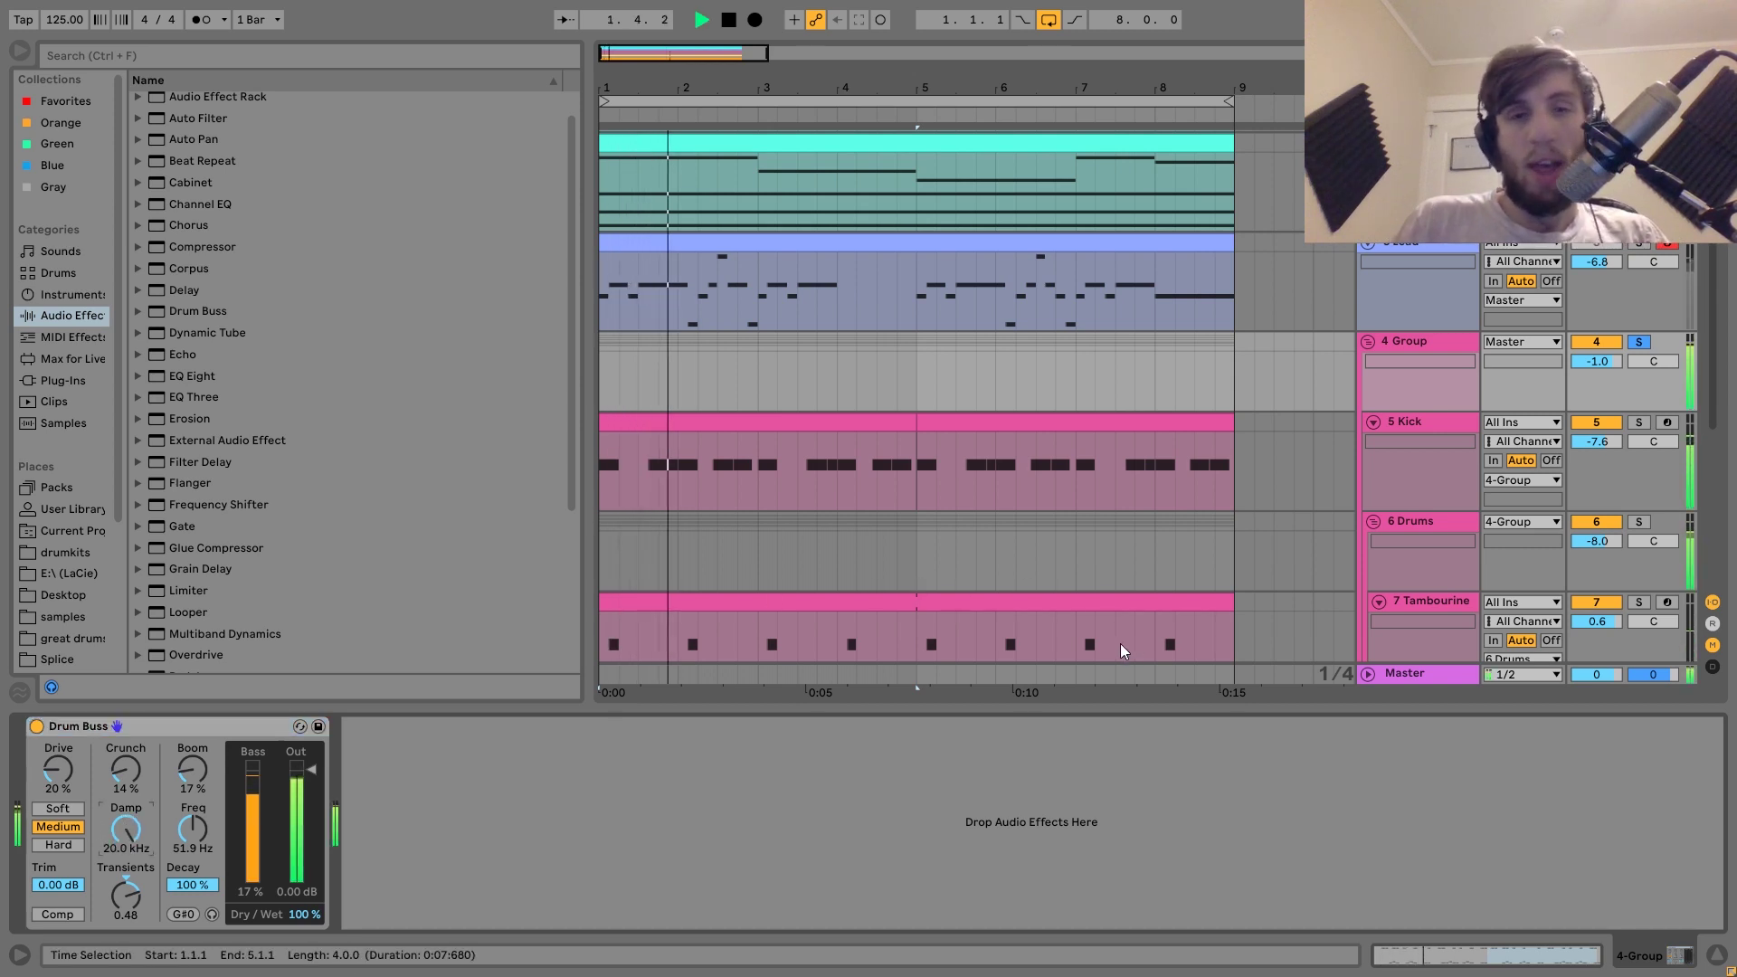
pyautogui.press('space')
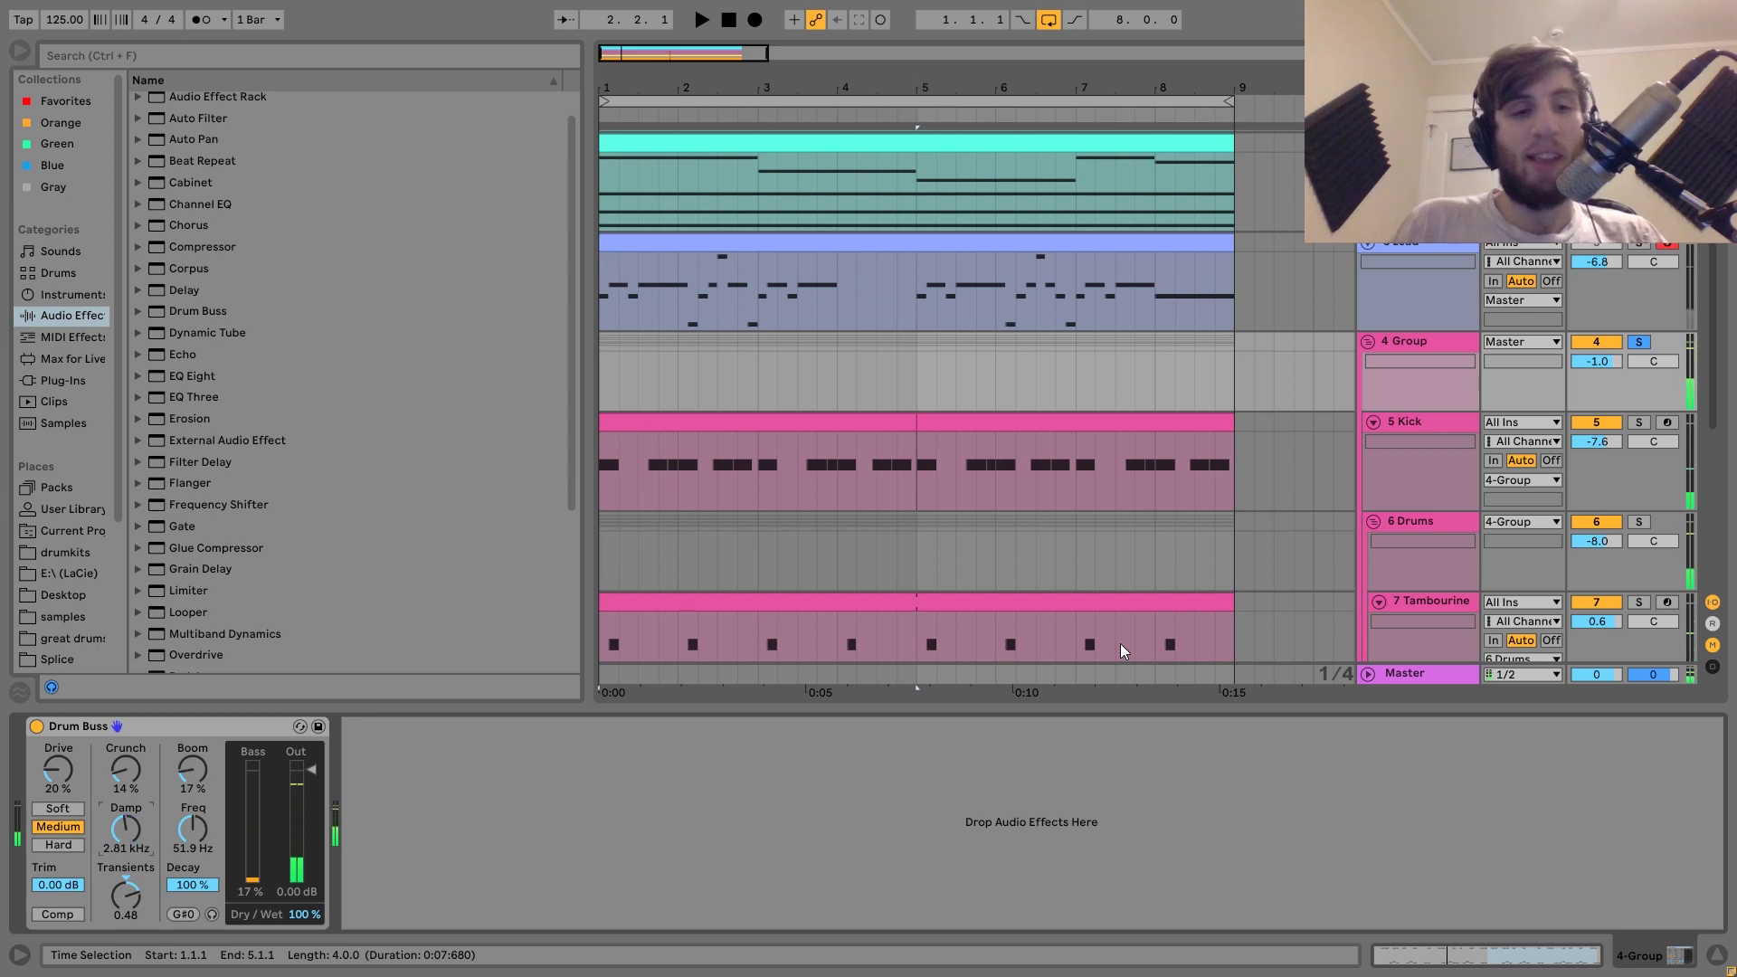
# - Replay the soloed 4-Group from the start to hear the drums with the original Drum Buss settings
pyautogui.press('space')
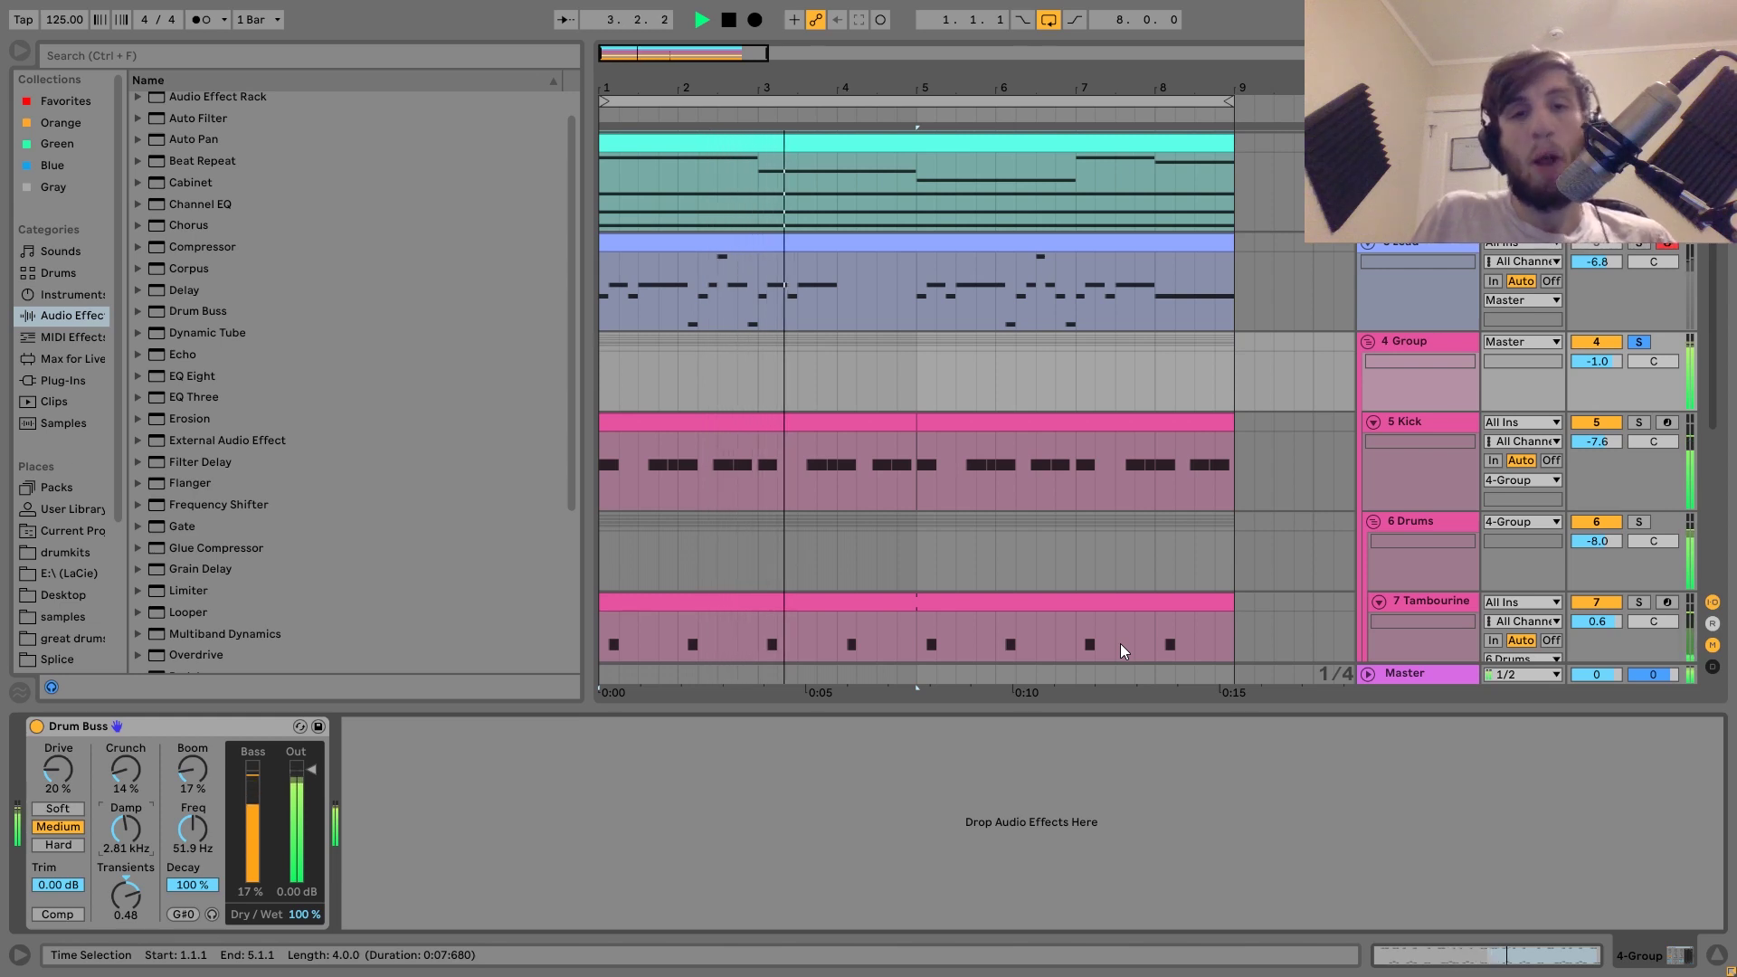
pyautogui.press('space')
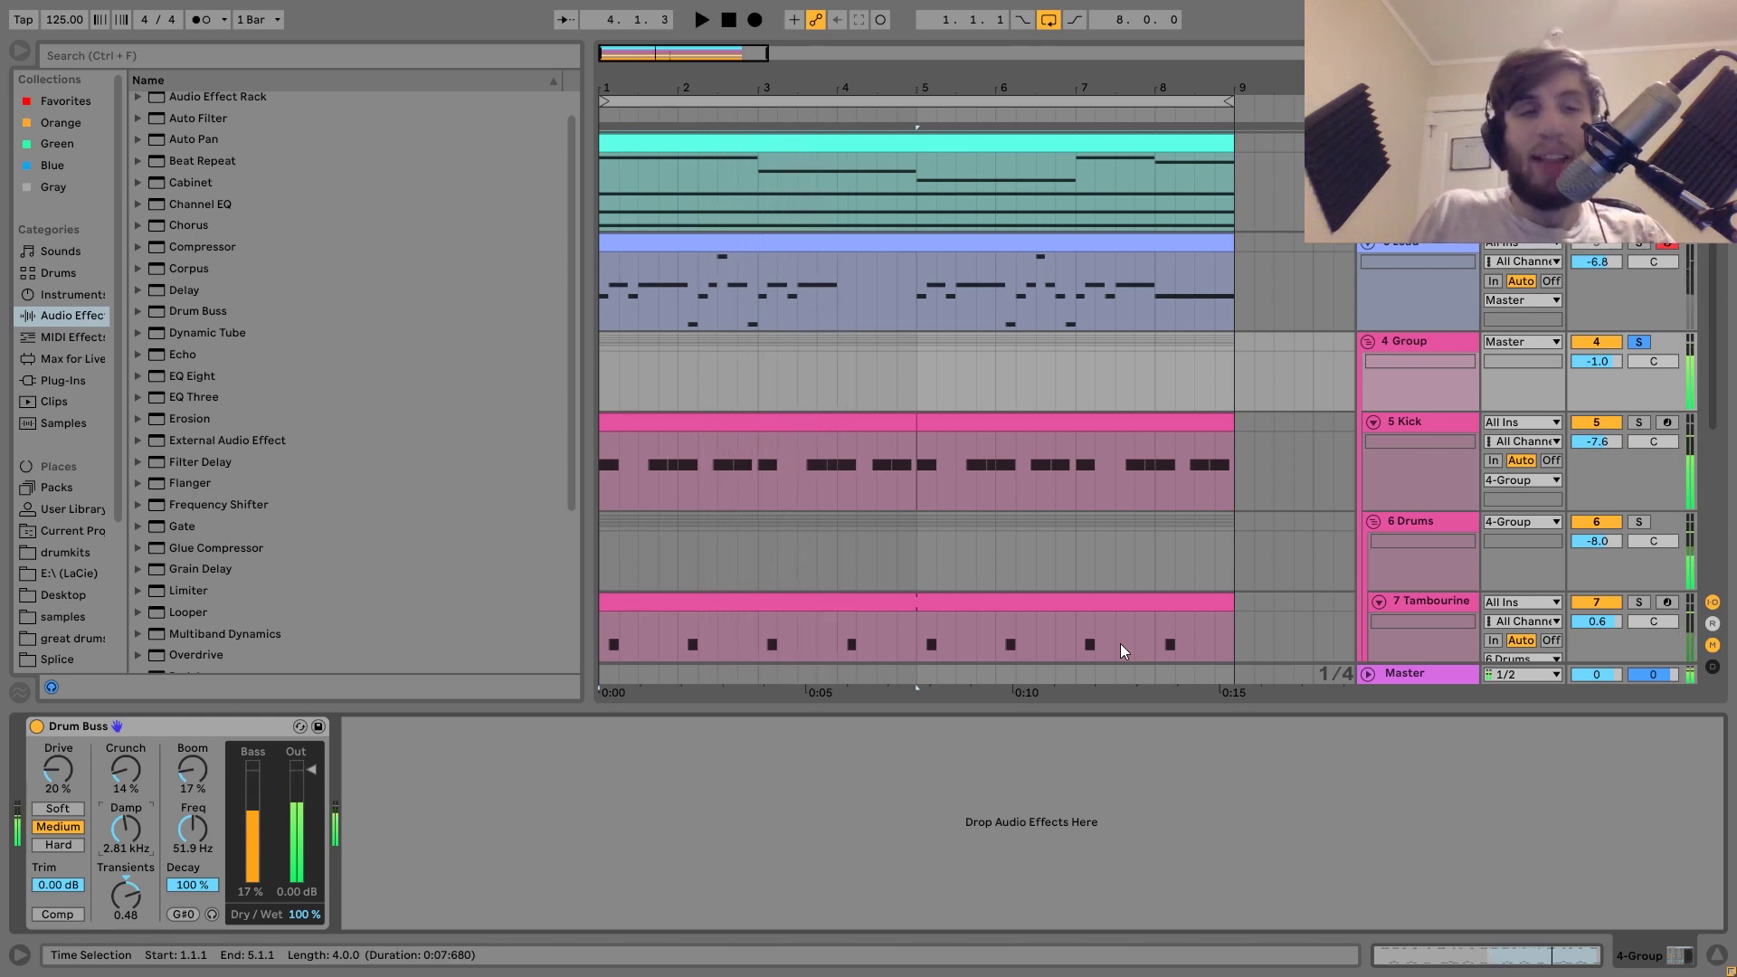
pyautogui.press('space')
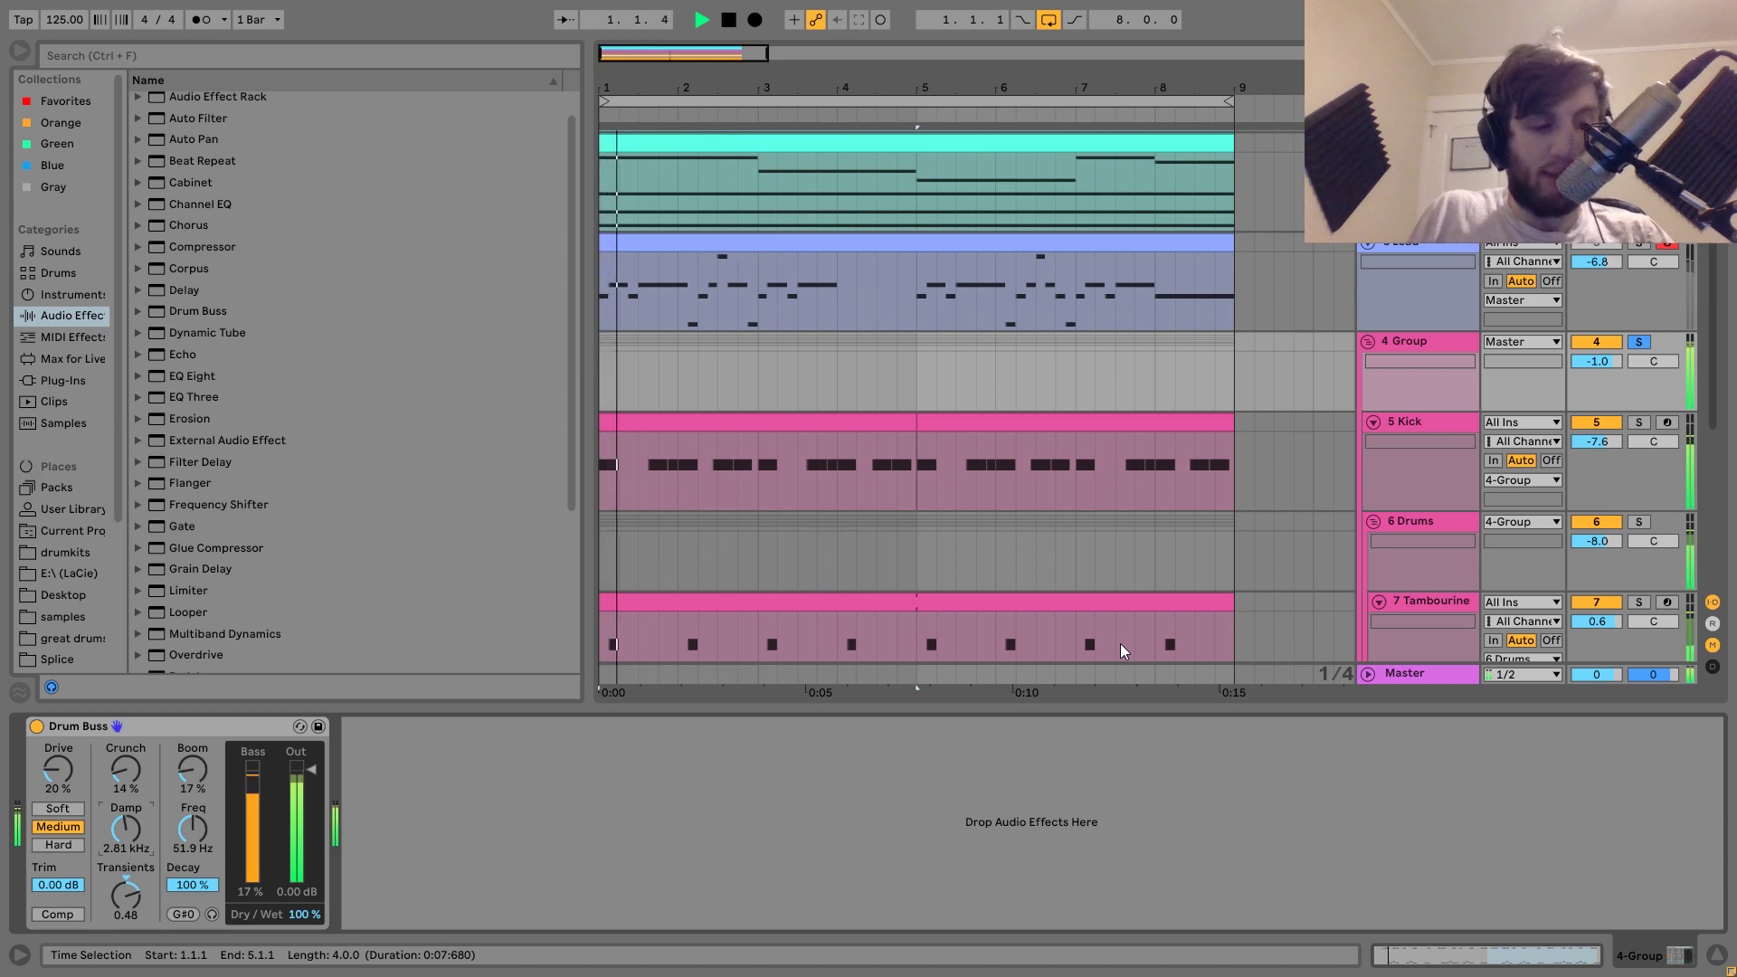
pyautogui.press('space')
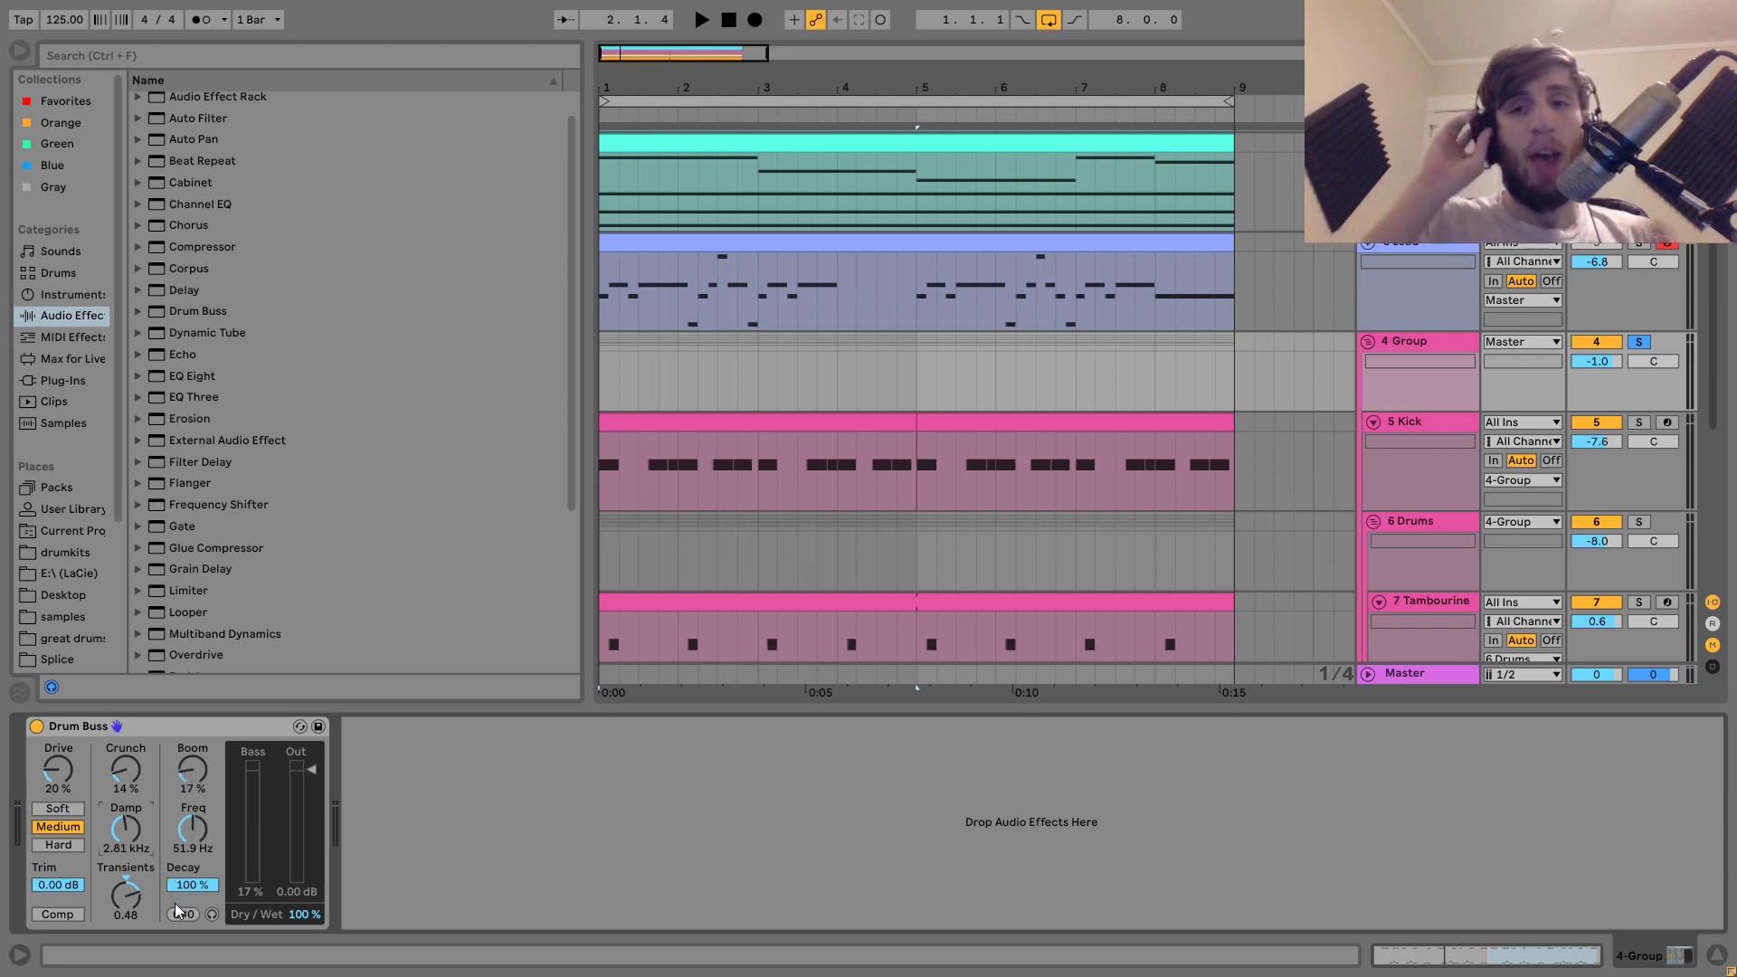
# - Unsolo 4-Group, display the Saturator on the Master track and look over all the tracks
pyautogui.click(1640, 341)
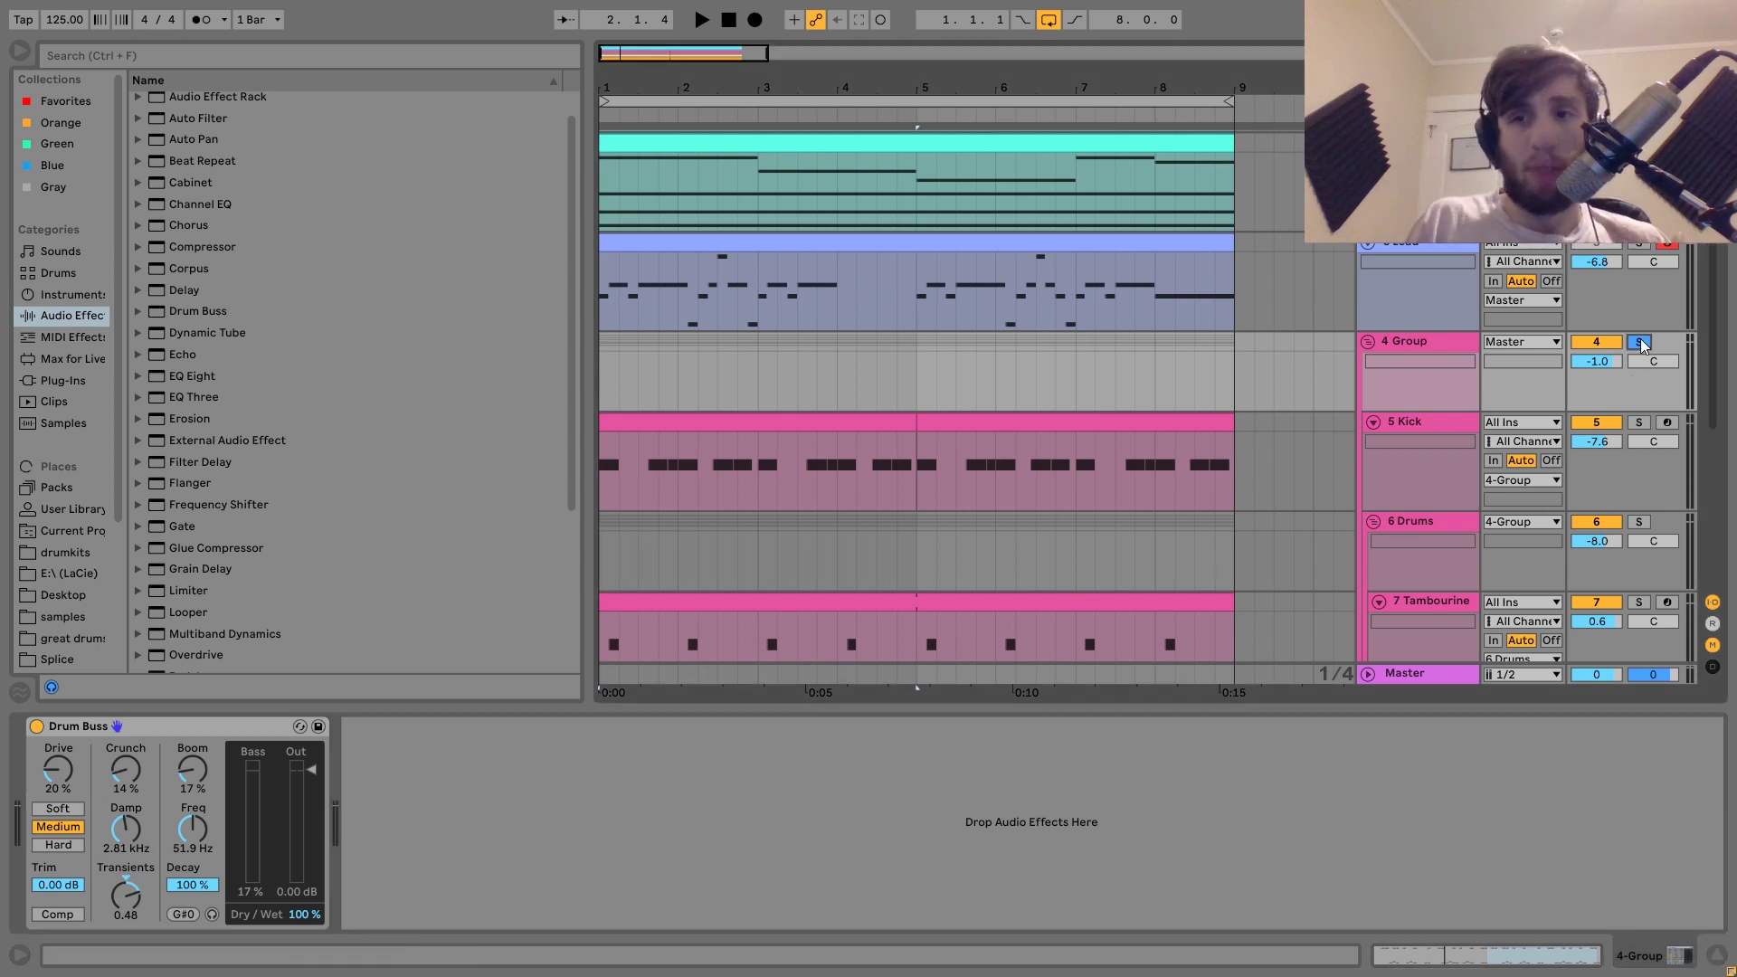
pyautogui.click(1433, 675)
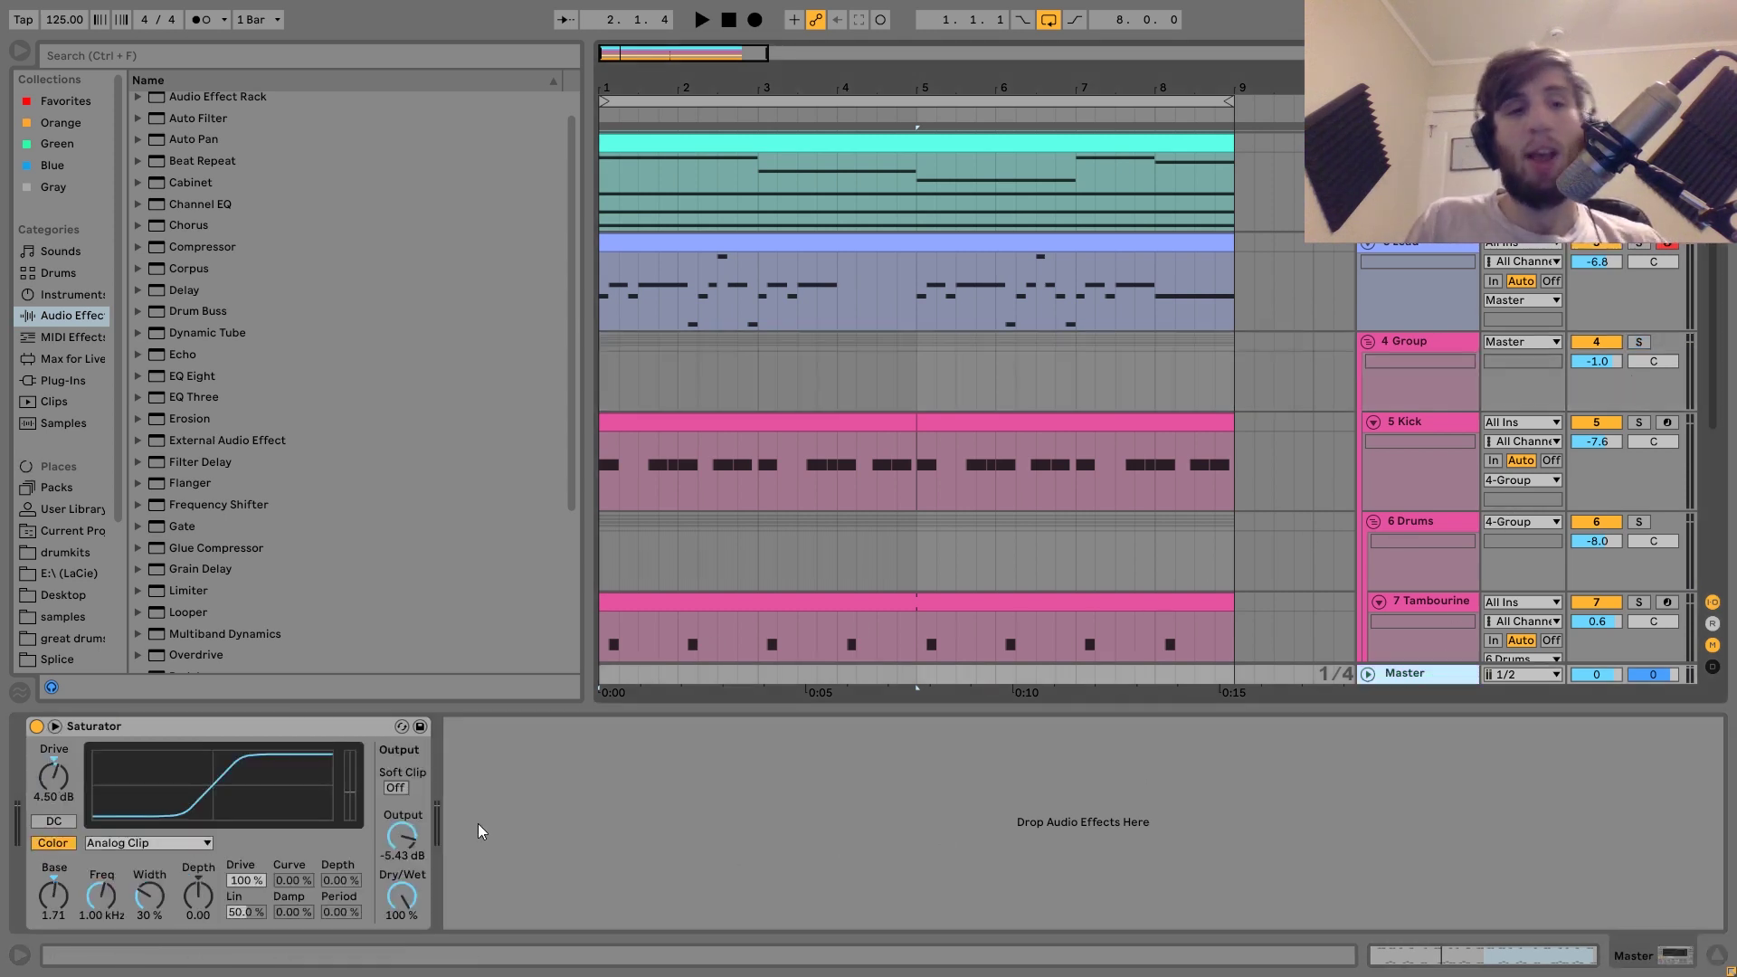
pyautogui.scroll(-8, 1040, 361)
pyautogui.scroll(8, 1041, 361)
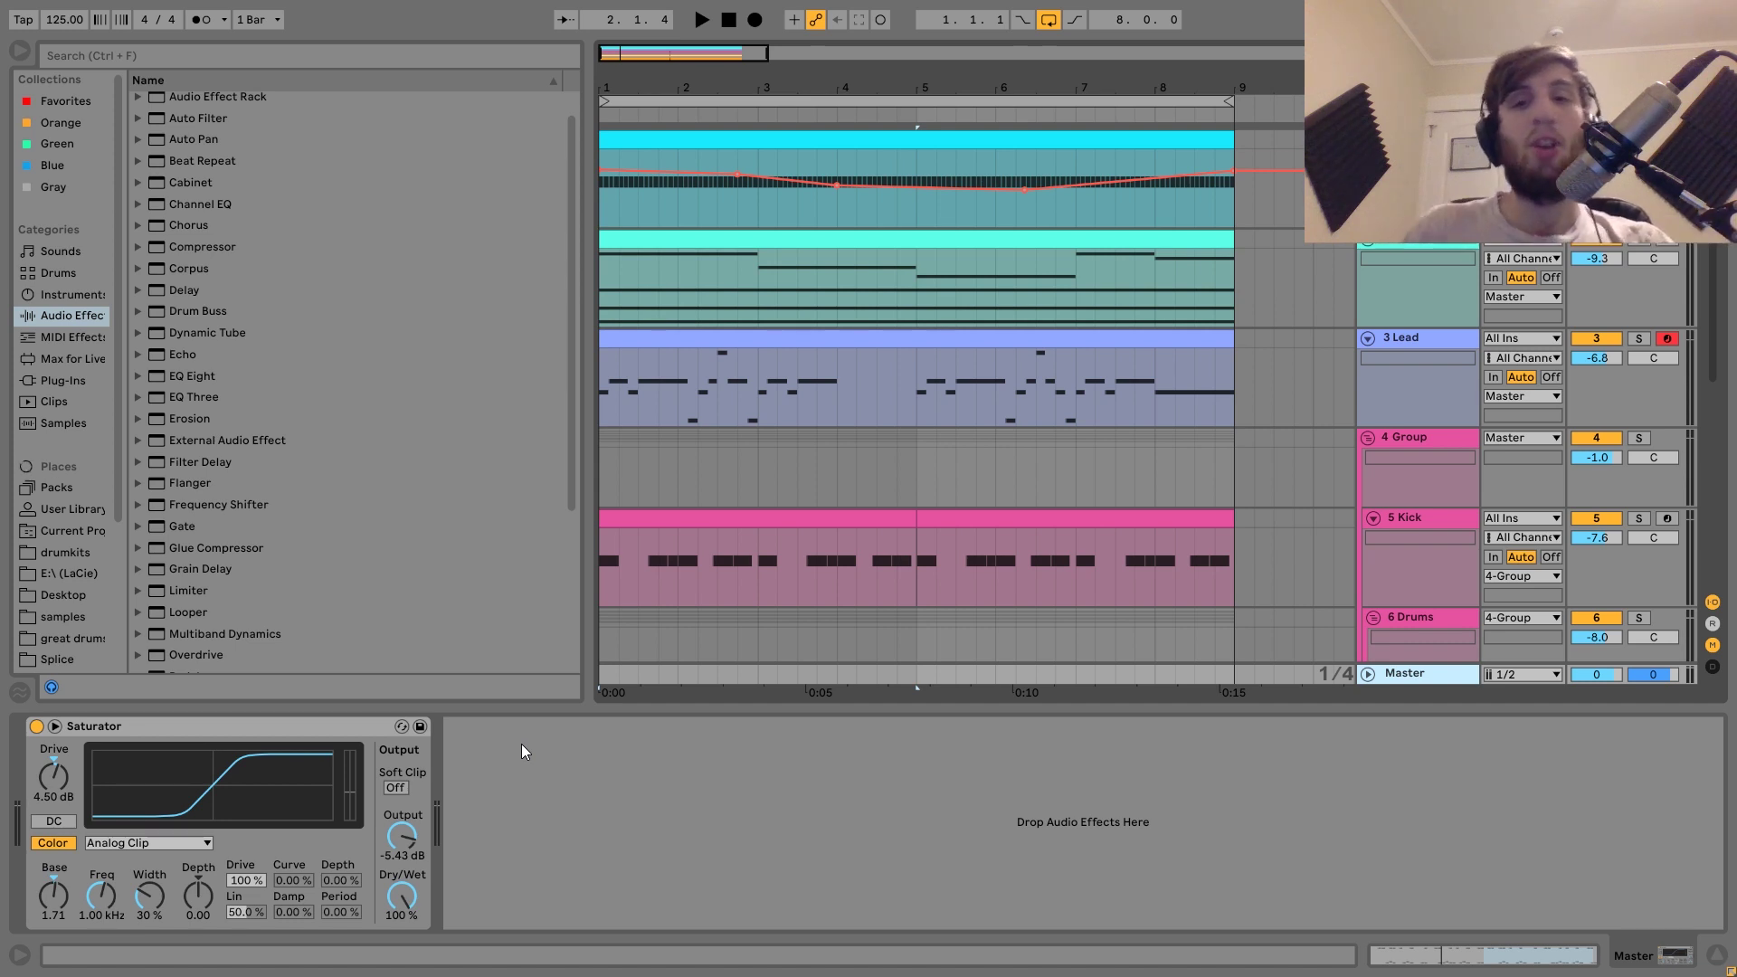
# - Compare playback of the full track with the Master track's Saturator bypassed and re-enabled
pyautogui.click(36, 728)
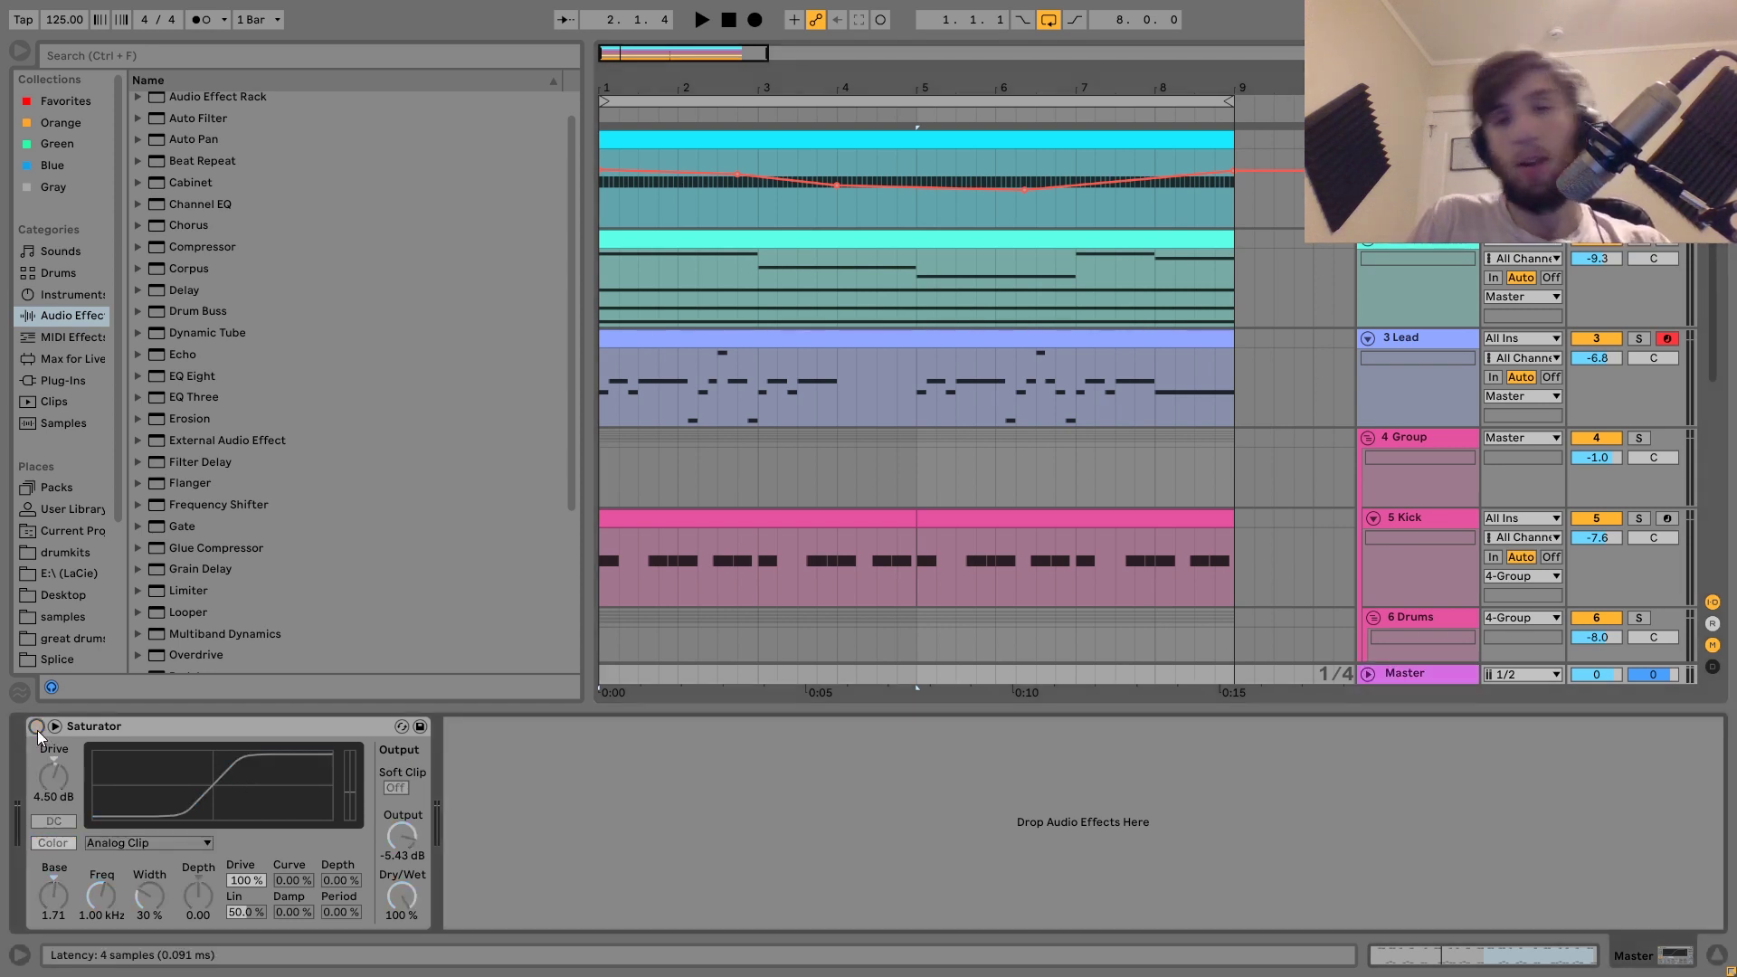
pyautogui.press('space')
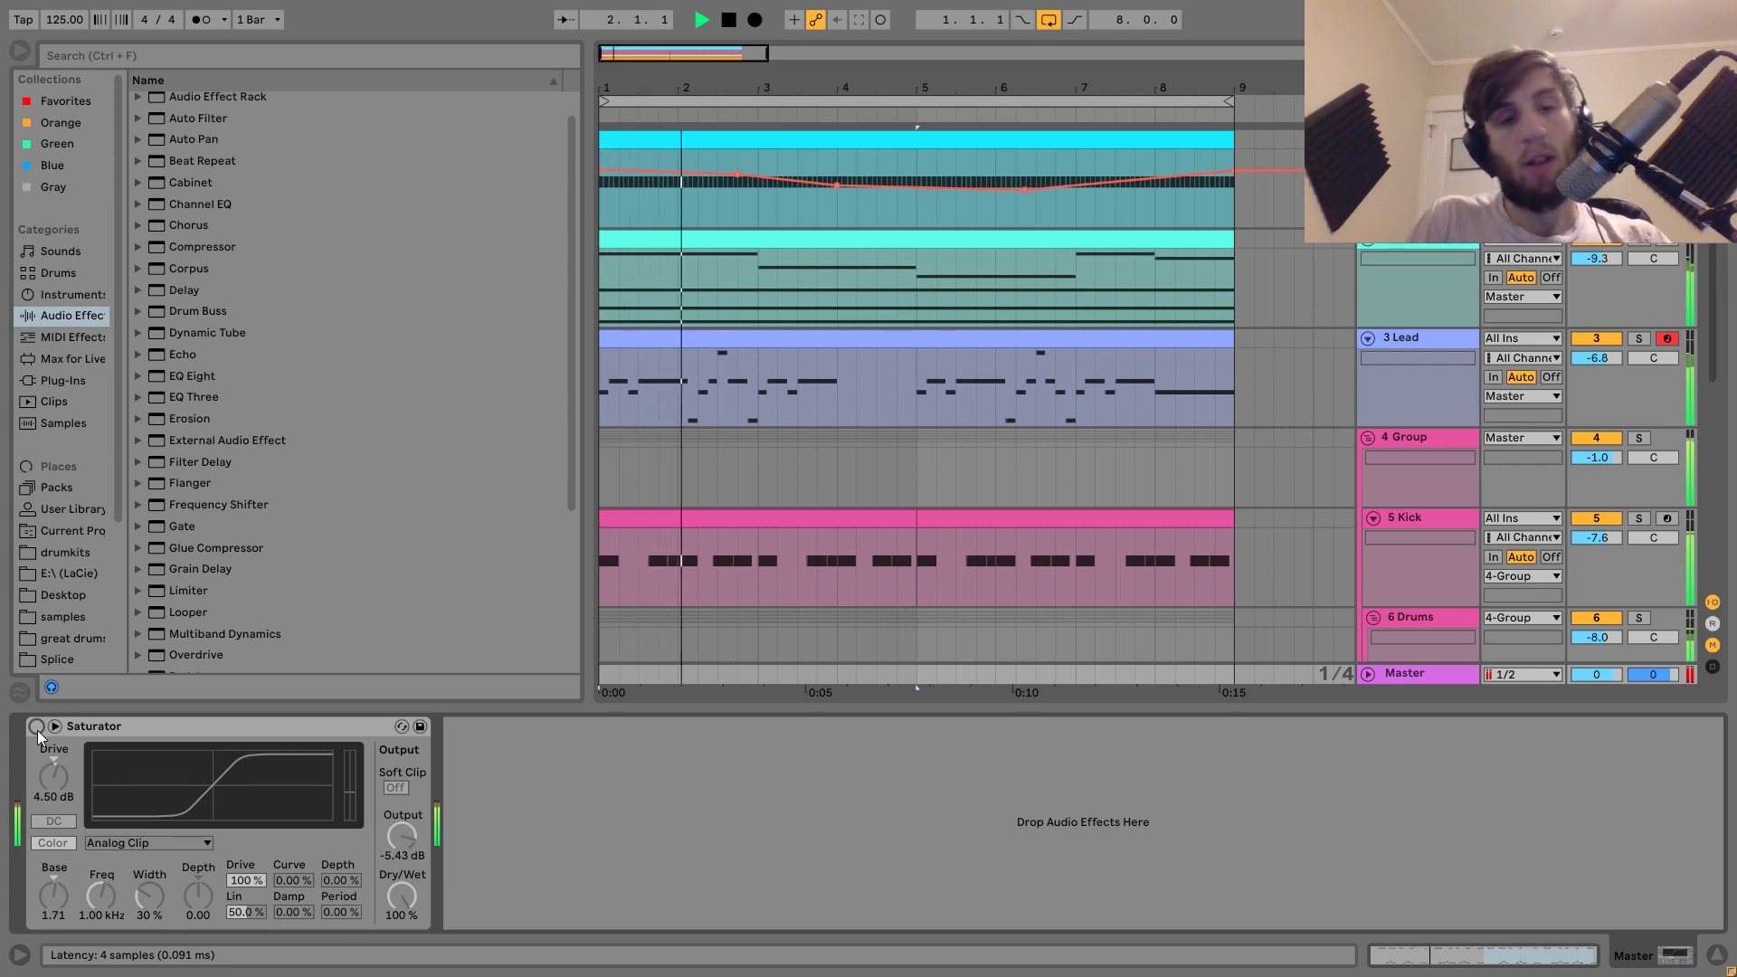
pyautogui.click(36, 729)
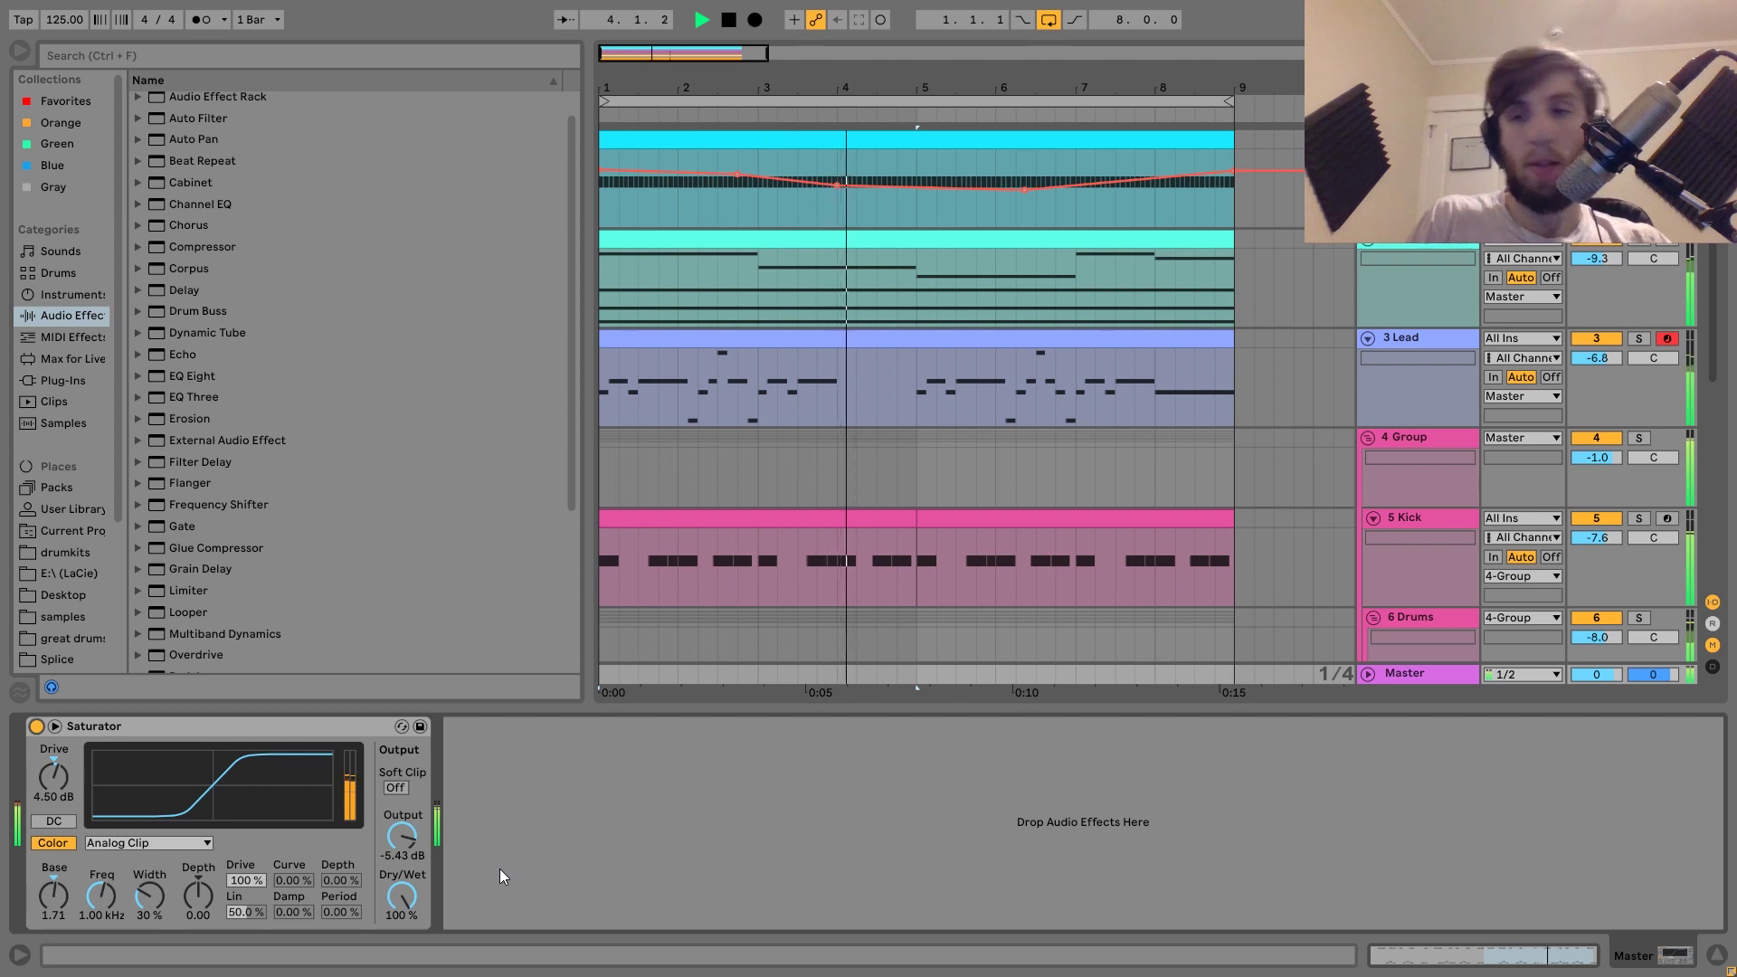
pyautogui.press('space')
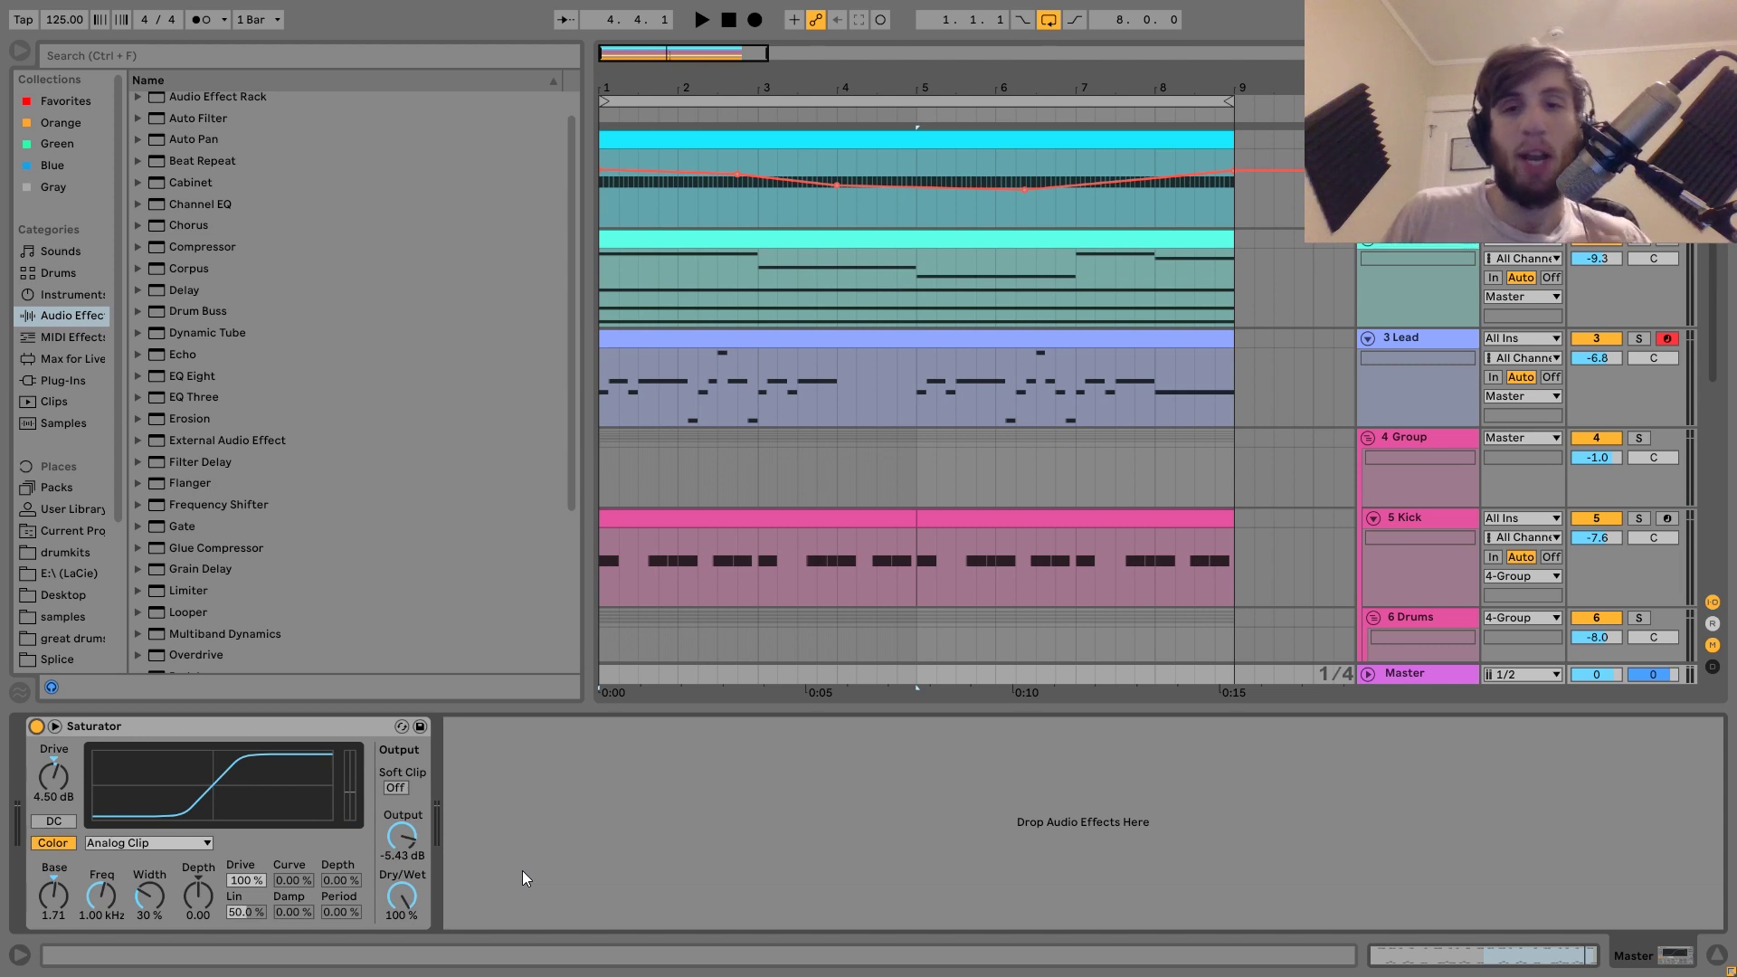
# - Replay the opening of the track twice to hear it with the Master Saturator enabled
pyautogui.press('space')
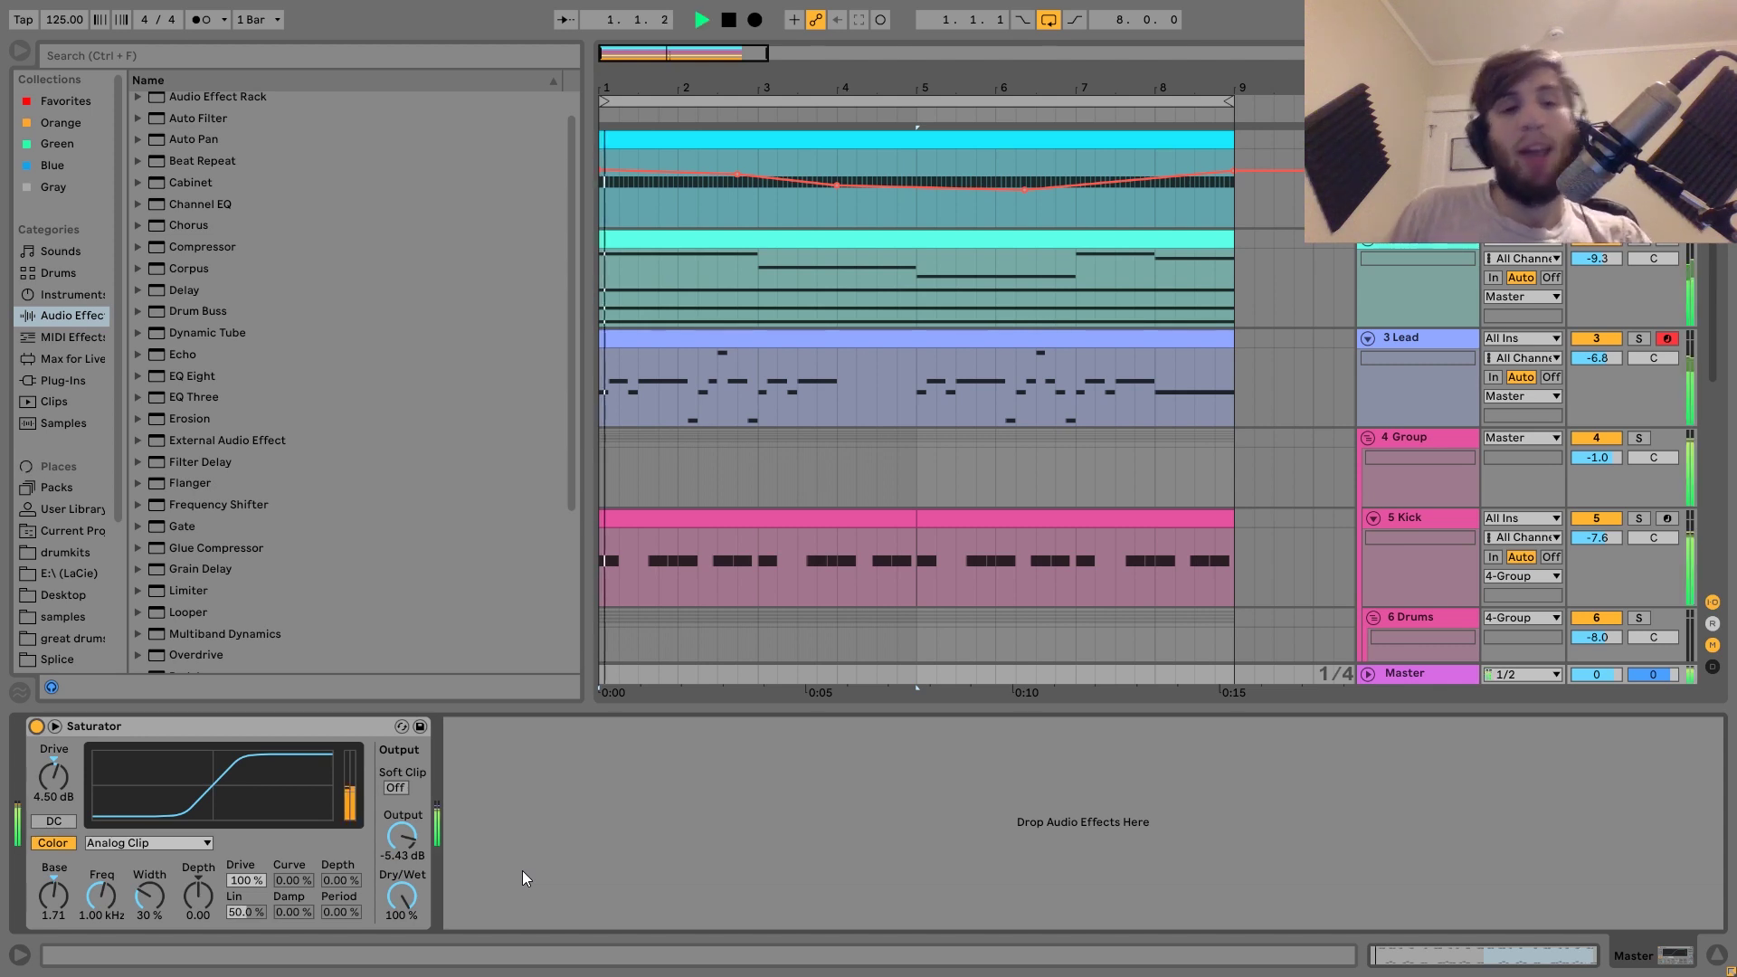
pyautogui.press('space')
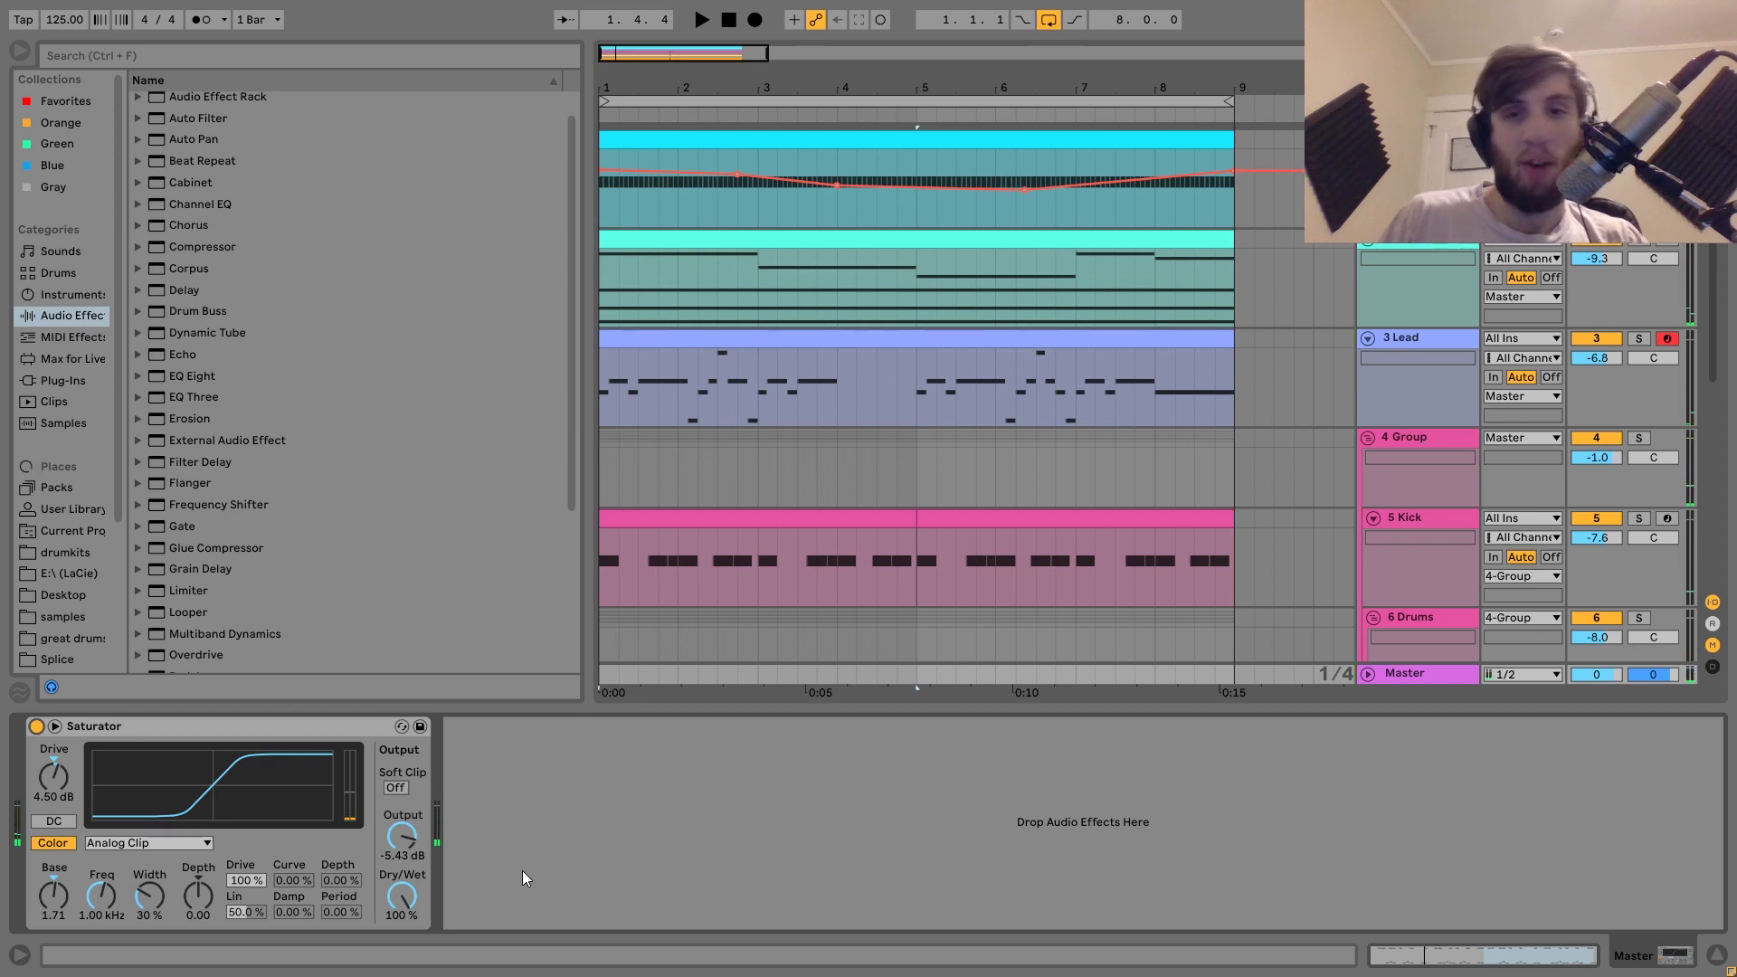
pyautogui.press('space')
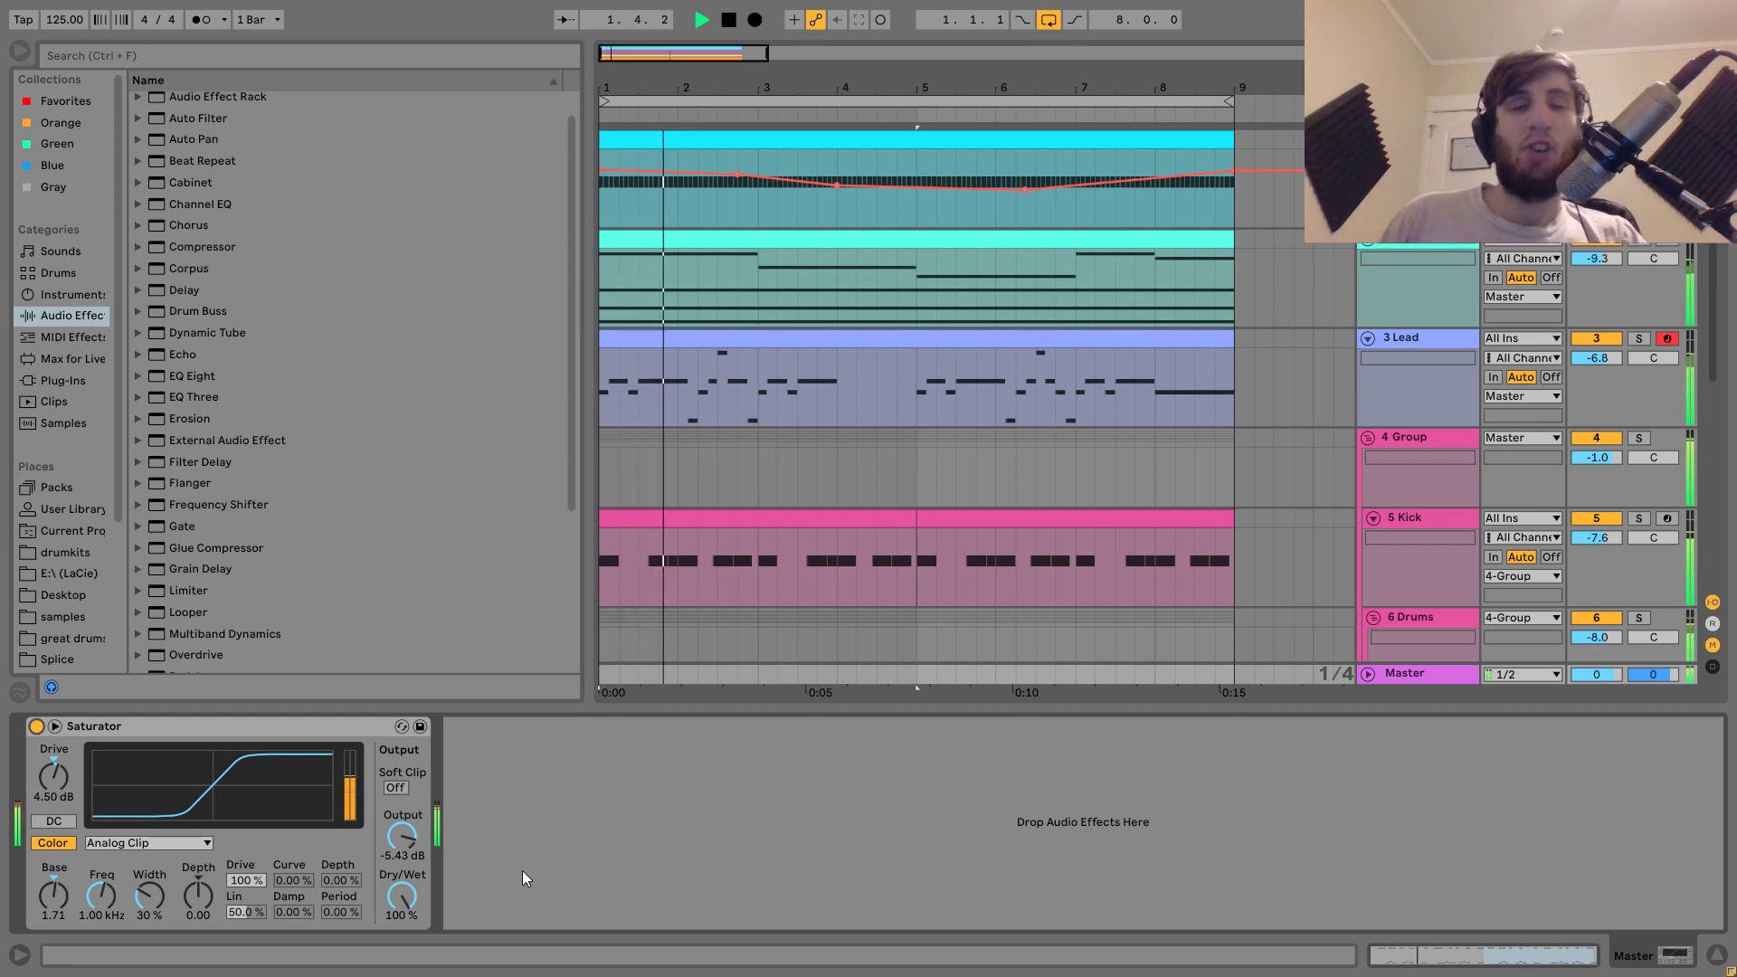
pyautogui.press('space')
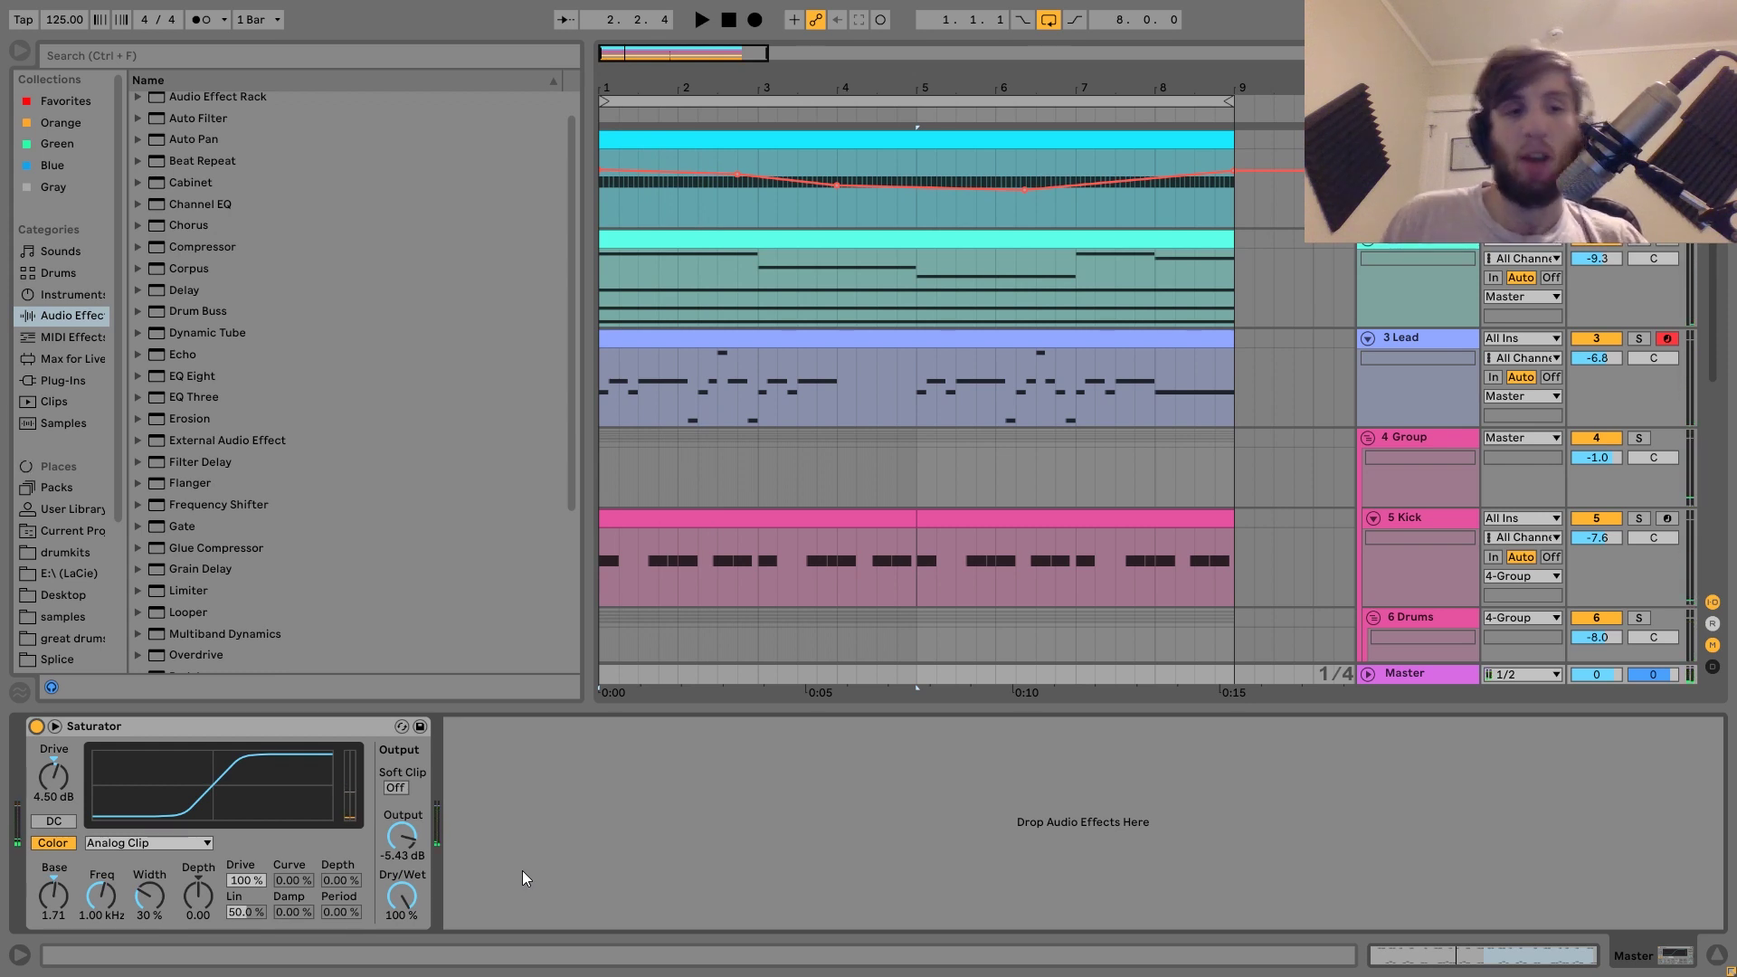
# - Try the Master Saturator's Base at its default value, and restore it to 1.71 during playback
pyautogui.click(50, 912)
pyautogui.press('Delete')
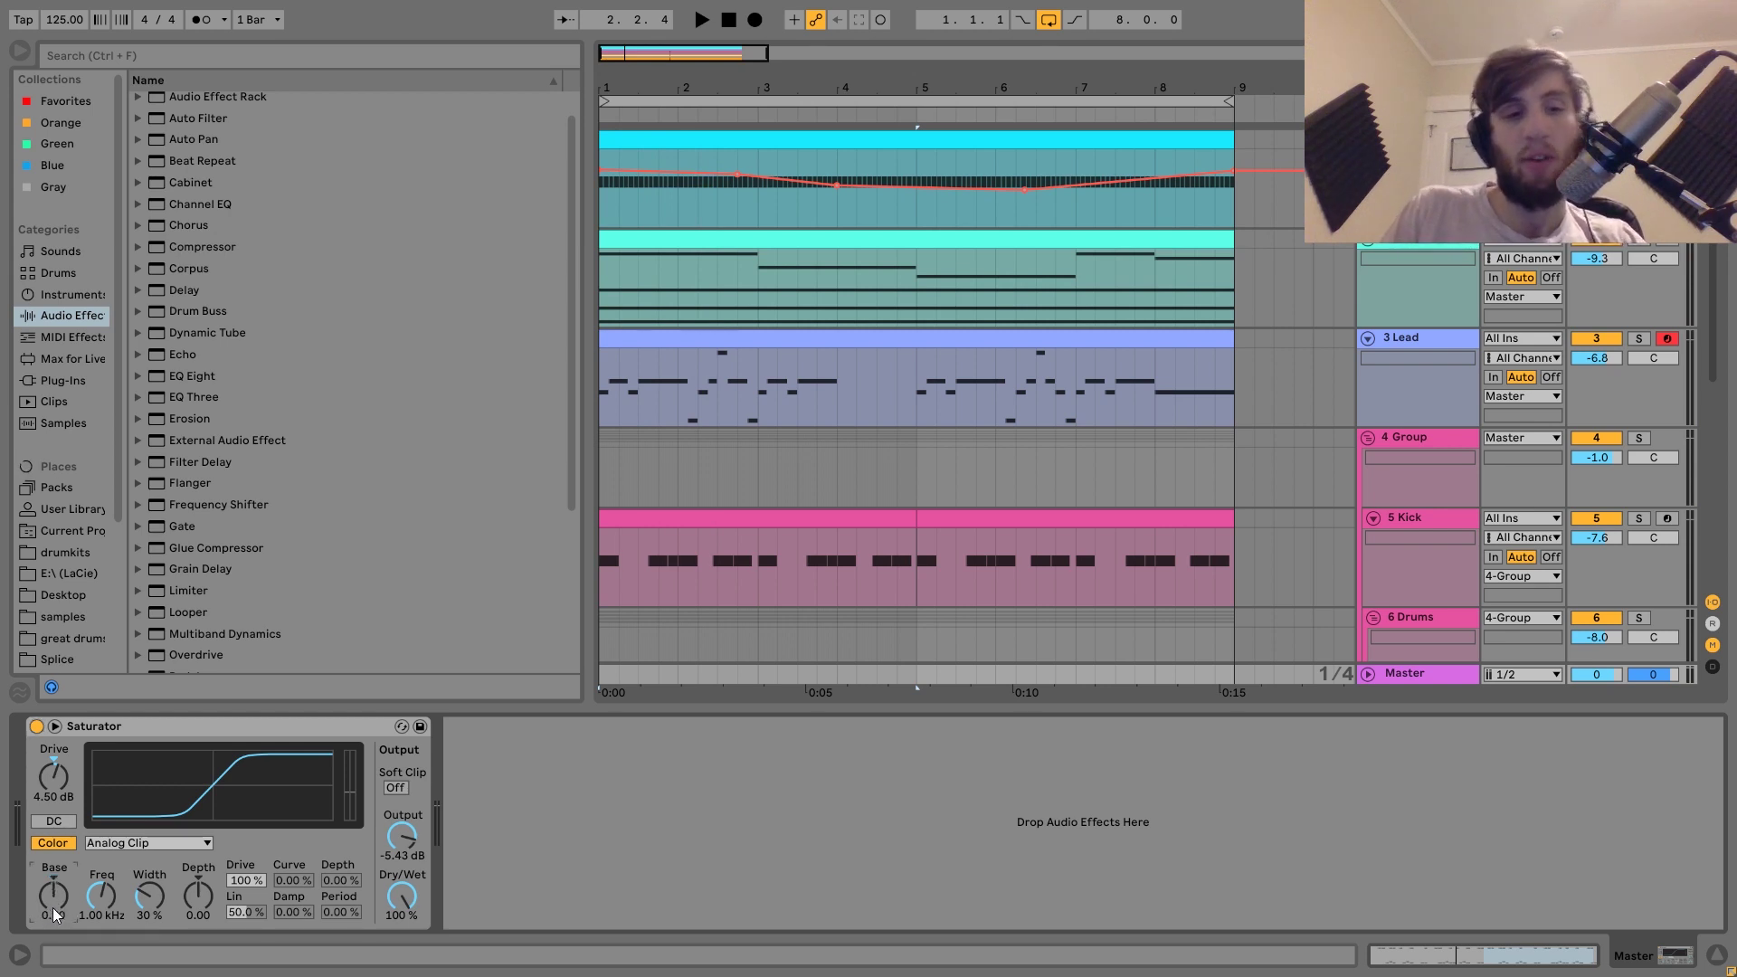
pyautogui.press('space')
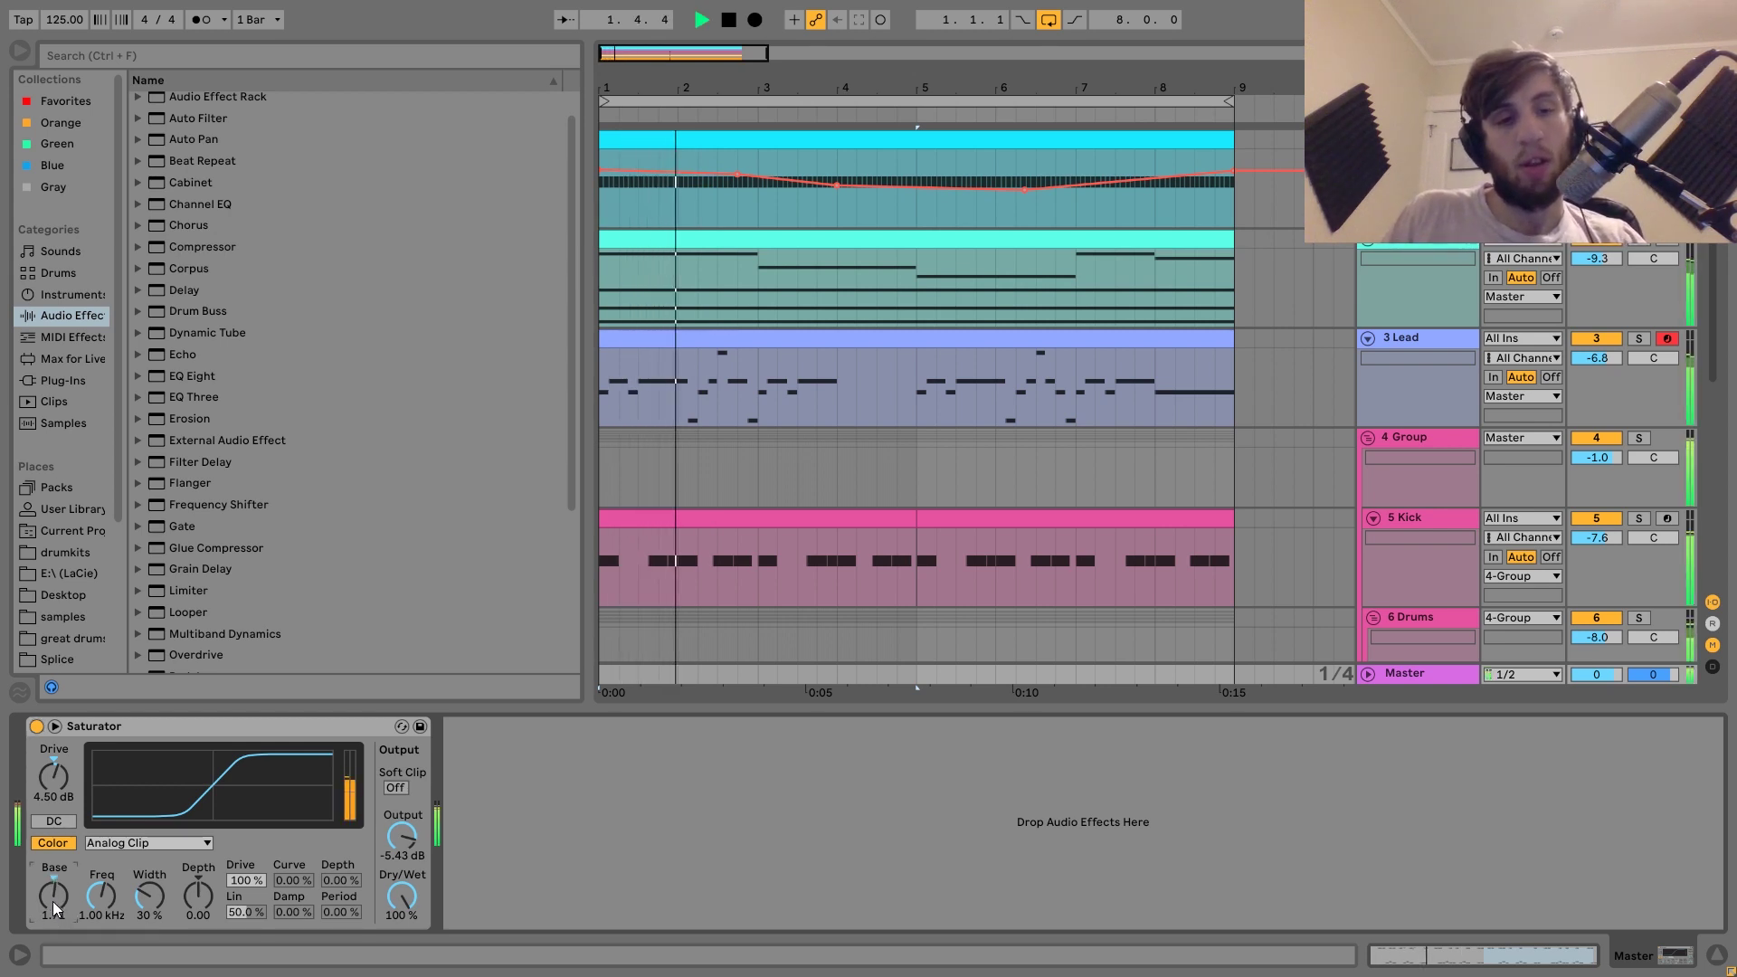
pyautogui.hotkey('ctrl', 'z')
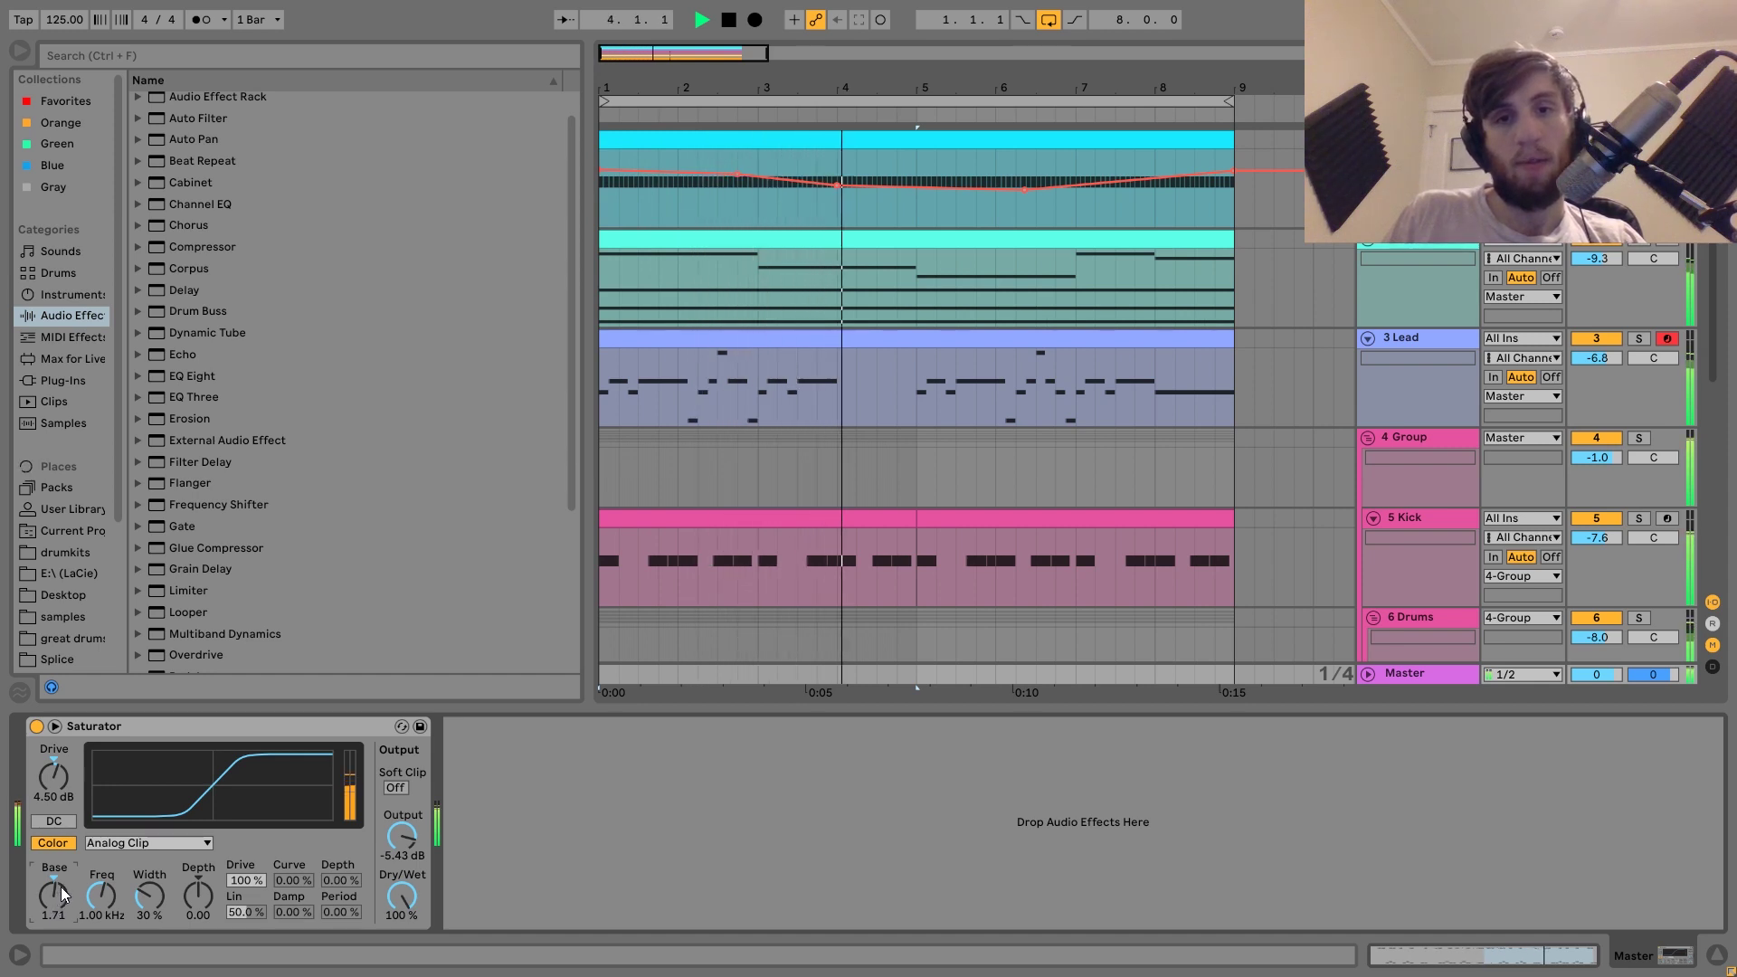
pyautogui.press('space')
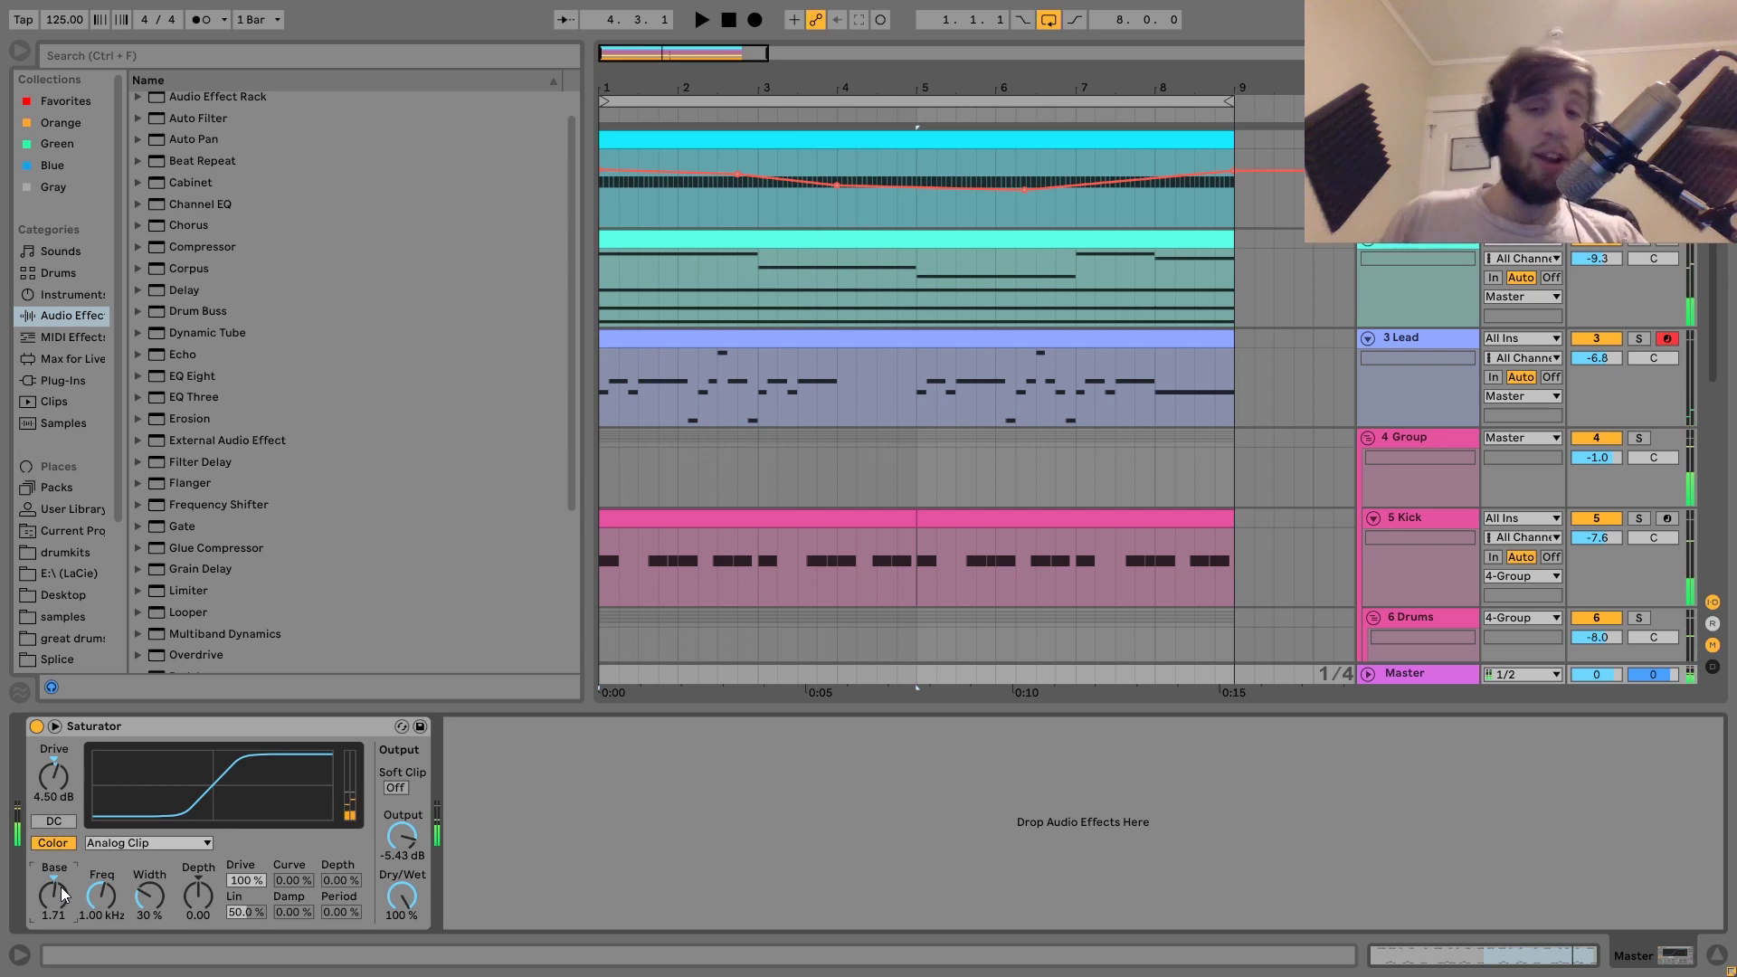
# - Fold the 5 Kick track and look over the arrangement's tracks down to the snare layers
pyautogui.scroll(-5, 1034, 544)
pyautogui.scroll(5, 1034, 544)
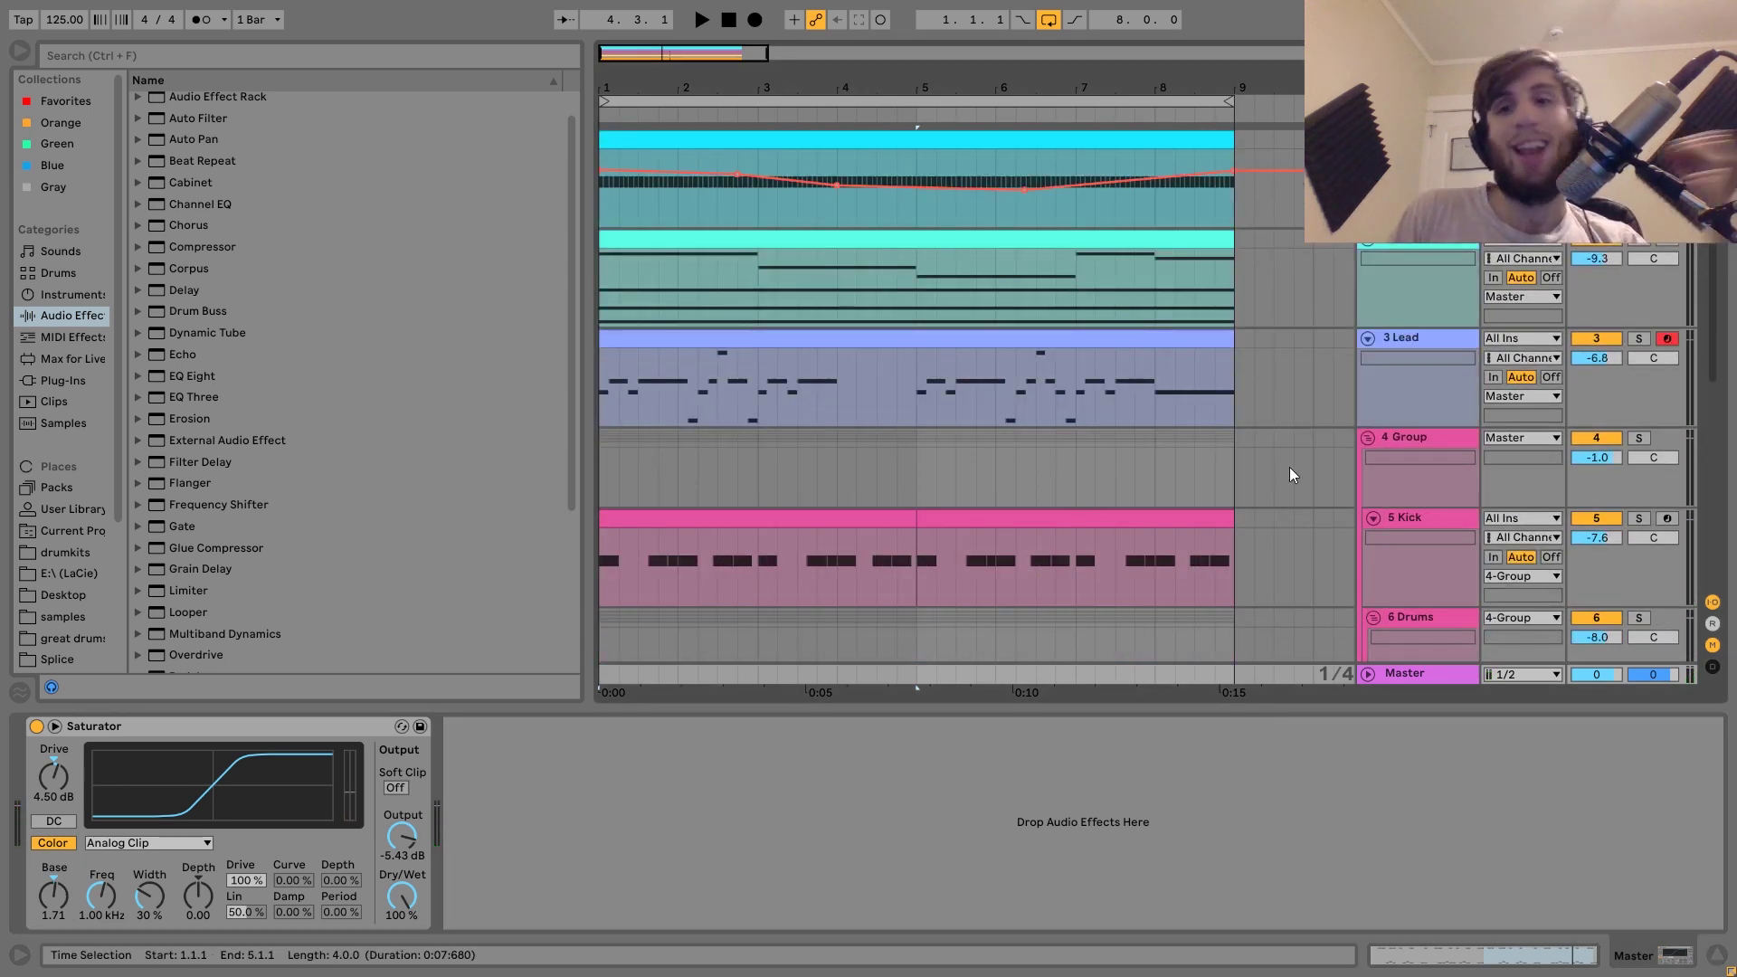
pyautogui.scroll(-5, 1369, 520)
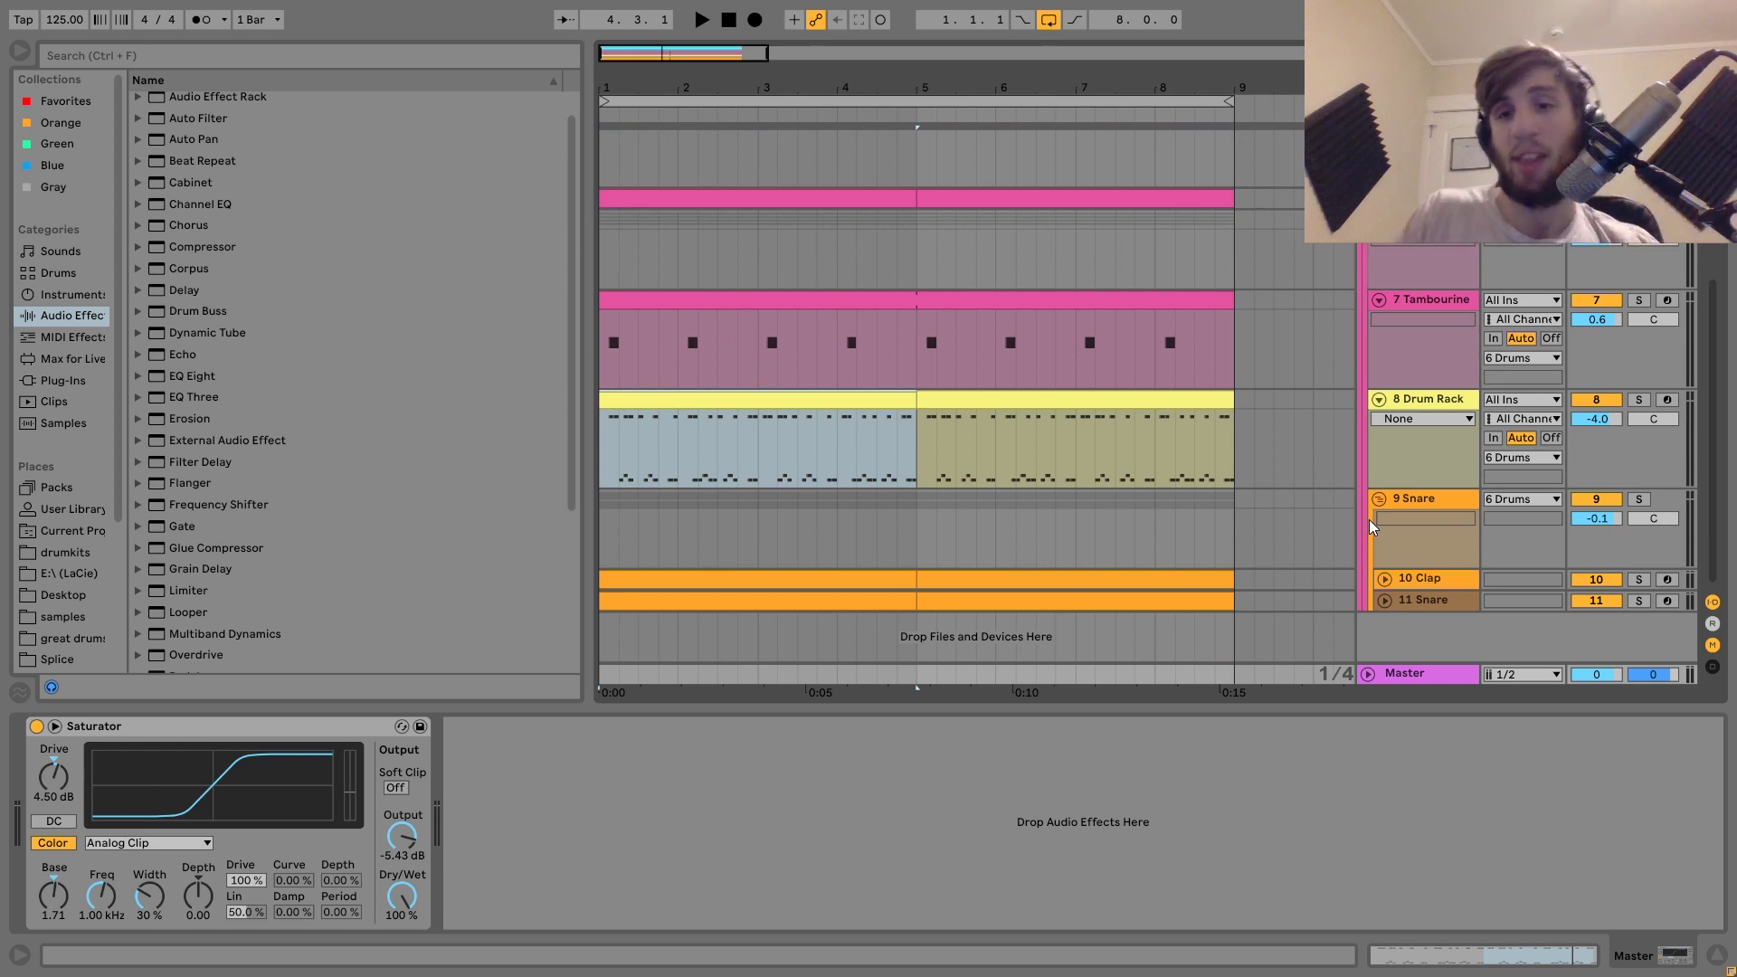
pyautogui.scroll(5, 1370, 519)
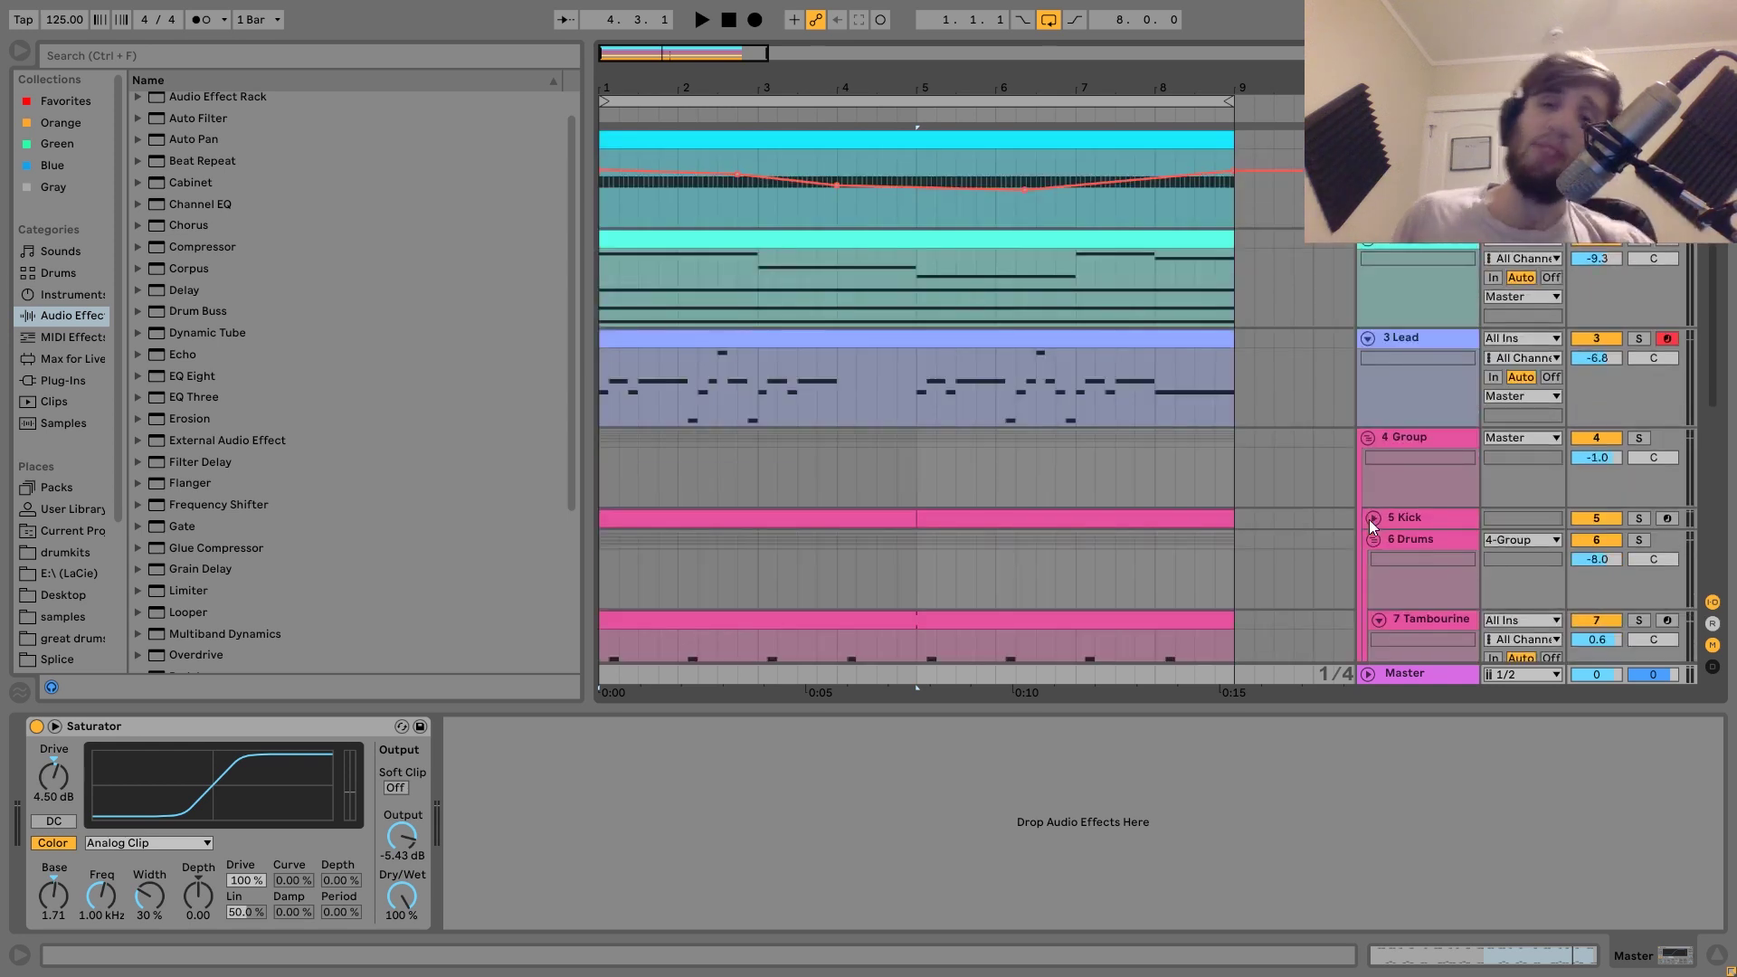